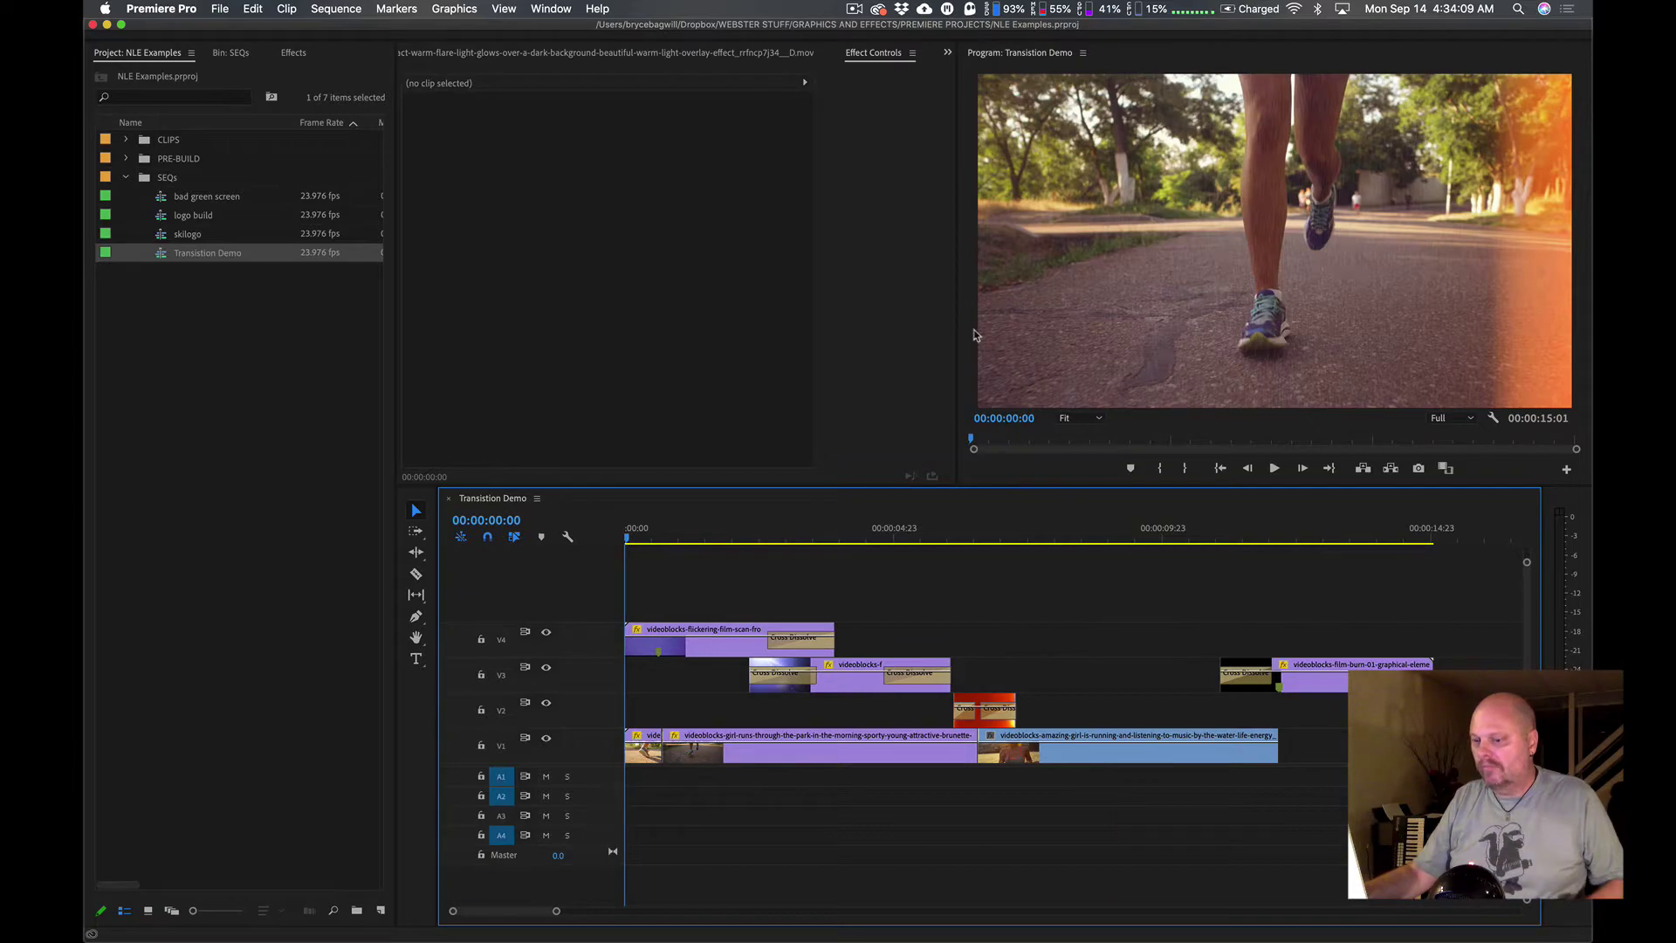
# Play the Transistion Demo sequence from the beginning in the maximized Program monitor, stop it, and restore the monitor's size
pyautogui.click(973, 335)
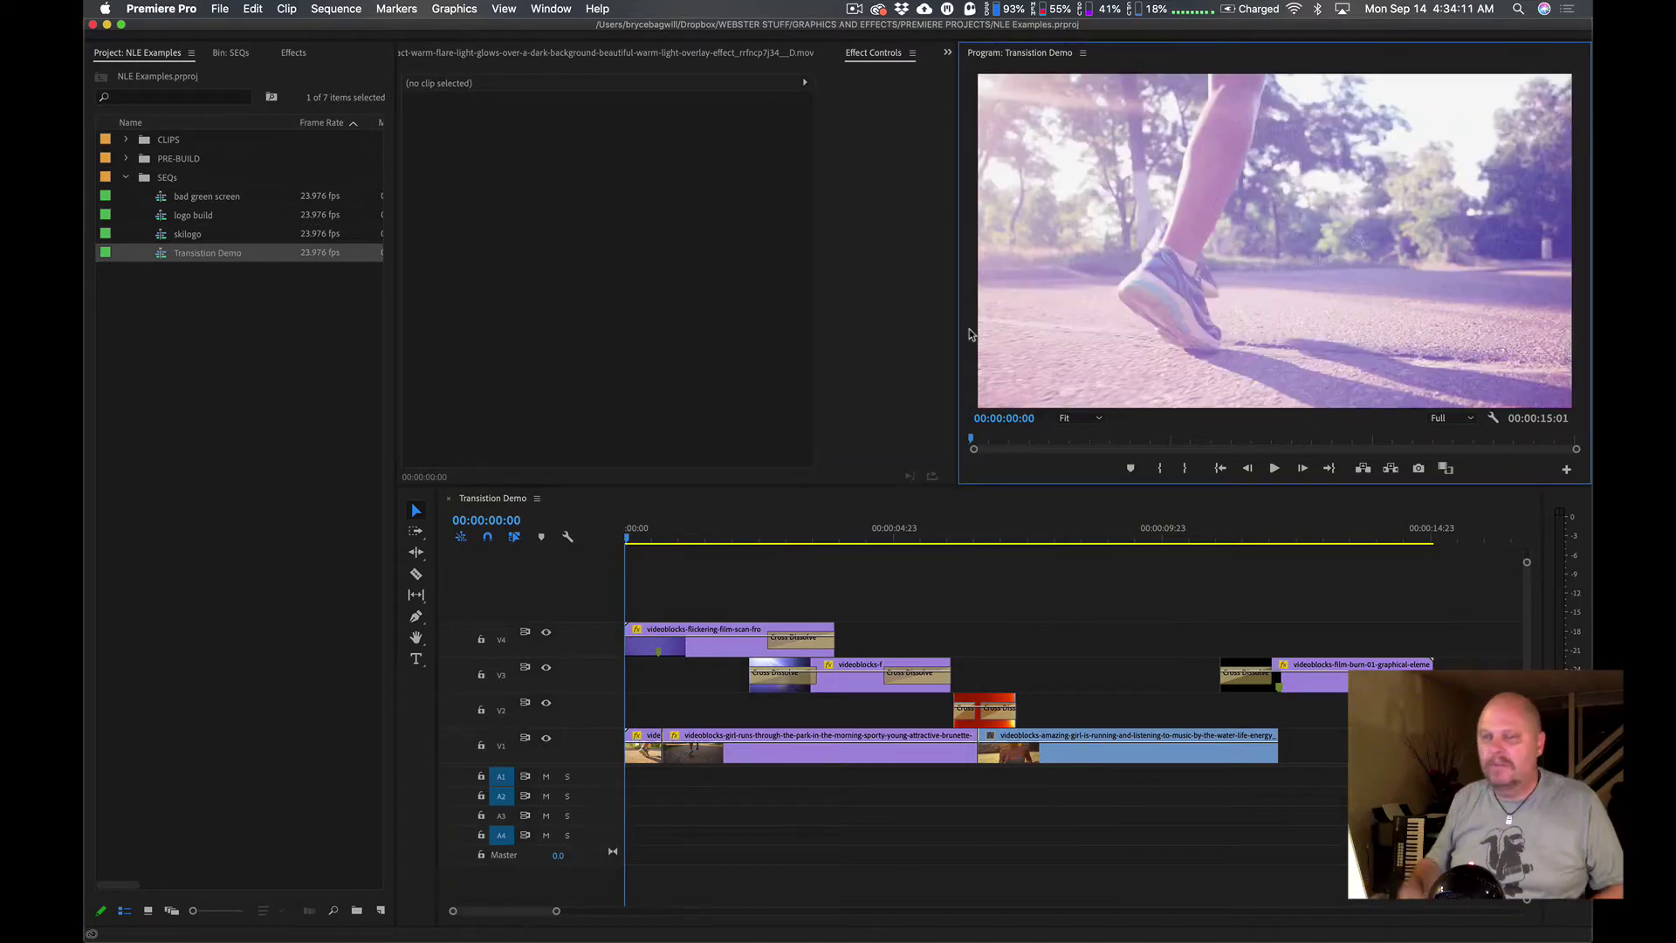
pyautogui.press('`')
pyautogui.press('space')
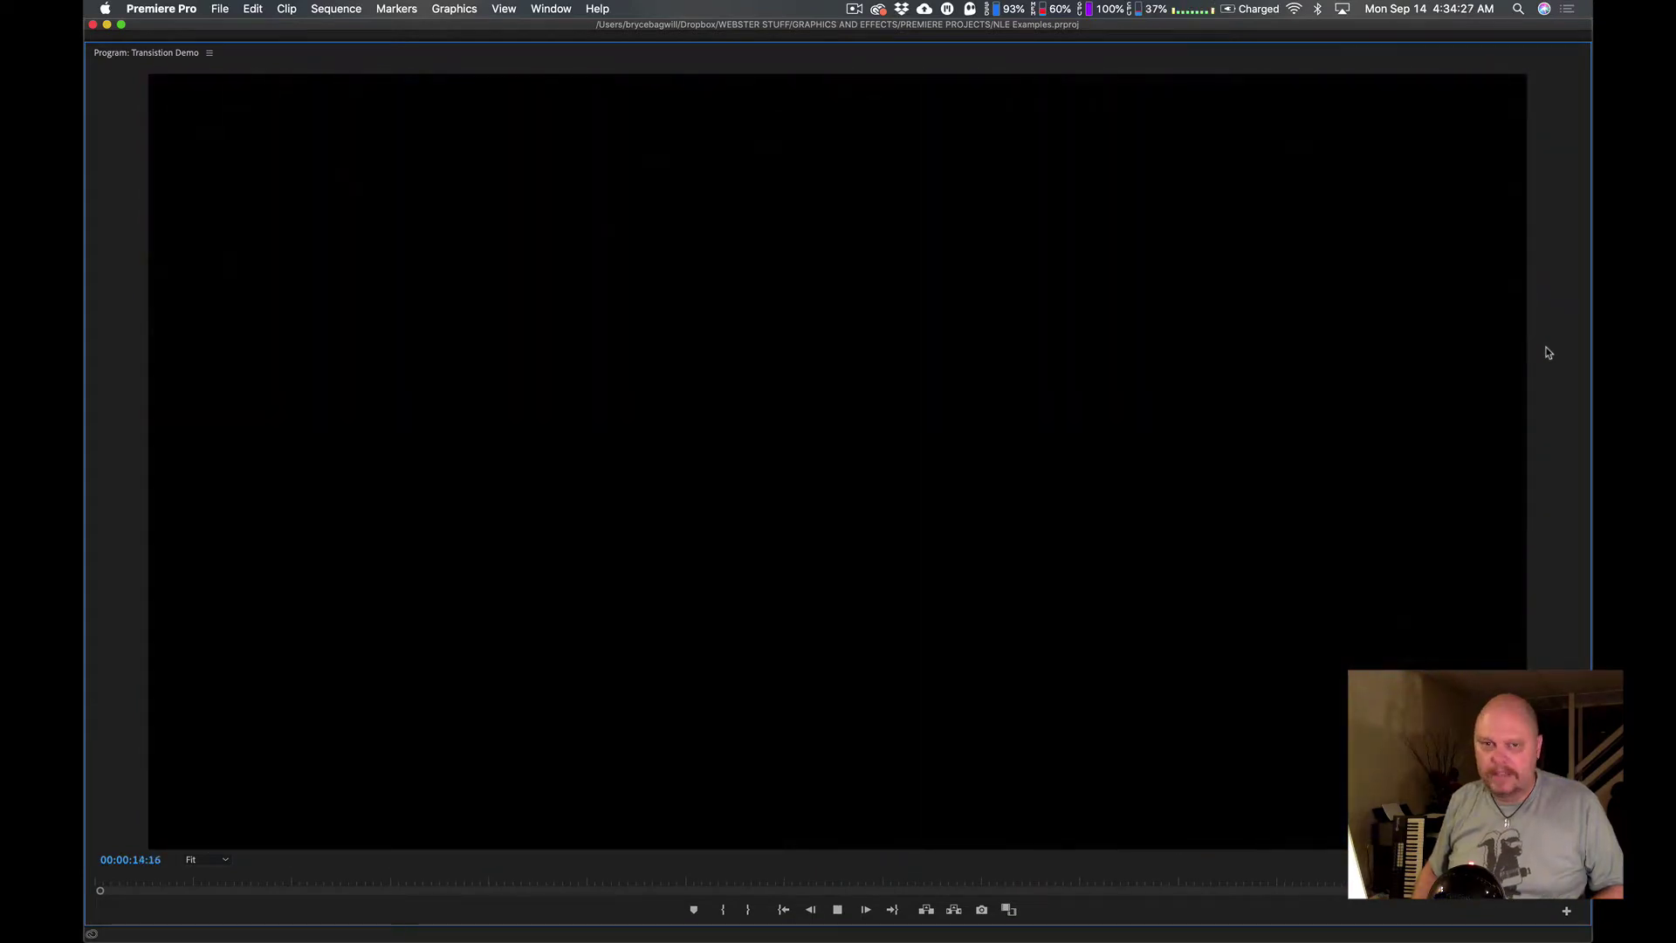
pyautogui.press('space')
pyautogui.press('`')
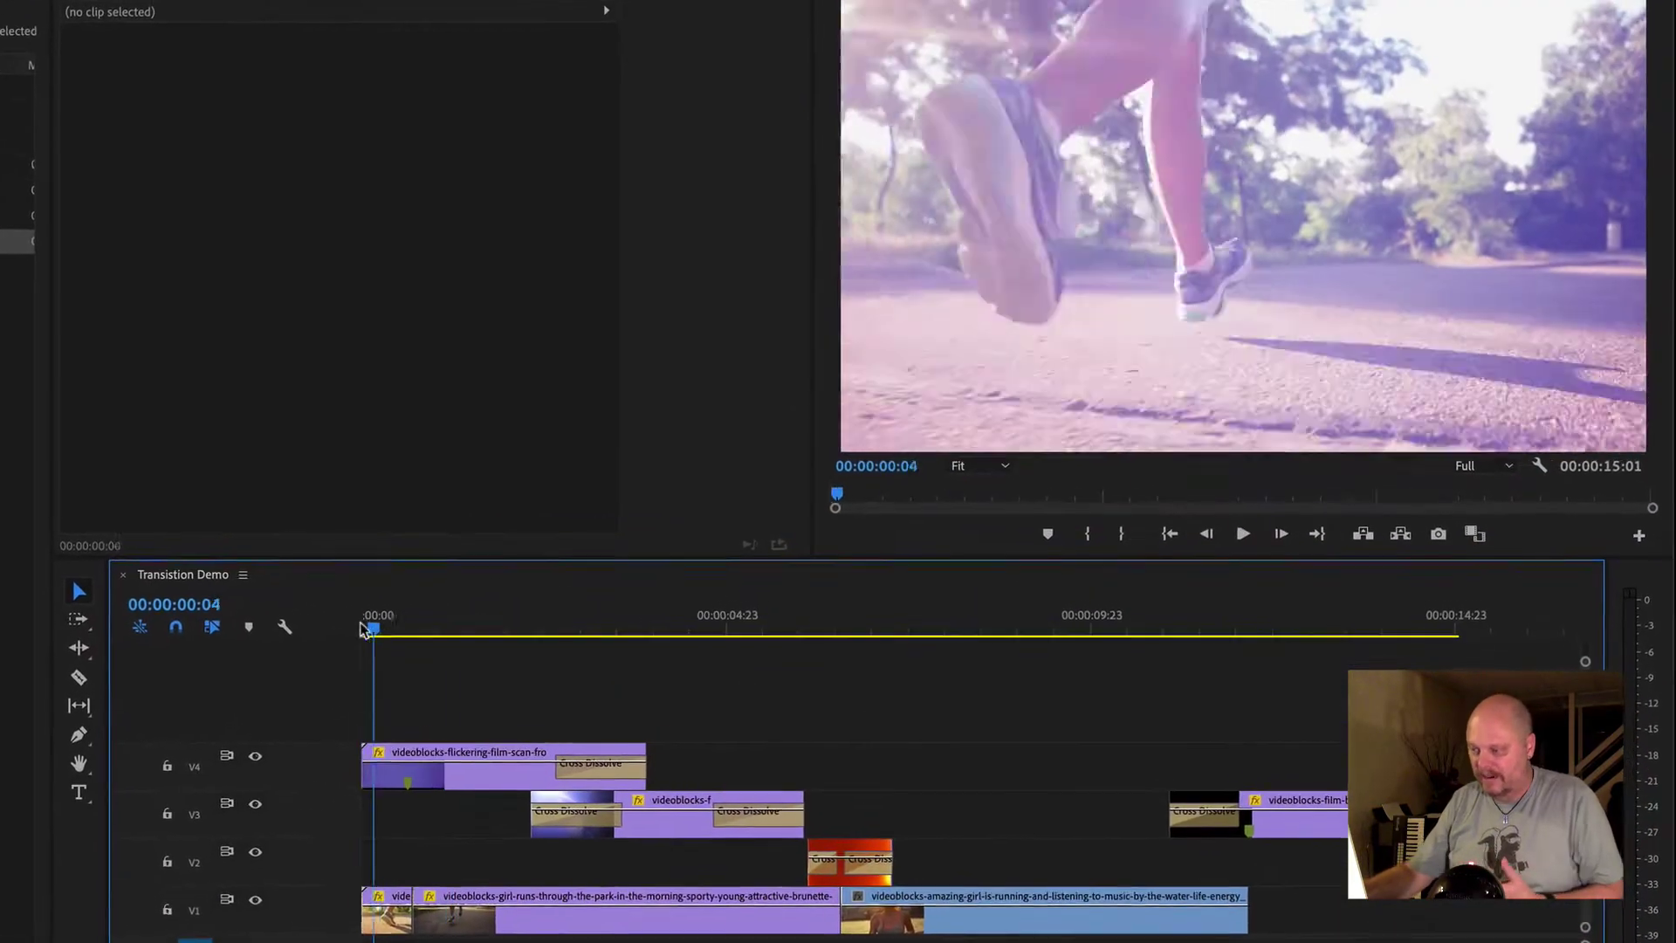
# Return the playhead to the sequence start and turn off the output of video tracks V4, V3 and V2
pyautogui.moveTo(365, 629); pyautogui.dragTo(321, 636)
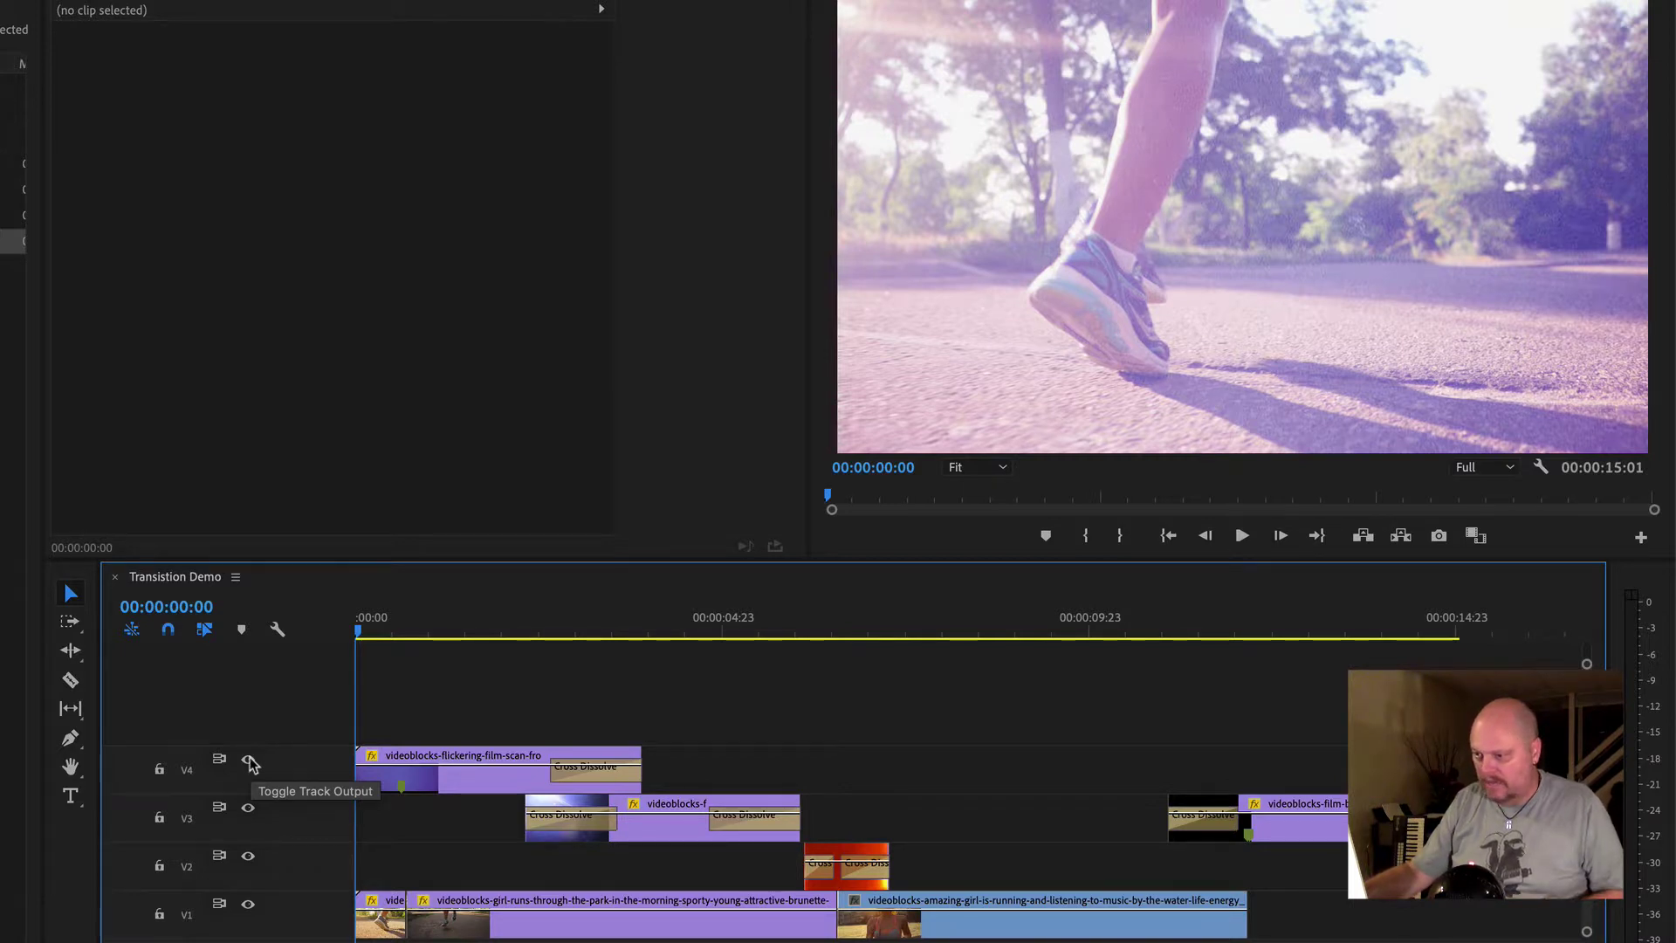
pyautogui.click(249, 760)
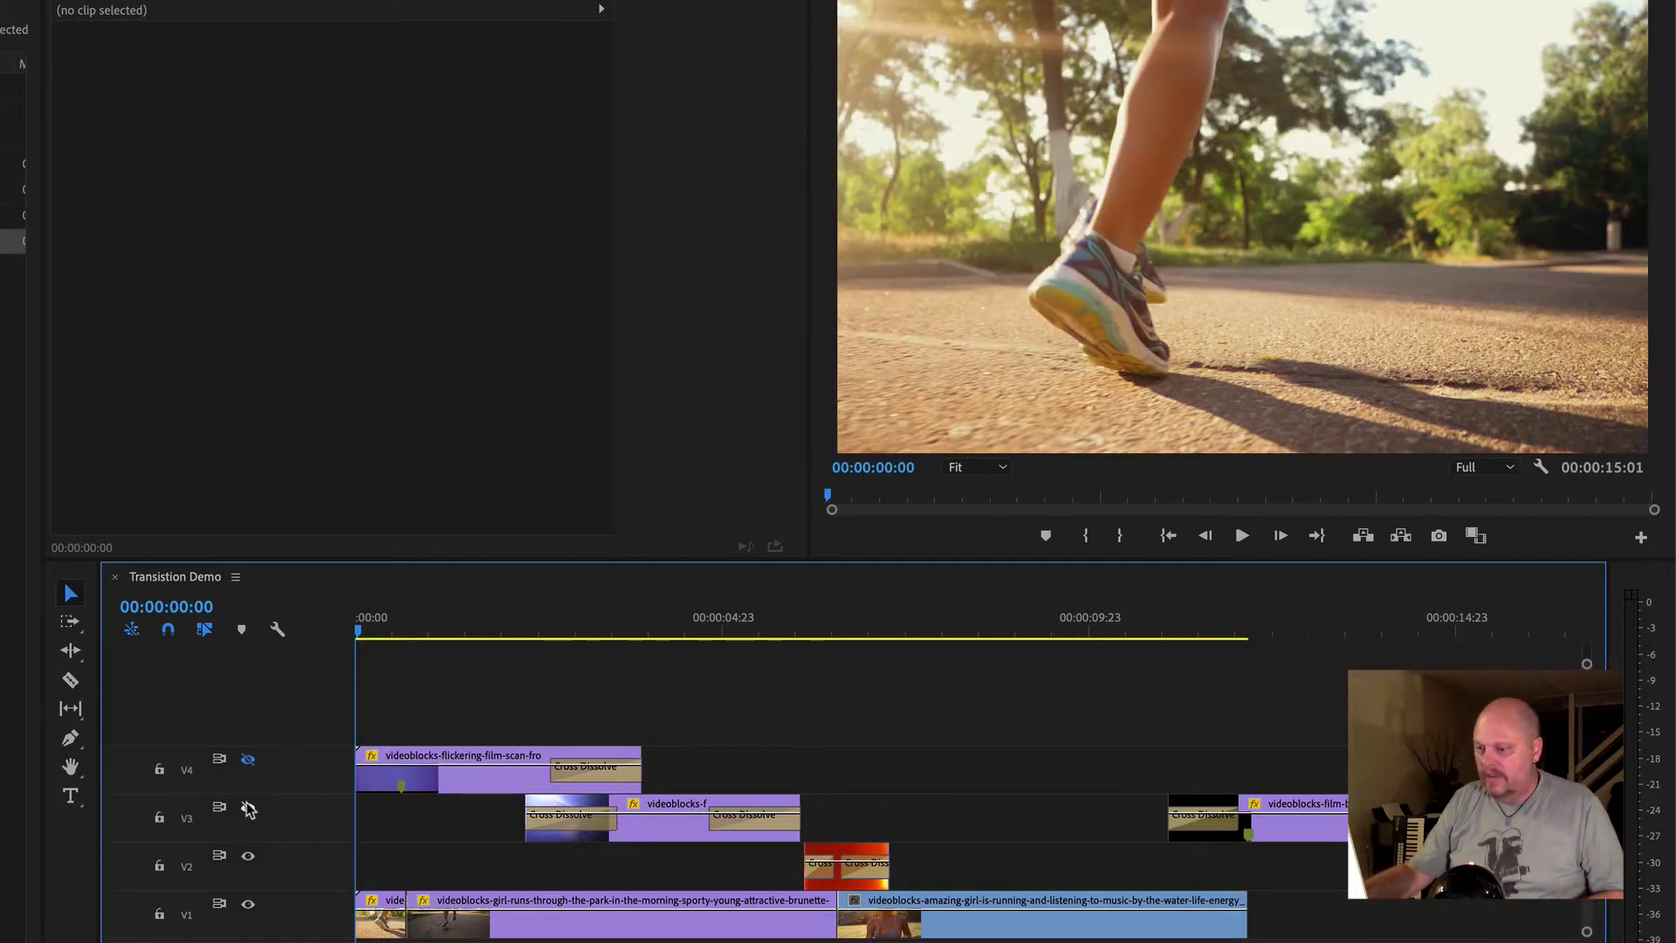
pyautogui.click(249, 858)
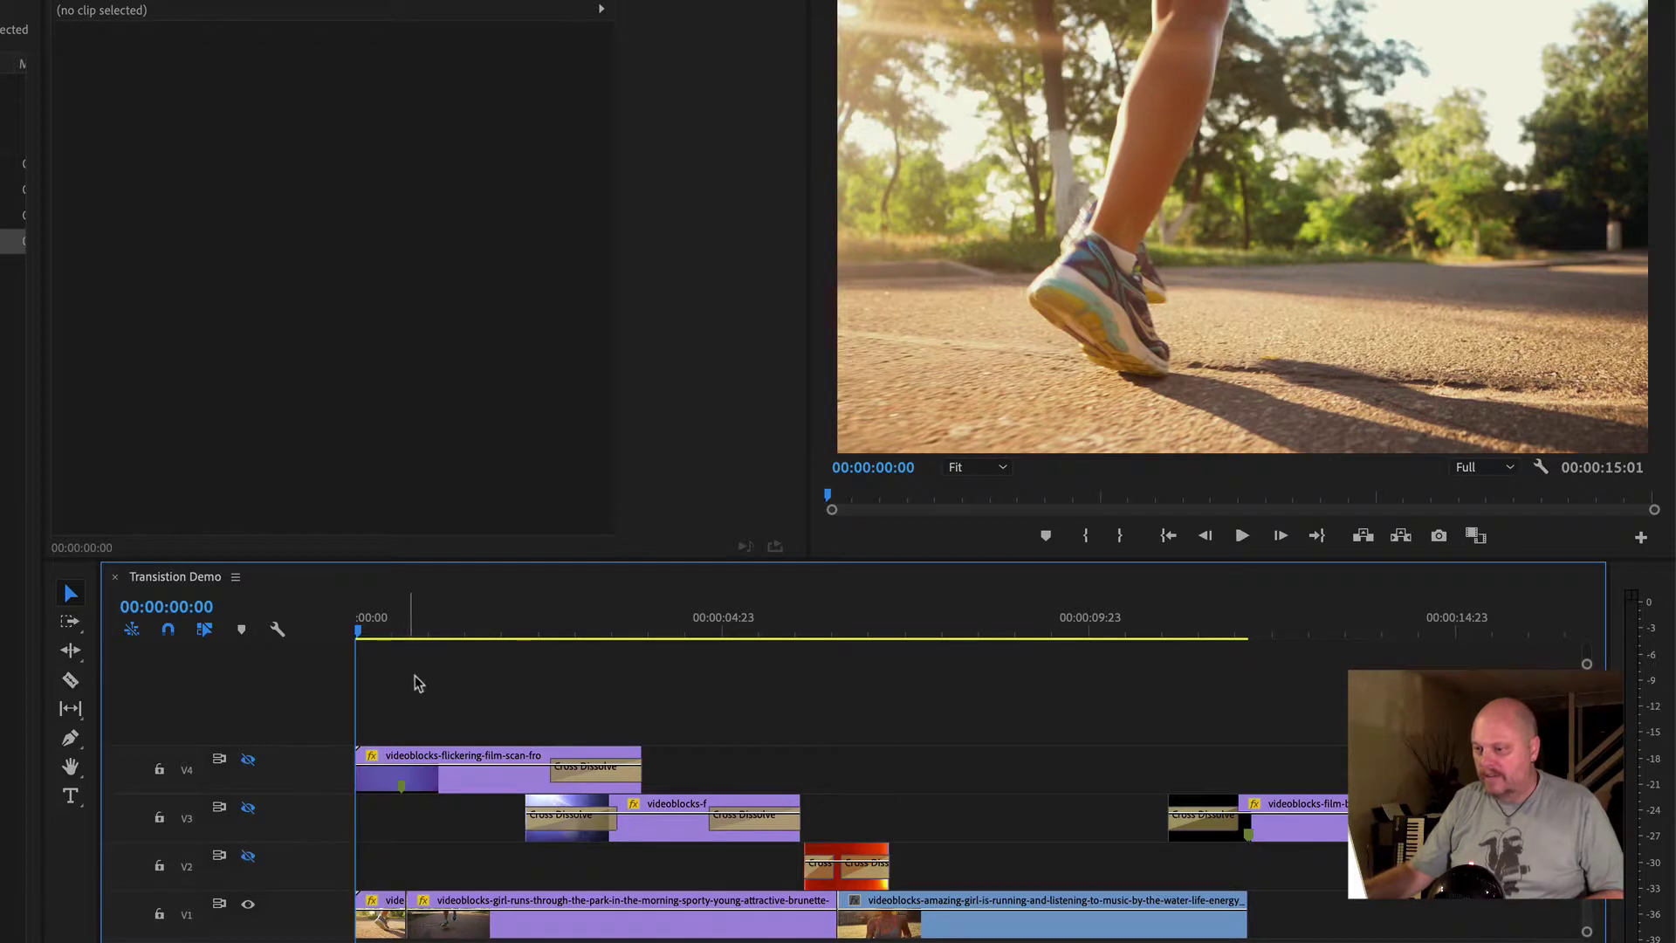
# Play the V1 footage past the cut to the second runner shot and return the playhead to the beginning
pyautogui.press('space')
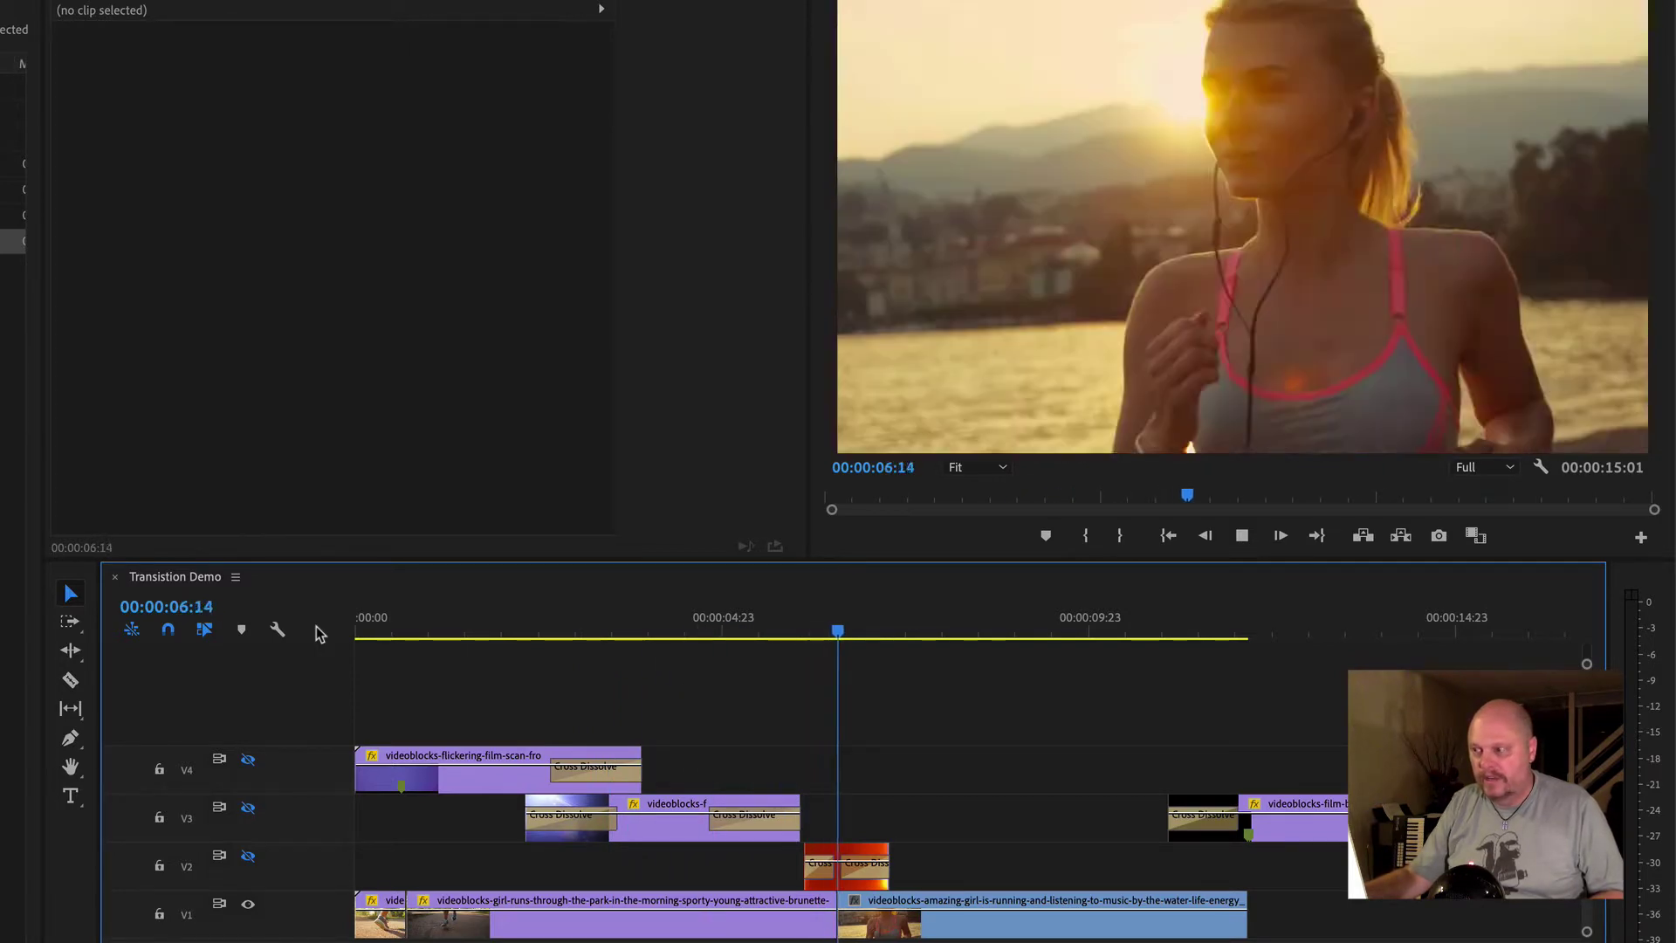
pyautogui.press('space')
pyautogui.press('Home')
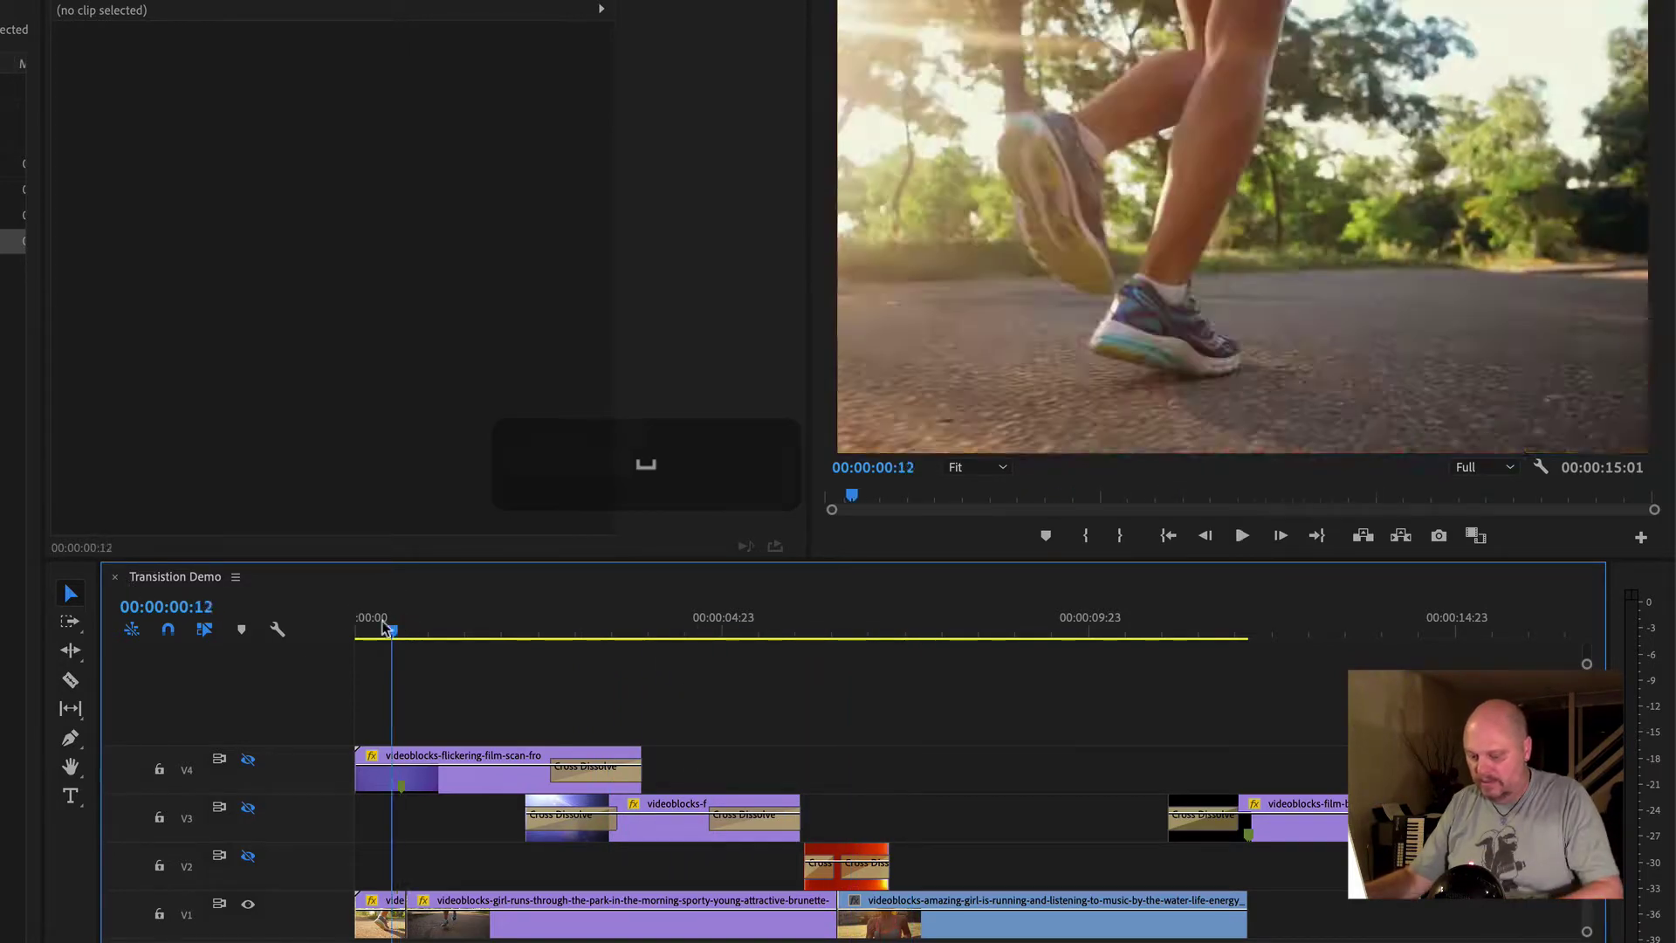
# Check the Clip Speed / Duration settings of the short first clip on V1 without changing them
pyautogui.click(379, 923)
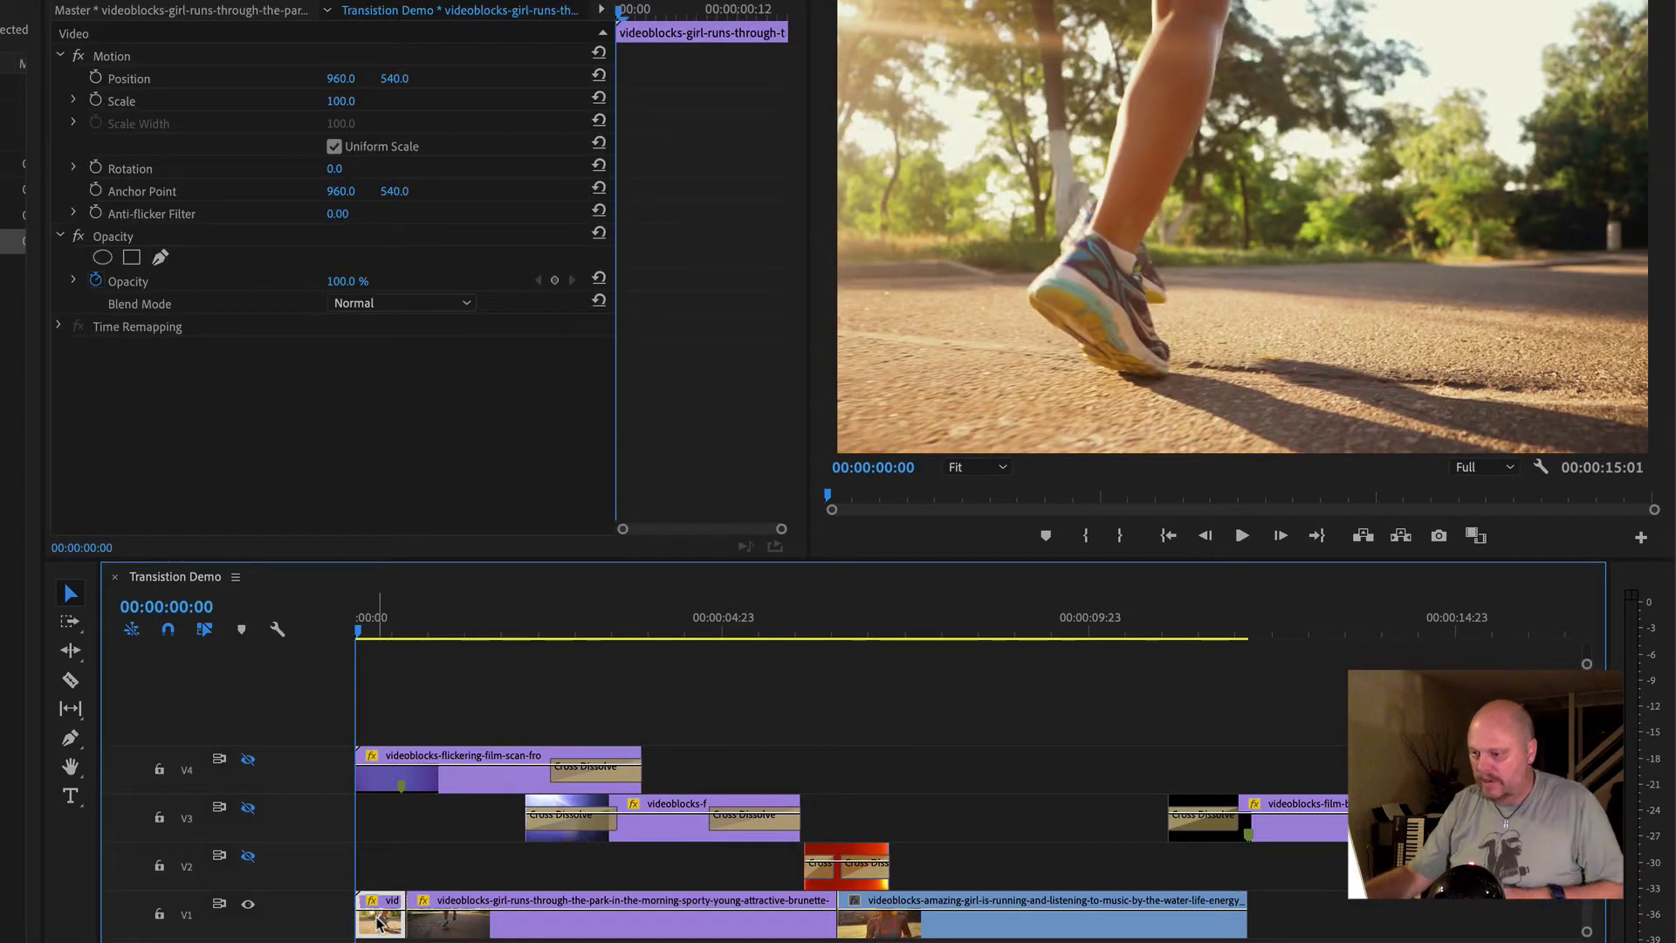
pyautogui.keyDown('ctrl'); pyautogui.click(379, 923); pyautogui.keyUp('ctrl')
pyautogui.click(449, 805)
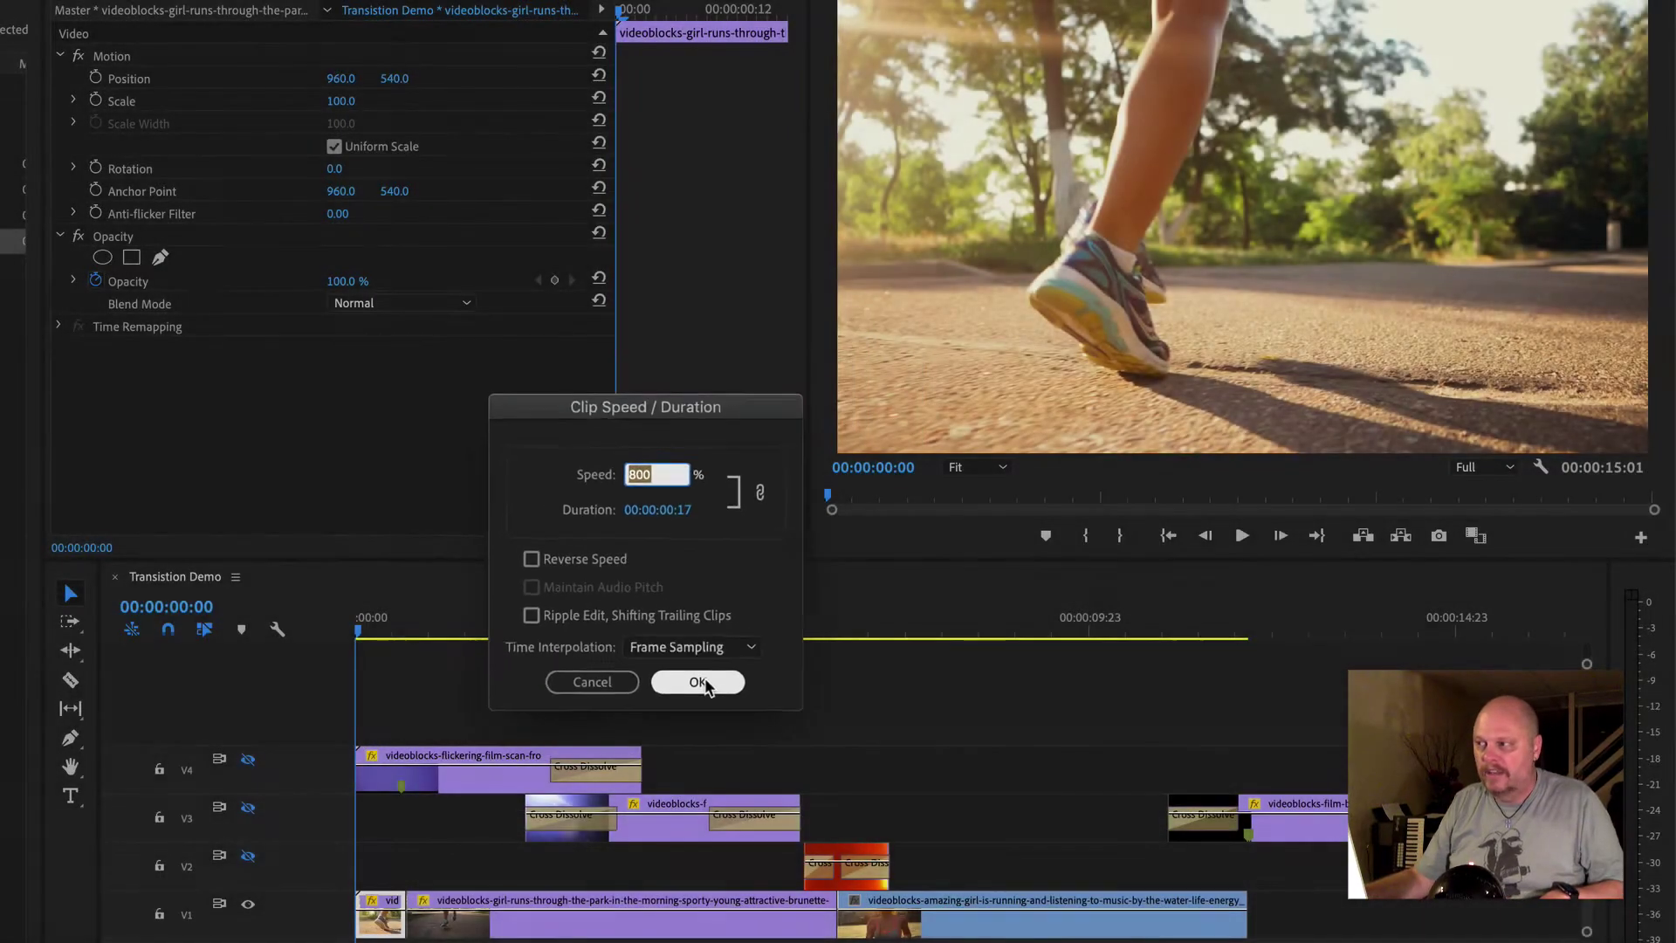
pyautogui.click(699, 682)
# Play the V1-only edit through to its end and bring the playhead back to 00:00:00:00
pyautogui.press('space')
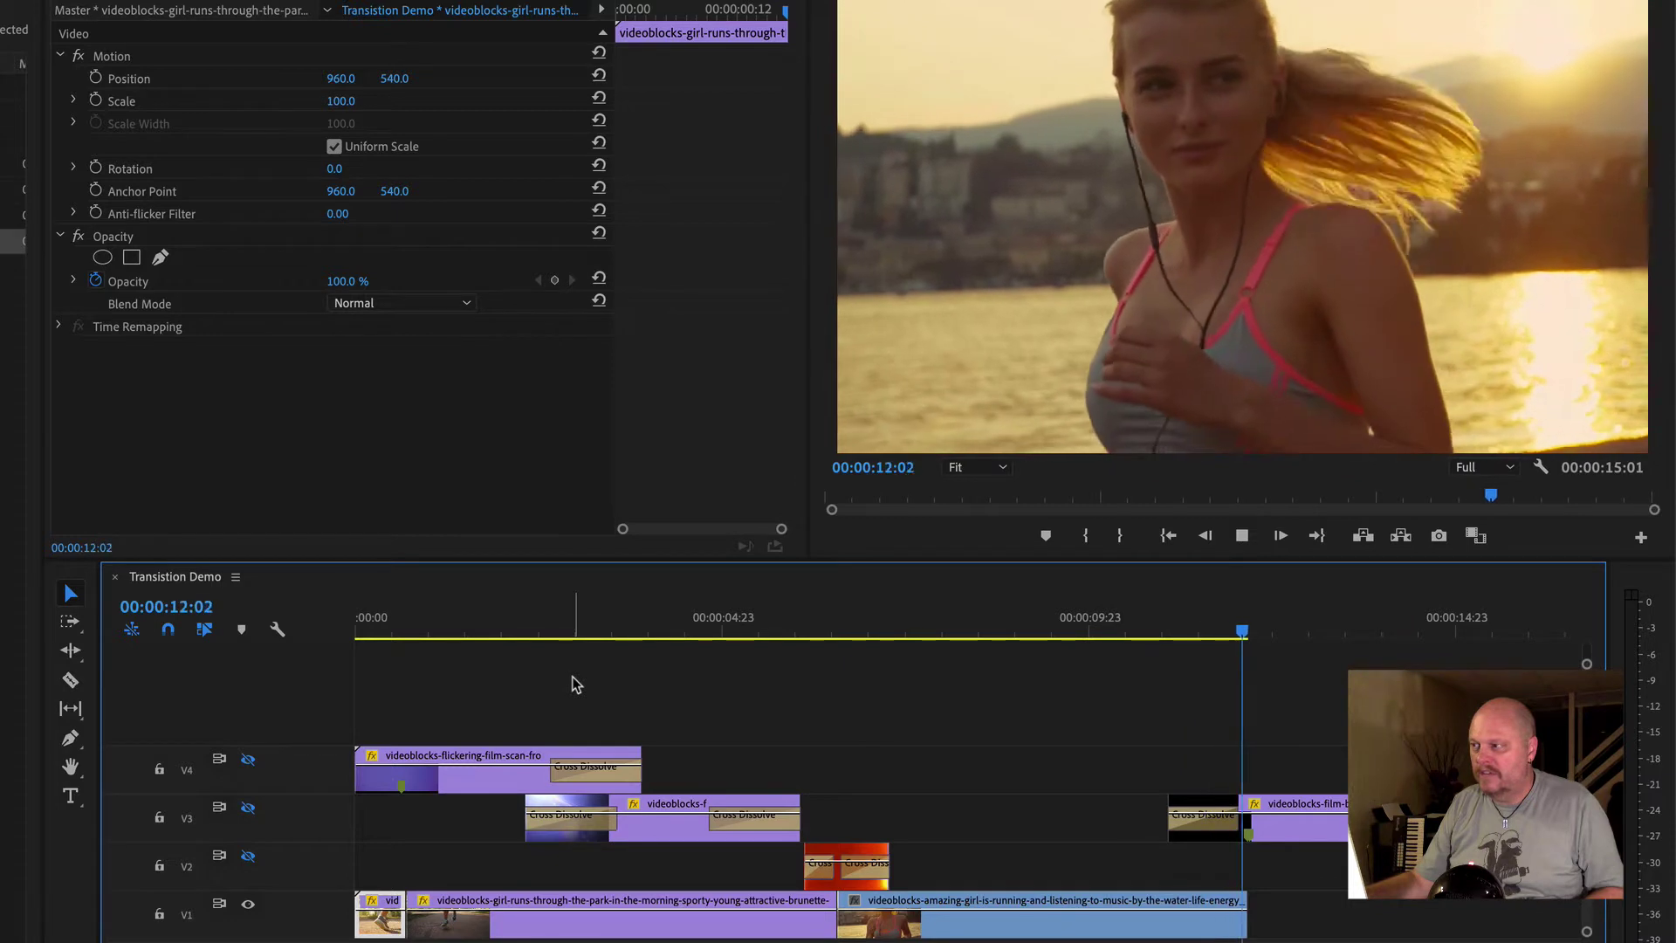
pyautogui.press('space')
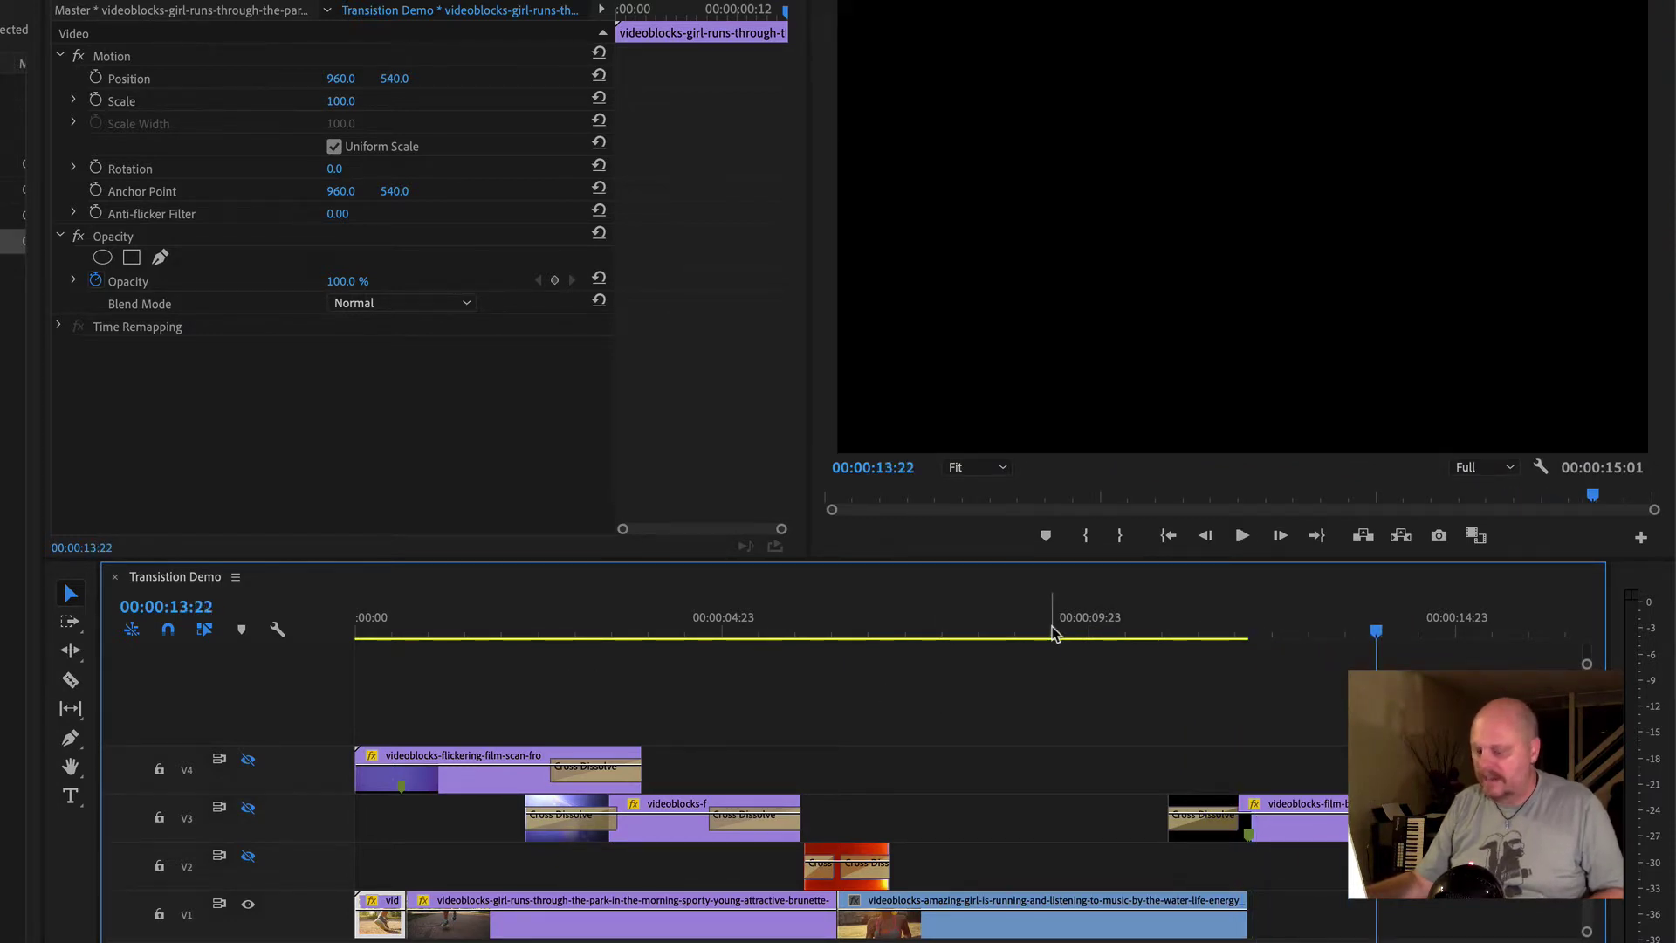
pyautogui.moveTo(1054, 633); pyautogui.dragTo(358, 673)
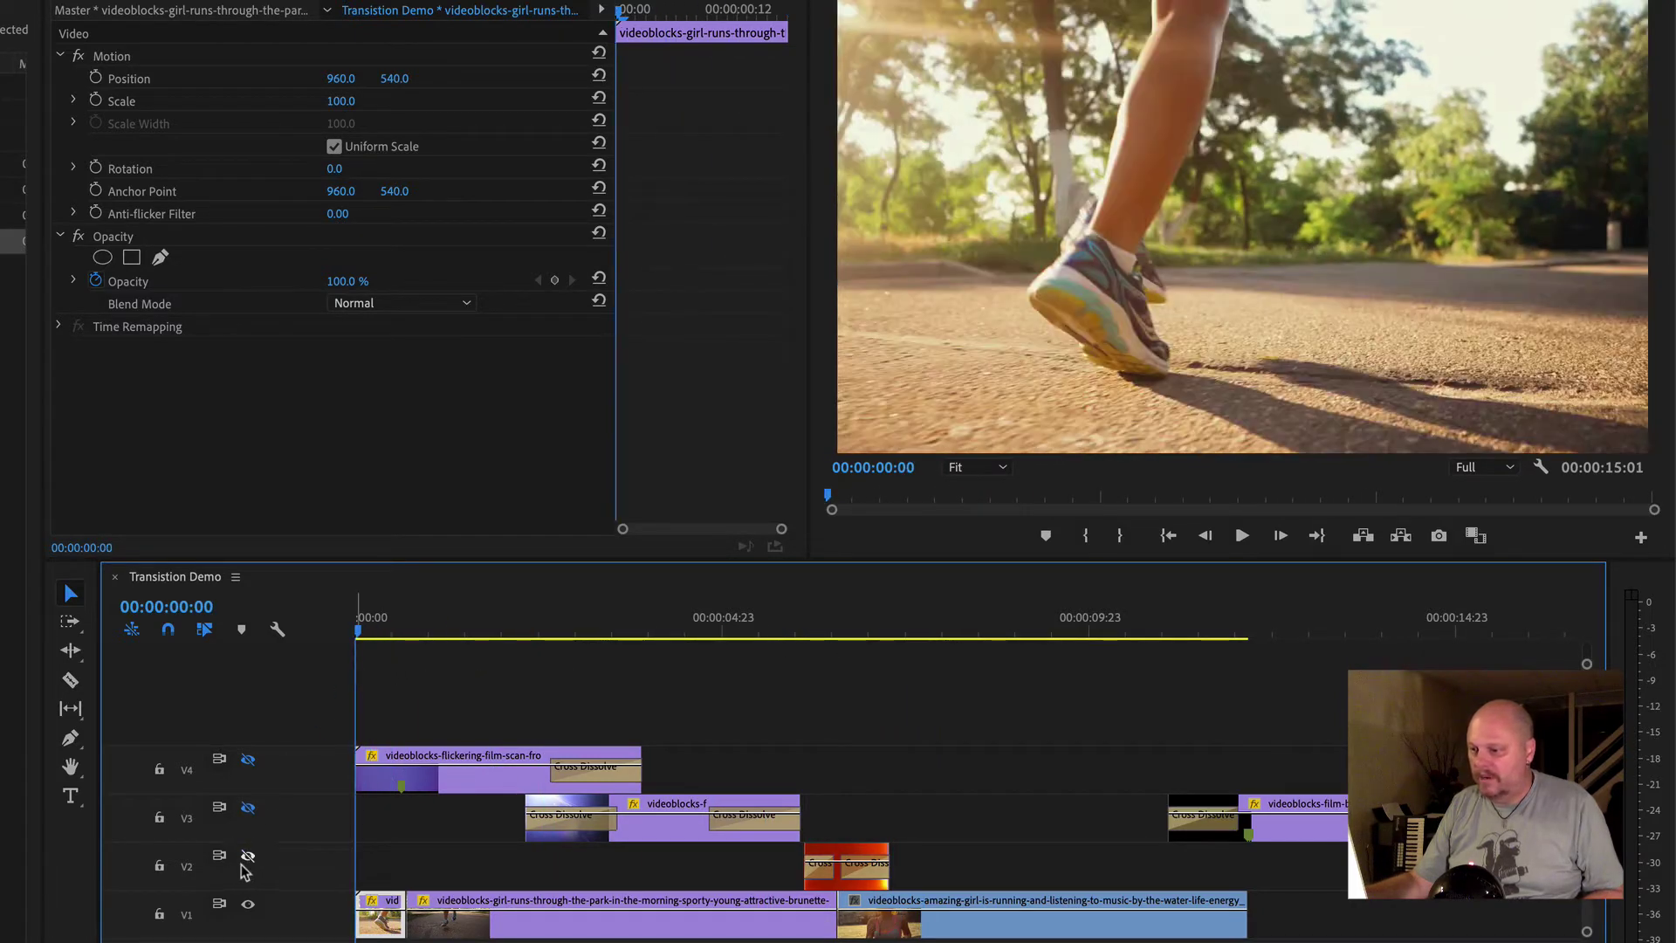
# Turn the V2 track output back on and park the playhead near the start of its film burn clip, at about 00:00:06:05
pyautogui.click(248, 857)
pyautogui.click(795, 632)
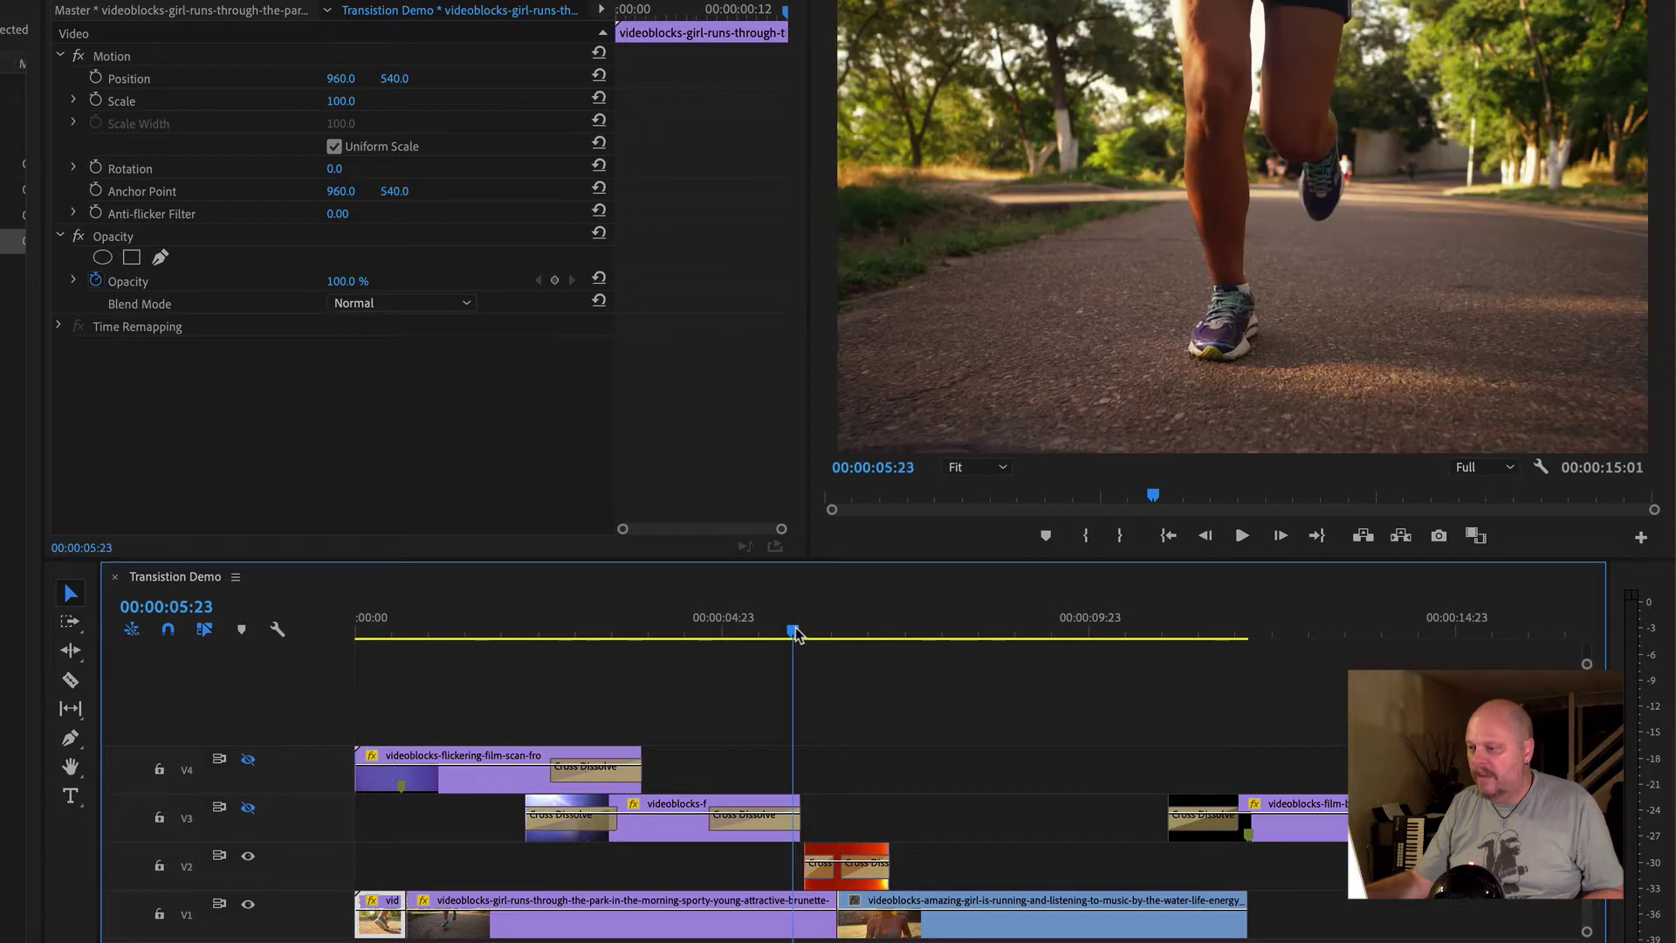
pyautogui.moveTo(795, 633); pyautogui.dragTo(809, 633)
pyautogui.press('Right')
pyautogui.press('Right')
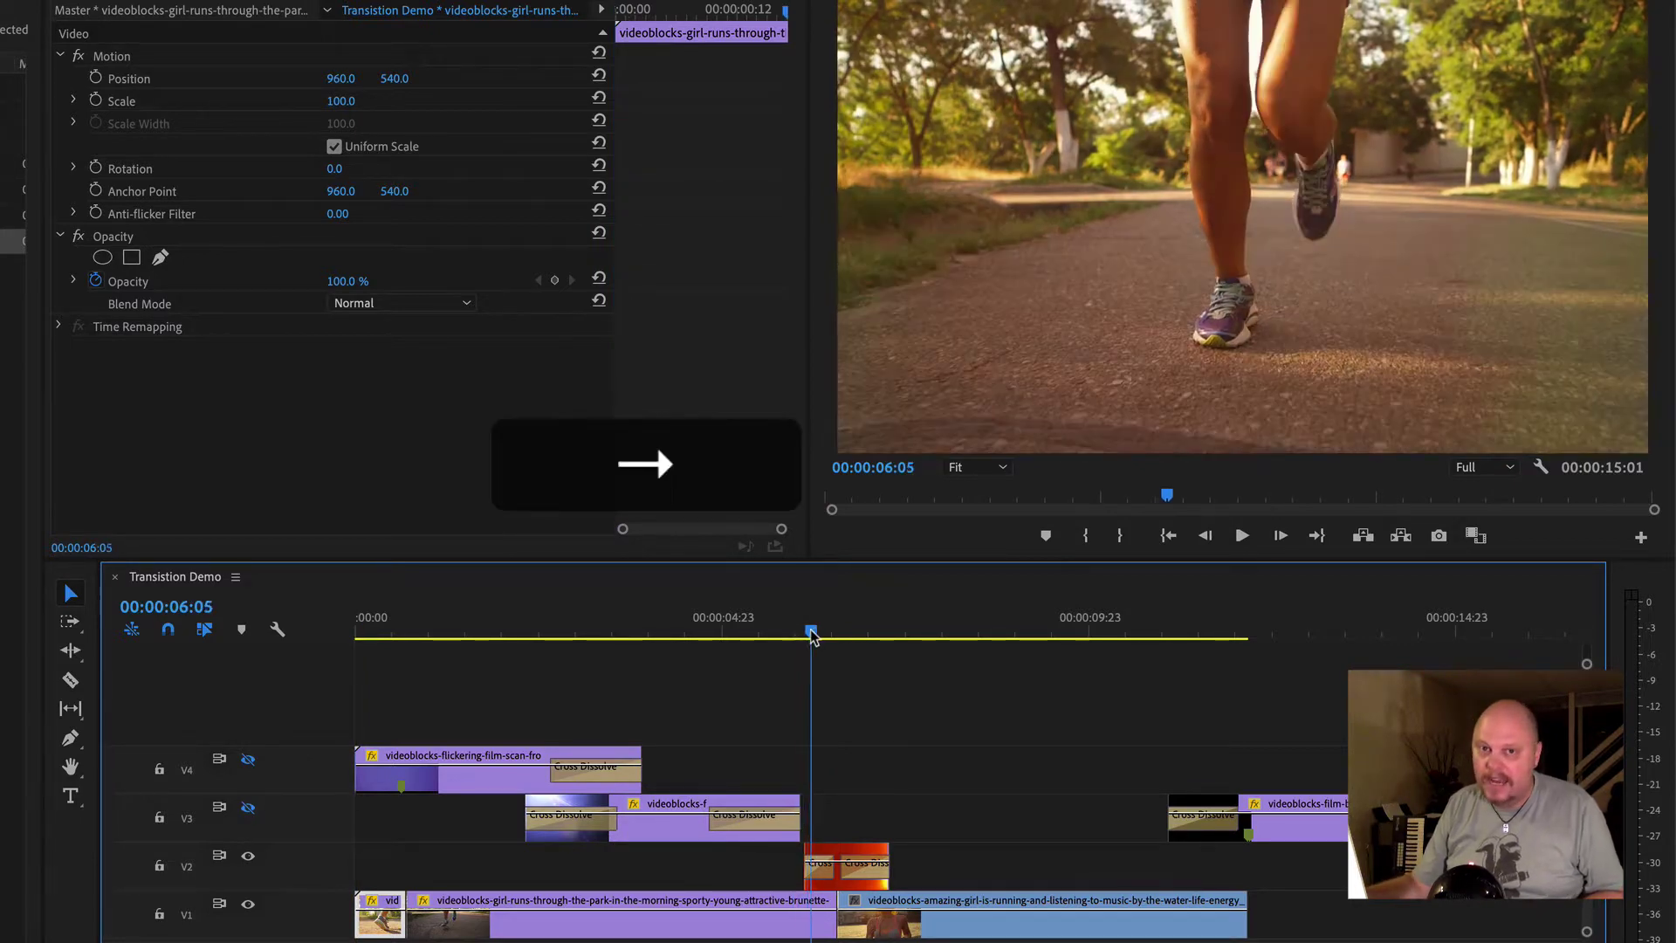
# Step frame by frame forward and back through the V2 film burn to examine how it covers the cut
pyautogui.press('Right')
pyautogui.press('Right')
pyautogui.press('Right')
pyautogui.press('Right')
pyautogui.press('Right')
pyautogui.press('Right')
pyautogui.press('Right')
pyautogui.press('Right')
pyautogui.press('Right')
pyautogui.press('Right')
pyautogui.press('Right')
pyautogui.press('Right')
pyautogui.press('Right')
pyautogui.press('Right')
pyautogui.press('Right')
pyautogui.press('Right')
pyautogui.press('Right')
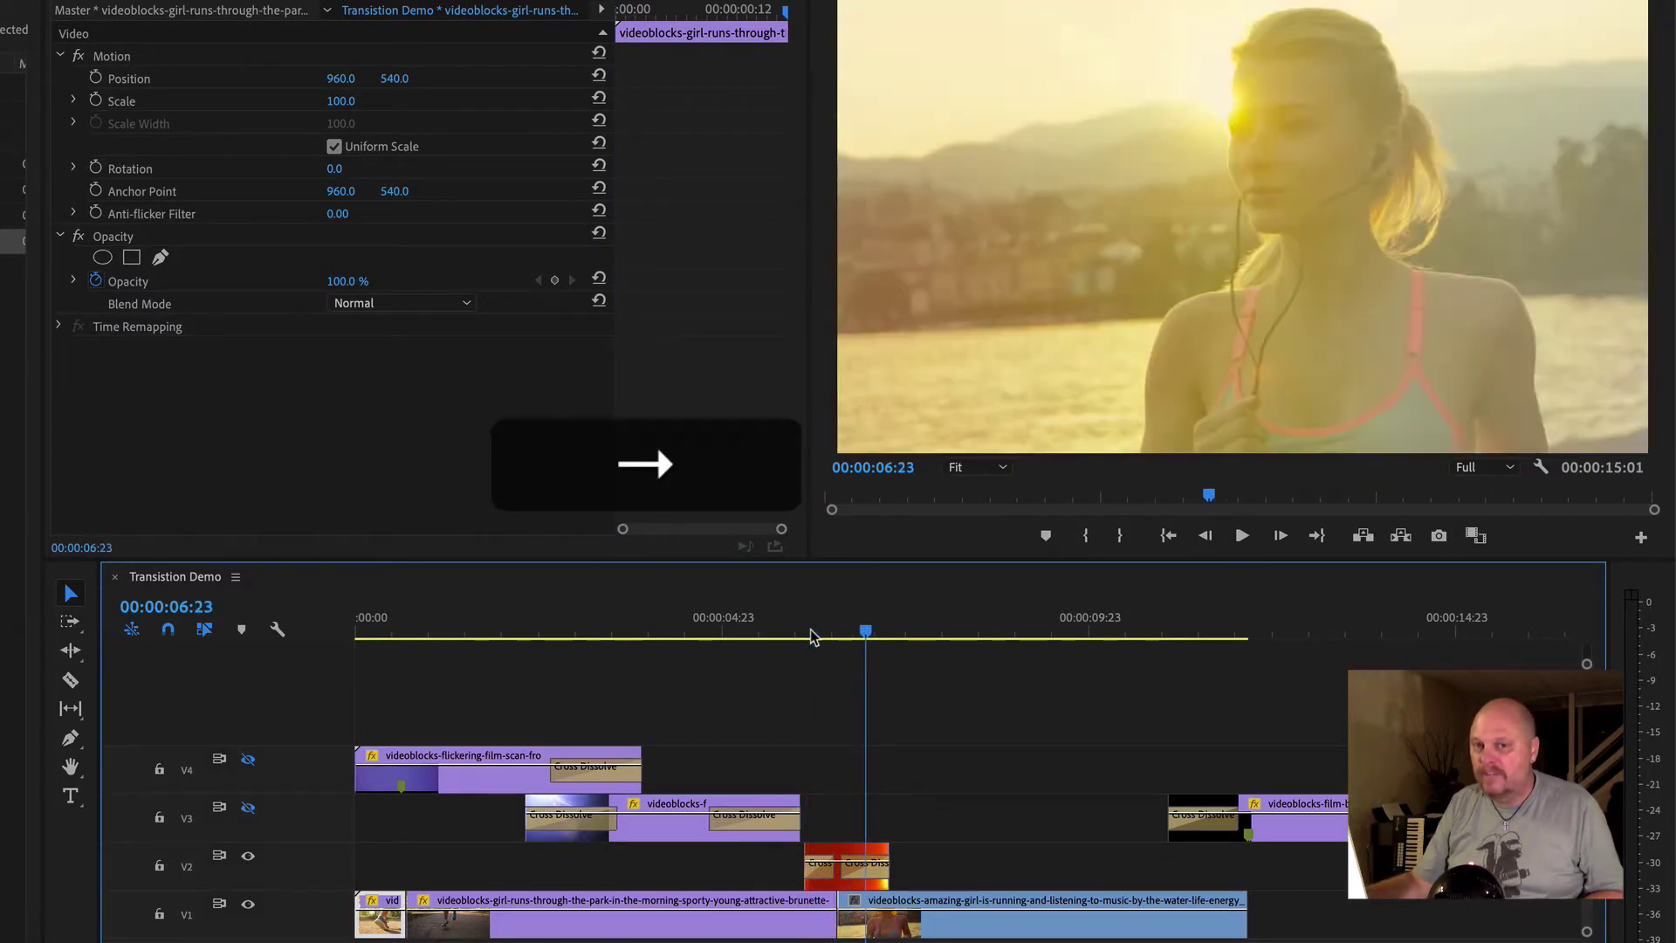
pyautogui.press('Left')
pyautogui.press('Left')
pyautogui.press('Left')
pyautogui.press('Left')
pyautogui.press('Left')
pyautogui.press('Left')
pyautogui.press('Left')
pyautogui.press('Left')
pyautogui.press('Left')
pyautogui.press('Left')
pyautogui.press('Left')
pyautogui.press('Left')
pyautogui.press('Left')
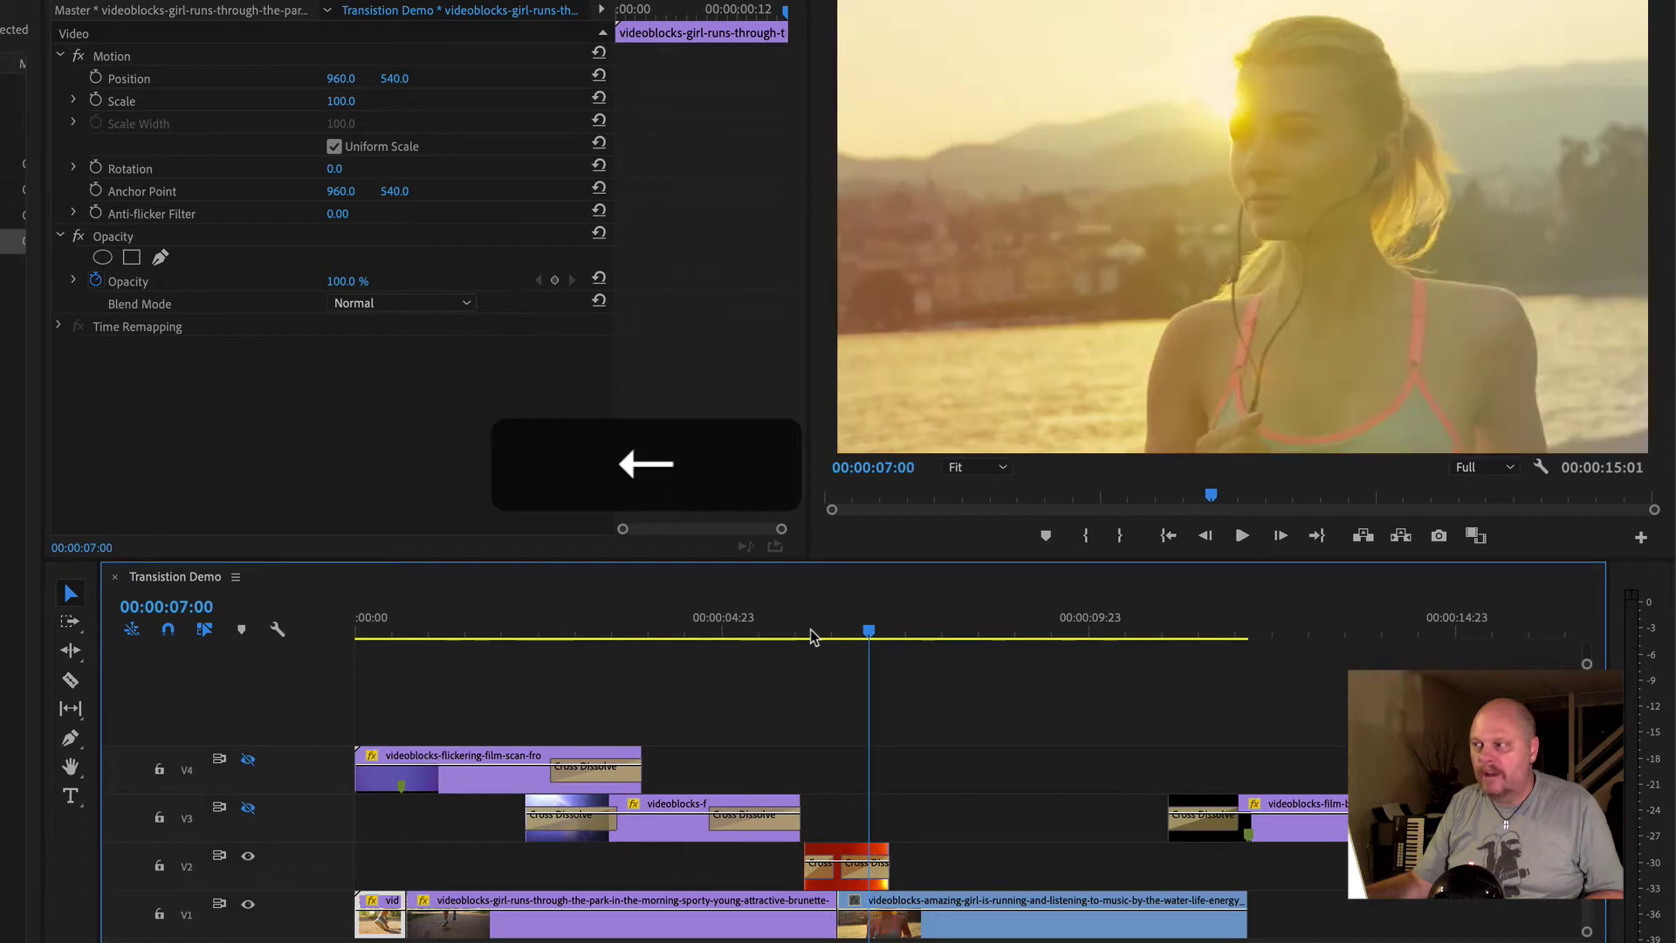
# Return to the start of the V2 film burn and step through its brightest frames around the cut between the two V1 clips
pyautogui.click(810, 629)
pyautogui.press('Right')
pyautogui.press('Right')
pyautogui.press('Right')
pyautogui.press('Right')
pyautogui.press('Right')
pyautogui.press('Right')
pyautogui.press('Right')
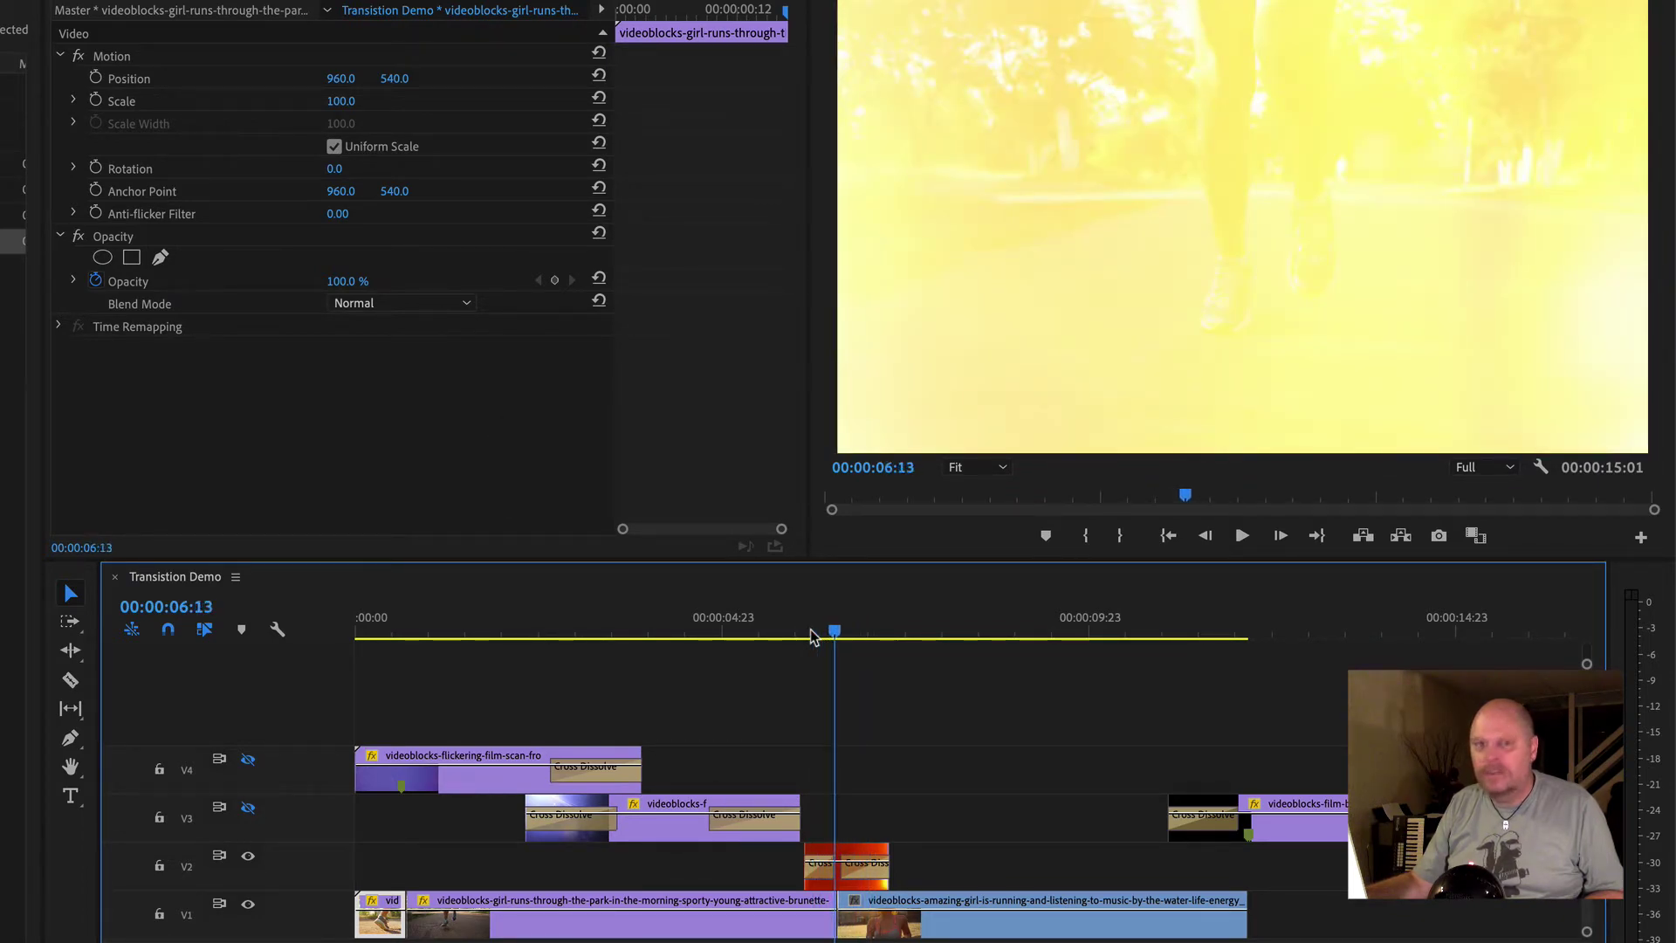
pyautogui.press('Right')
pyautogui.press('Left')
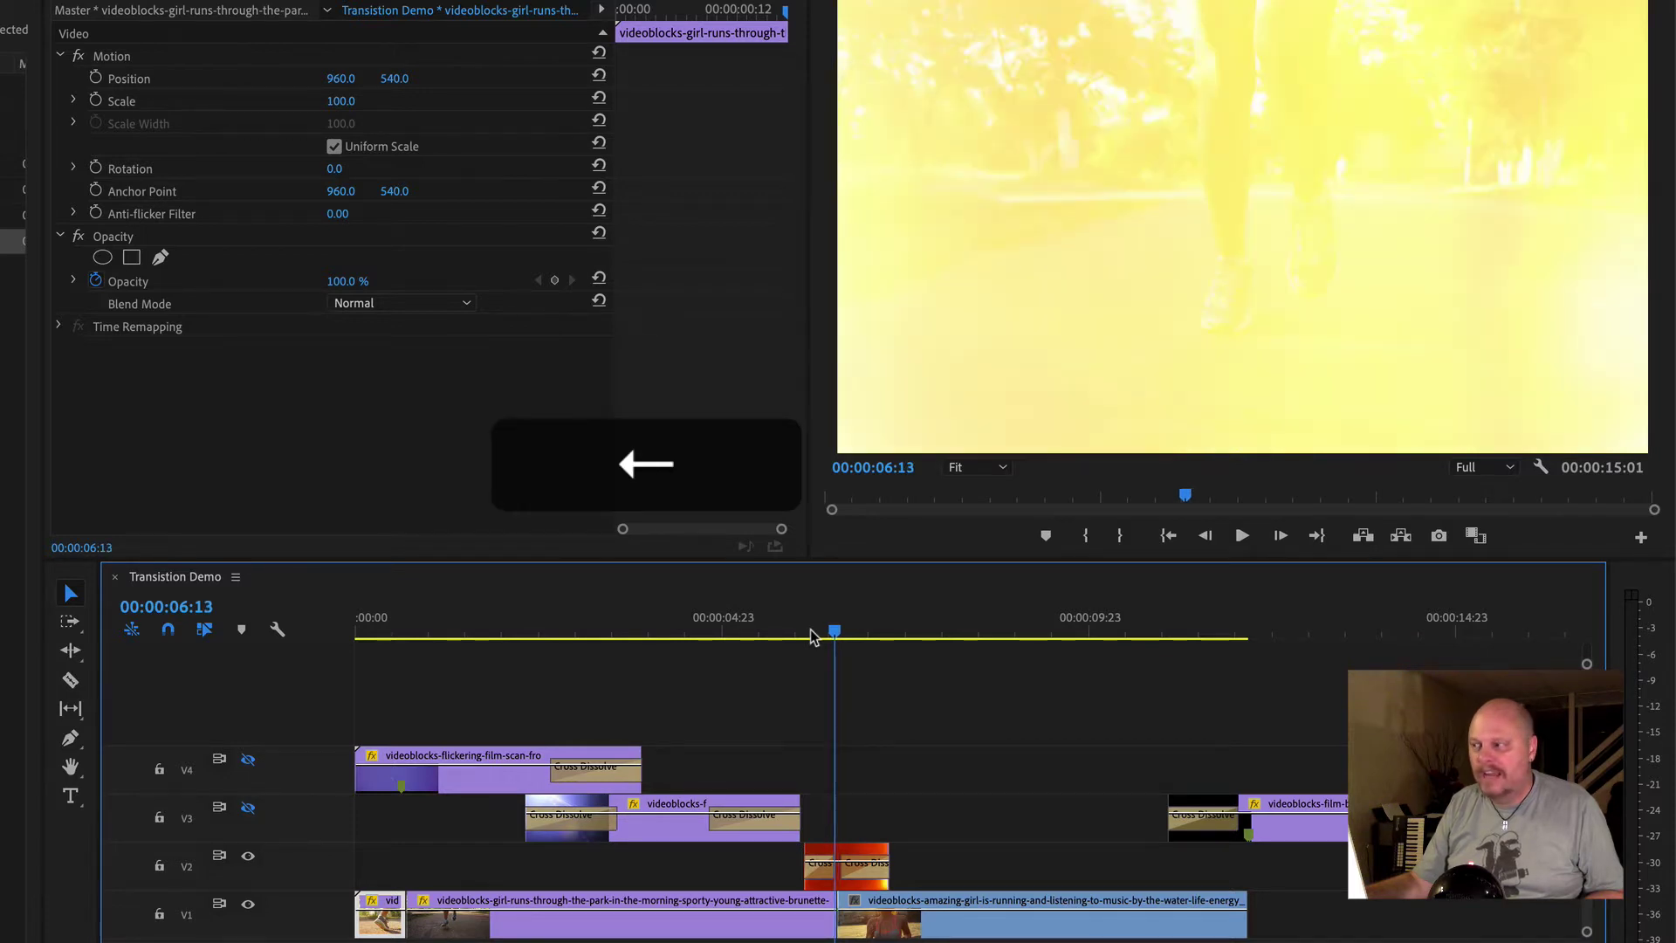
pyautogui.press('Right')
pyautogui.press('Right')
pyautogui.press('Right')
pyautogui.press('Right')
pyautogui.press('Right')
pyautogui.press('Right')
pyautogui.press('Right')
pyautogui.press('Right')
pyautogui.press('Right')
pyautogui.press('Right')
pyautogui.press('Right')
pyautogui.press('Right')
pyautogui.press('Right')
pyautogui.press('Right')
pyautogui.press('Right')
pyautogui.press('Right')
pyautogui.press('Right')
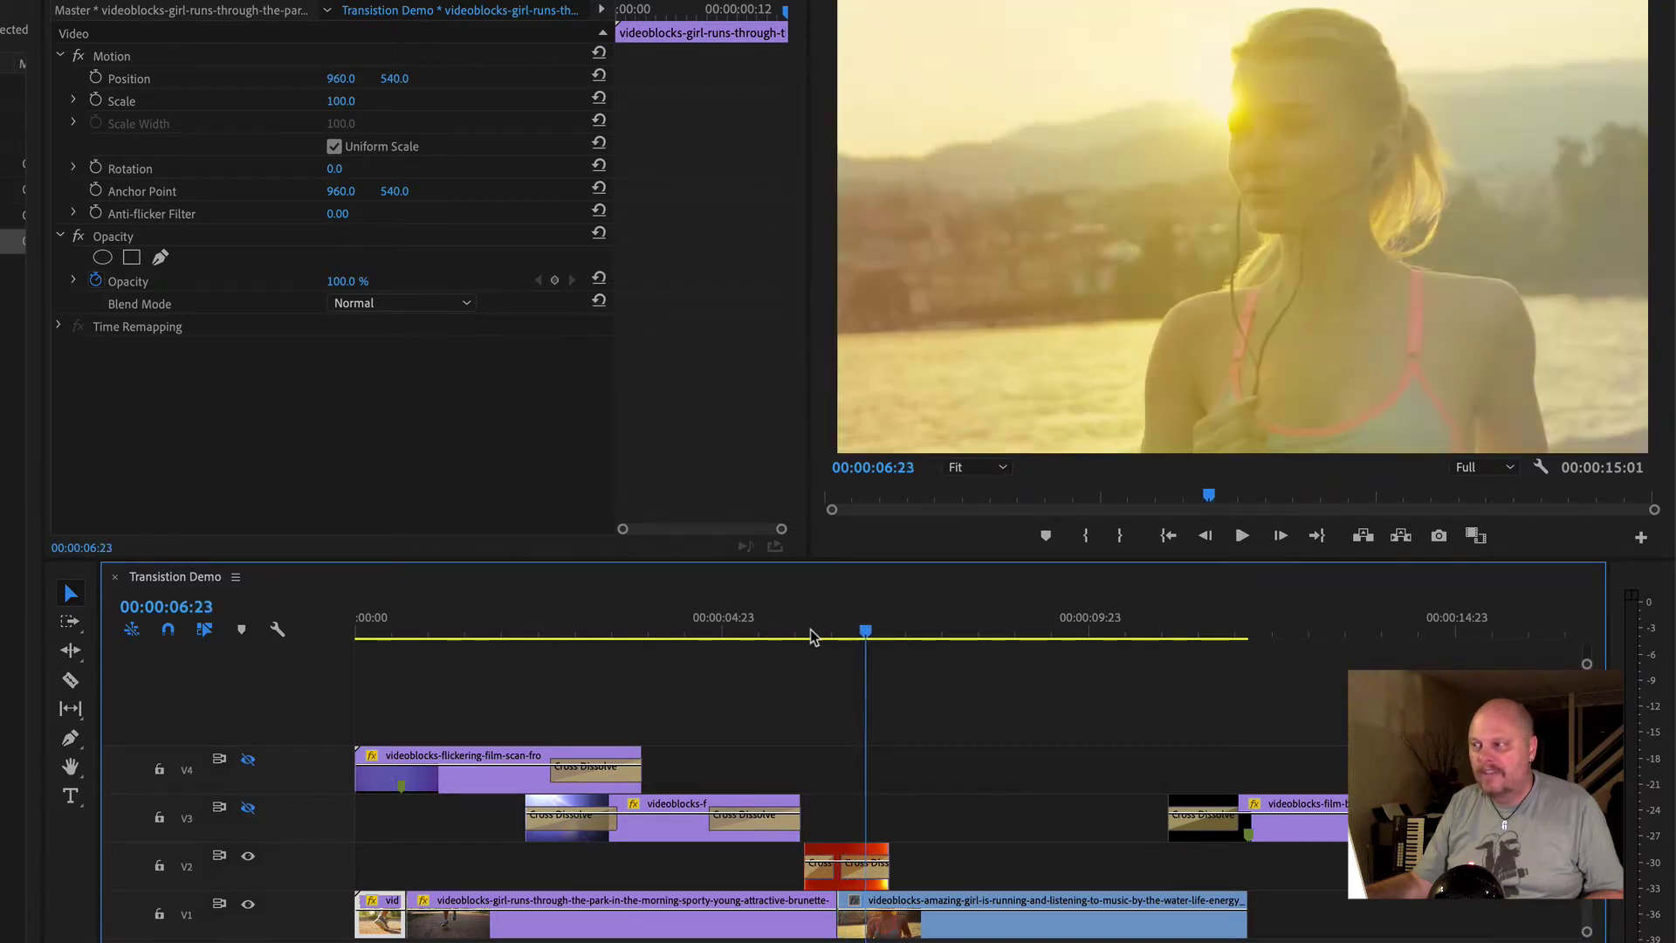
pyautogui.press('Left')
pyautogui.press('Left')
pyautogui.press('Left')
pyautogui.press('Left')
pyautogui.press('Left')
pyautogui.press('Left')
pyautogui.press('Left')
pyautogui.press('Left')
pyautogui.press('Left')
pyautogui.press('Left')
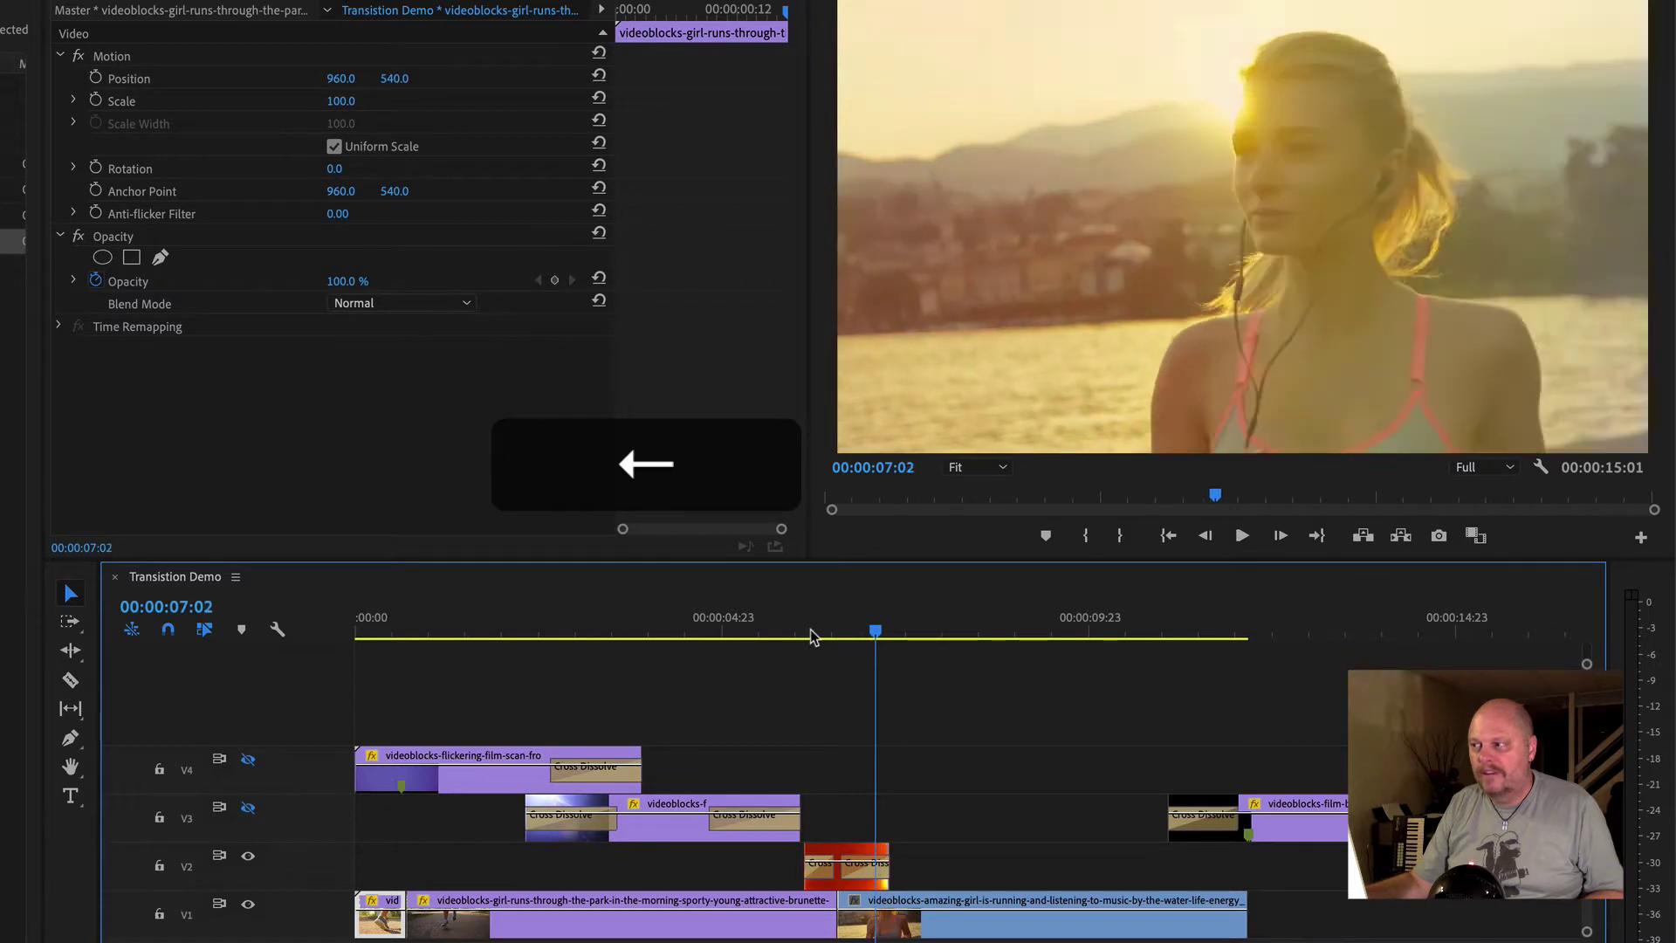
# Play the film burn transition in real time from just before it begins and stop after the cut
pyautogui.press('=')
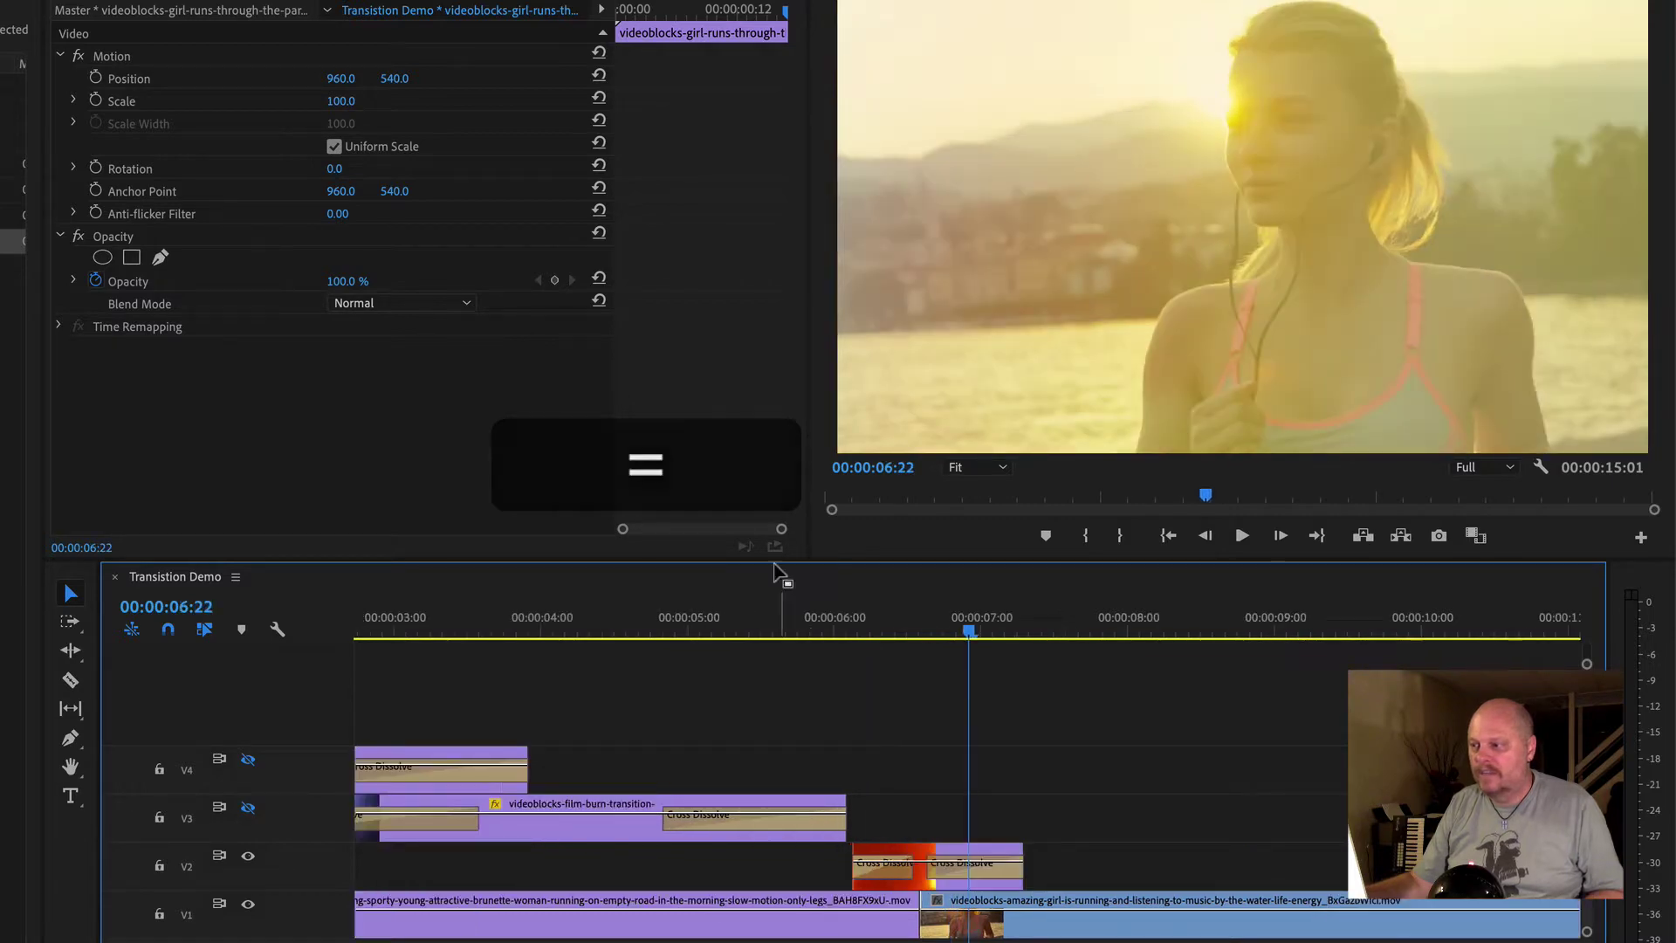
pyautogui.click(787, 618)
pyautogui.press('space')
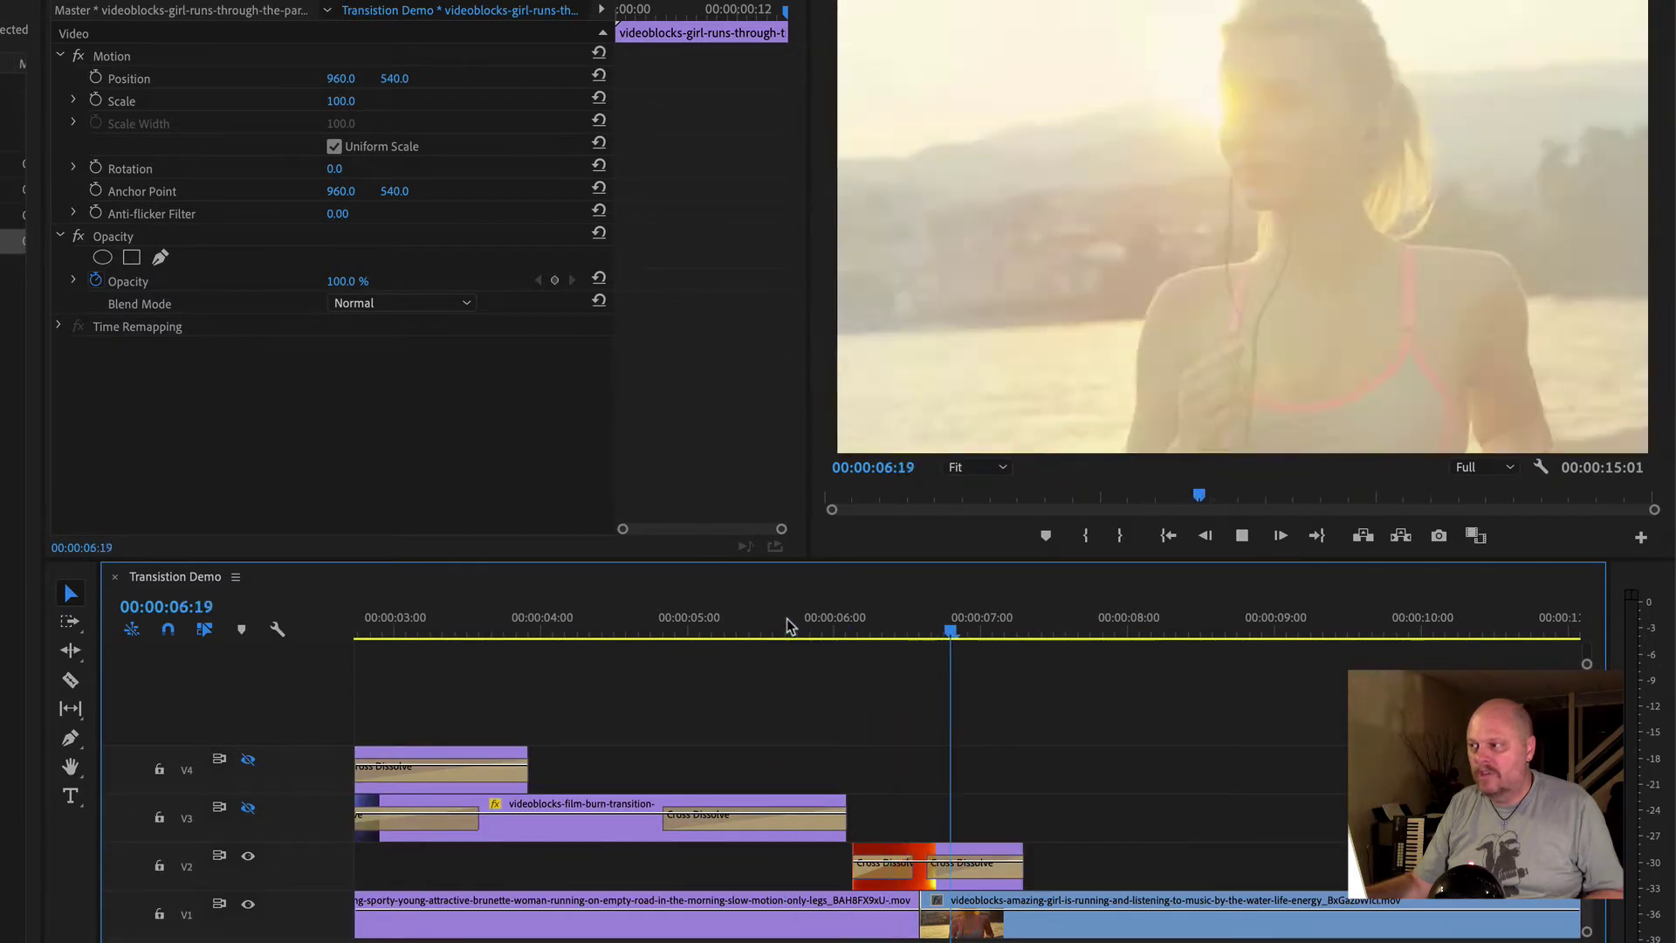
pyautogui.press('space')
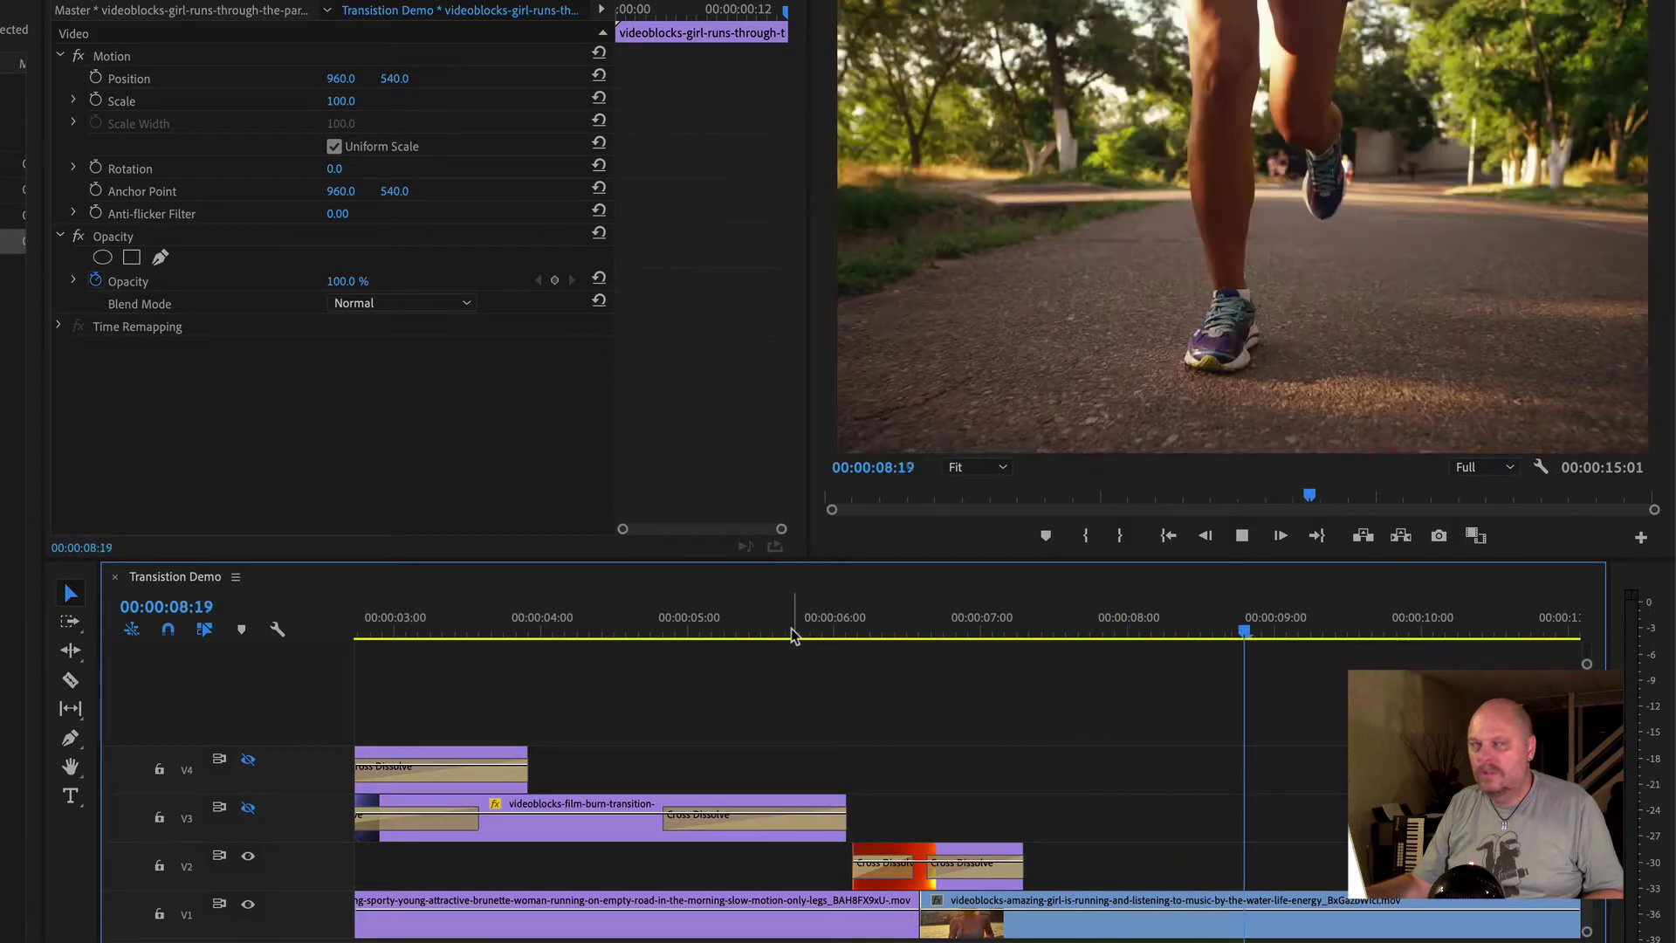
pyautogui.press('space')
pyautogui.press('space')
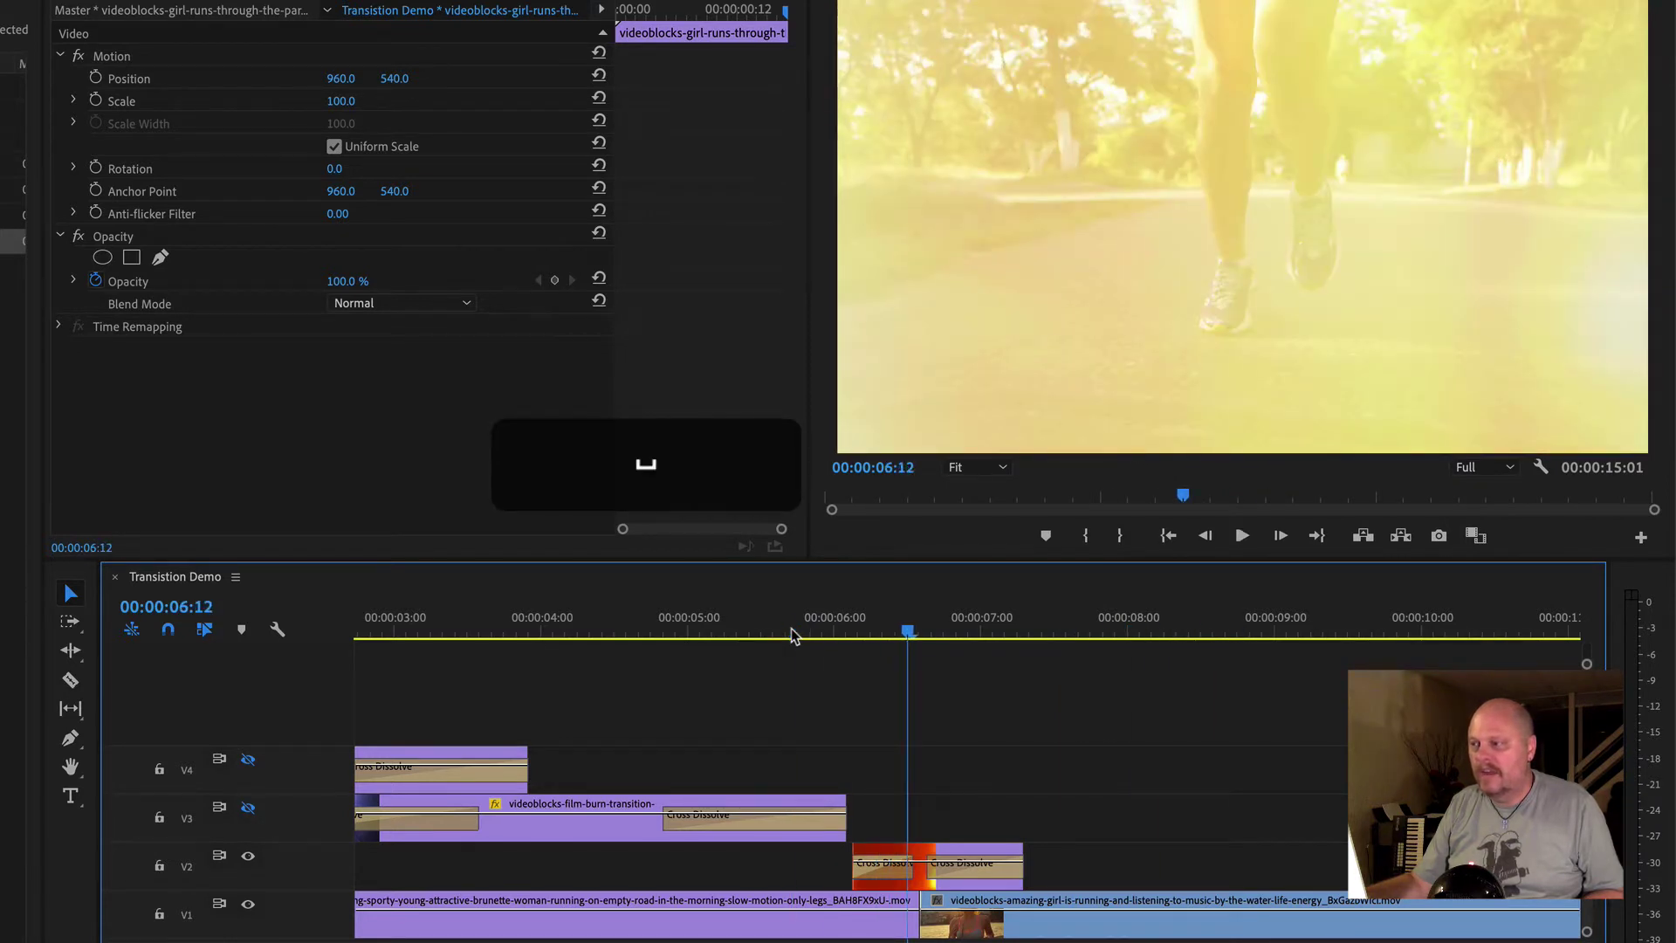
# Replay the film burn transition from about 00:00:06:00 with the timeline enlarged around the cut
pyautogui.press('=')
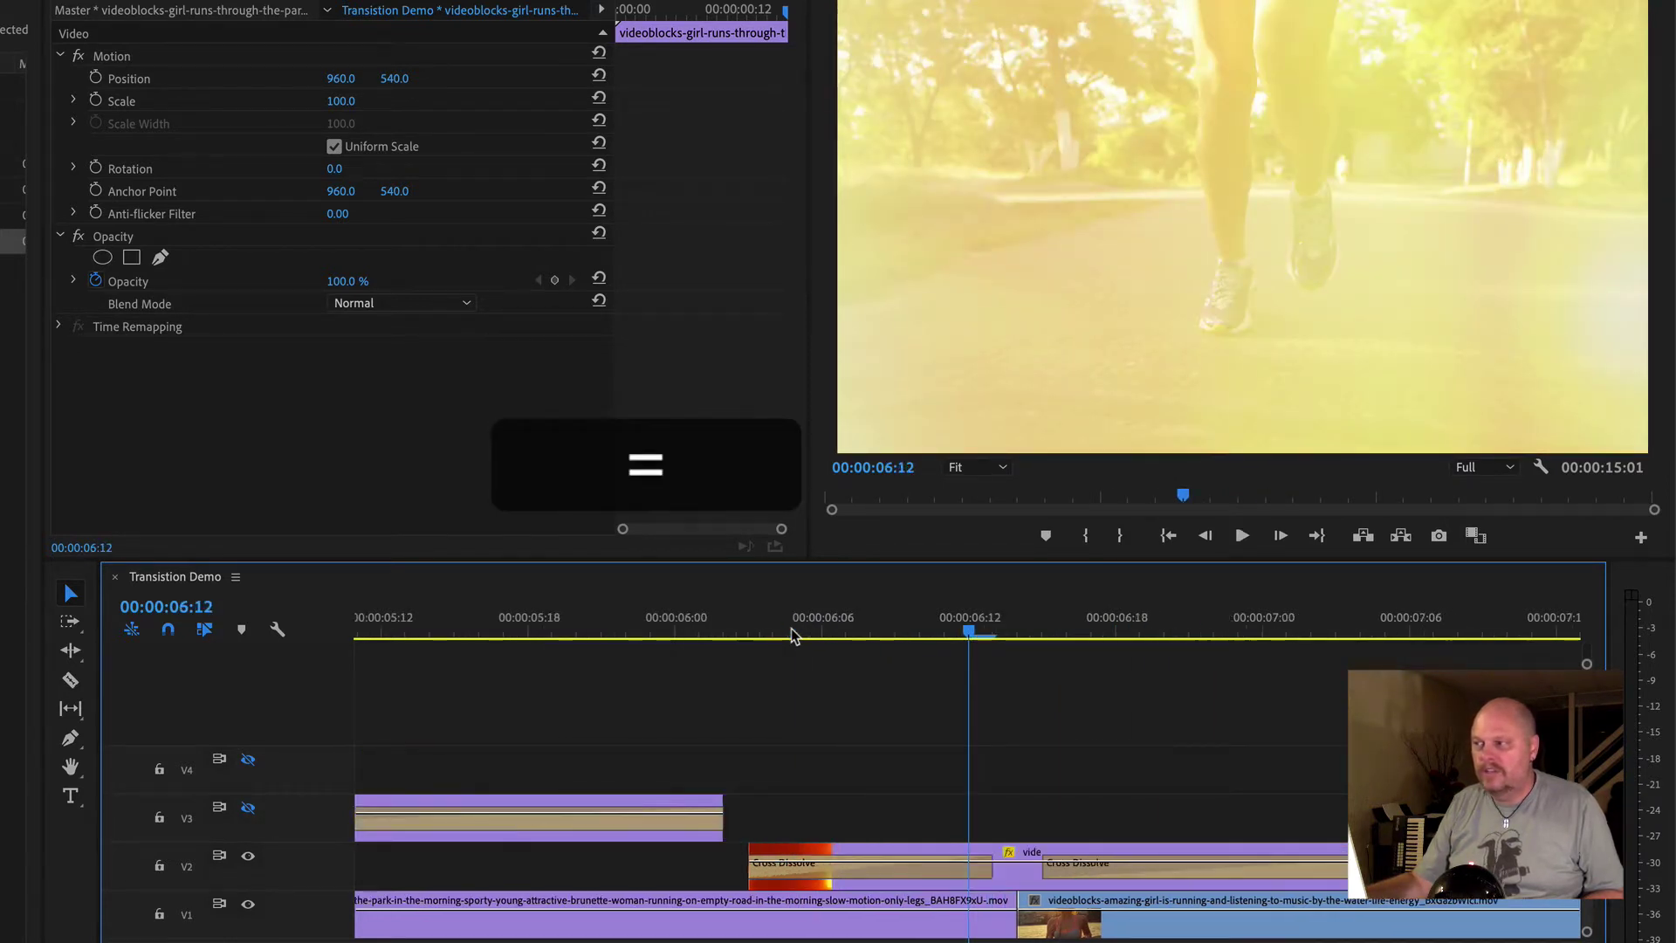
pyautogui.click(670, 622)
pyautogui.press('space')
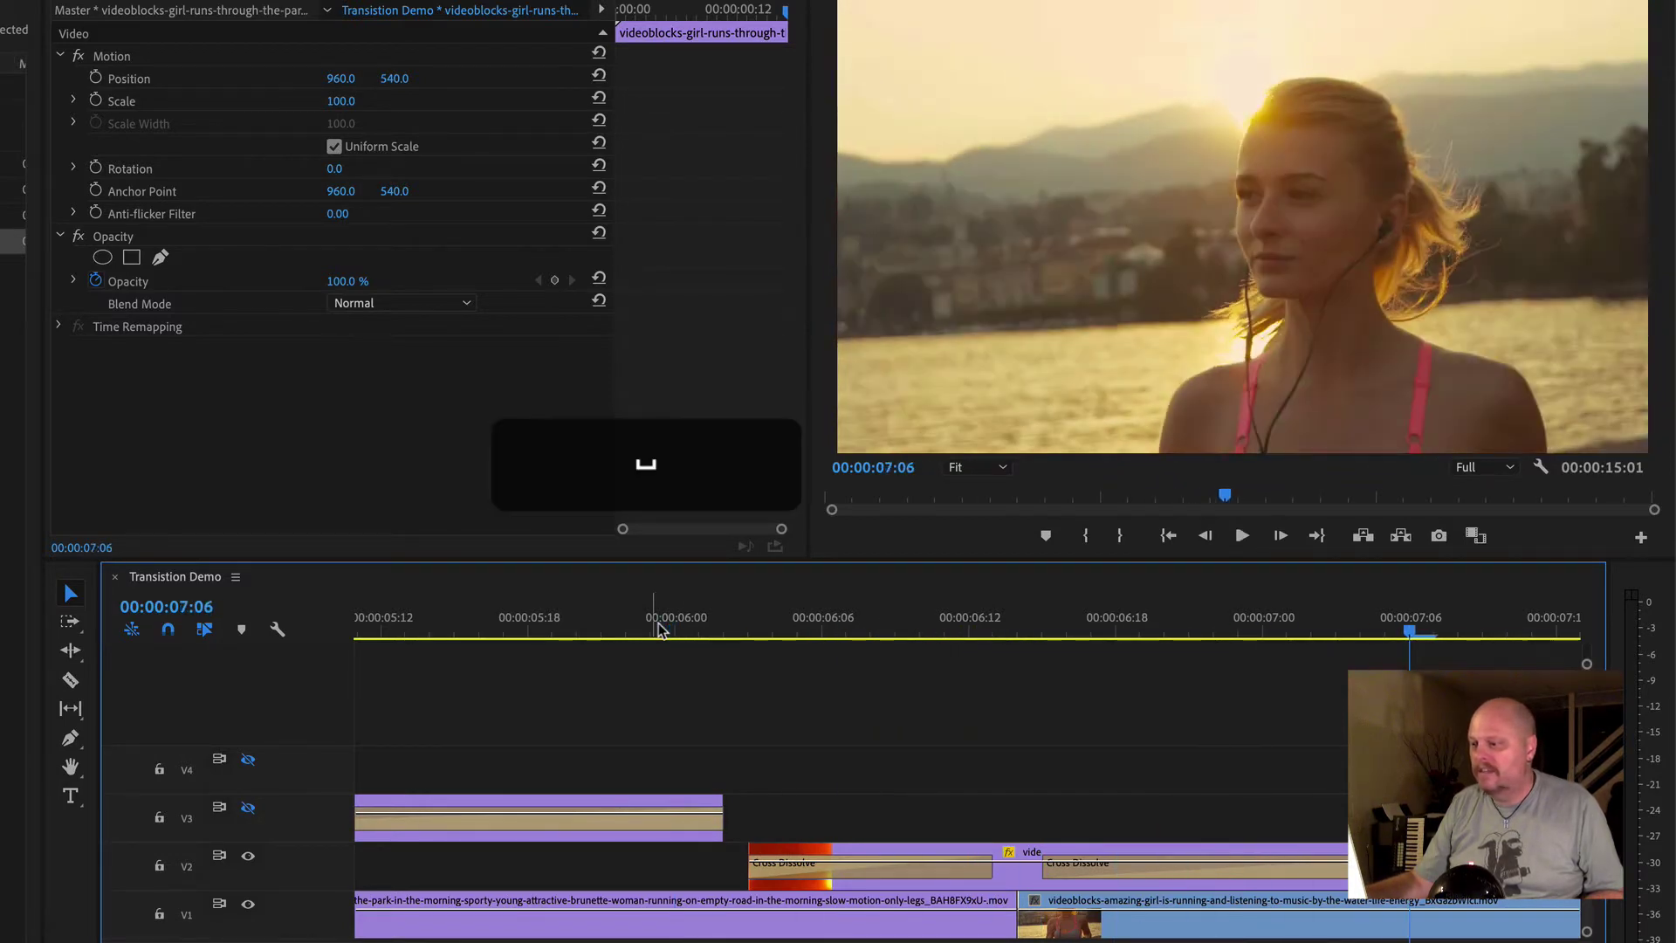
# Park the playhead at 00:00:06:13 and select the film burn clip on V2 to show its effect controls
pyautogui.scroll(-5, 774, 681)
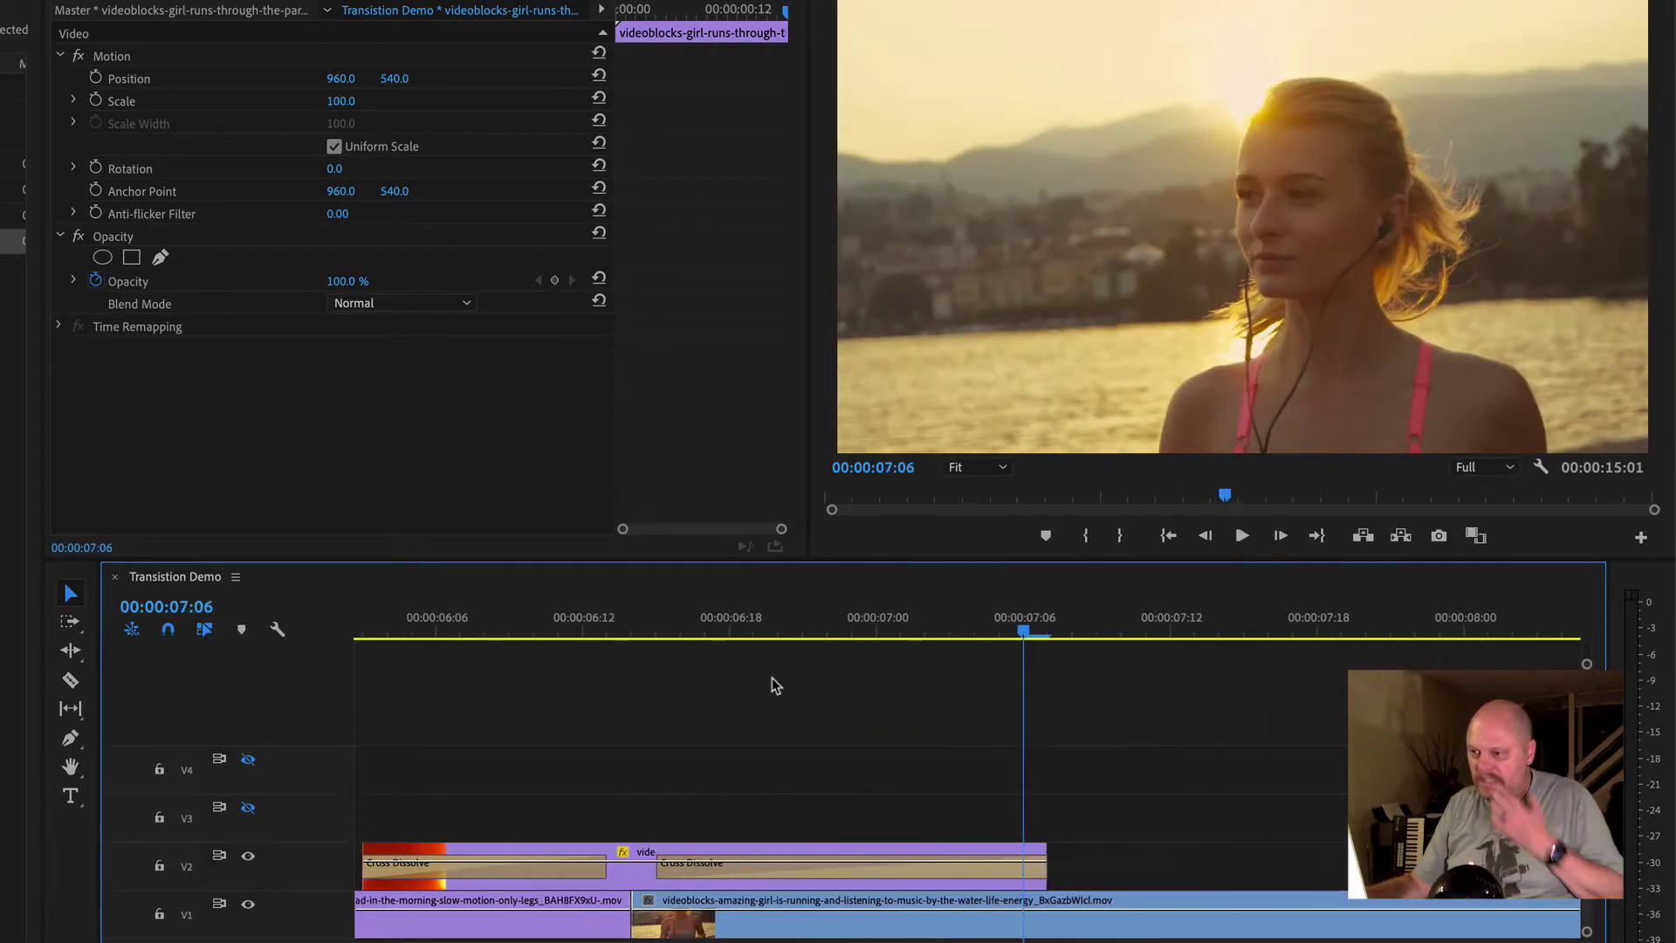
pyautogui.press('-')
pyautogui.click(791, 620)
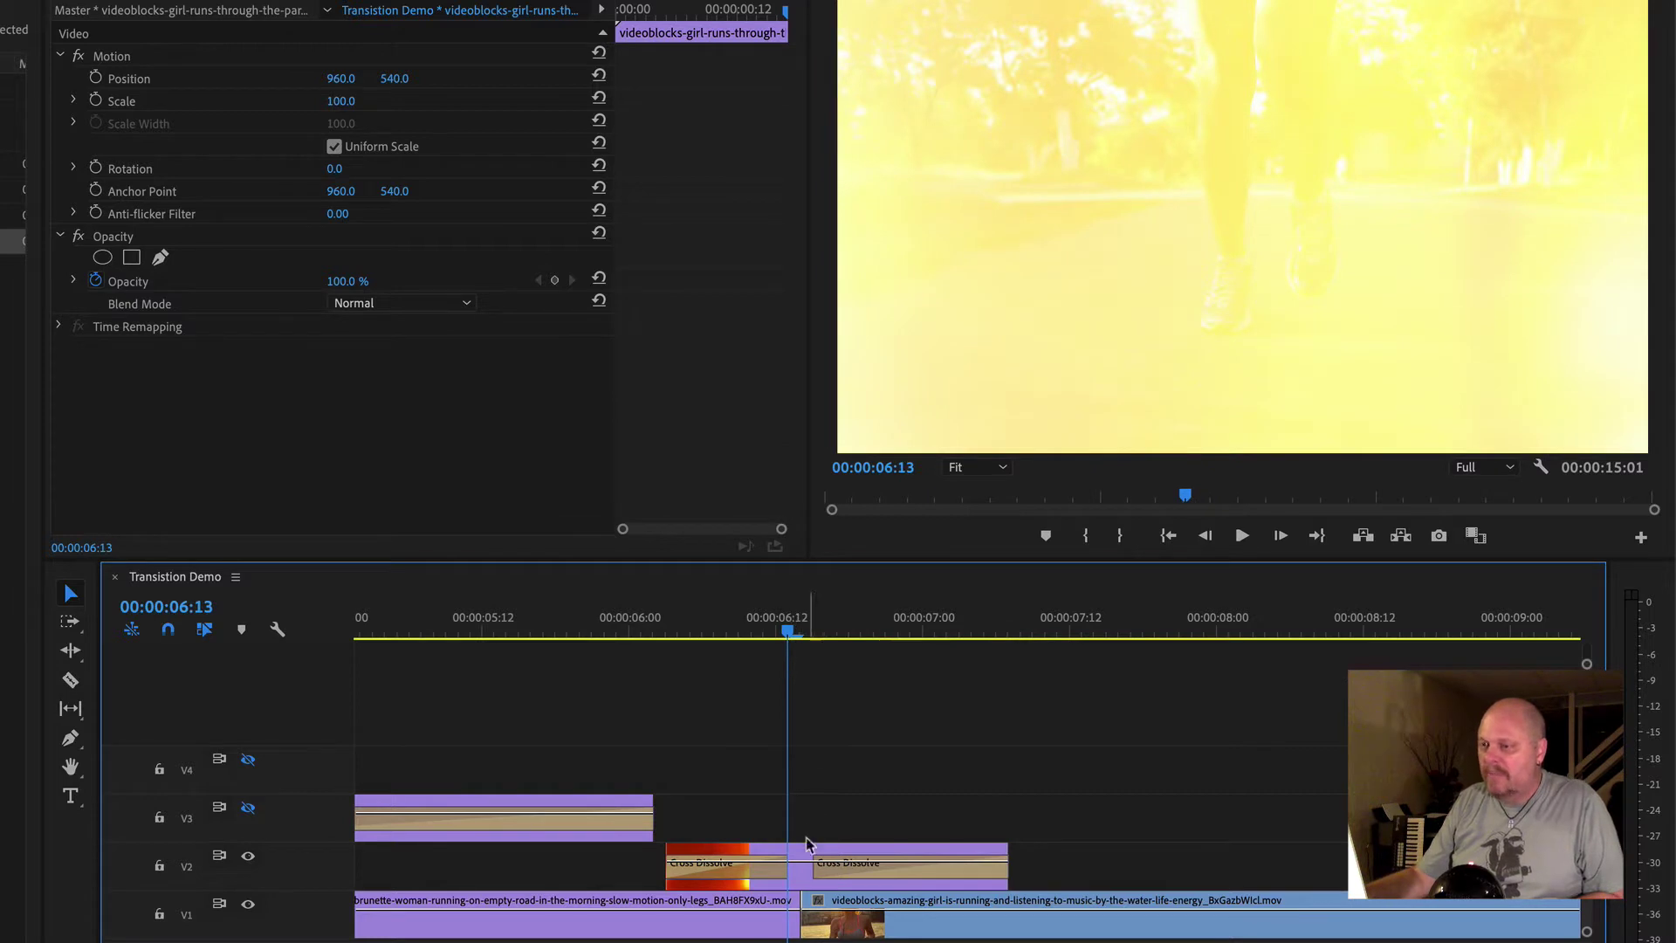
pyautogui.click(799, 861)
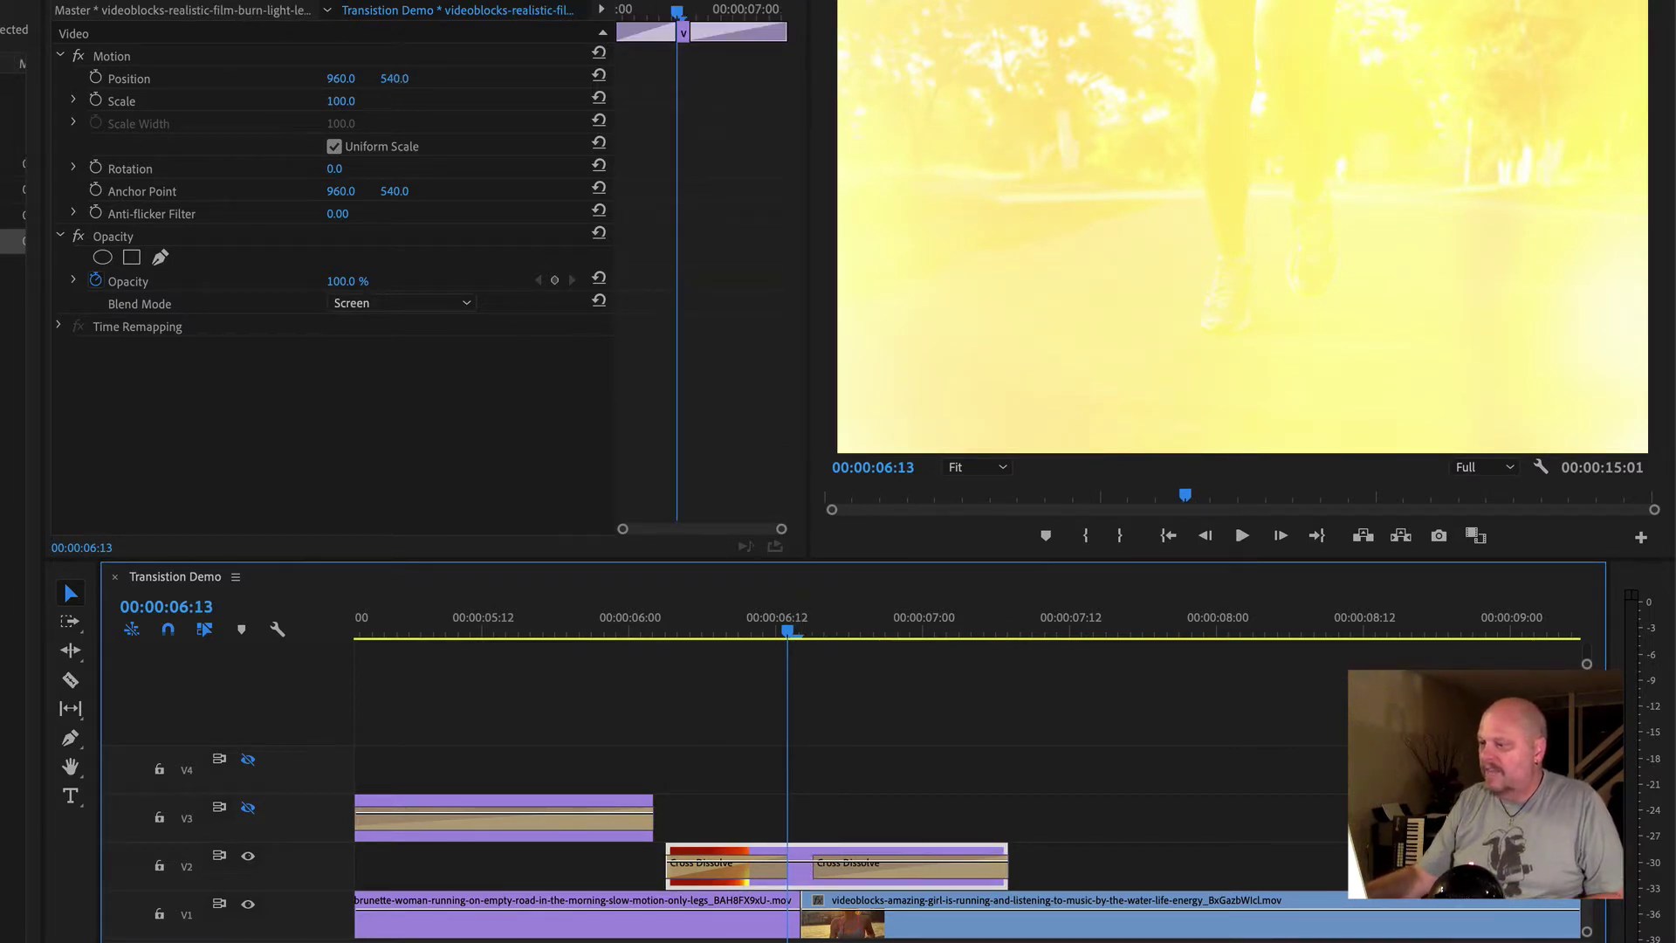
pyautogui.click(678, 12)
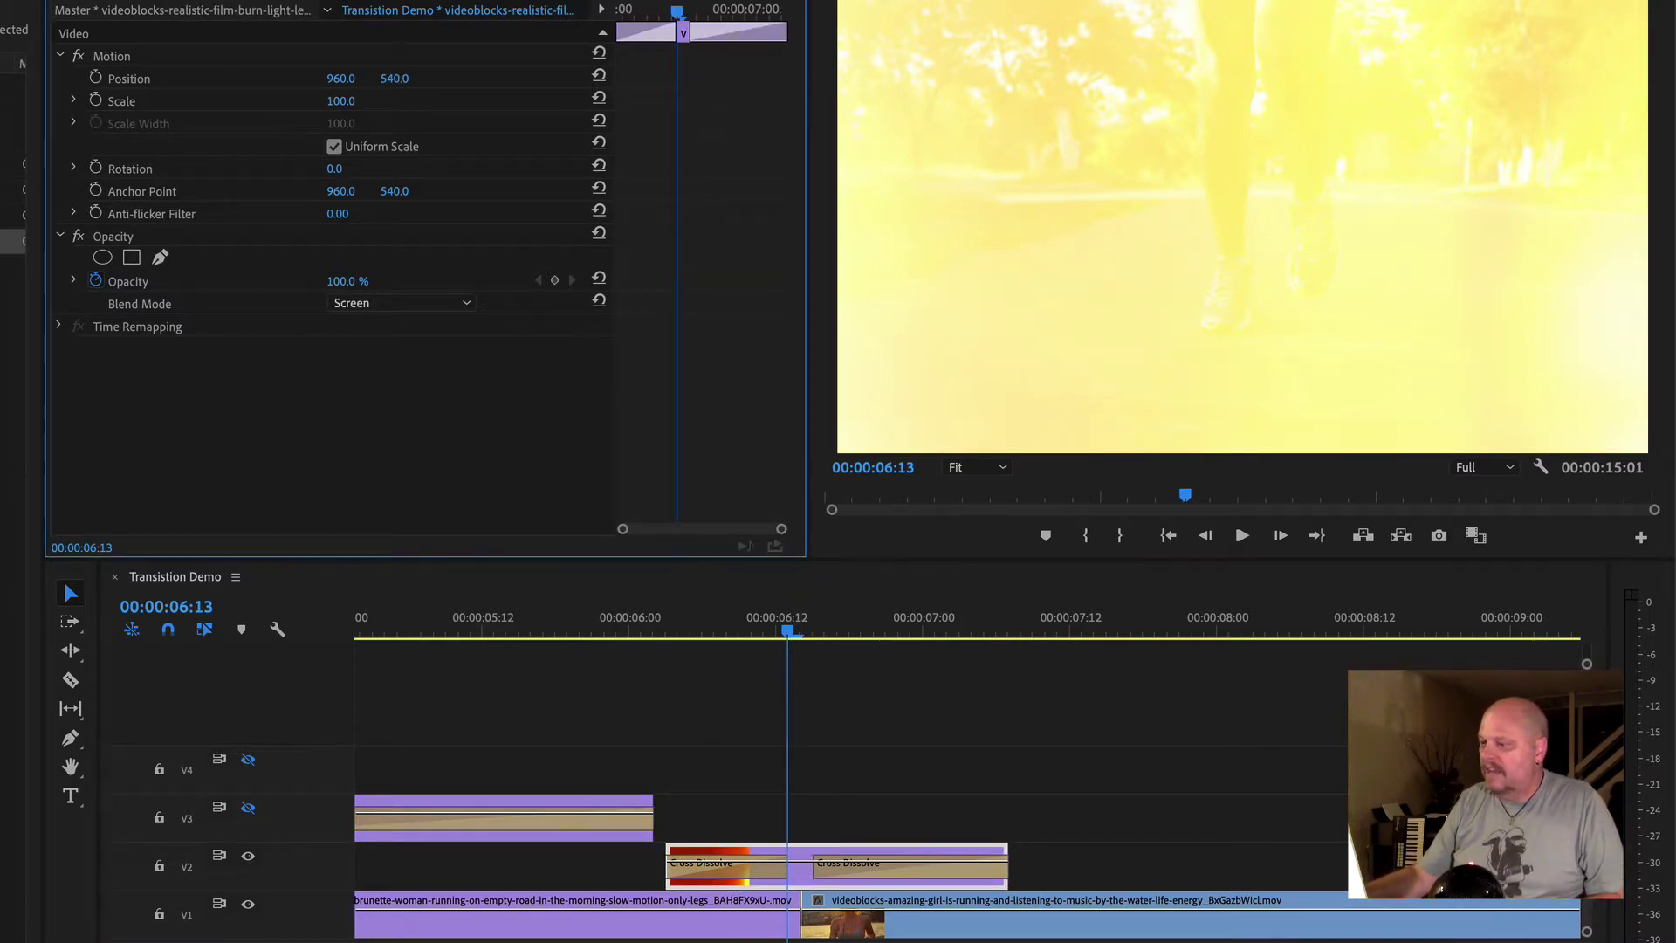
# Try the Normal blend mode on the V2 film burn clip and set it back to Screen
pyautogui.click(355, 306)
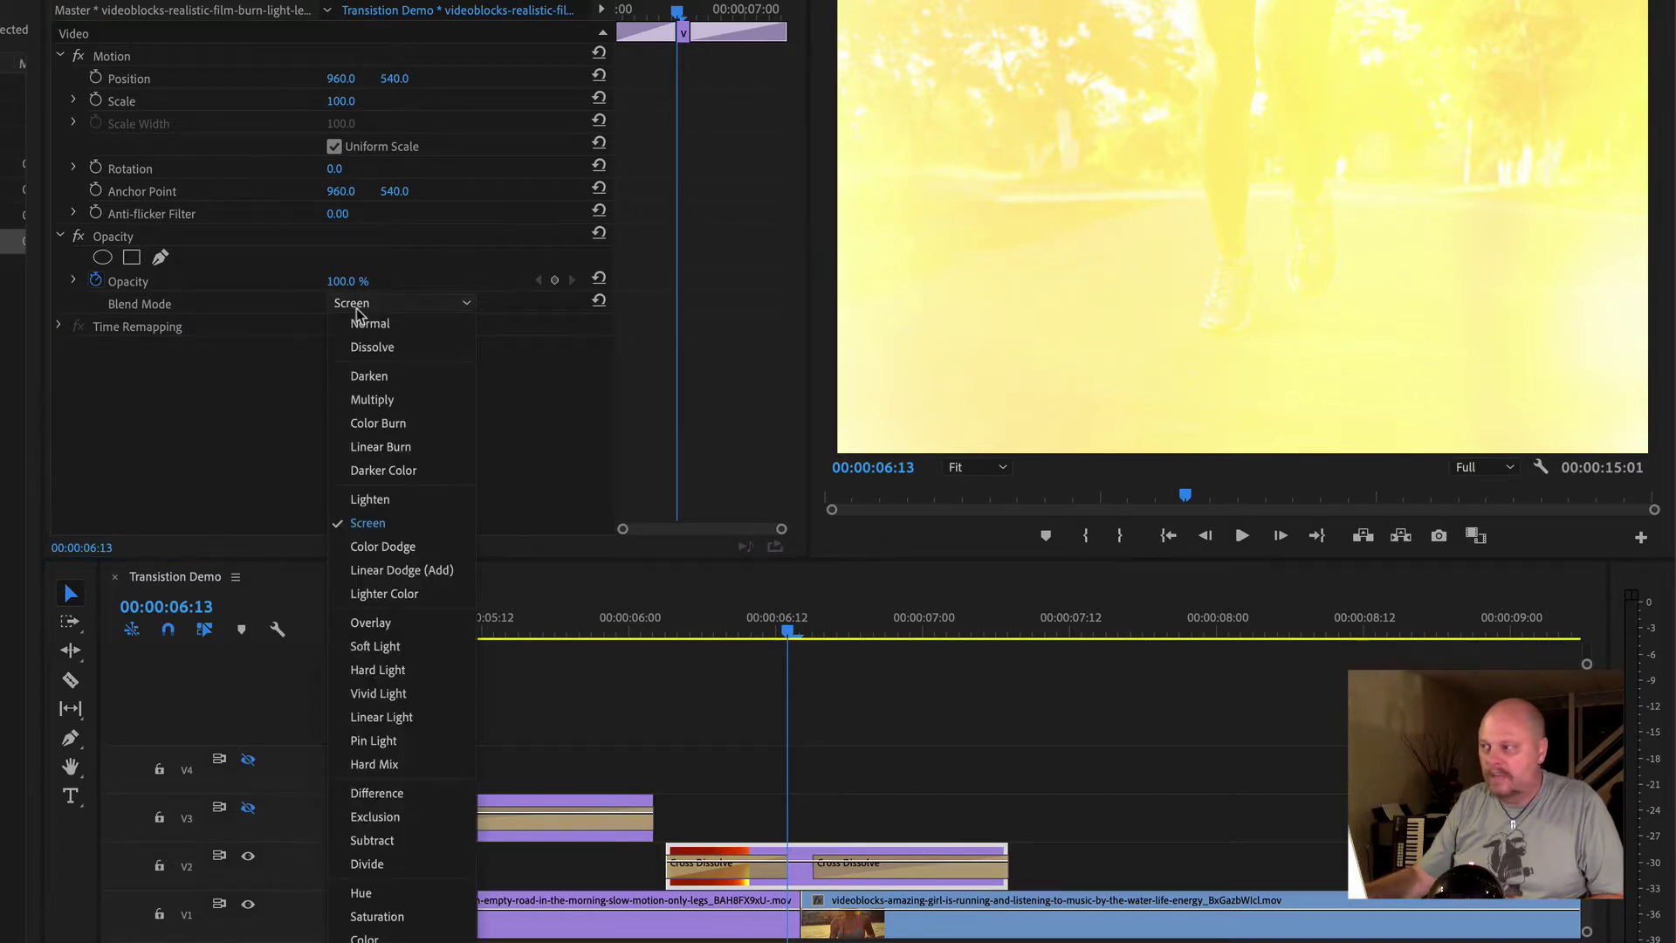
pyautogui.click(363, 323)
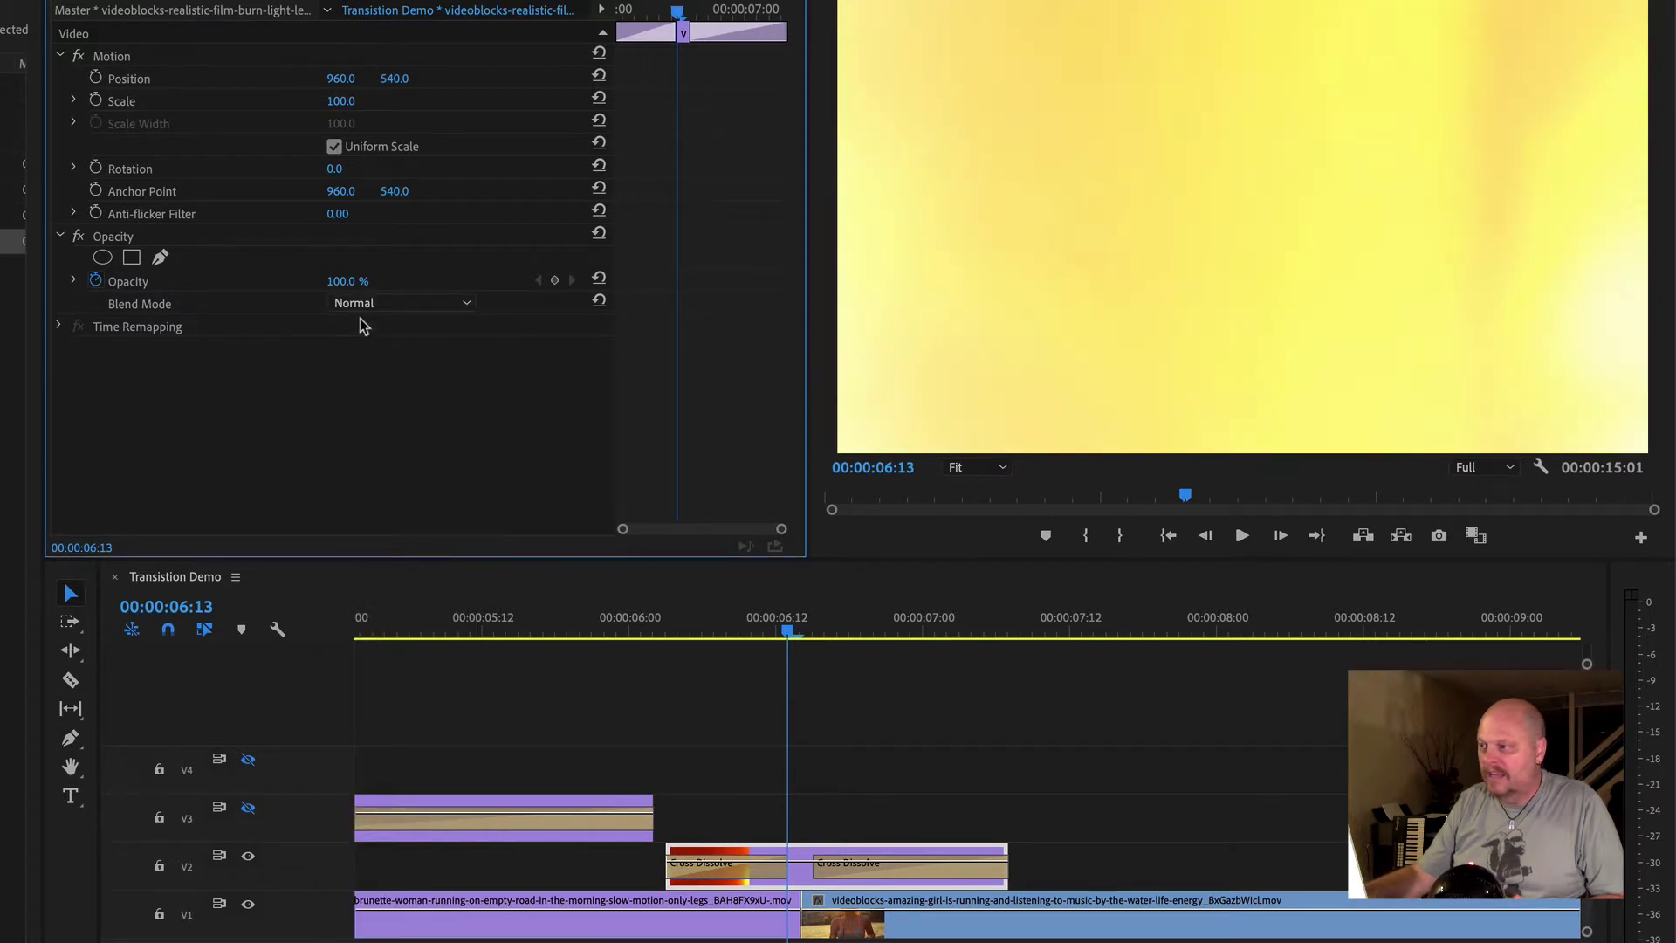
pyautogui.click(365, 308)
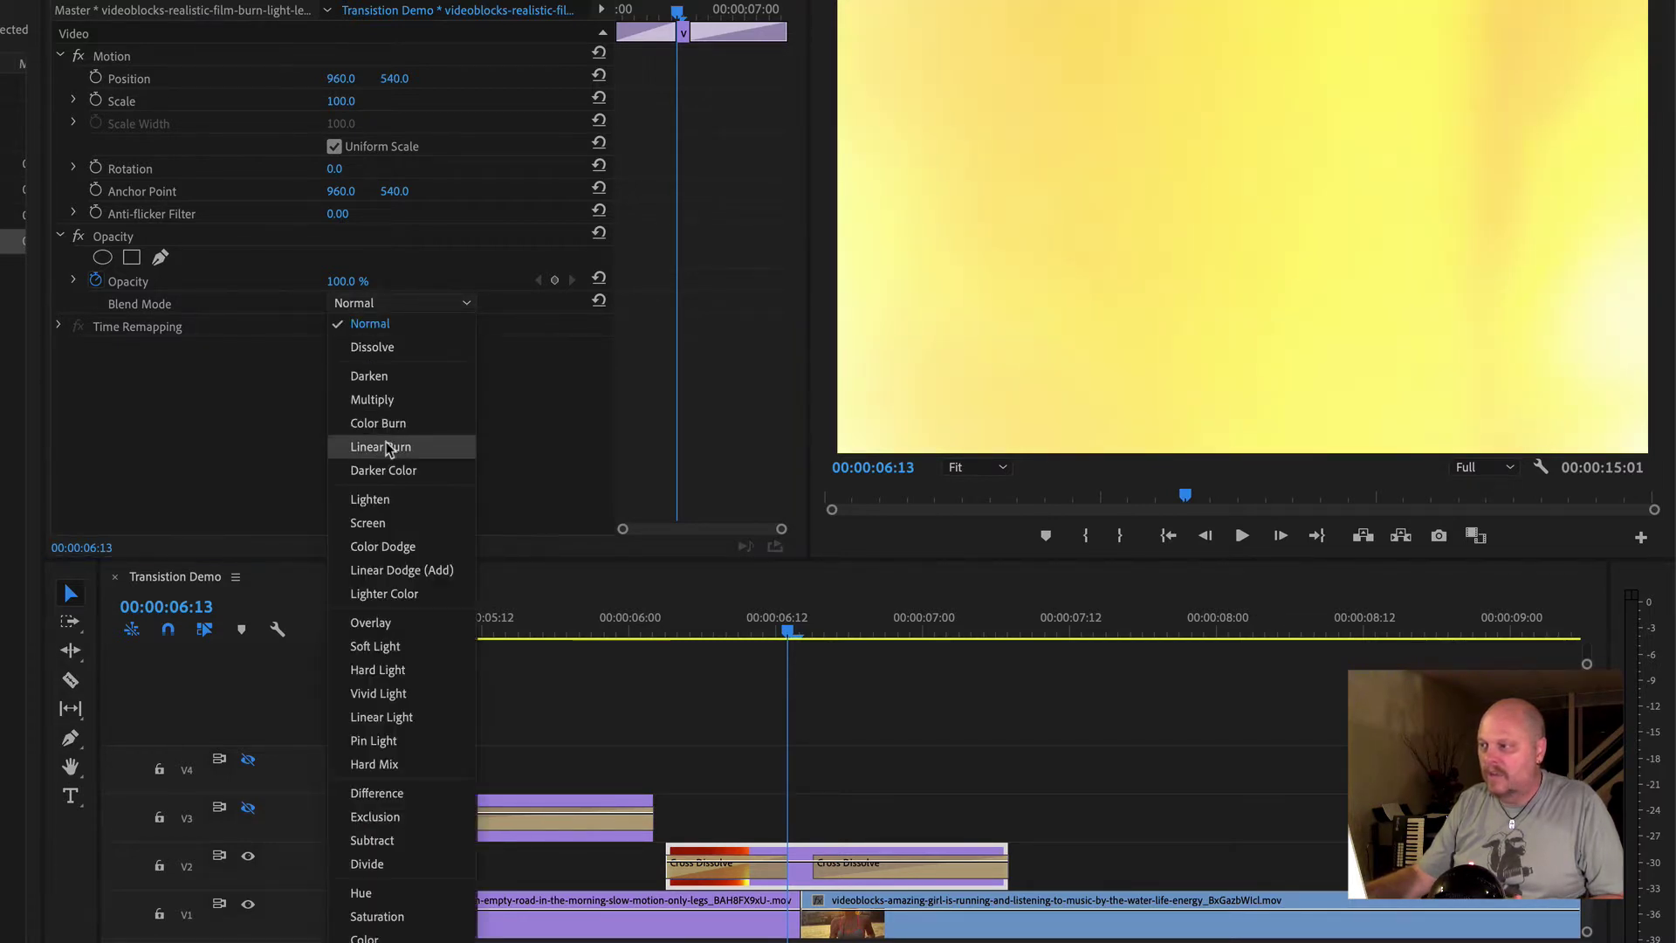
pyautogui.click(387, 519)
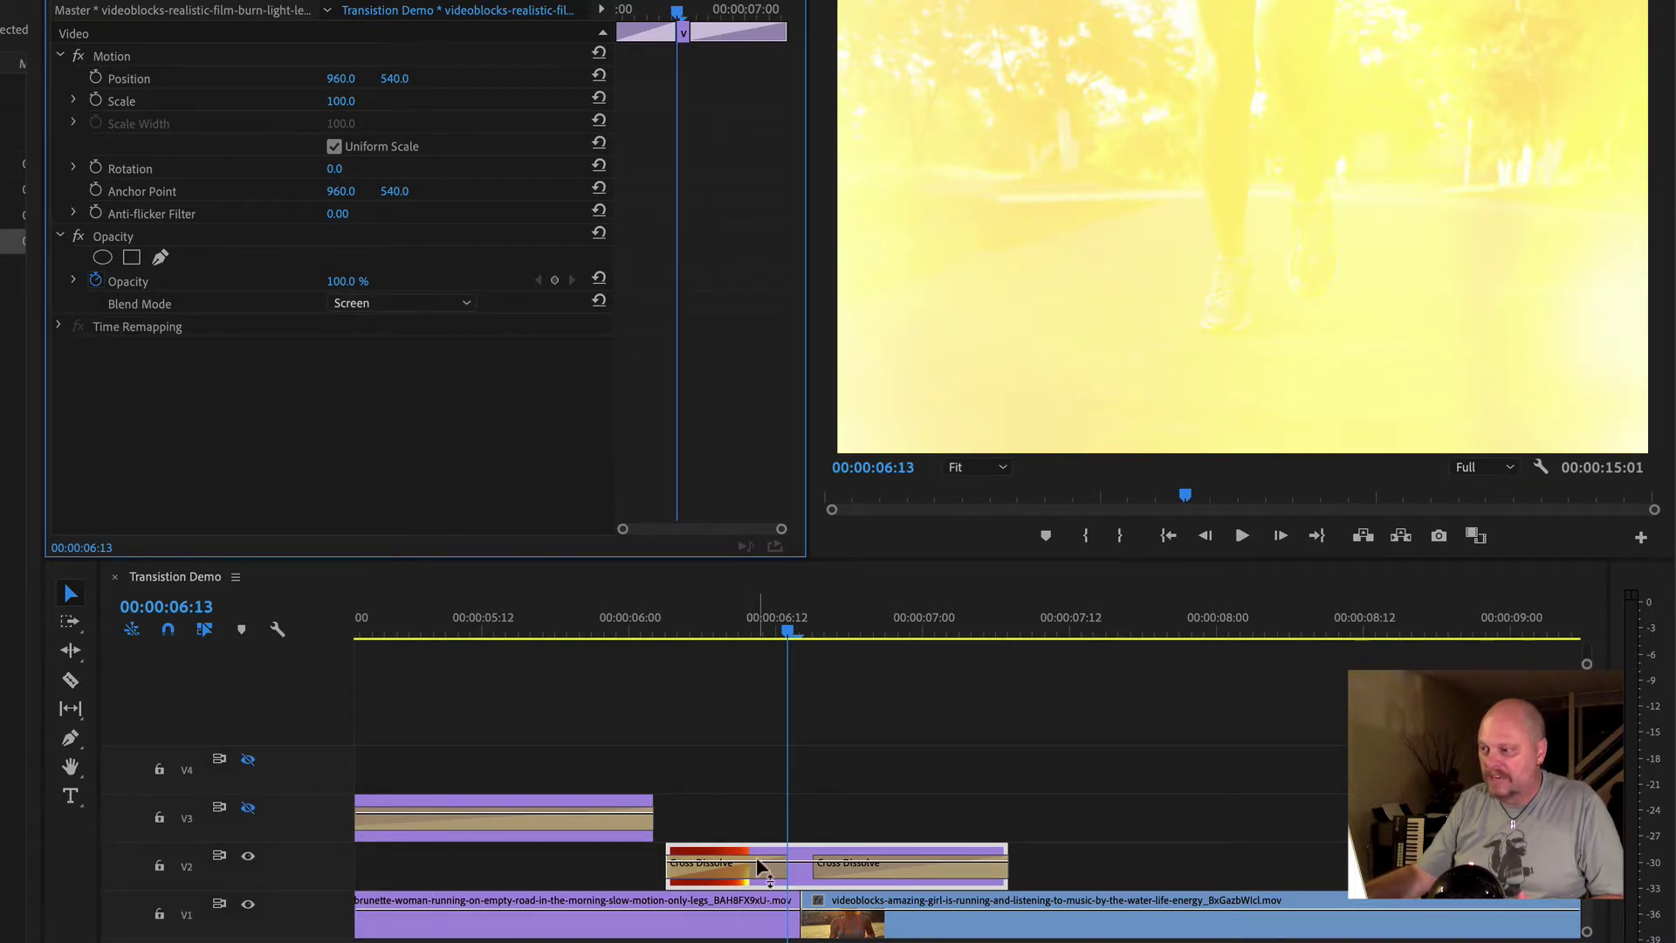
# Look at the options offered at the start and end edges of the V2 film burn clip without applying any
pyautogui.click(792, 630)
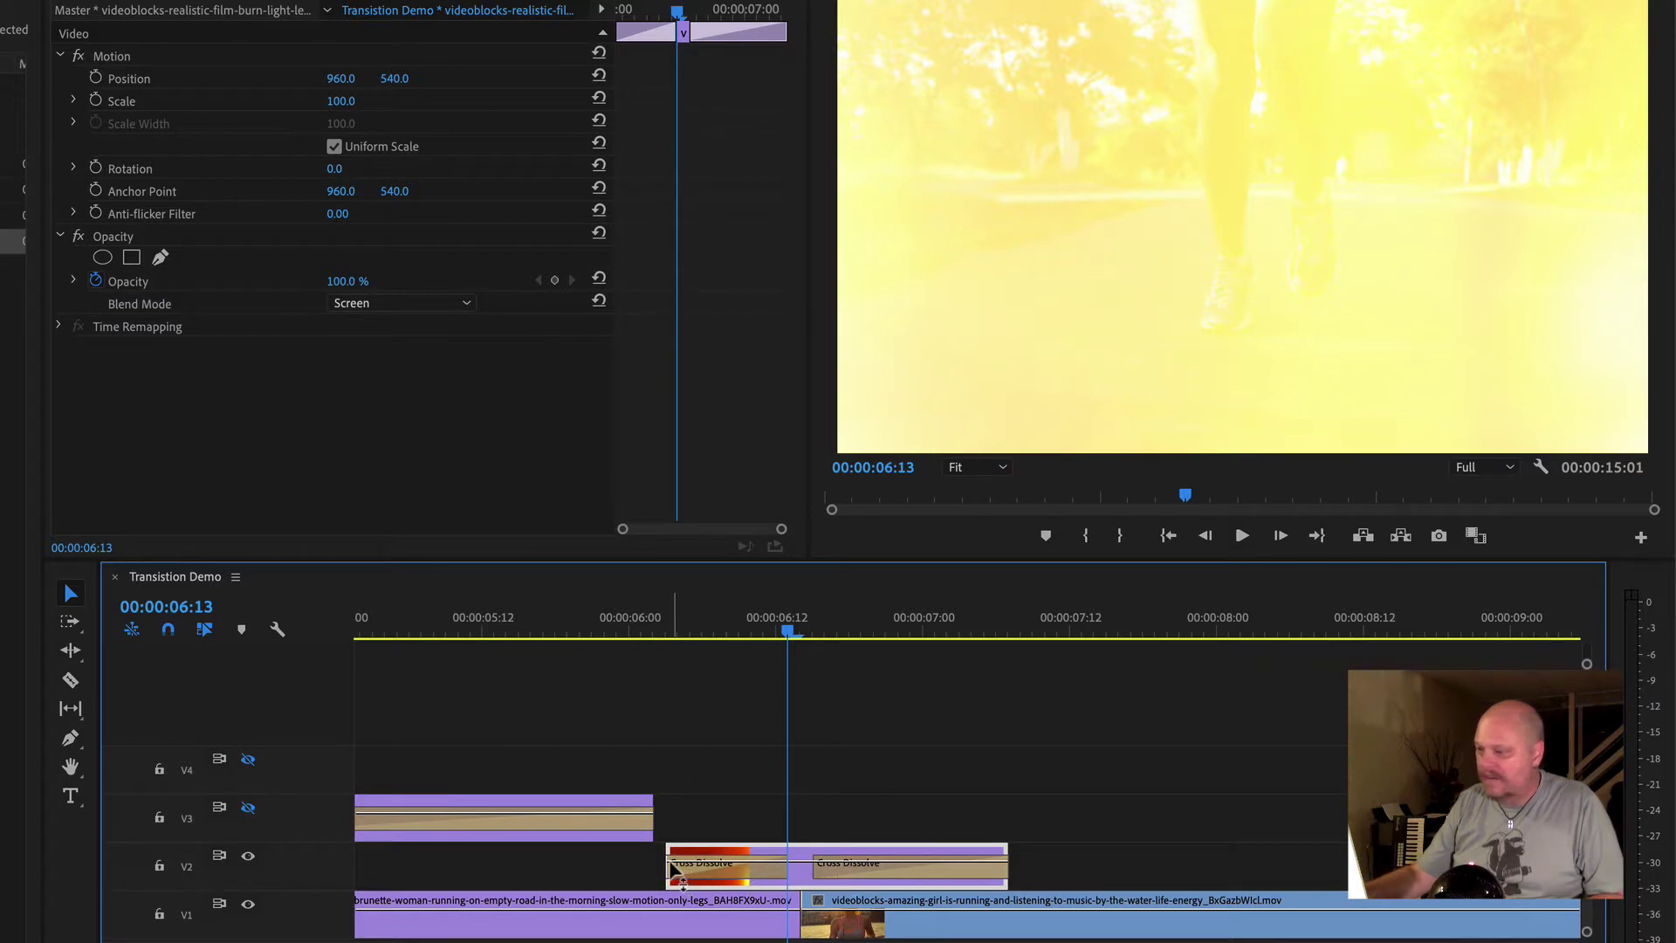
pyautogui.keyDown('ctrl'); pyautogui.click(669, 864); pyautogui.keyUp('ctrl')
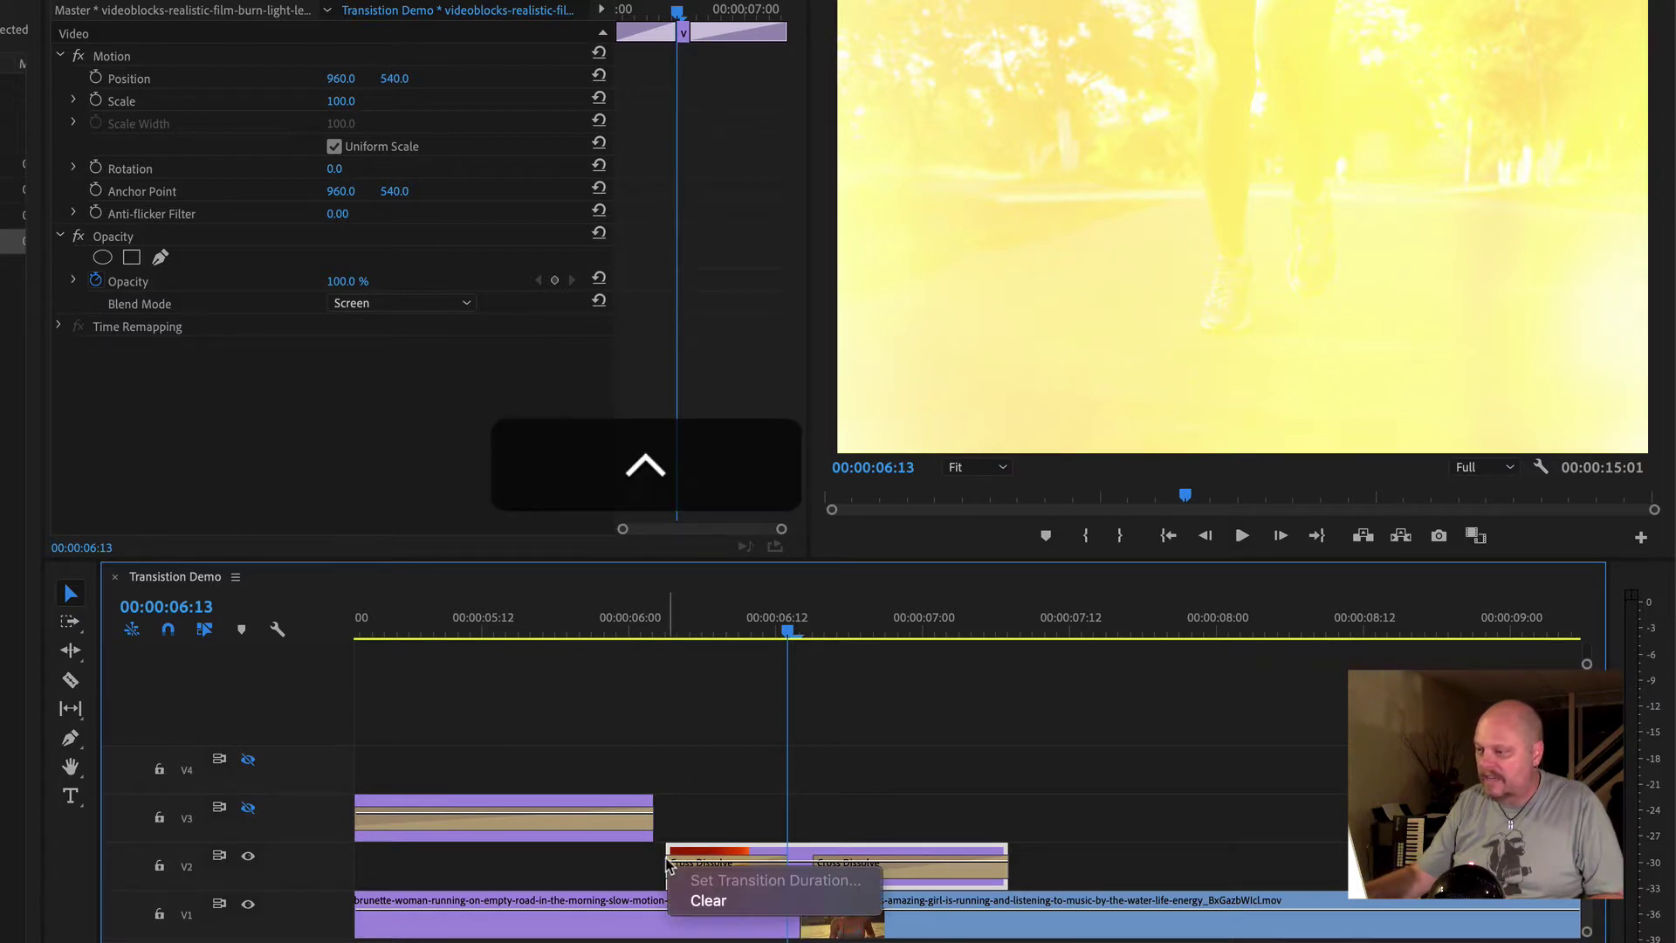
pyautogui.click(686, 822)
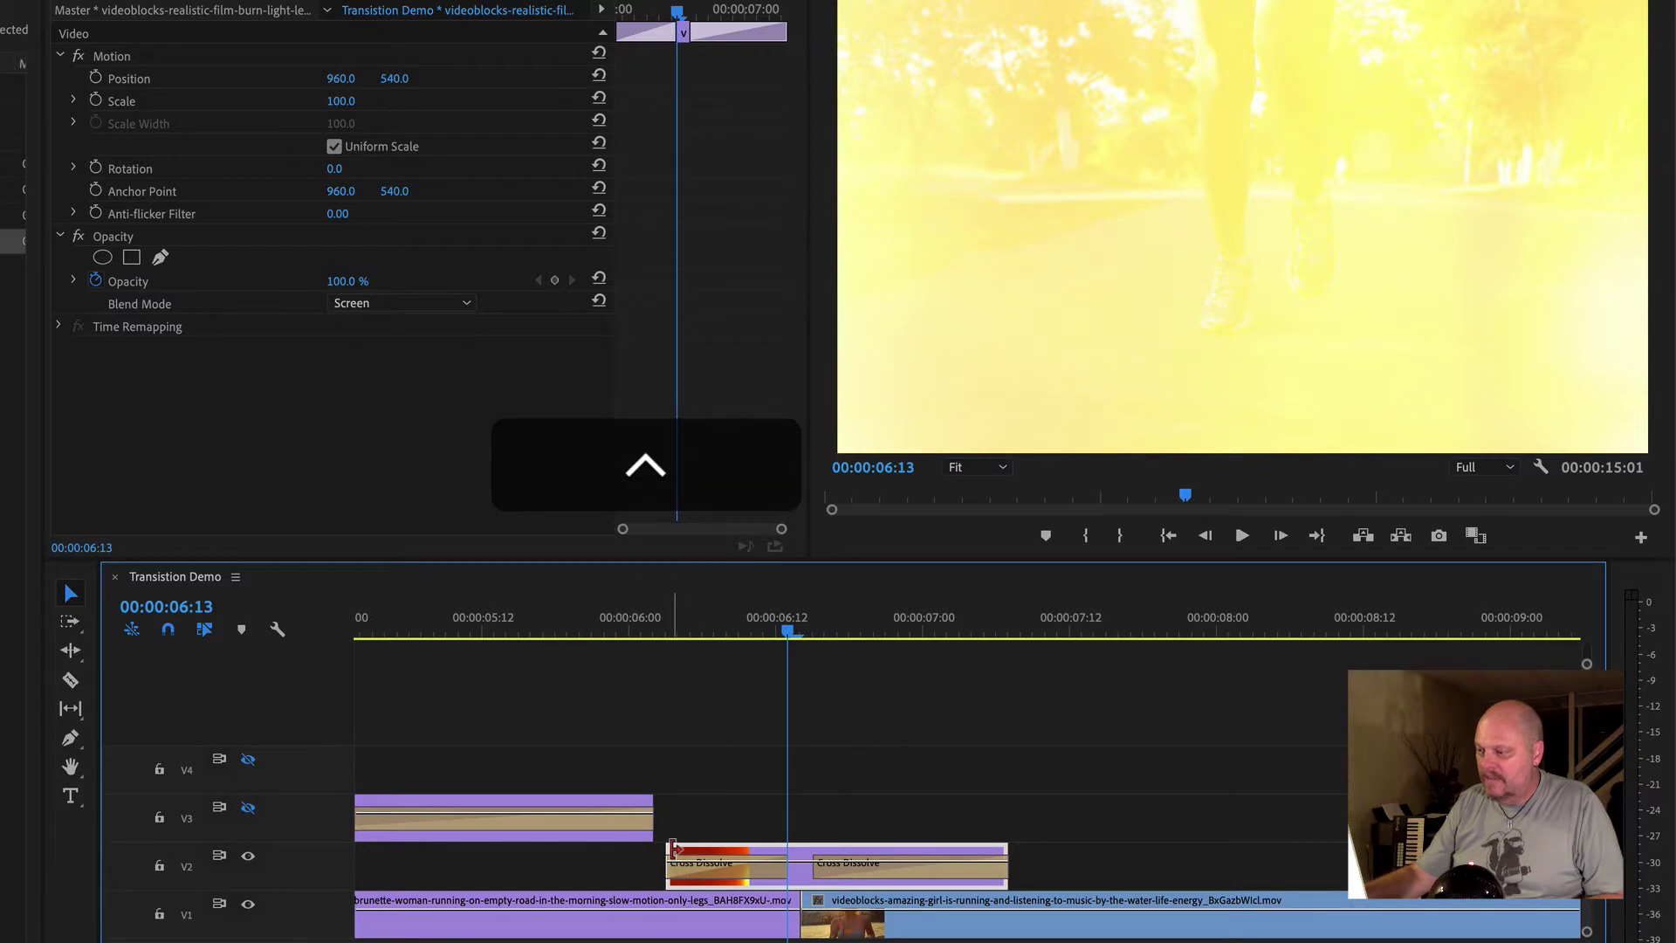
pyautogui.keyDown('ctrl'); pyautogui.click(673, 849); pyautogui.keyUp('ctrl')
pyautogui.click(732, 795)
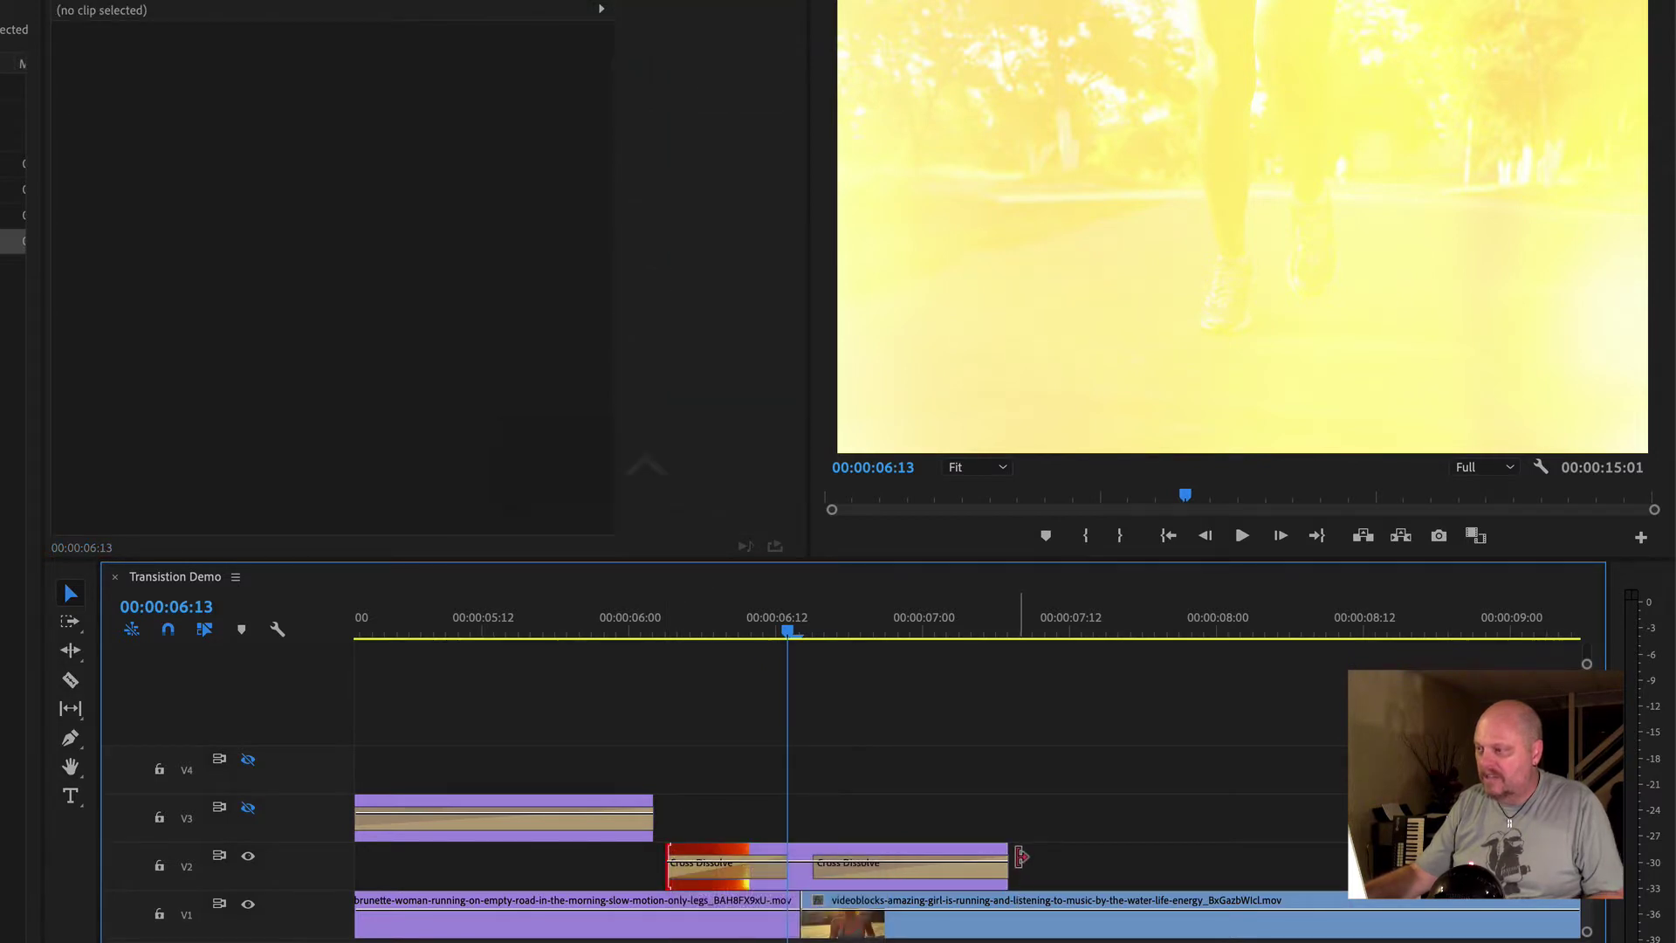
pyautogui.keyDown('ctrl'); pyautogui.click(1011, 862); pyautogui.keyUp('ctrl')
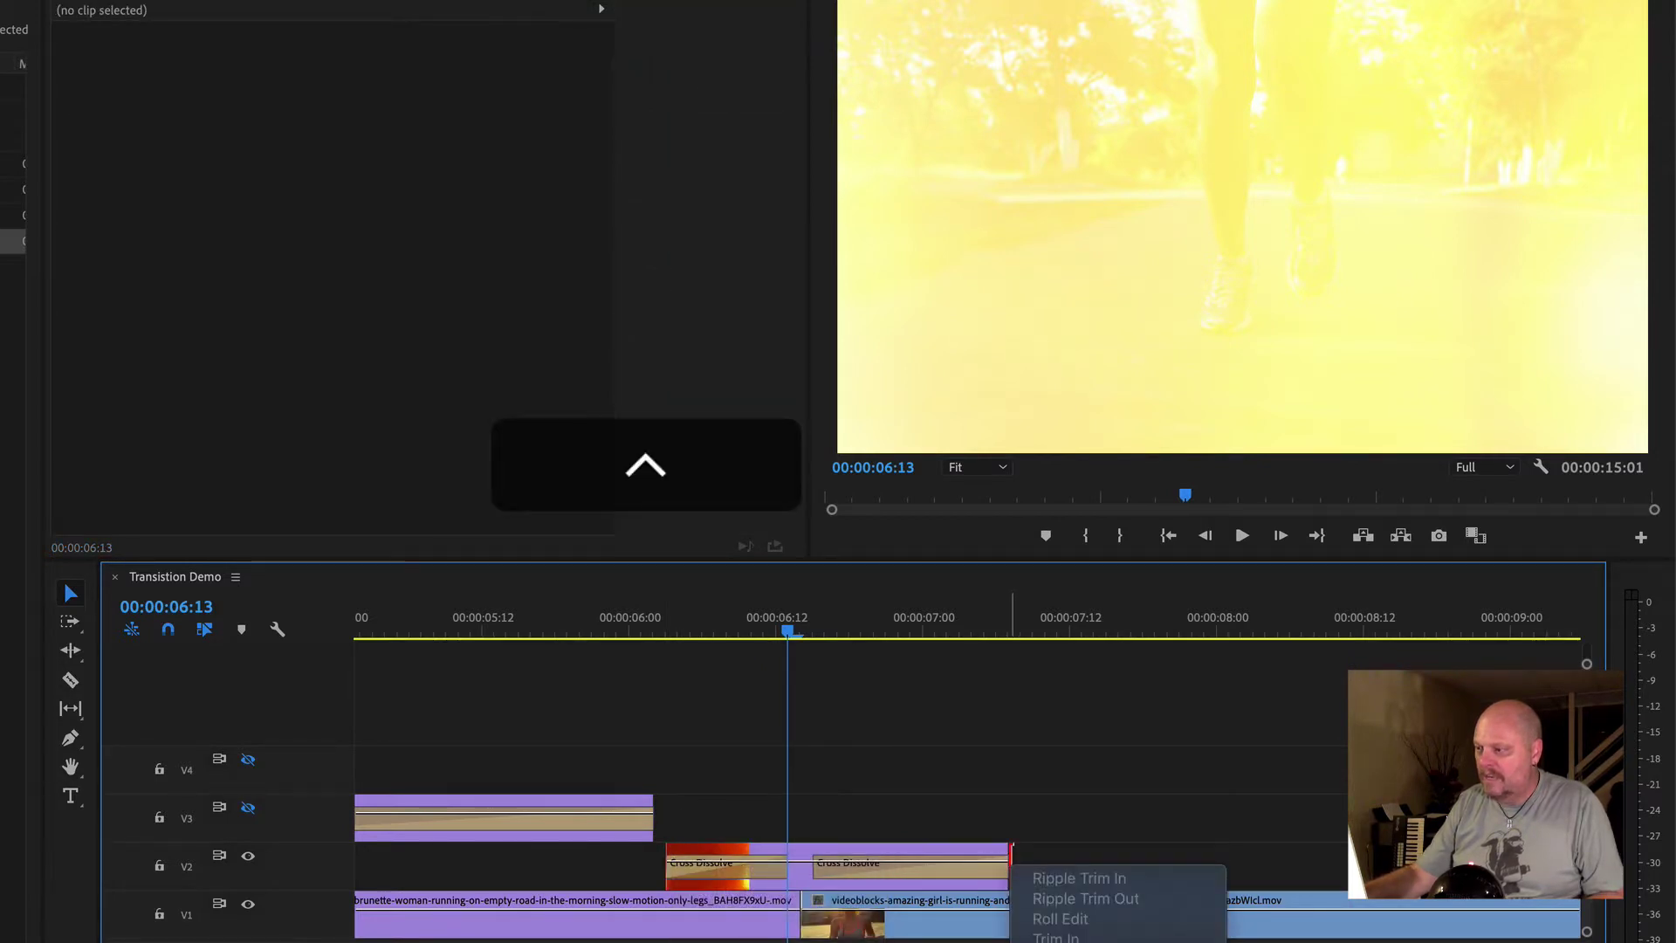
pyautogui.click(879, 760)
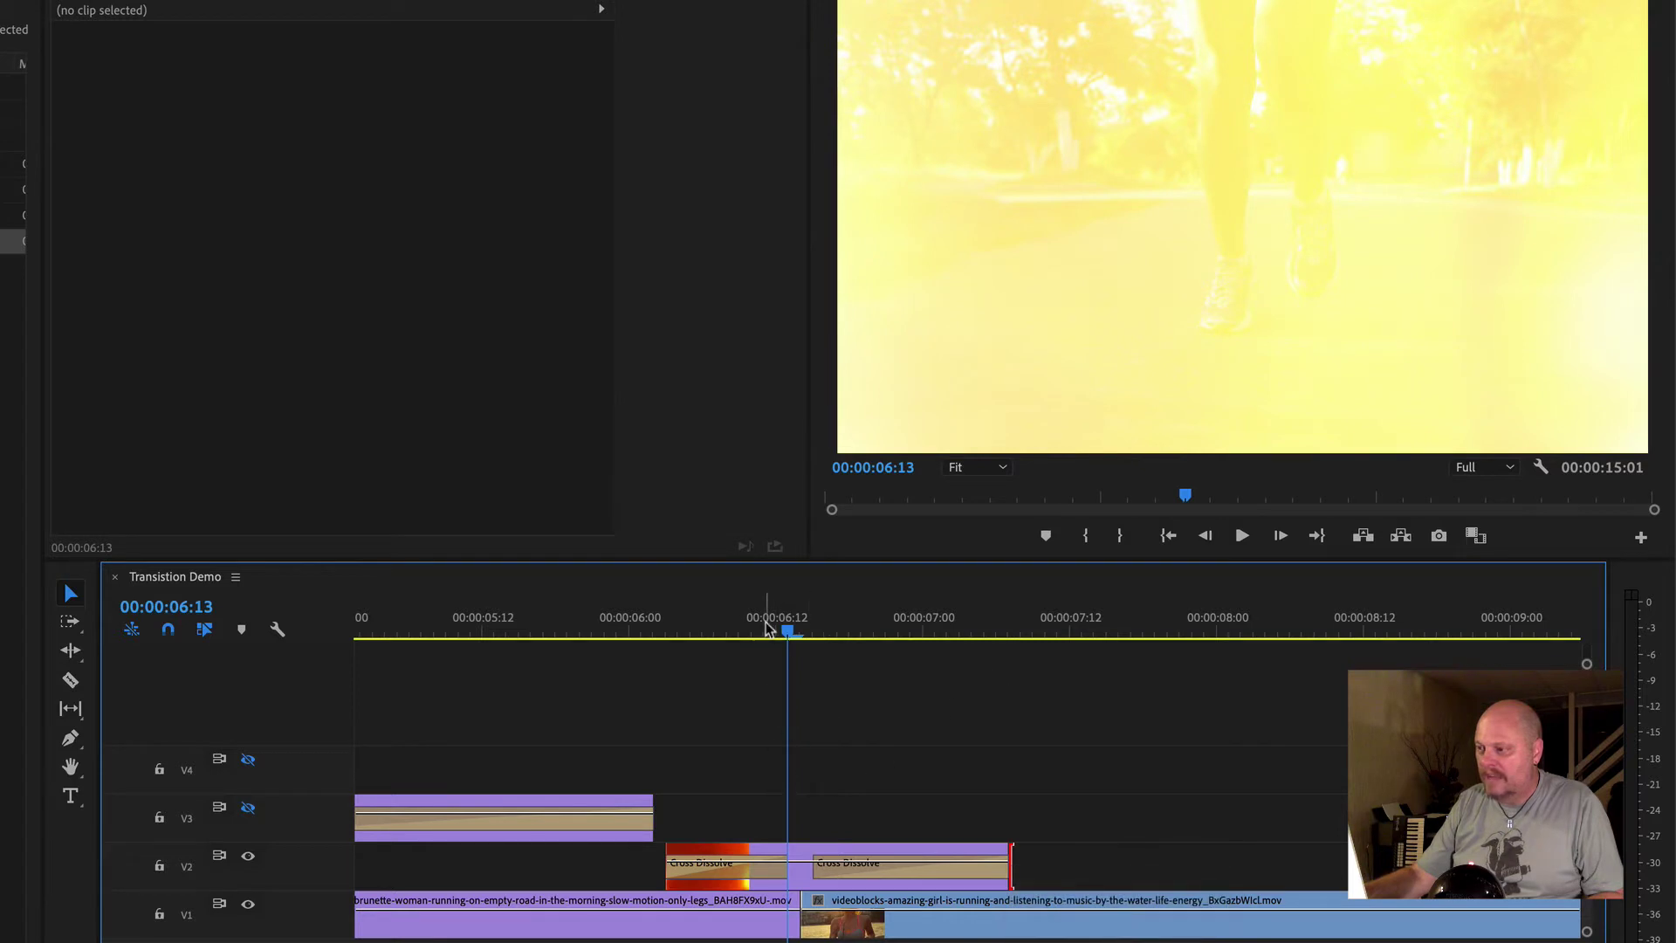
# Scrub across the cut to 00:00:06:14, then view the V2 film burn clip alone in the Source Monitor at 00:00:03:00
pyautogui.moveTo(766, 627); pyautogui.dragTo(855, 638)
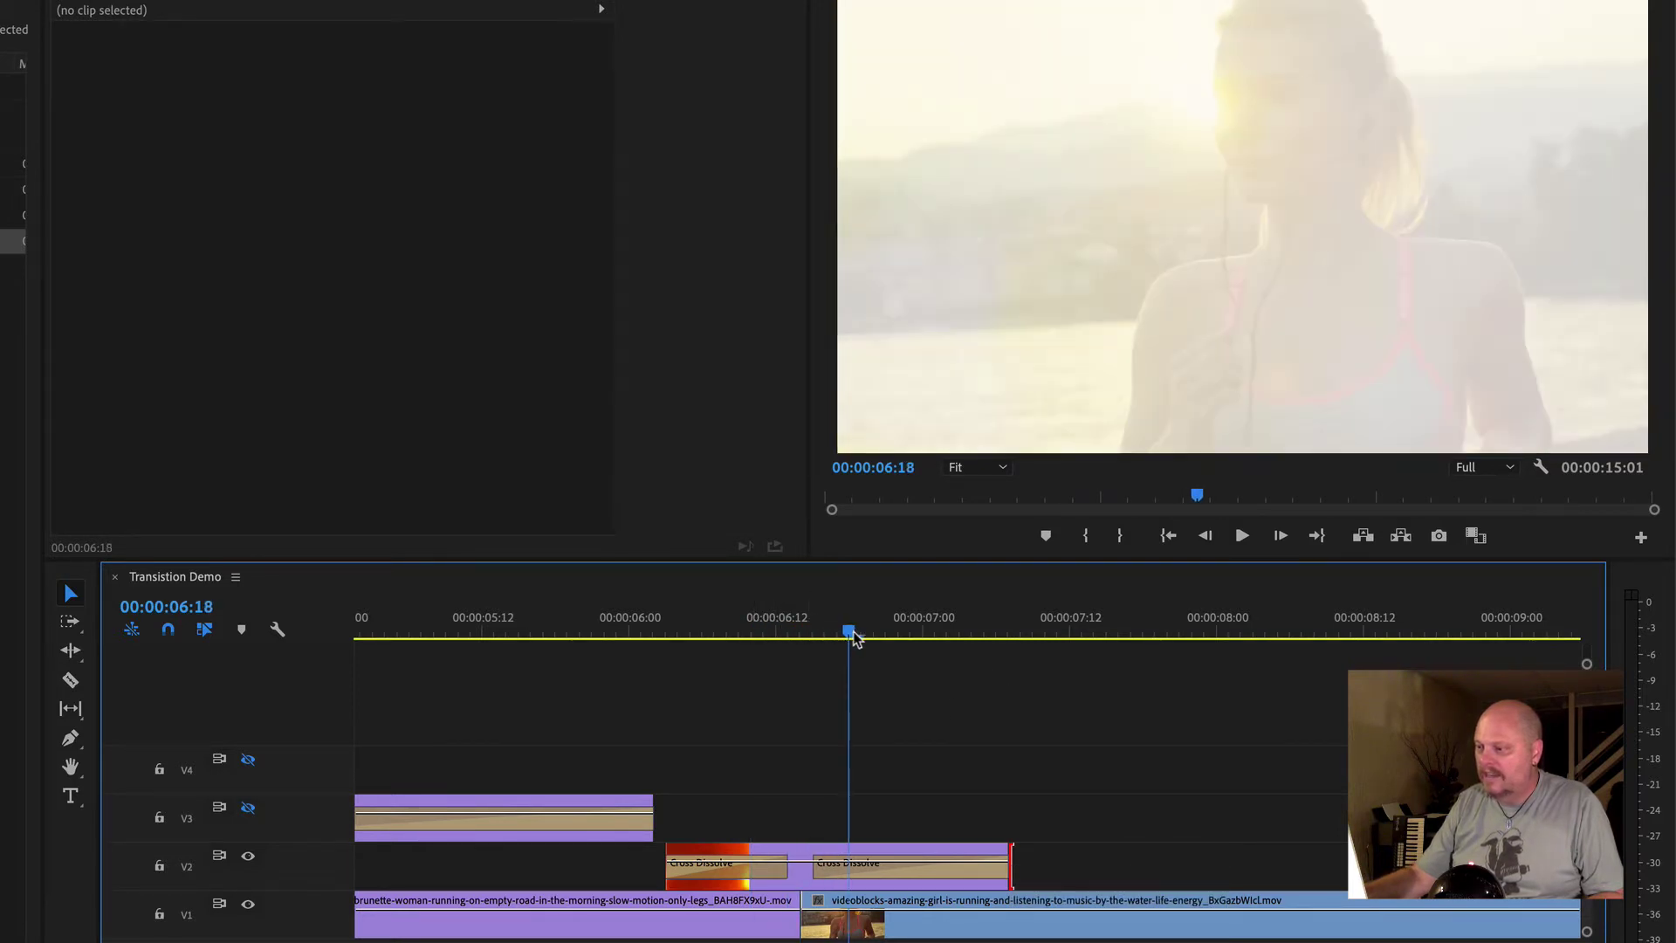
pyautogui.click(804, 871)
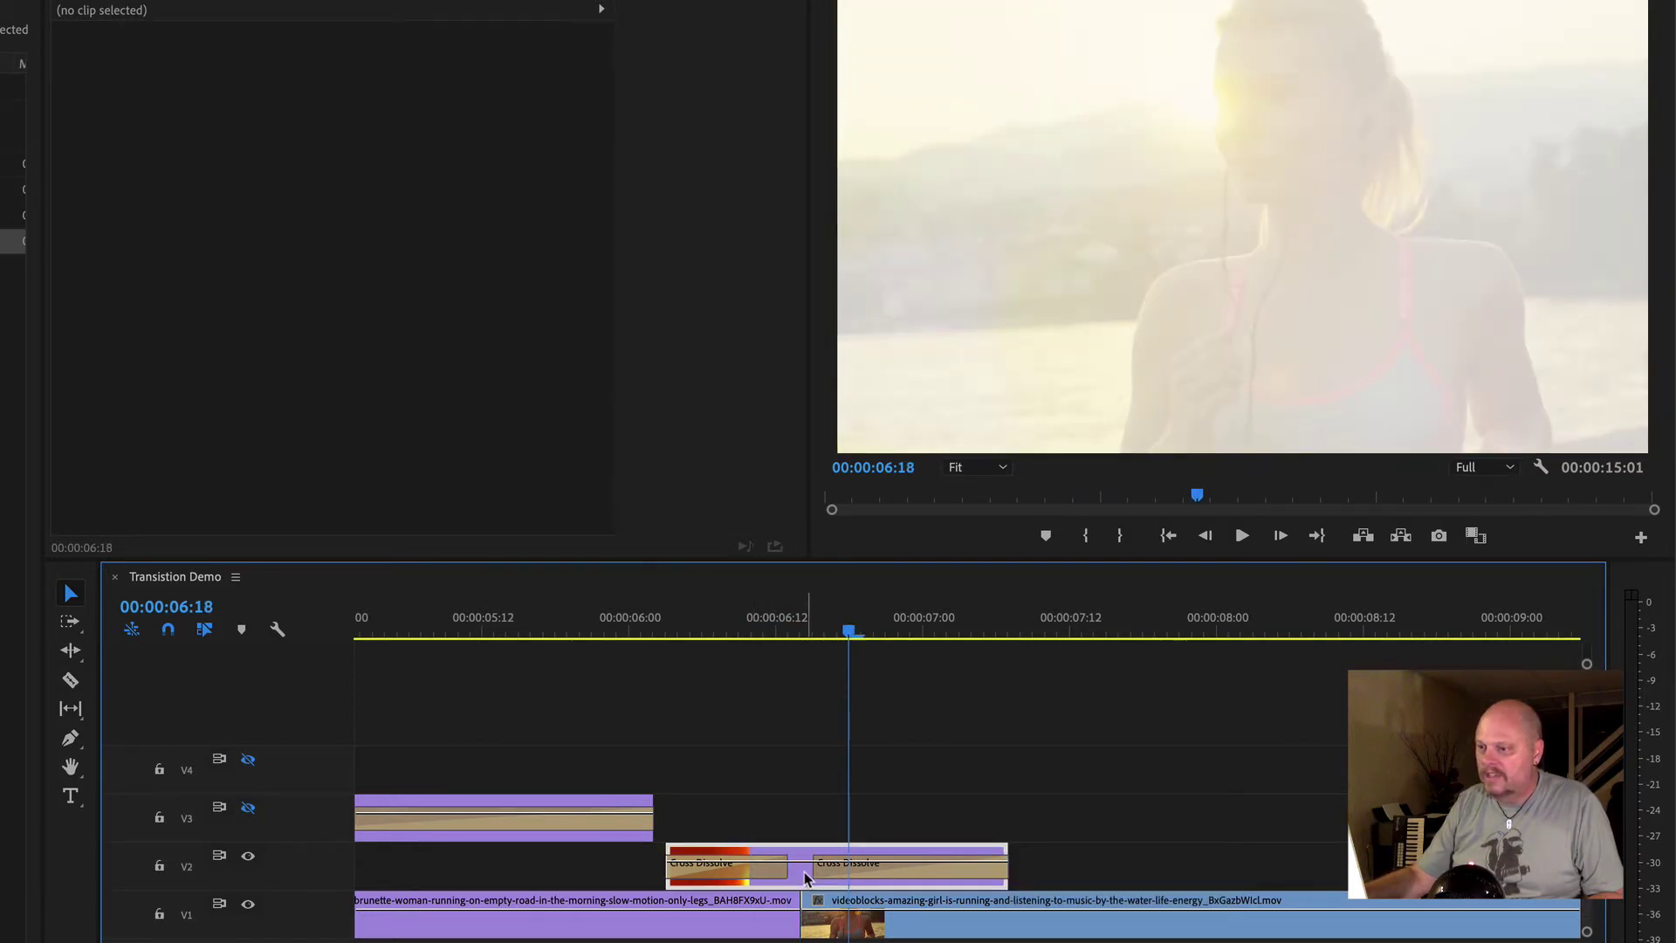
pyautogui.click(799, 627)
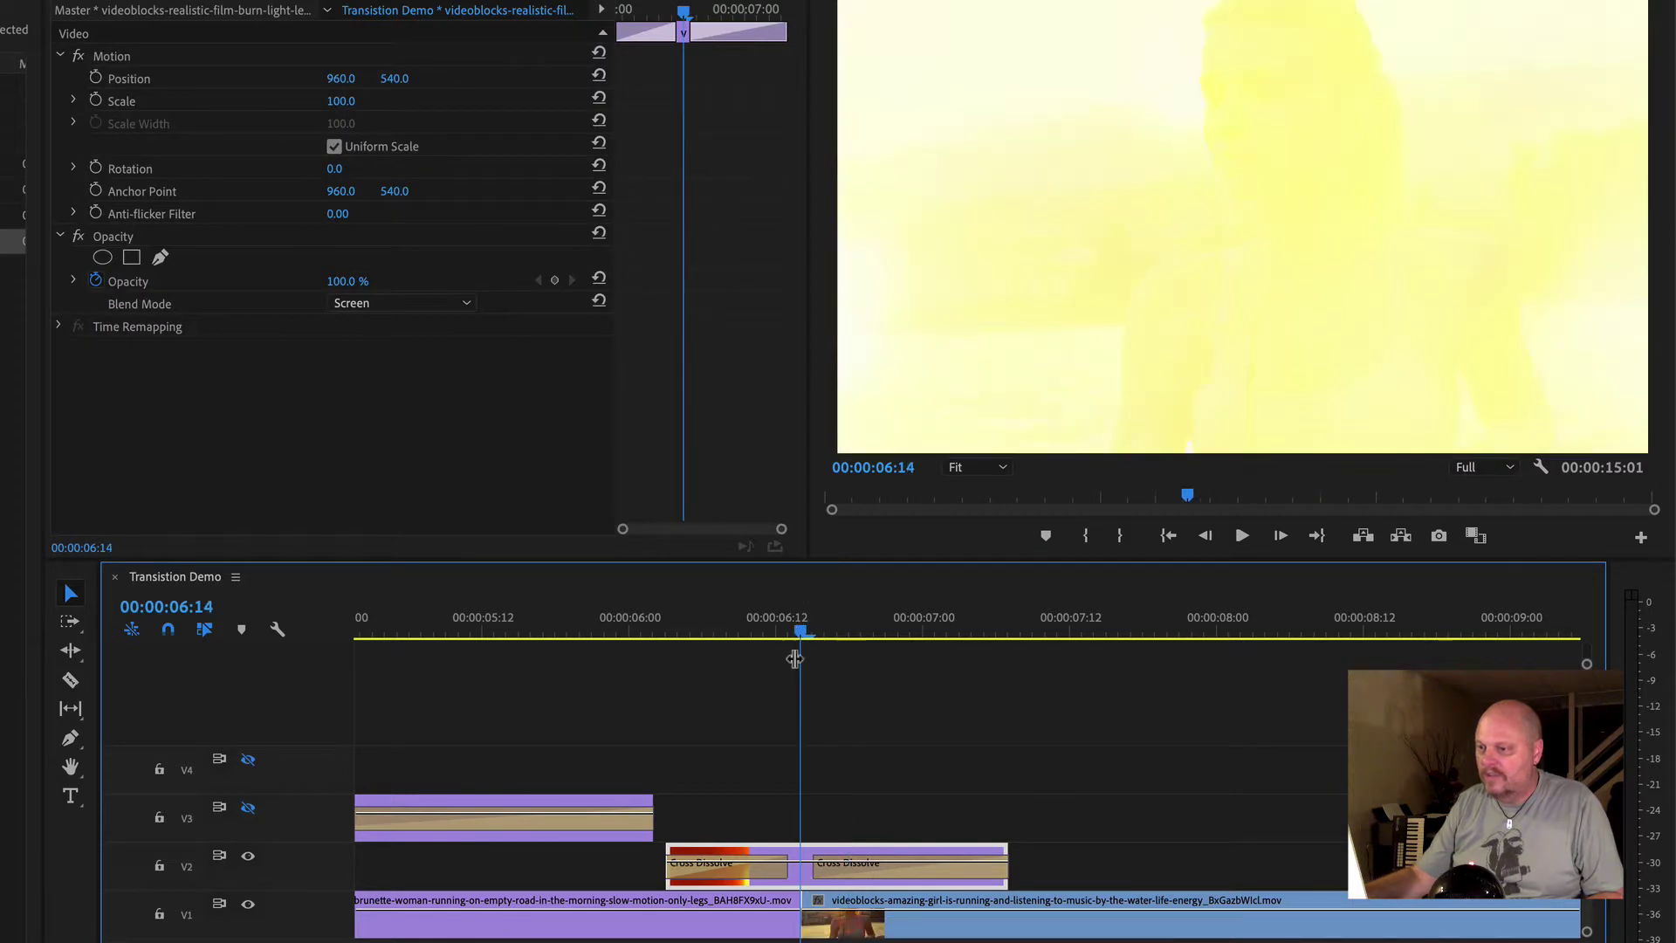
pyautogui.doubleClick(804, 872)
pyautogui.moveTo(244, 494); pyautogui.dragTo(475, 498)
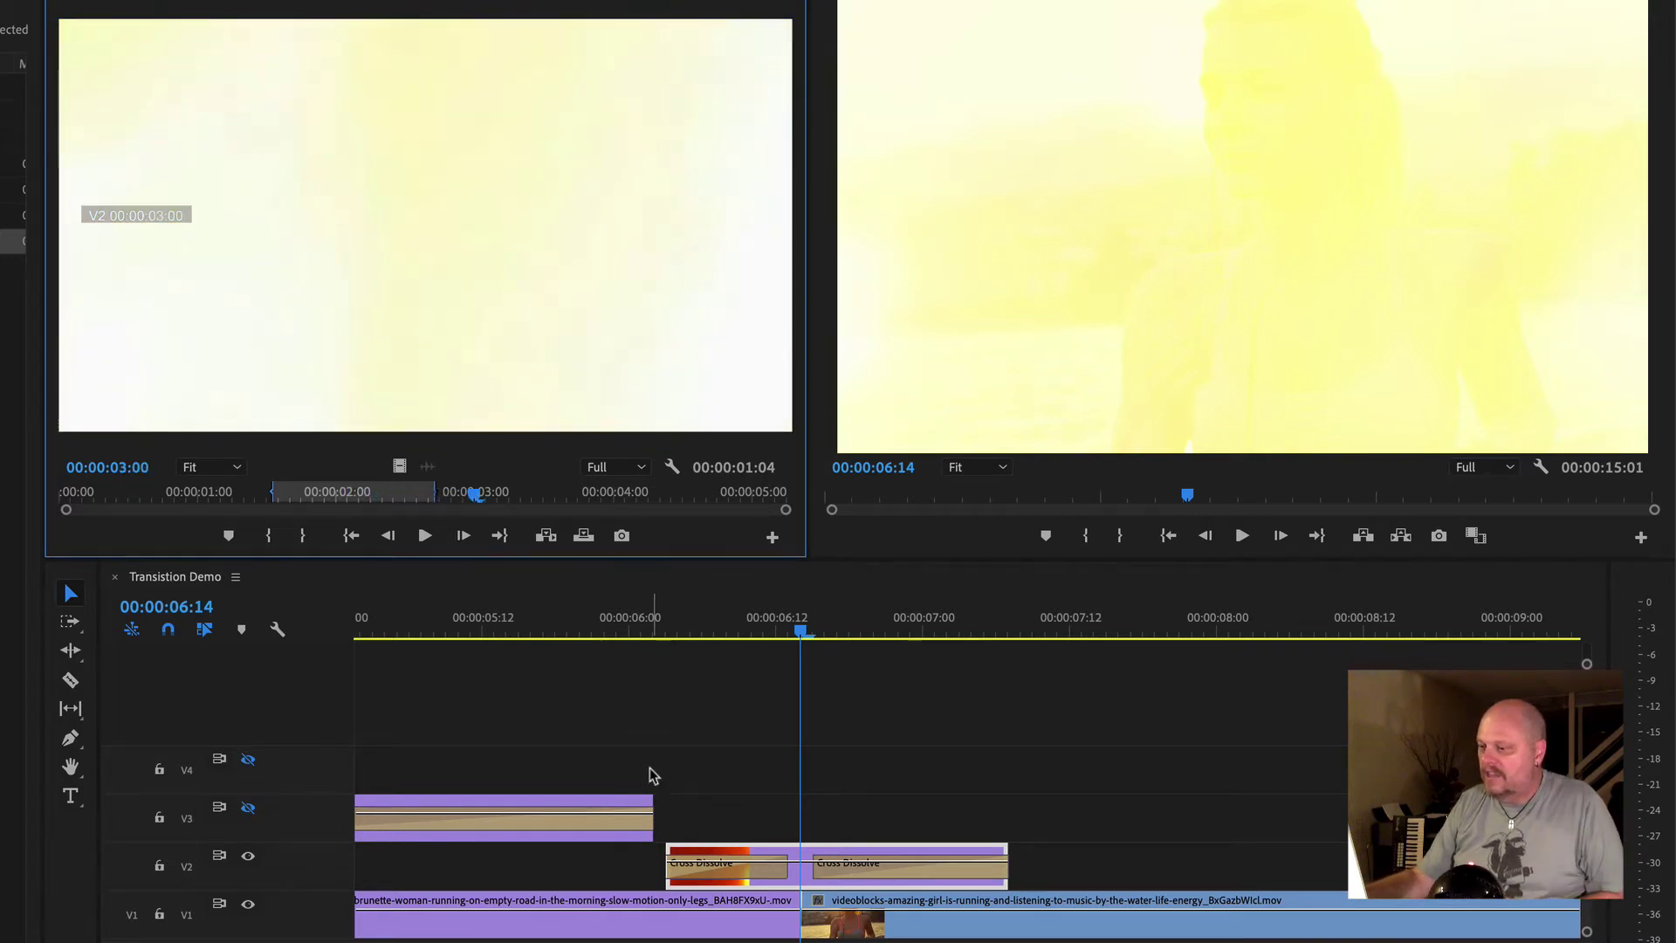
# Turn on the output of track V3, fit the whole sequence in the timeline, and scrub through the V3 overlay to about 00:00:04:03
pyautogui.click(249, 809)
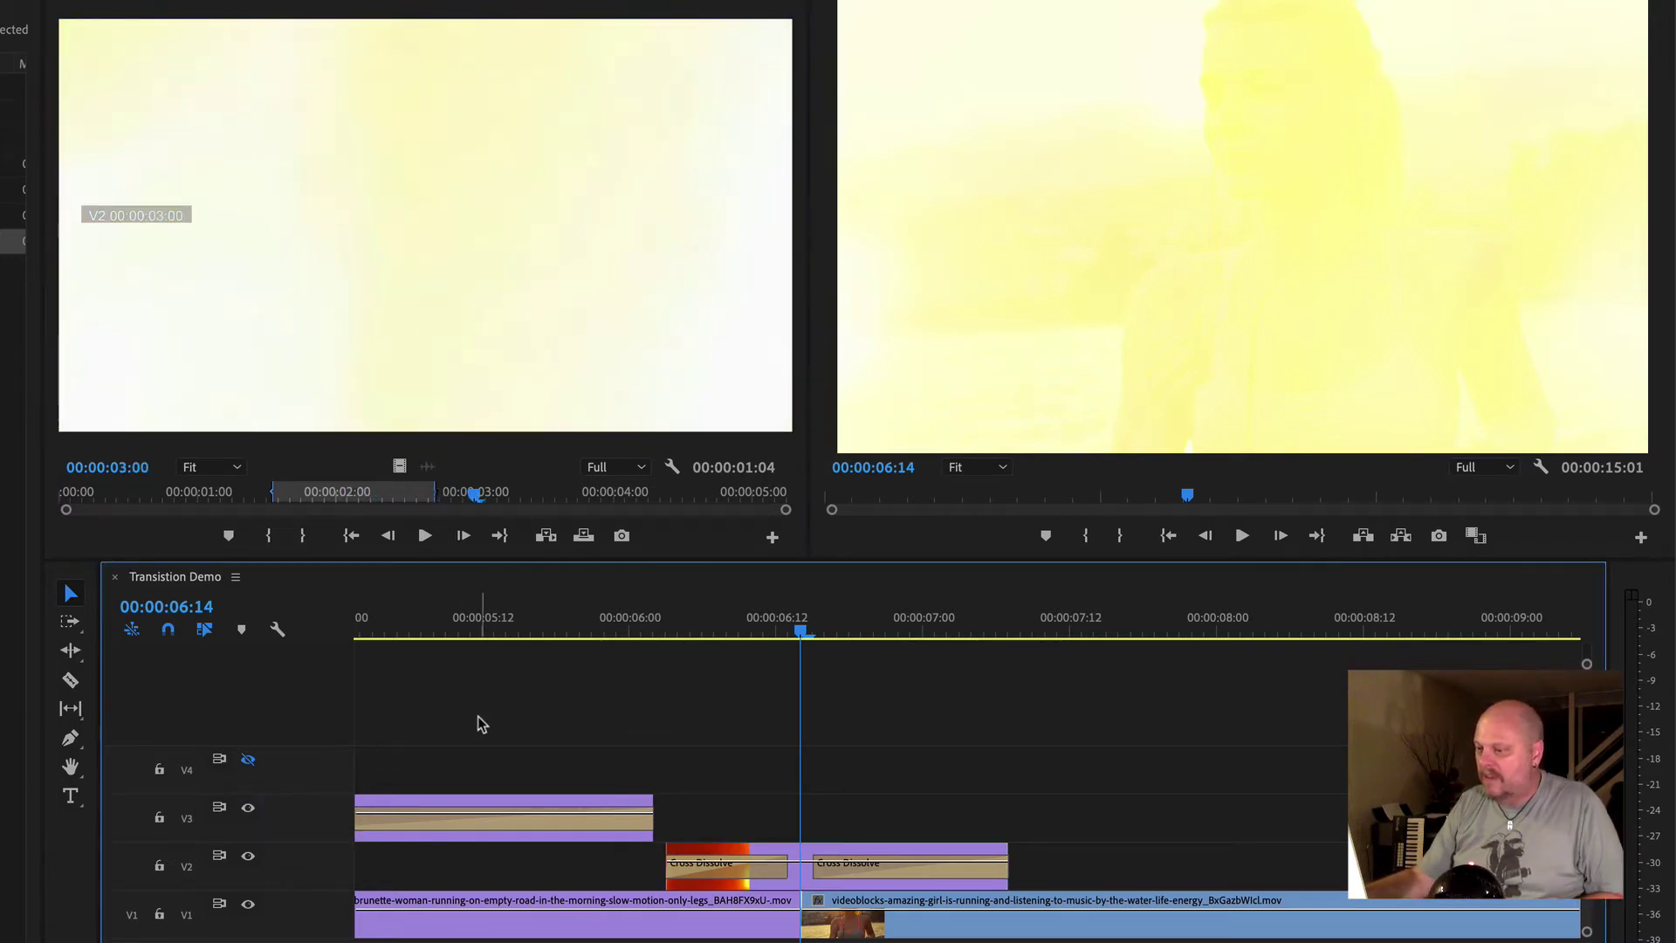
pyautogui.press('\\')
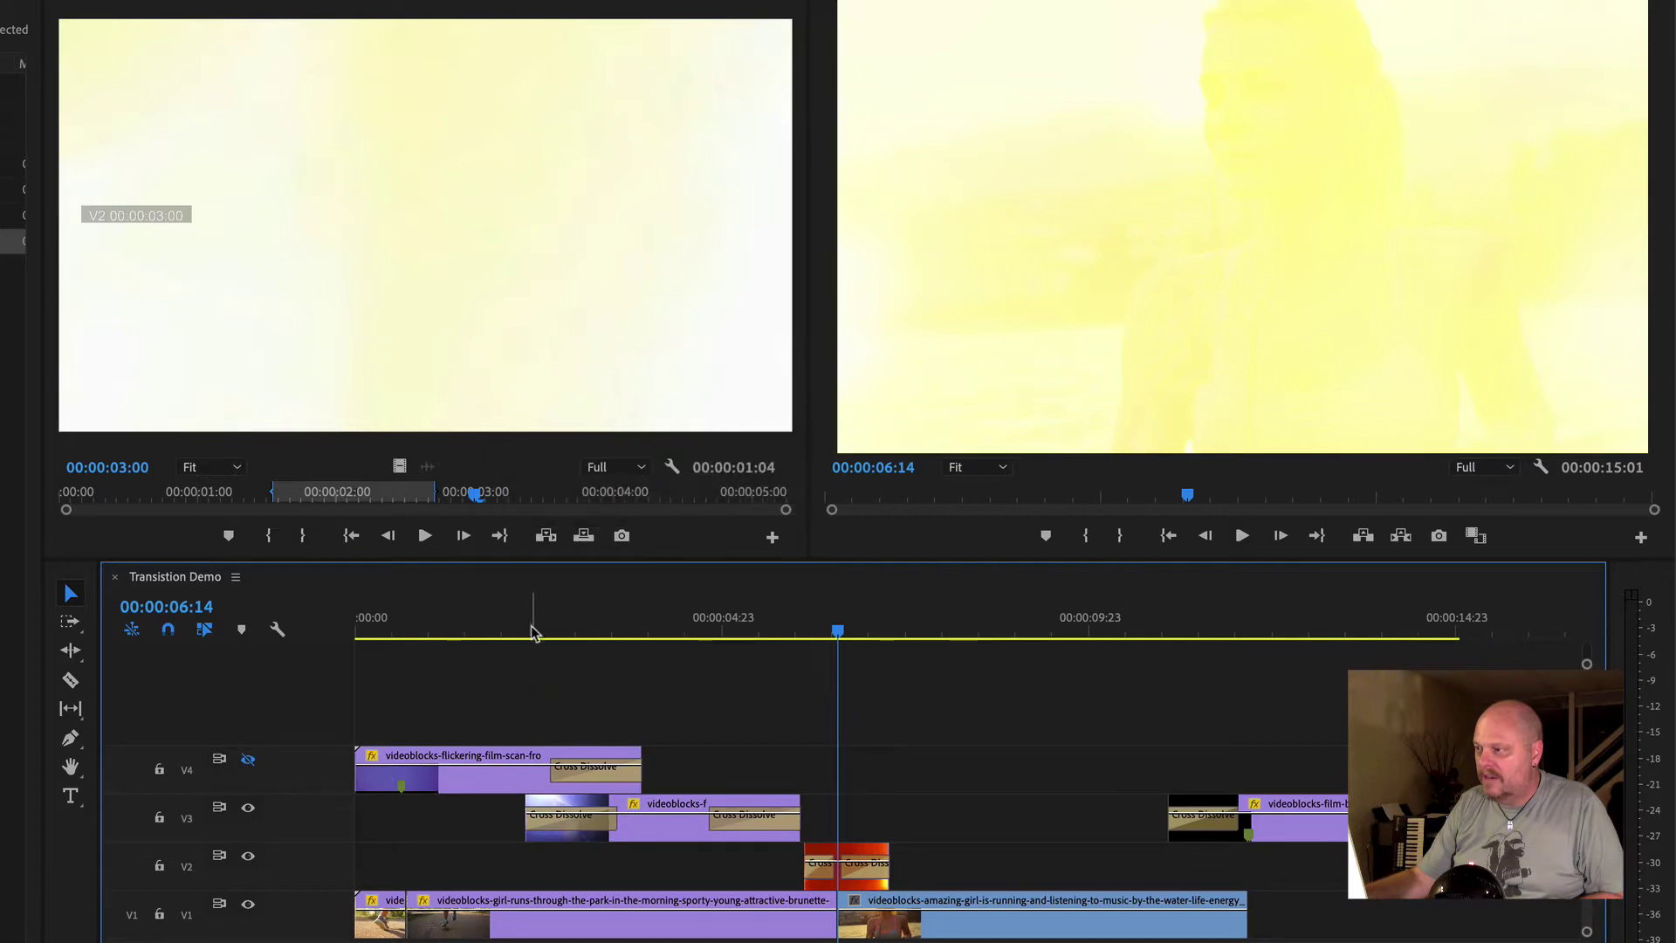
pyautogui.moveTo(600, 628); pyautogui.dragTo(661, 617)
pyautogui.moveTo(659, 604)
pyautogui.mouseDown()
pyautogui.moveTo(973, 591)
pyautogui.moveTo(644, 625)
pyautogui.moveTo(662, 625)
pyautogui.mouseUp()
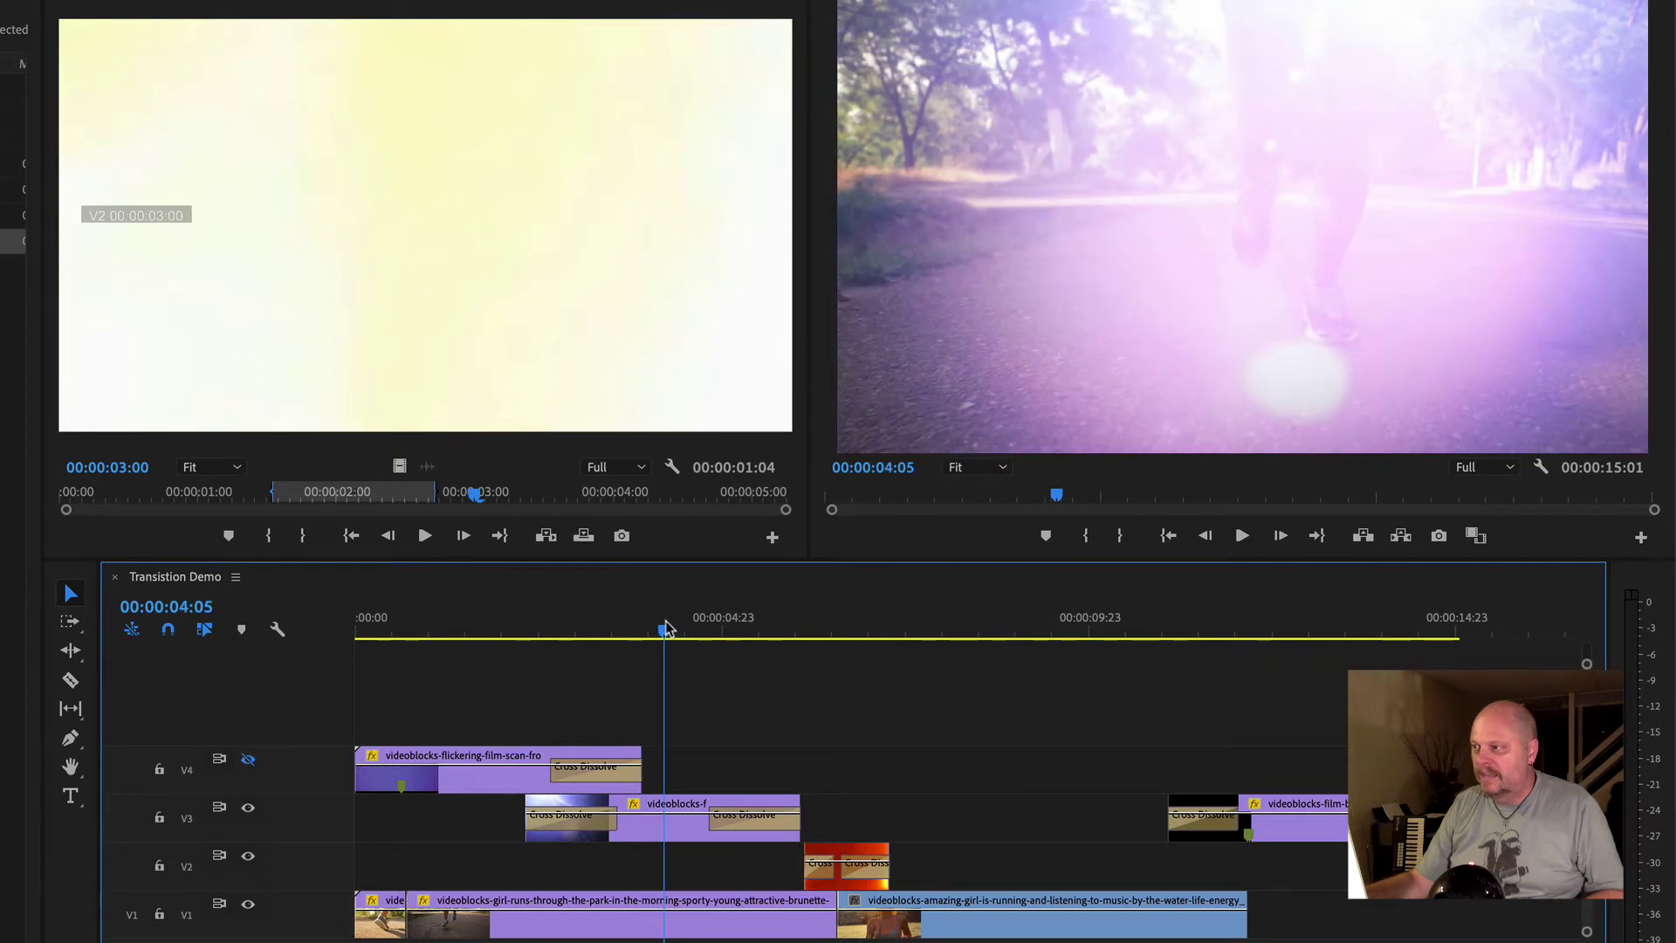
# Open the V3 lens flare film burn clip in the Source Monitor and compare several of its frames with the composite around 00:00:02:23 and 00:00:04:08
pyautogui.click(686, 835)
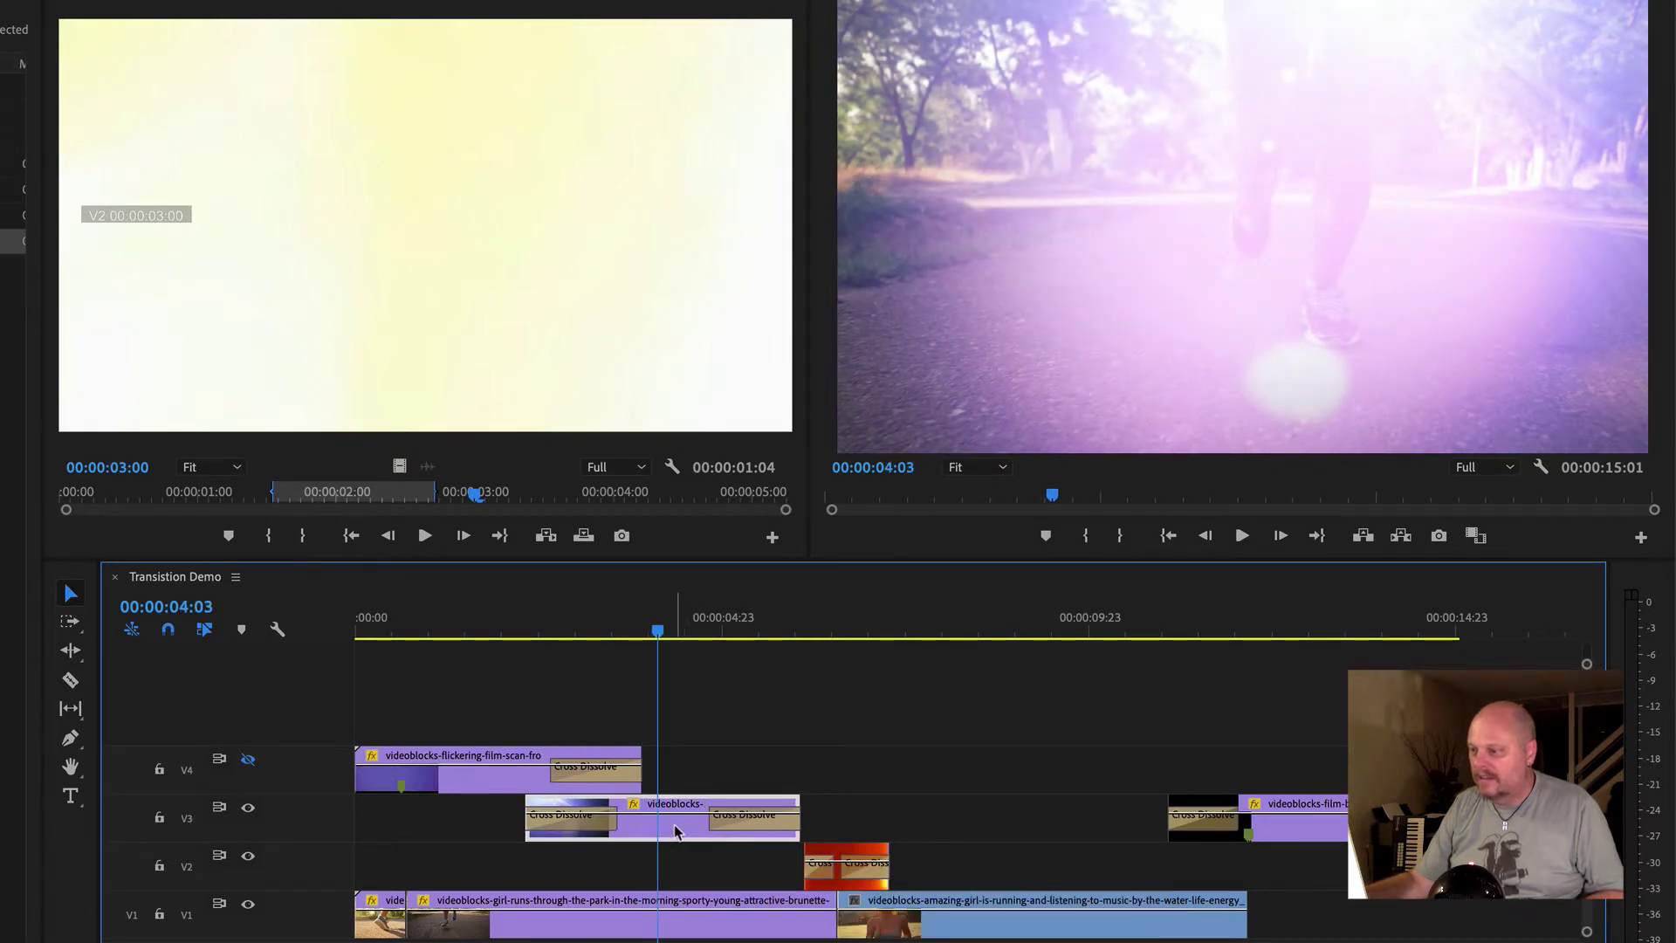
pyautogui.doubleClick(677, 834)
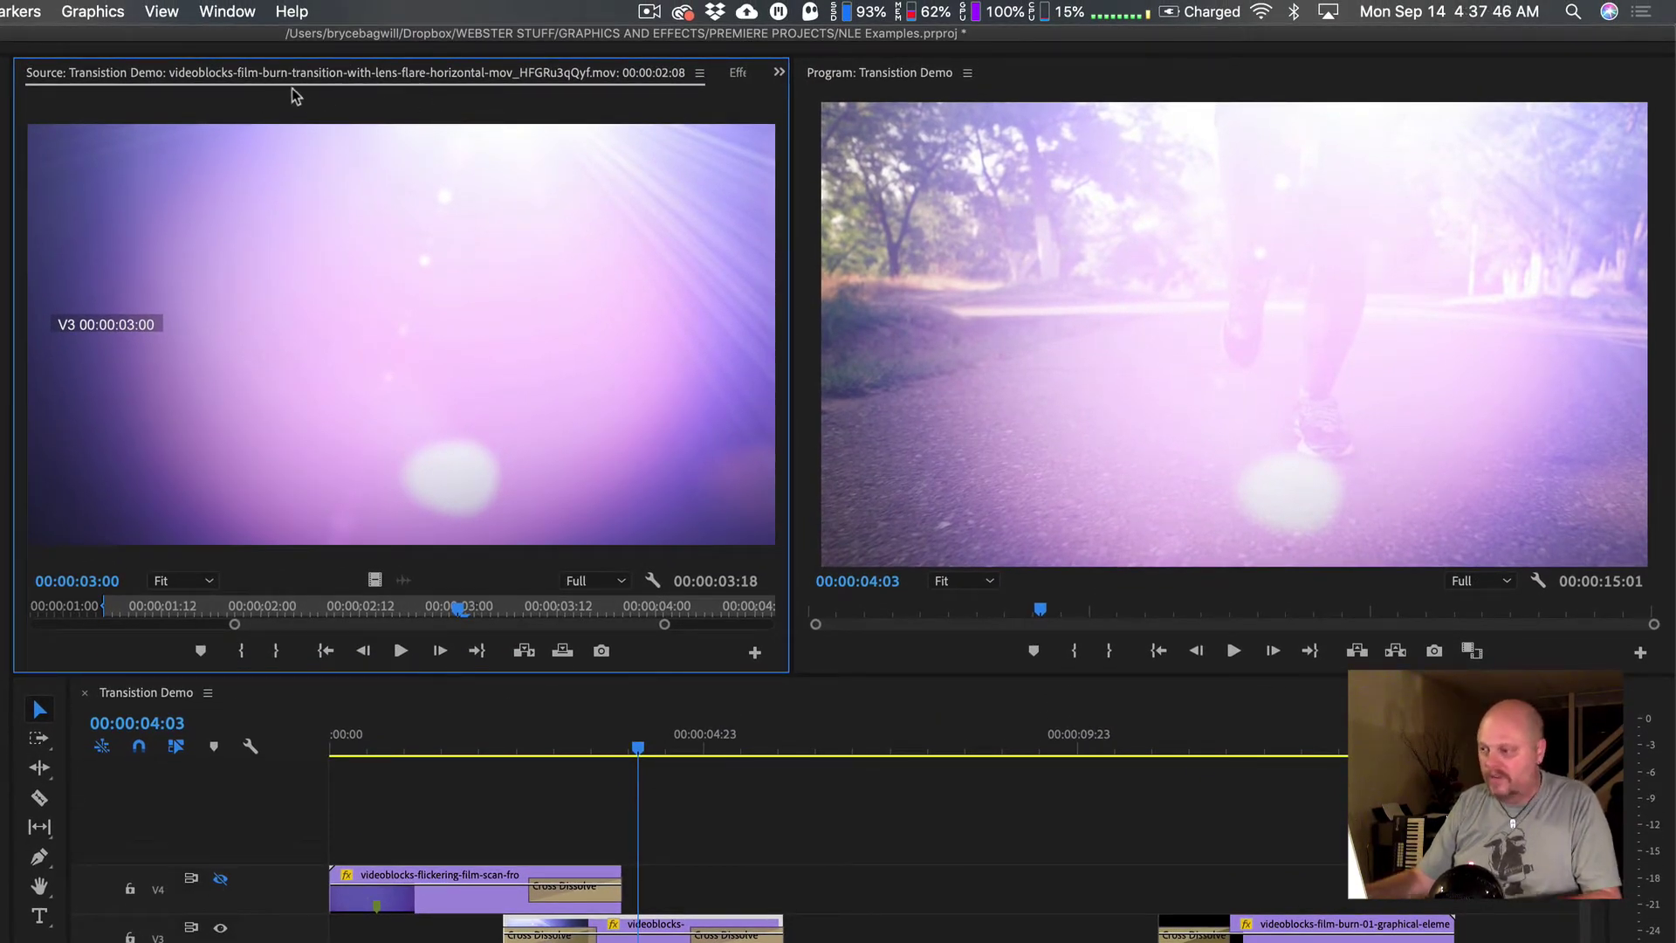
pyautogui.click(550, 743)
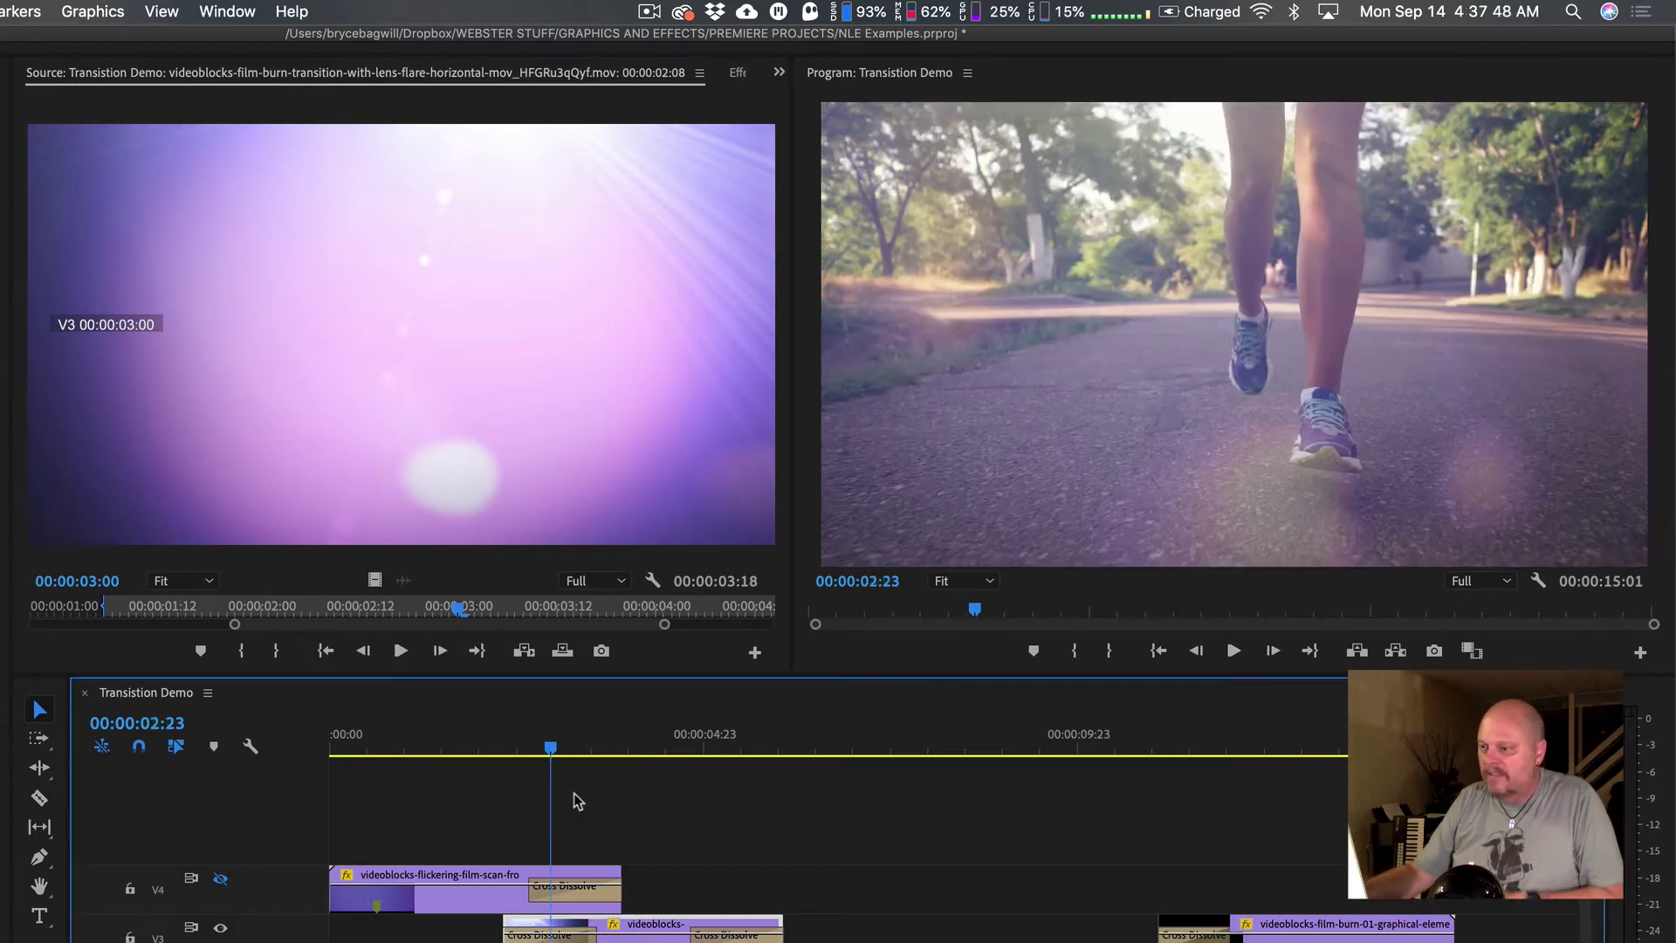
pyautogui.moveTo(458, 611); pyautogui.dragTo(287, 611)
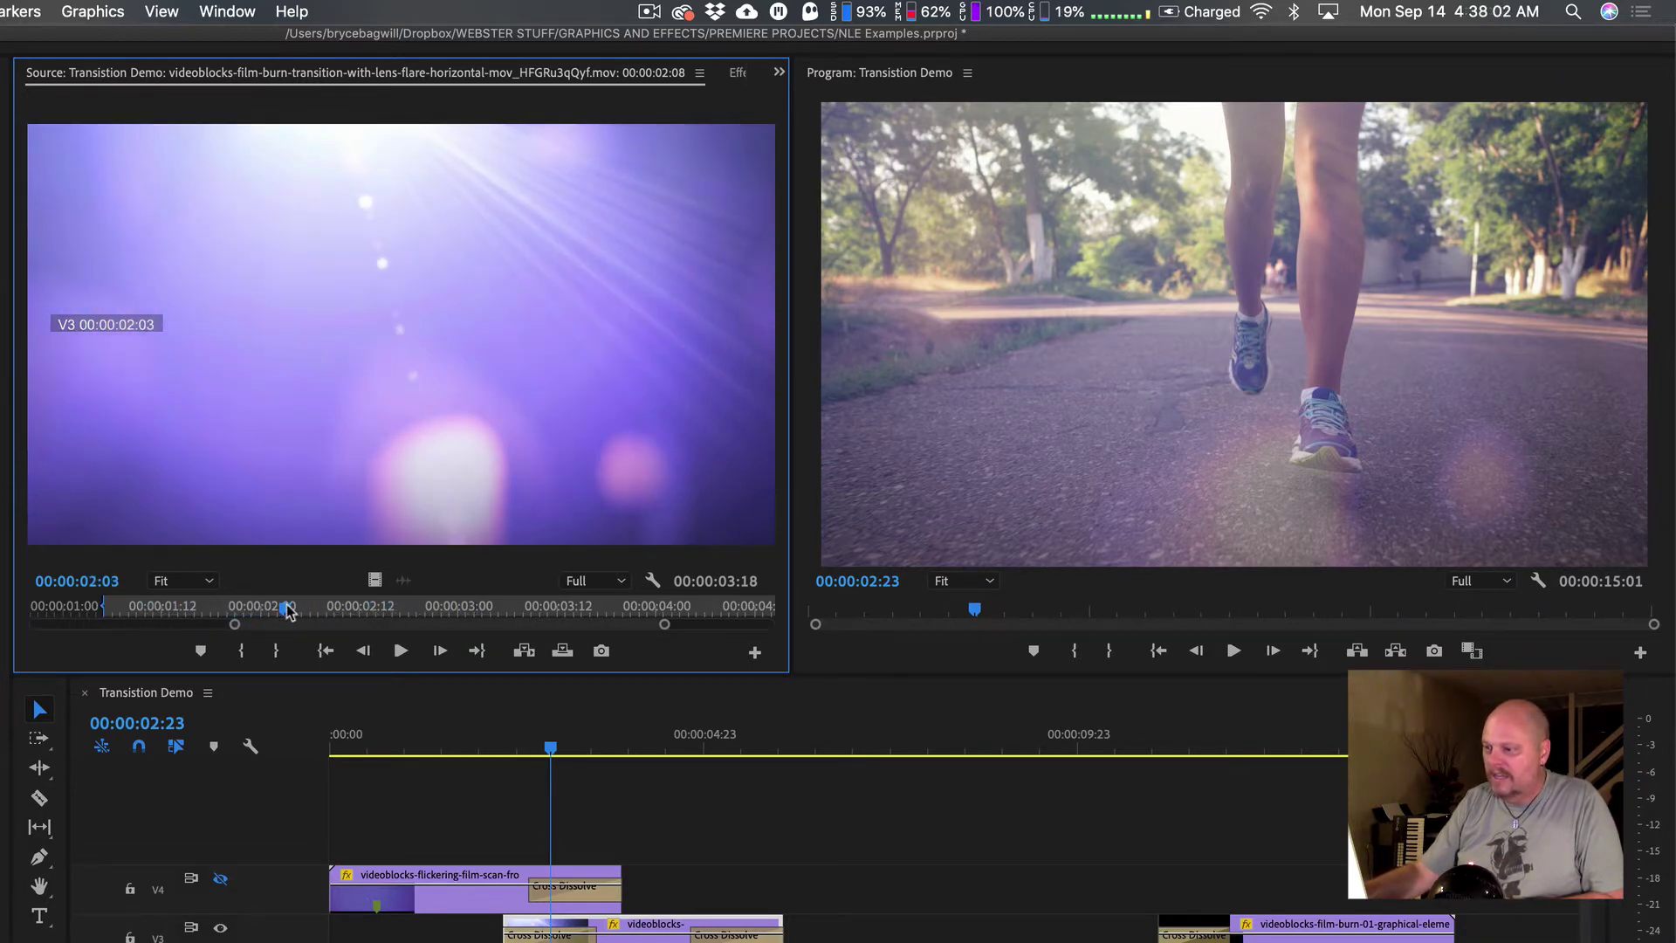
pyautogui.click(653, 736)
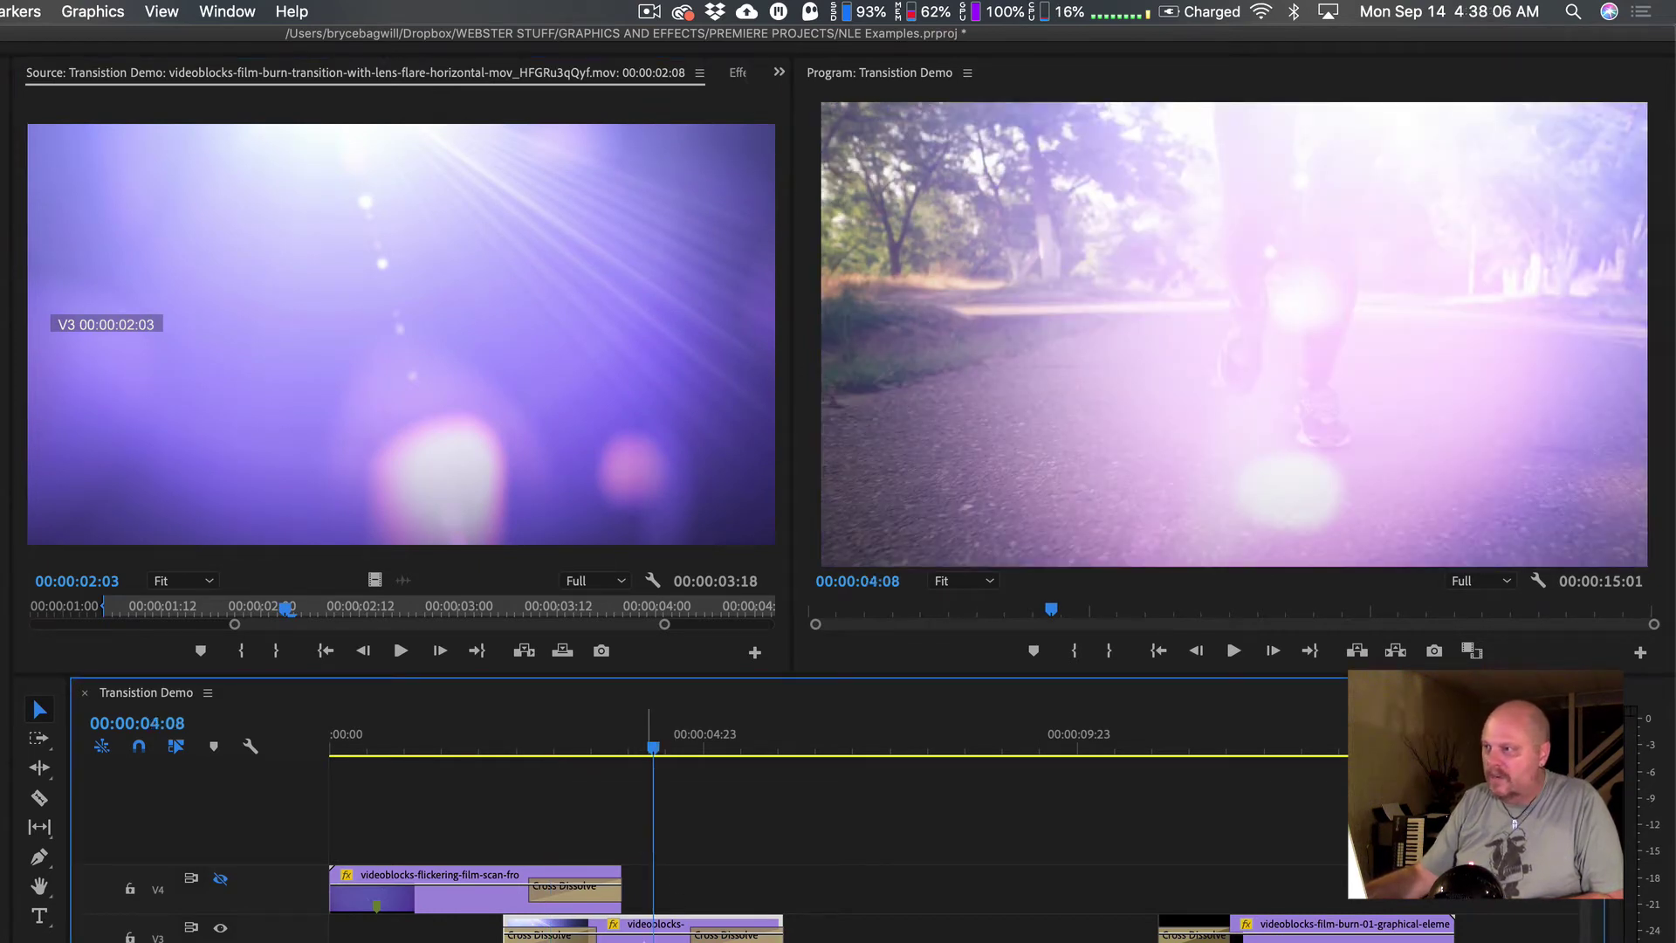
pyautogui.click(500, 610)
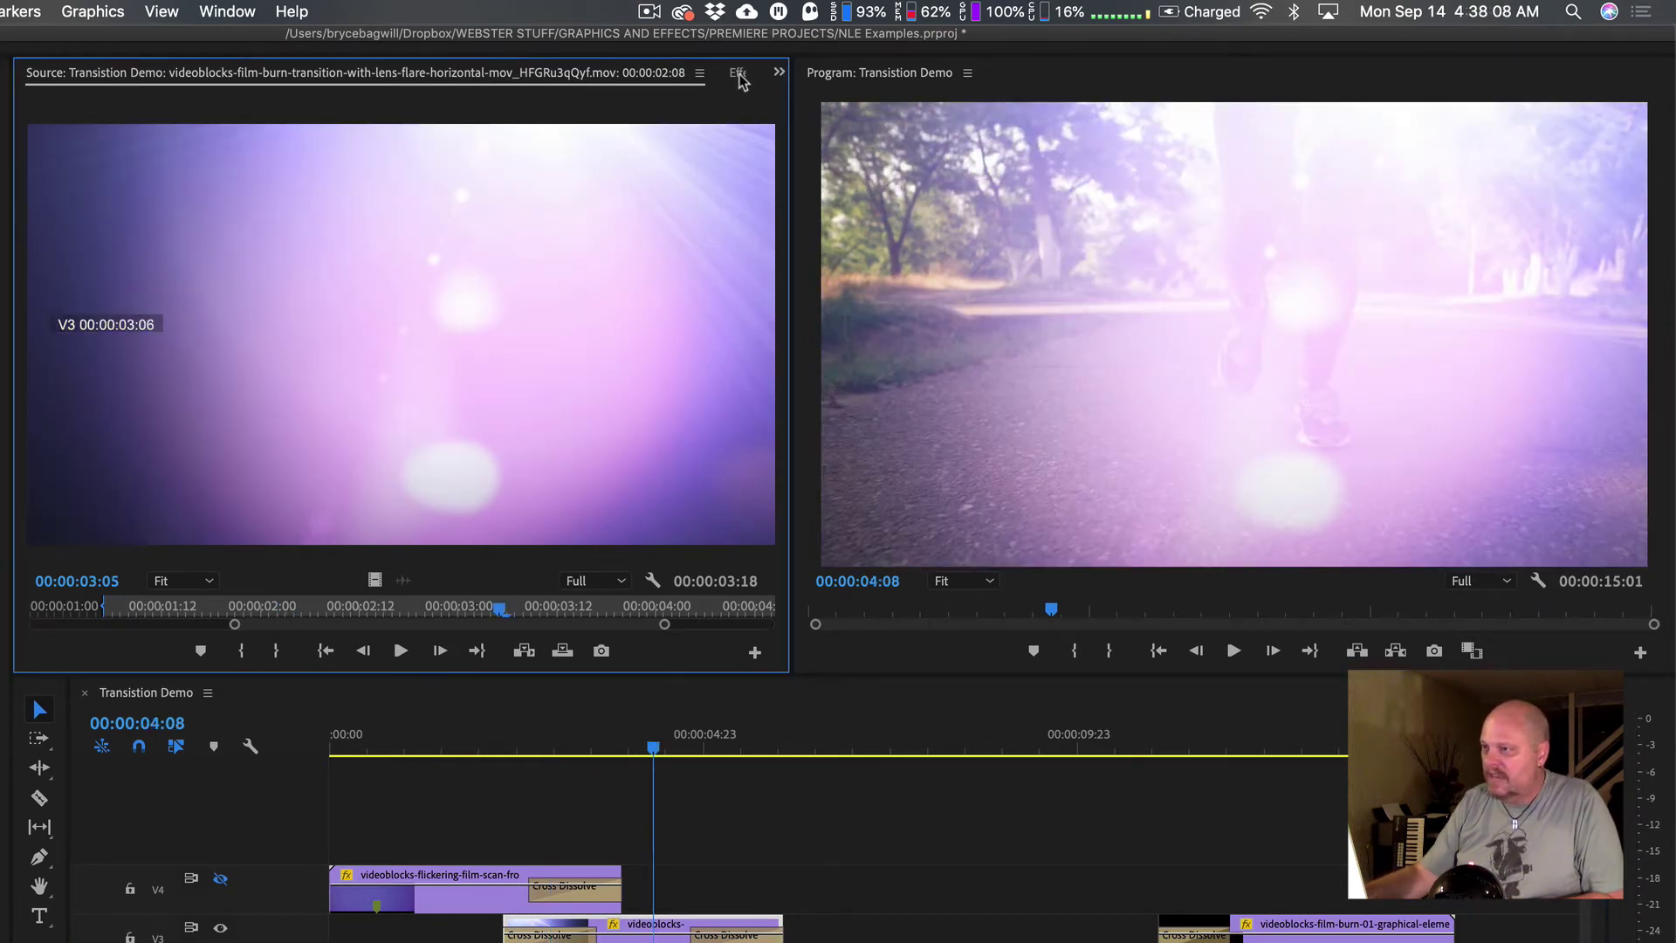
# Show the V3 lens flare clip's effect controls and view its Blend Mode choices, keeping Screen
pyautogui.click(779, 71)
pyautogui.click(812, 128)
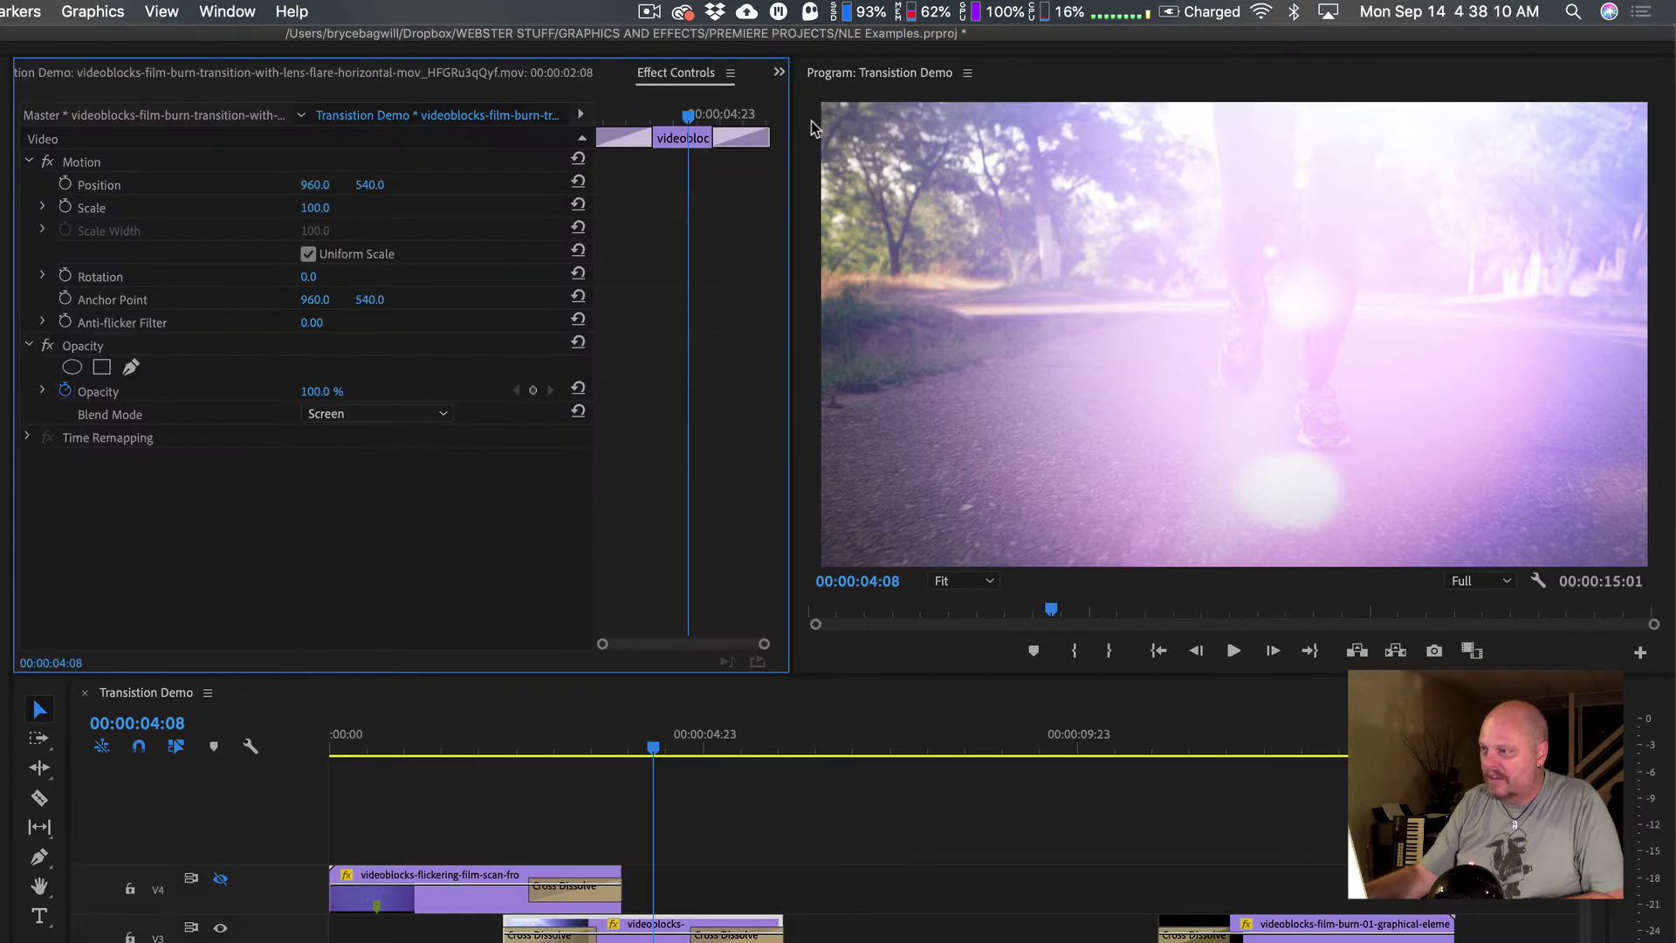
pyautogui.click(390, 416)
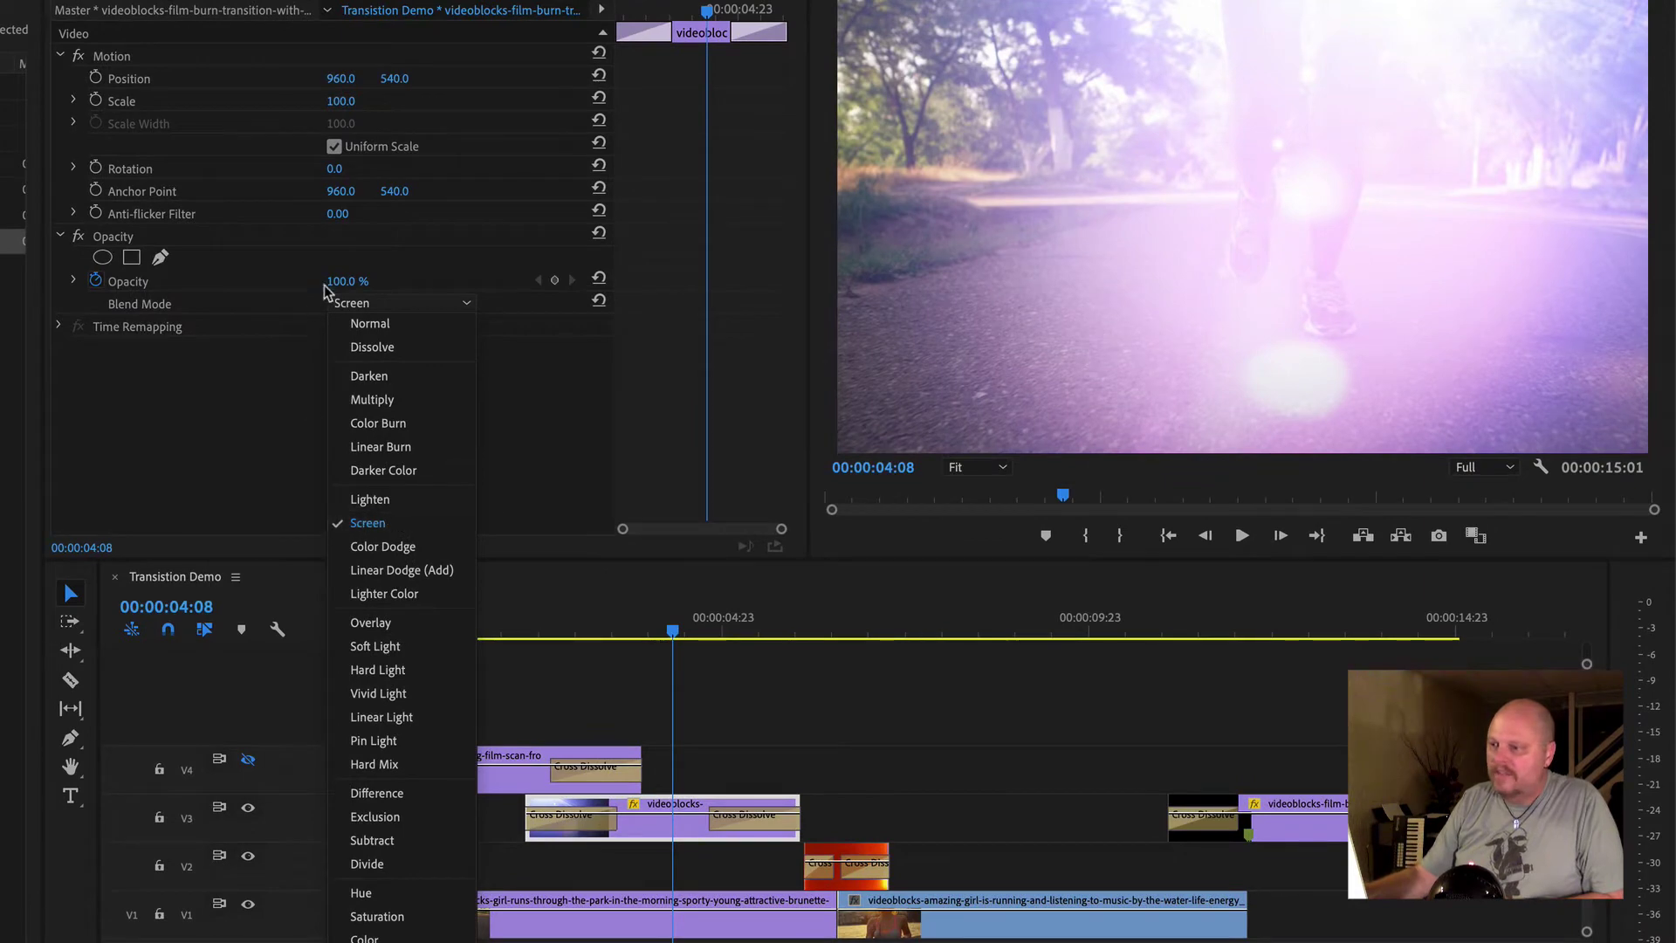
pyautogui.click(291, 397)
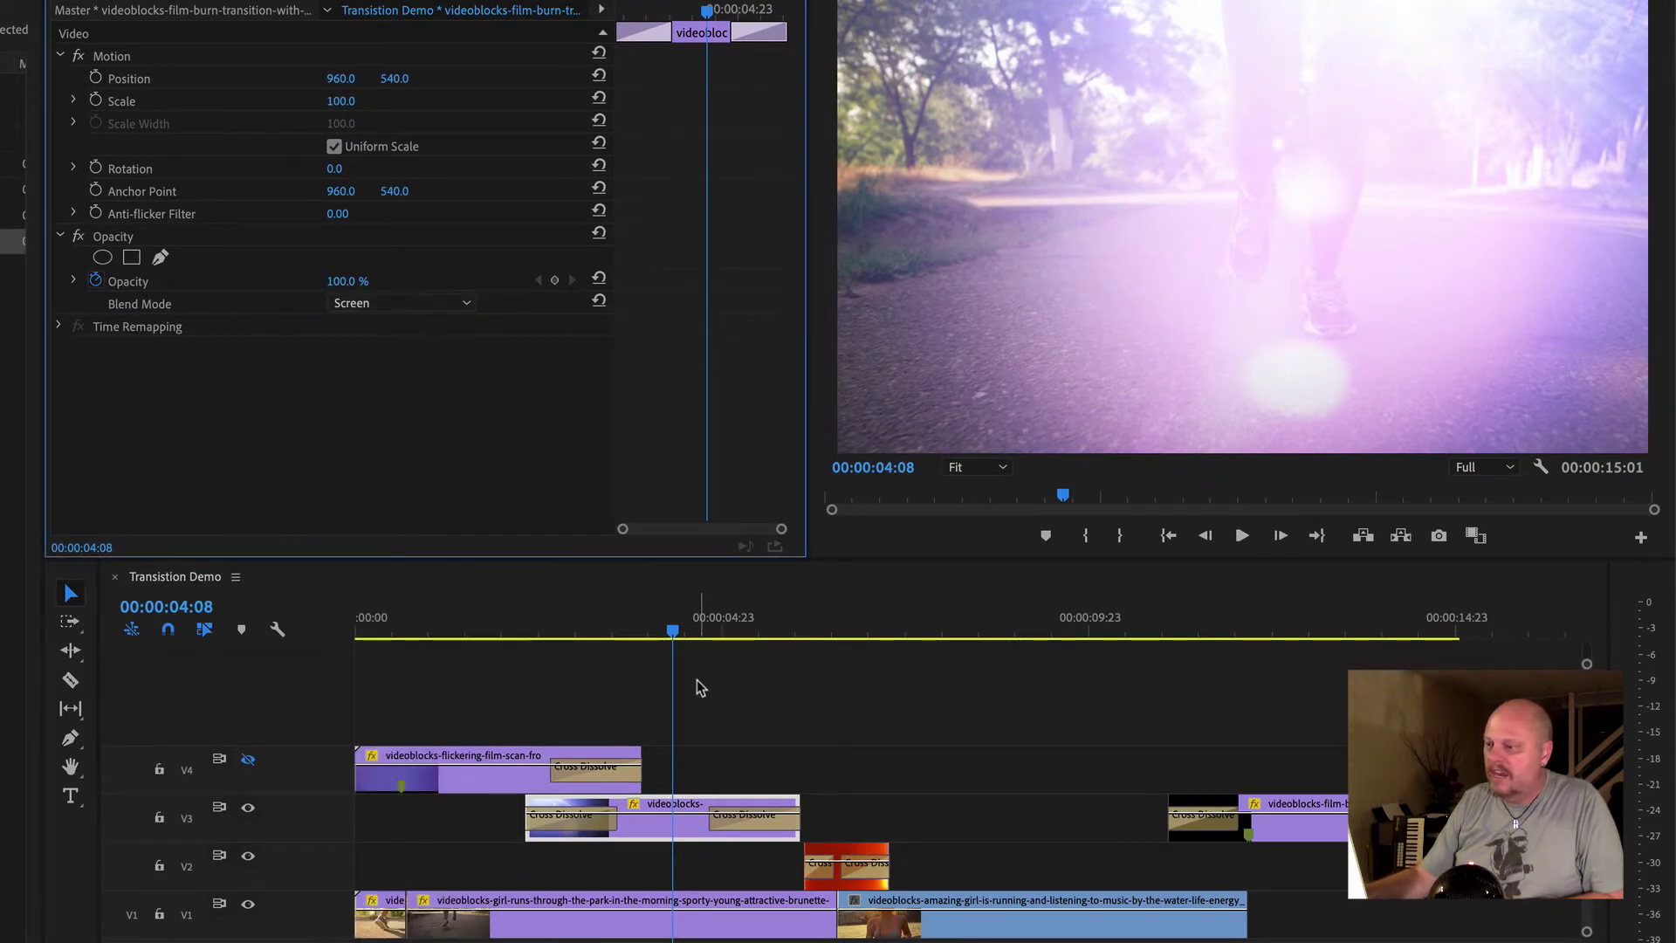
# Hide track V3 and play the running shot without its overlay, stopping at 00:00:05:08
pyautogui.moveTo(688, 643); pyautogui.dragTo(552, 671)
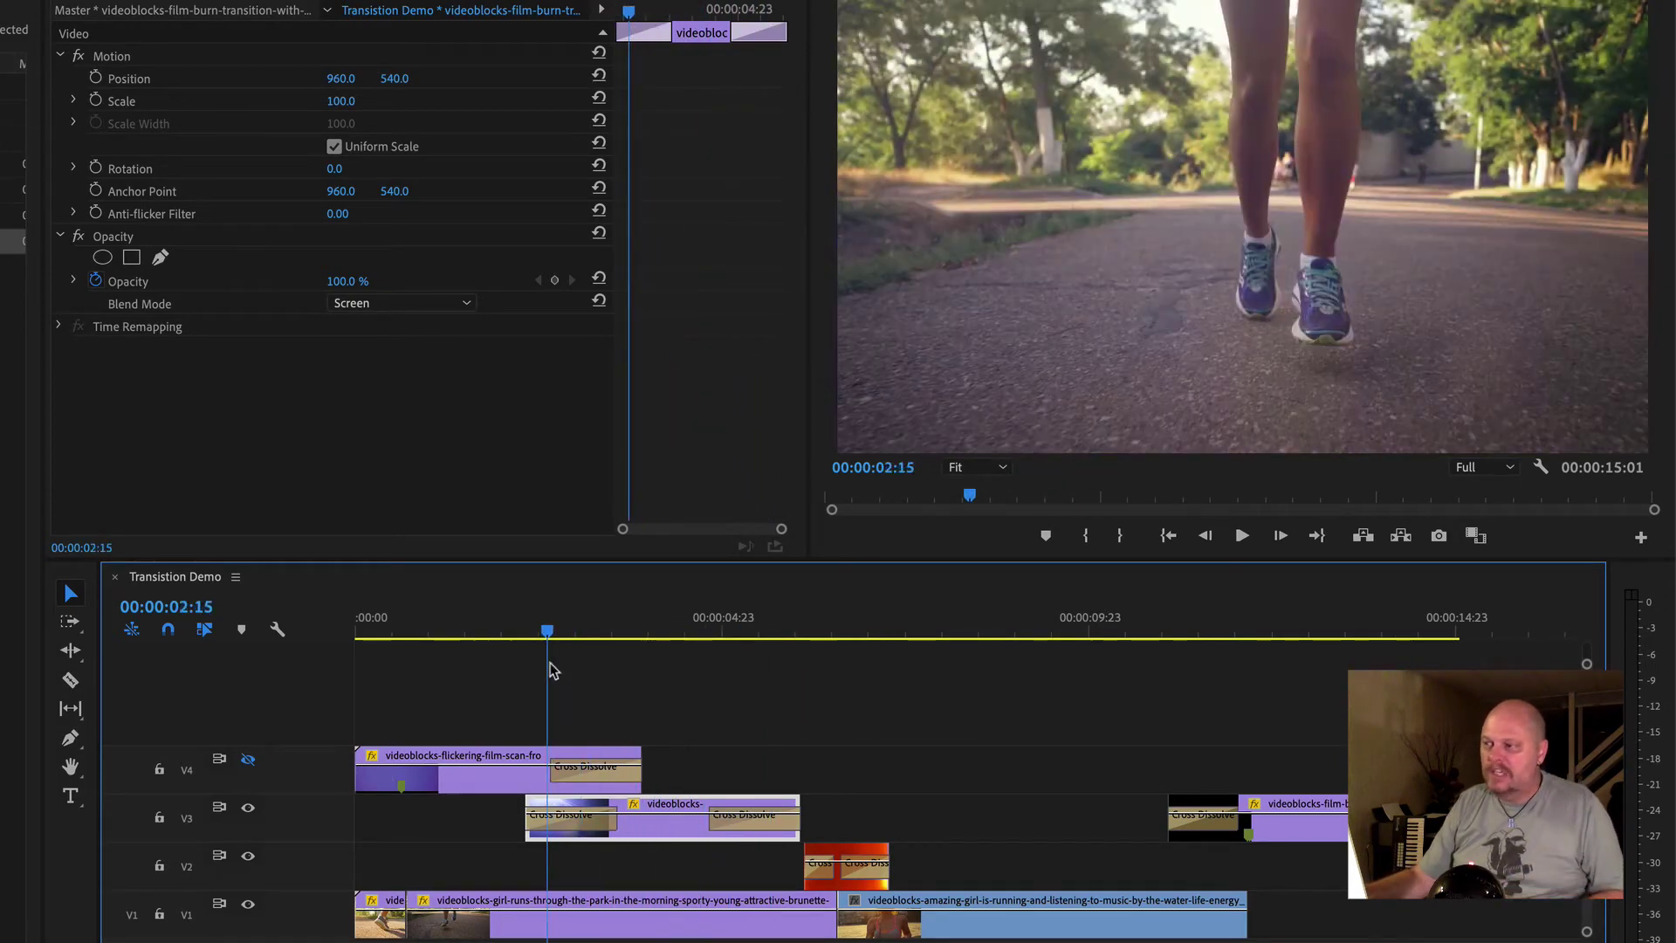
pyautogui.click(247, 811)
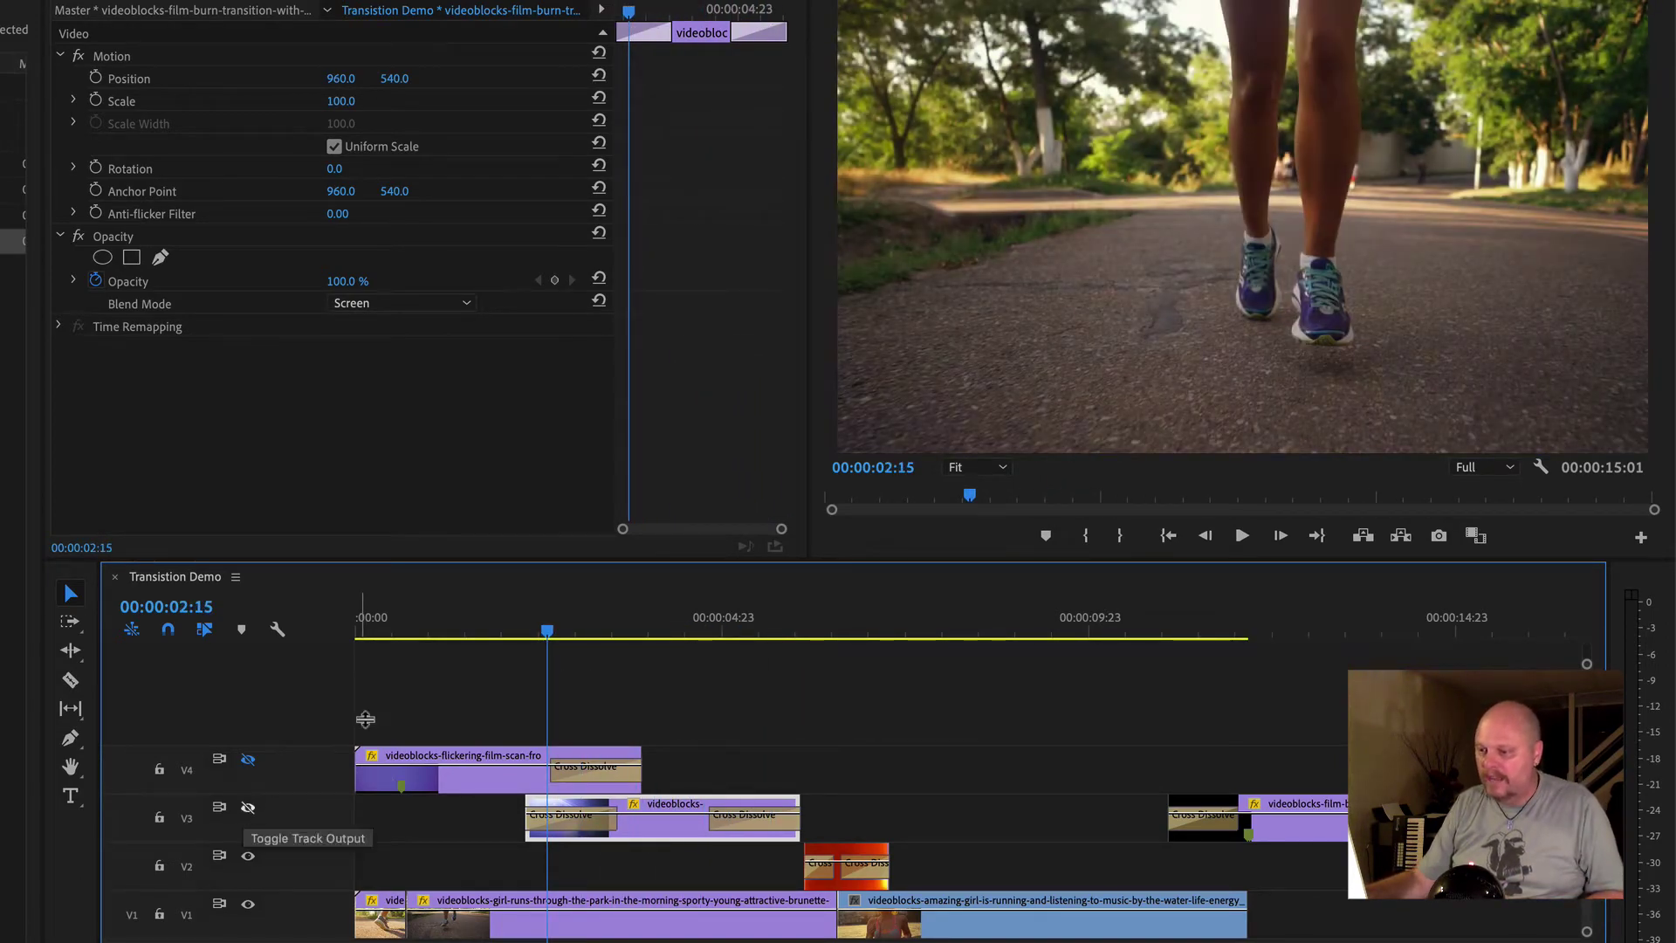
pyautogui.click(460, 650)
pyautogui.click(427, 631)
pyautogui.press('space')
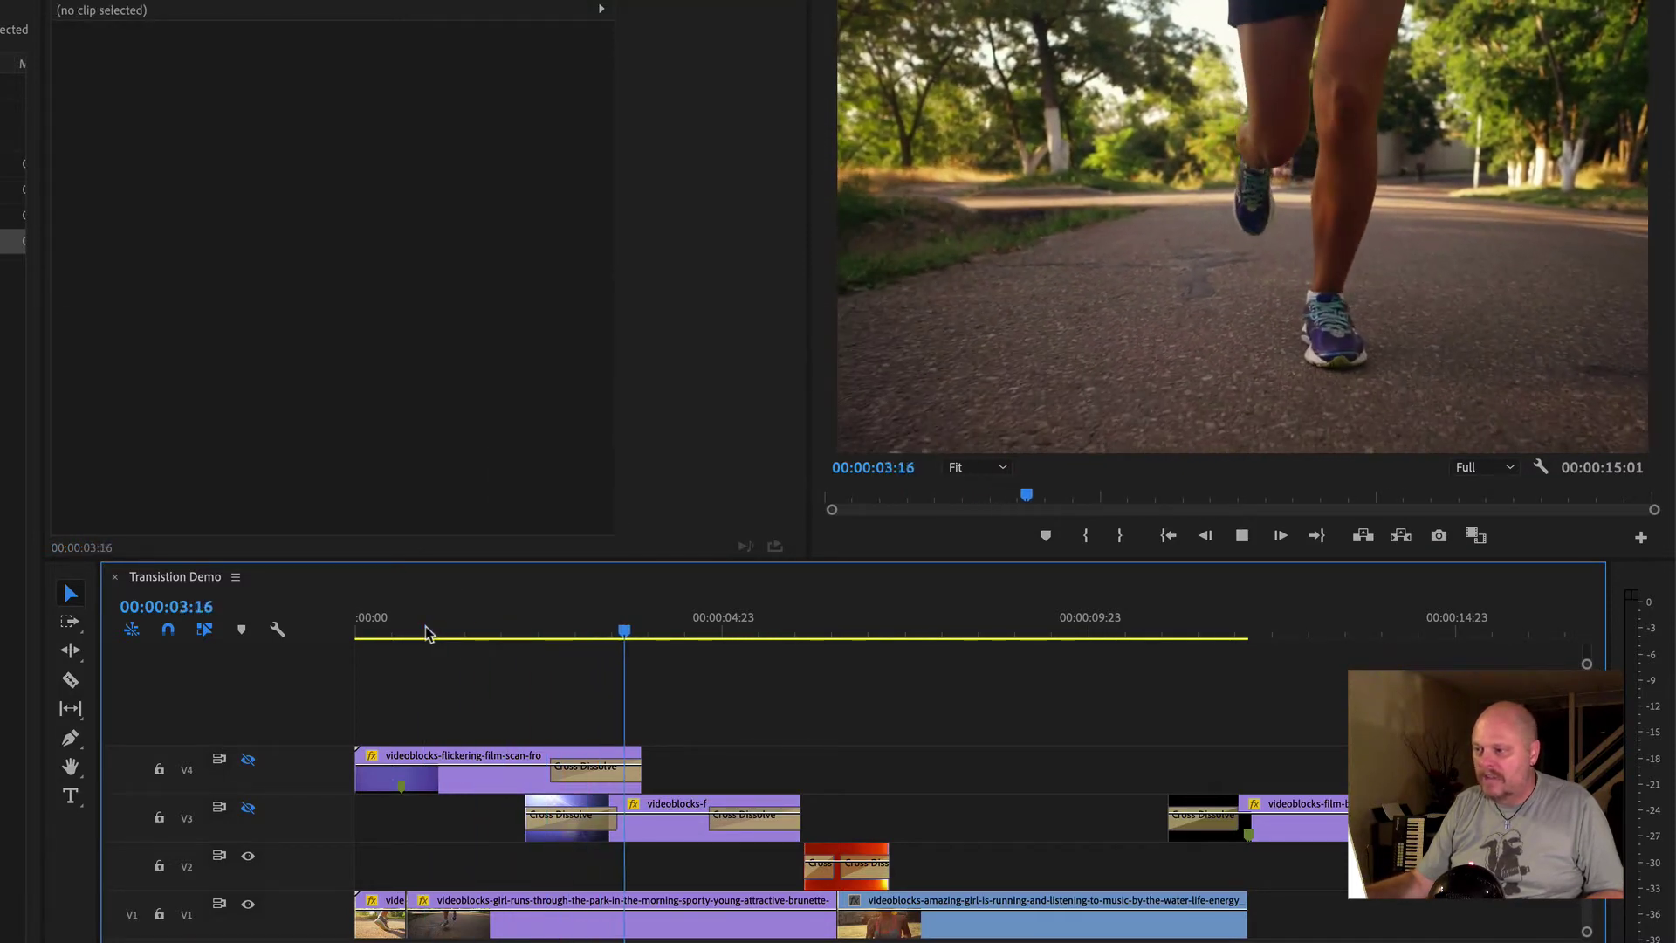
pyautogui.press('space')
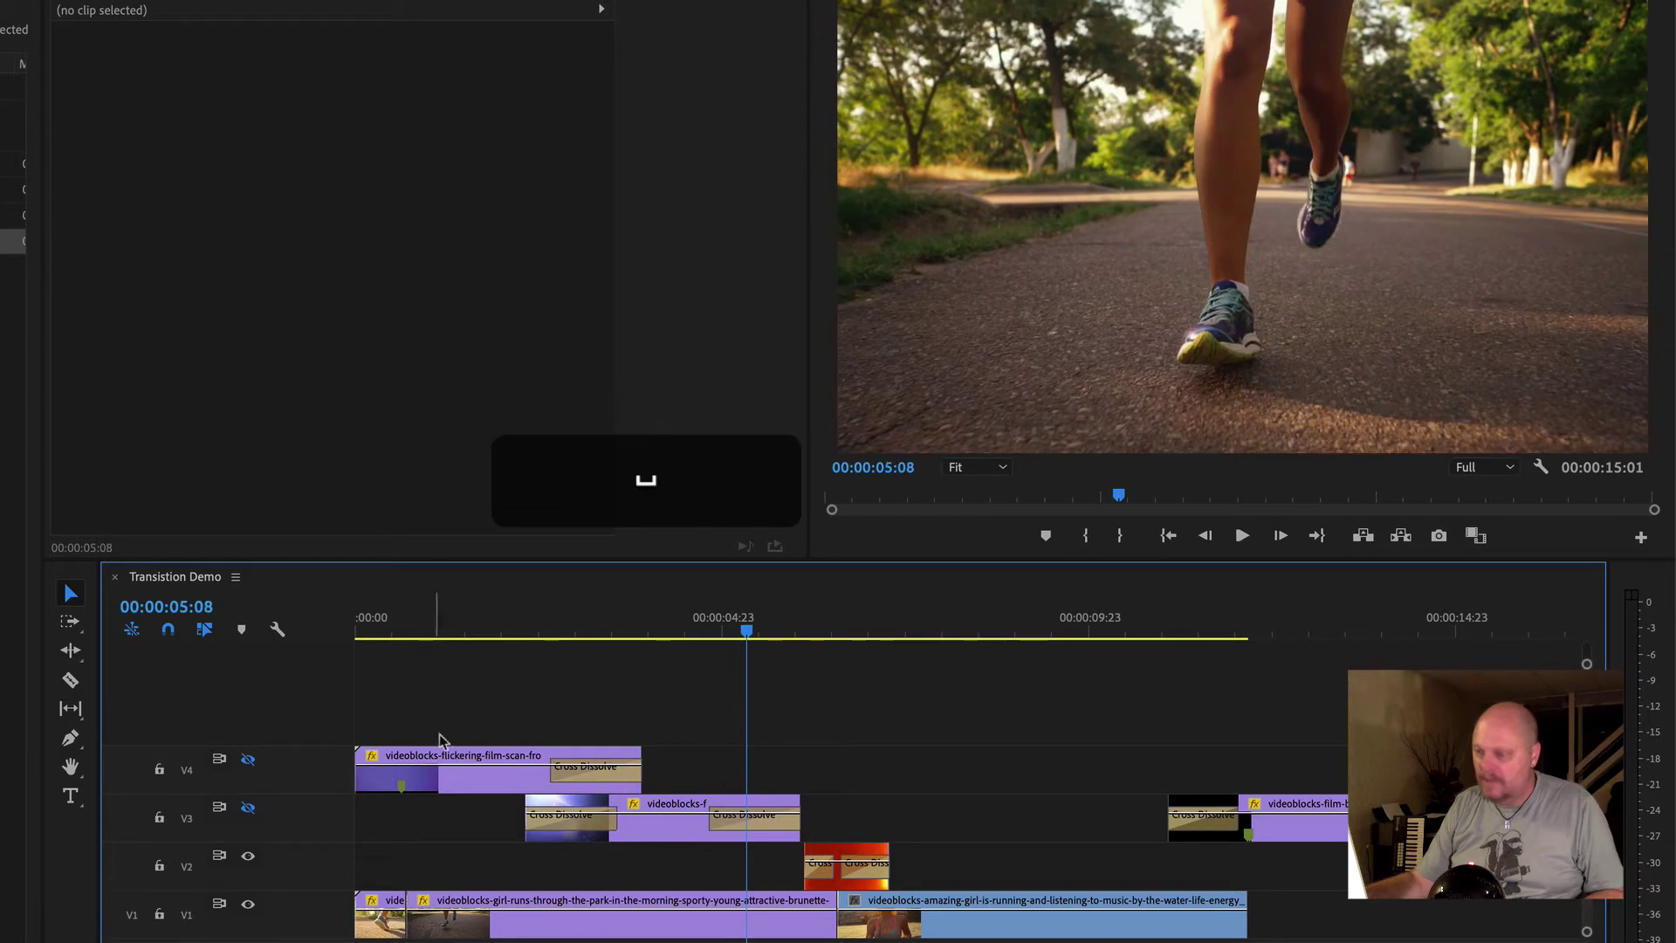
# Turn track V3's output back on and play the lens flare overlay from 00:00:02:18 to 00:00:06:03
pyautogui.click(248, 807)
pyautogui.click(553, 621)
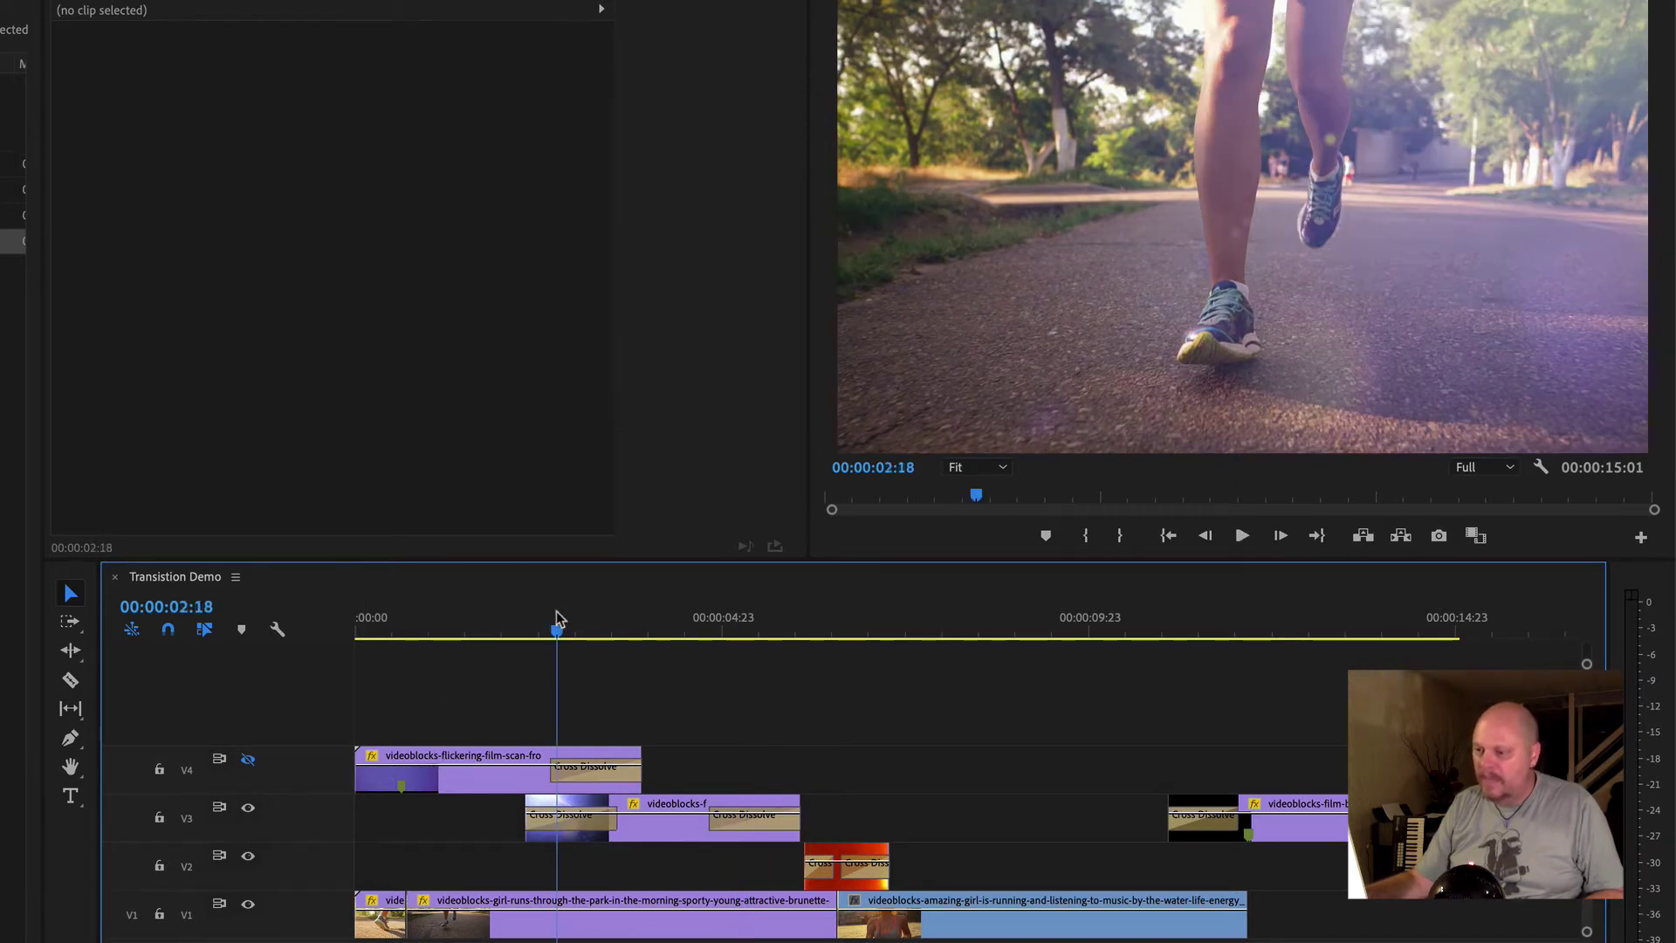
pyautogui.press('space')
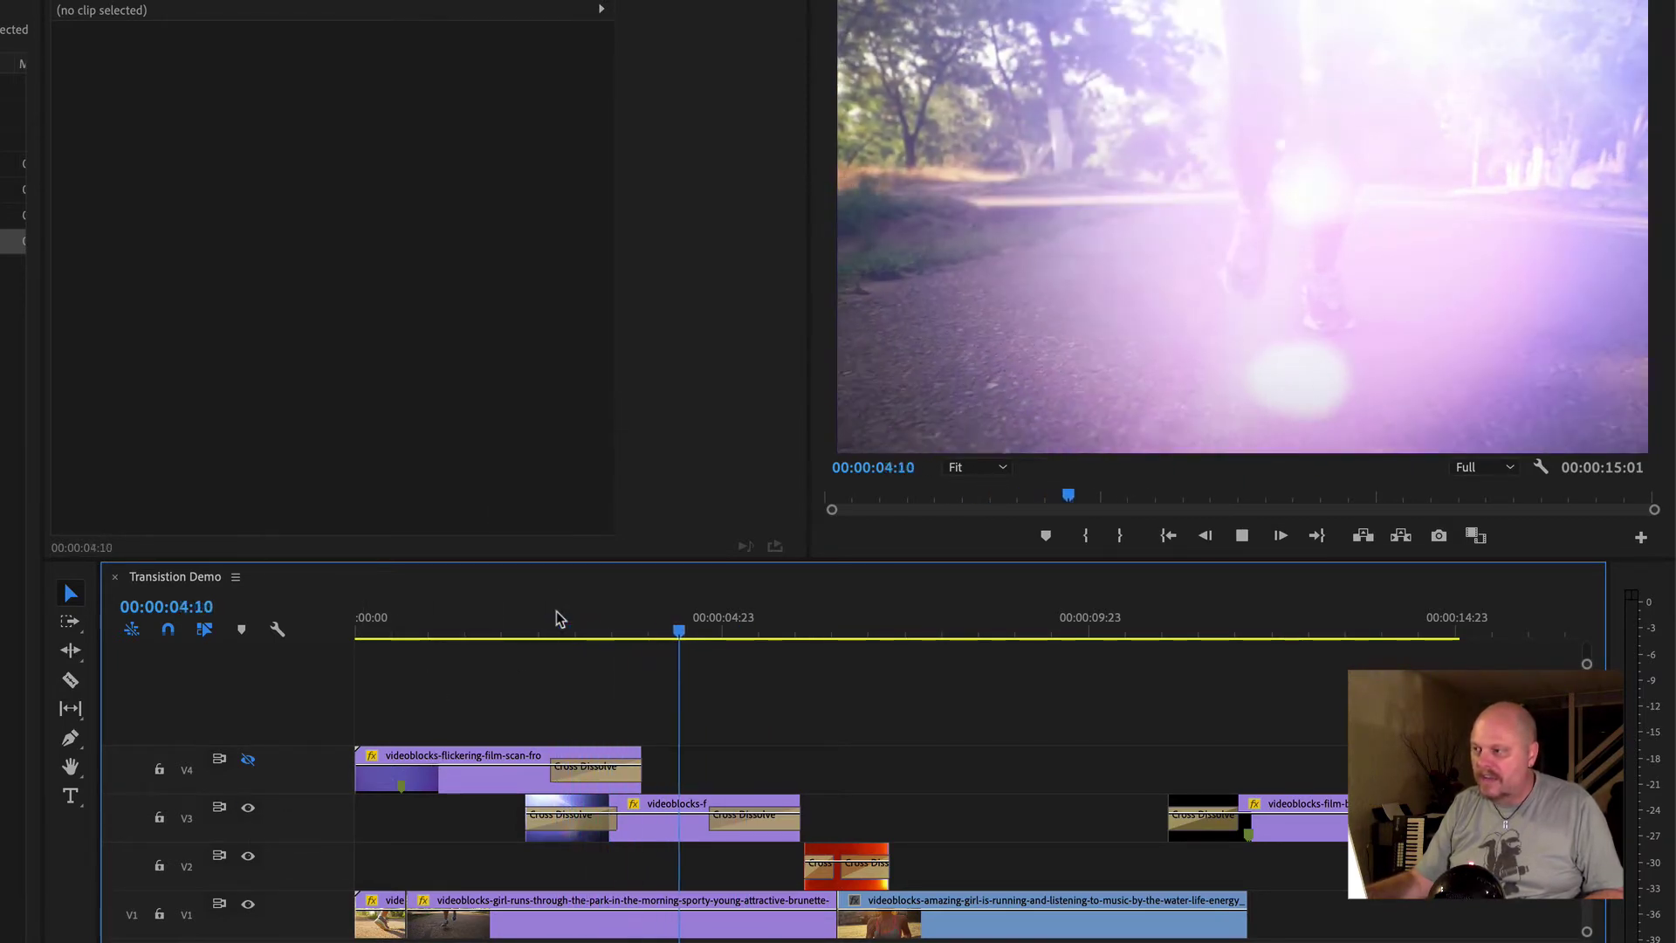
pyautogui.press('space')
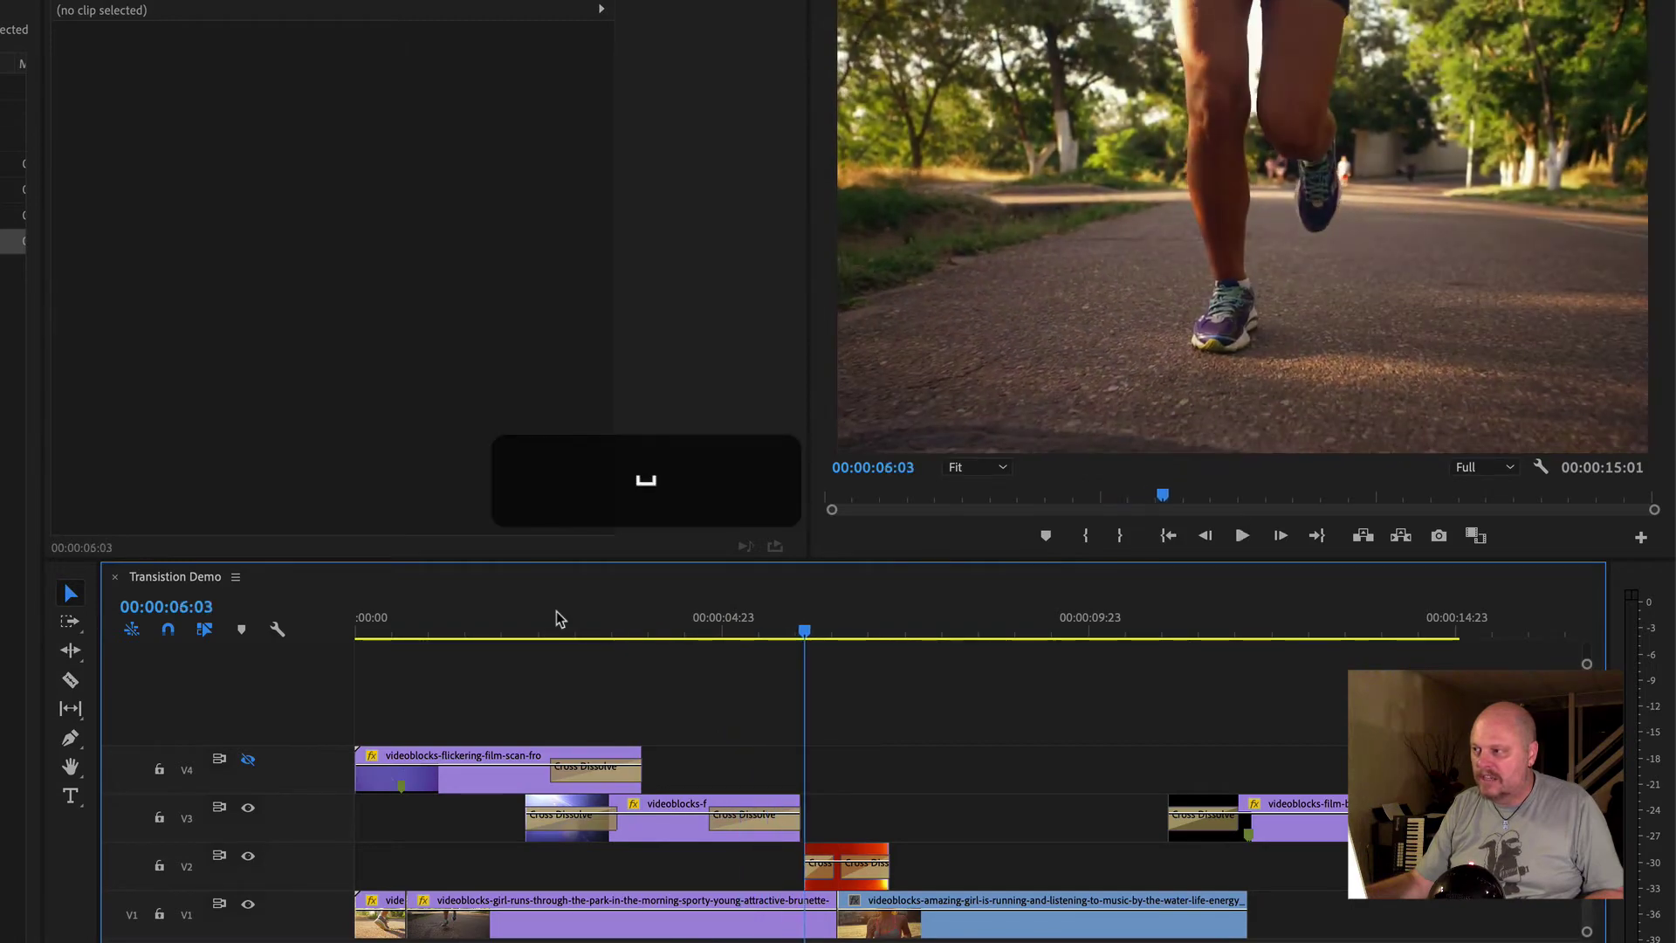
# Scrub to the V2 film burn, play it briefly, and return the playhead to 00:00:01:08
pyautogui.moveTo(537, 620); pyautogui.dragTo(812, 643)
pyautogui.press('space')
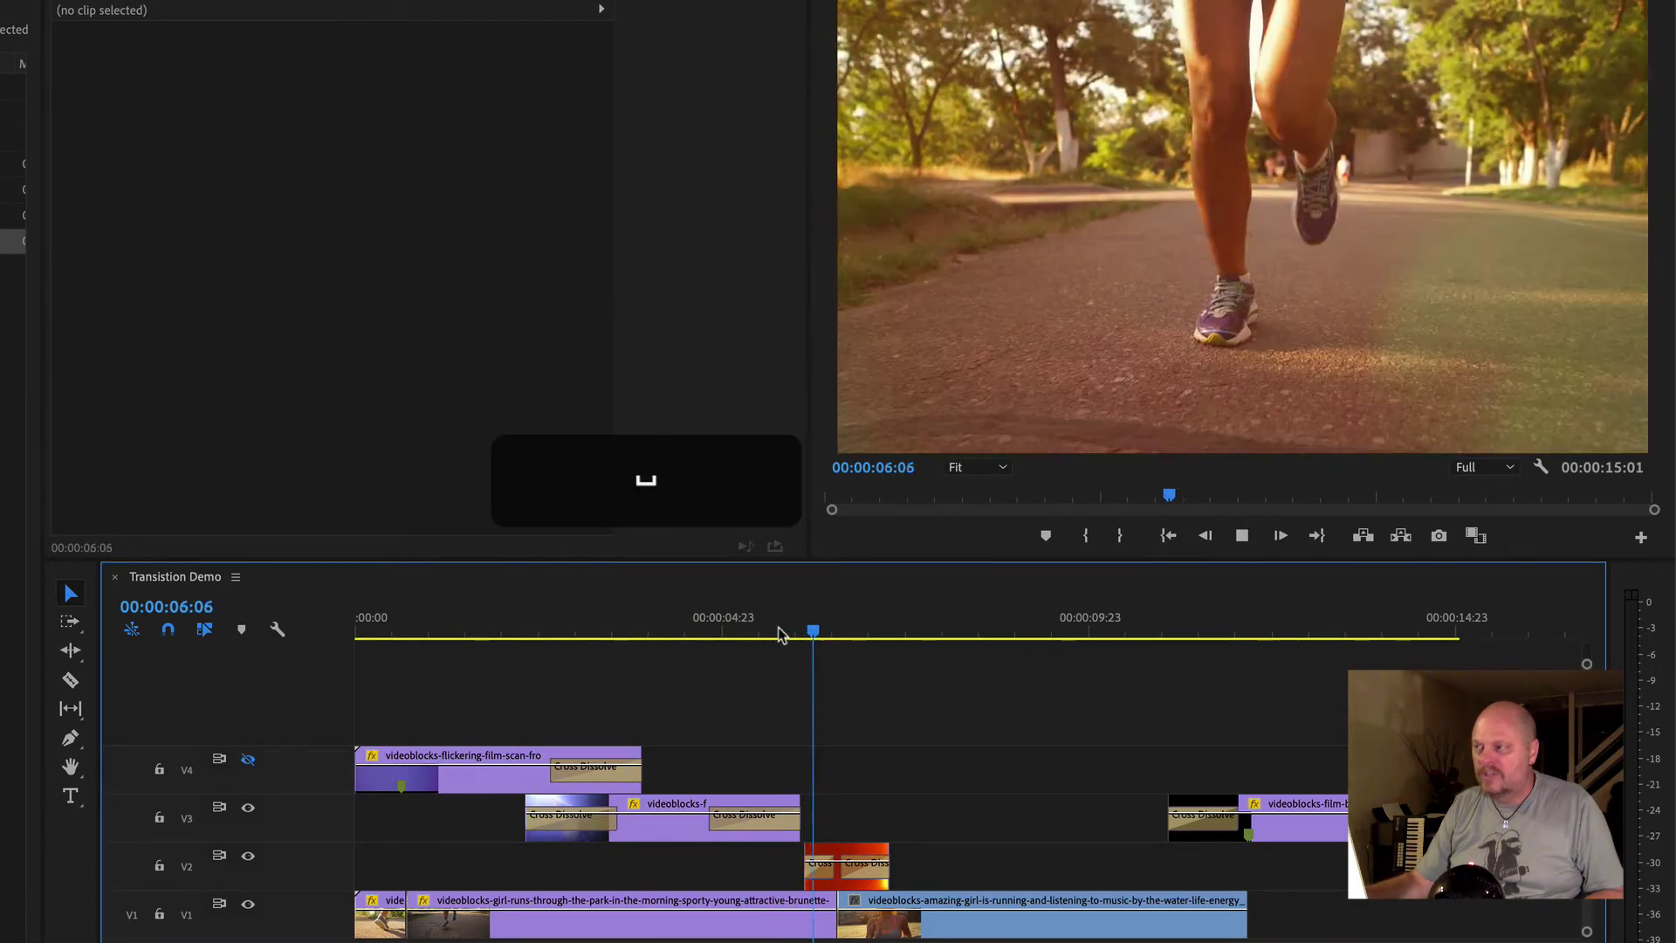
pyautogui.press('space')
pyautogui.moveTo(700, 620); pyautogui.dragTo(455, 635)
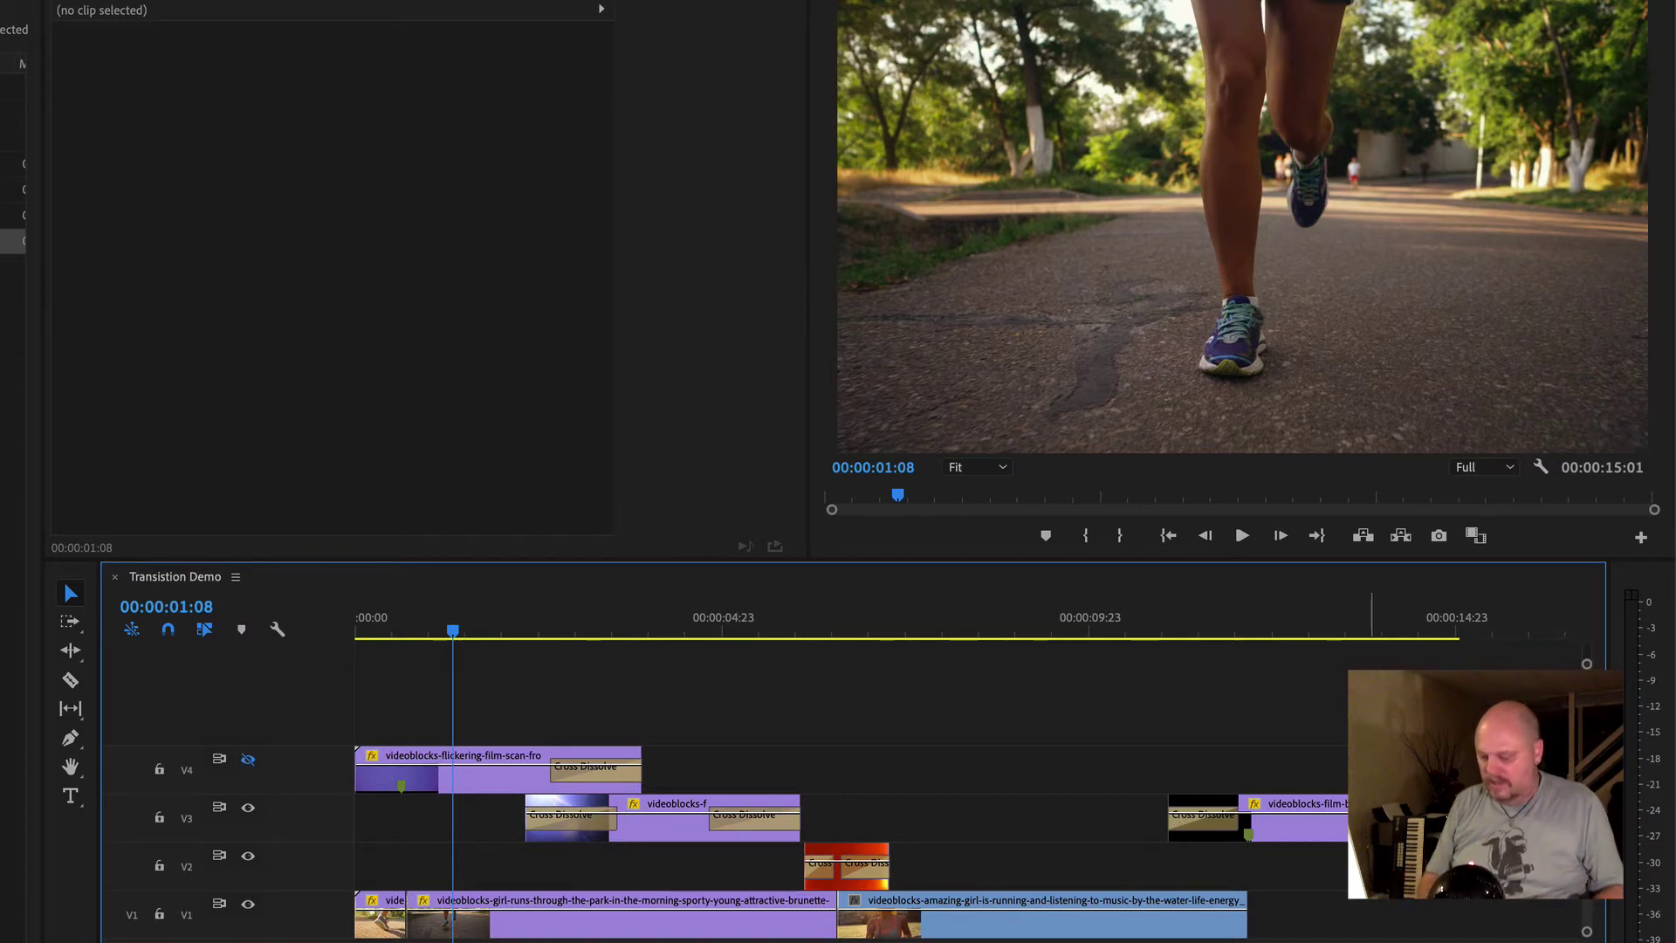
# Move the film-burn-01 clip near the sequence end from V3 to V4 and turn on V4's output
pyautogui.moveTo(1293, 821); pyautogui.dragTo(1293, 772)
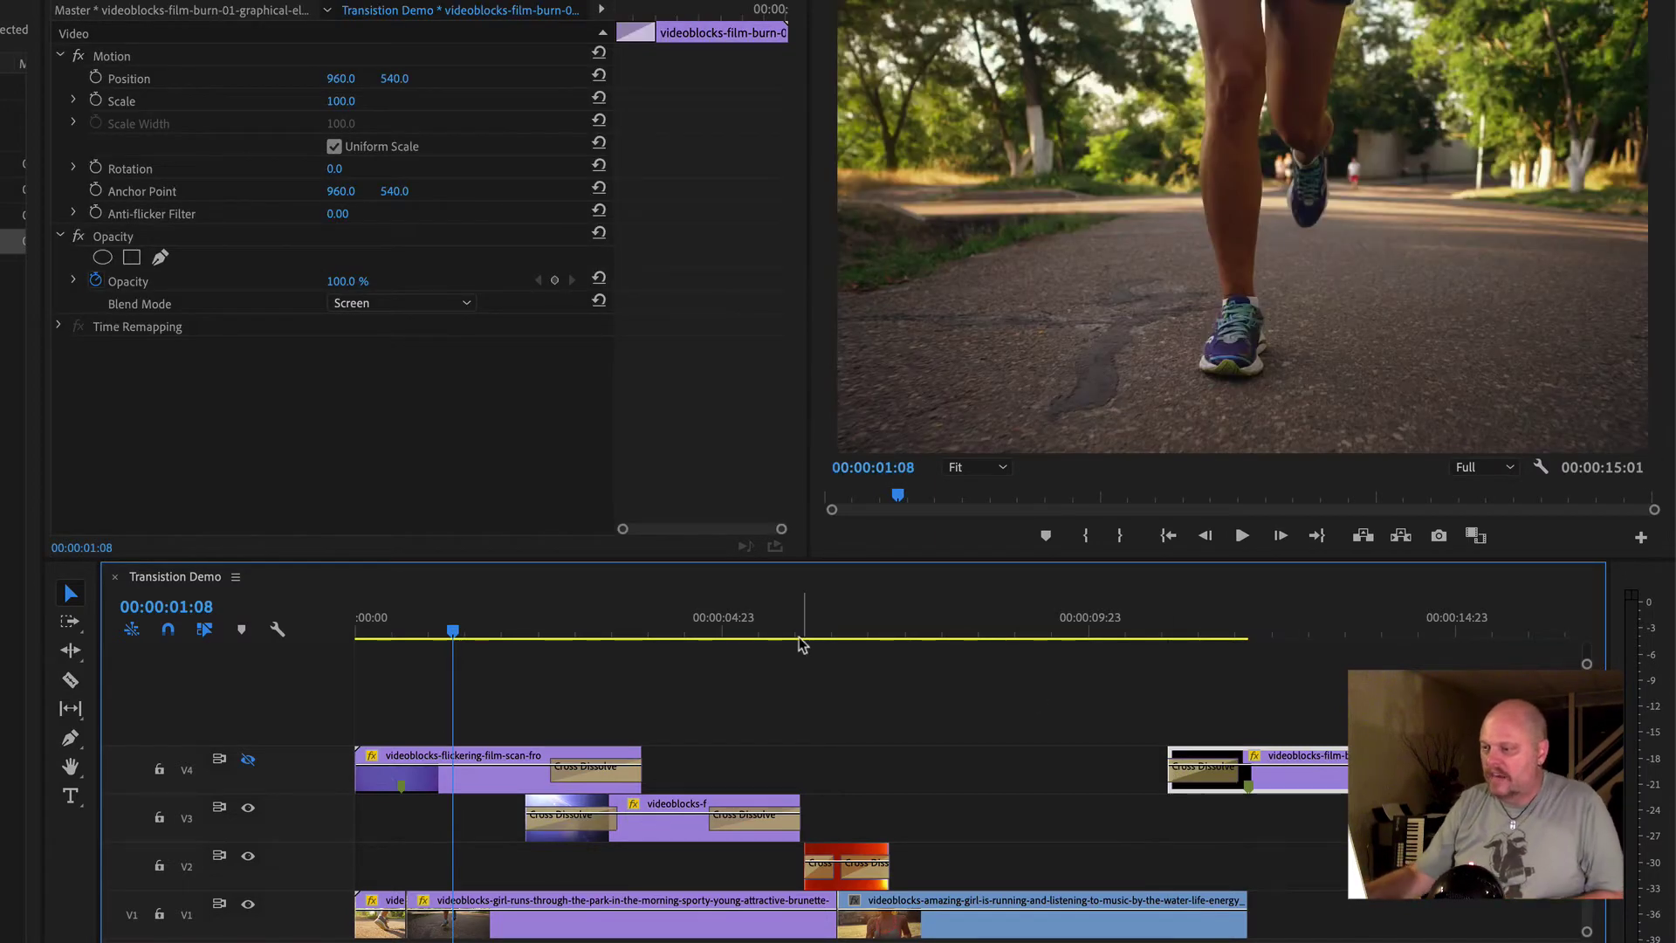
pyautogui.click(517, 627)
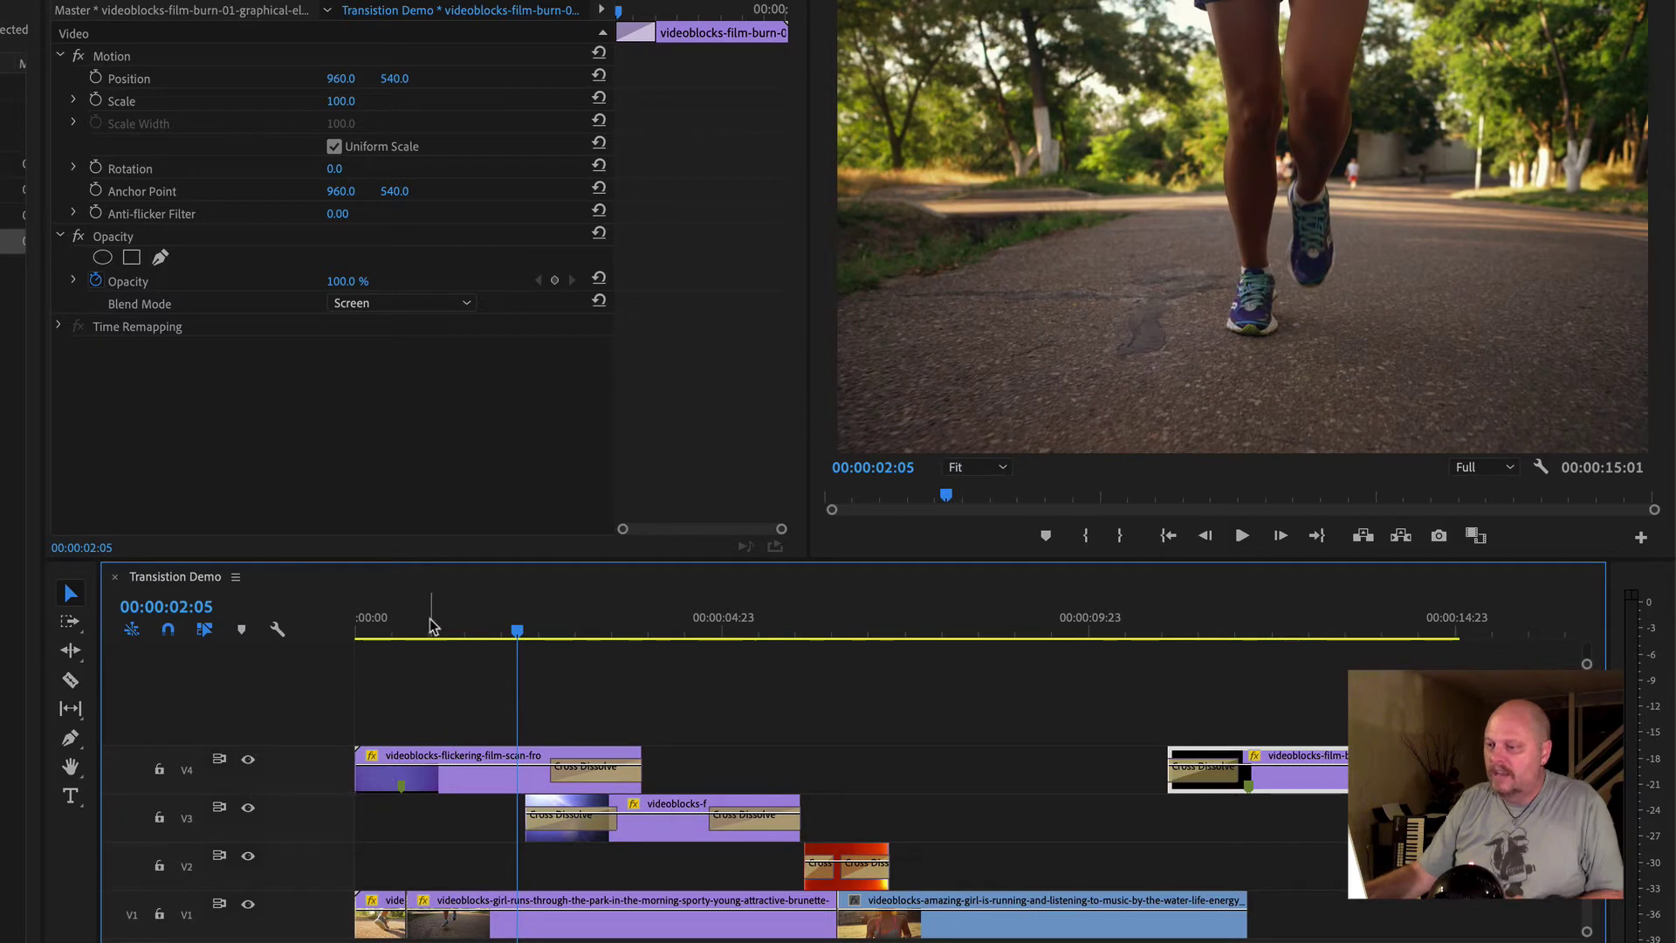
# Return the playhead to 00:00:00:00 and select the flickering film scan clip on V4 to show its effect controls
pyautogui.moveTo(431, 626); pyautogui.dragTo(358, 624)
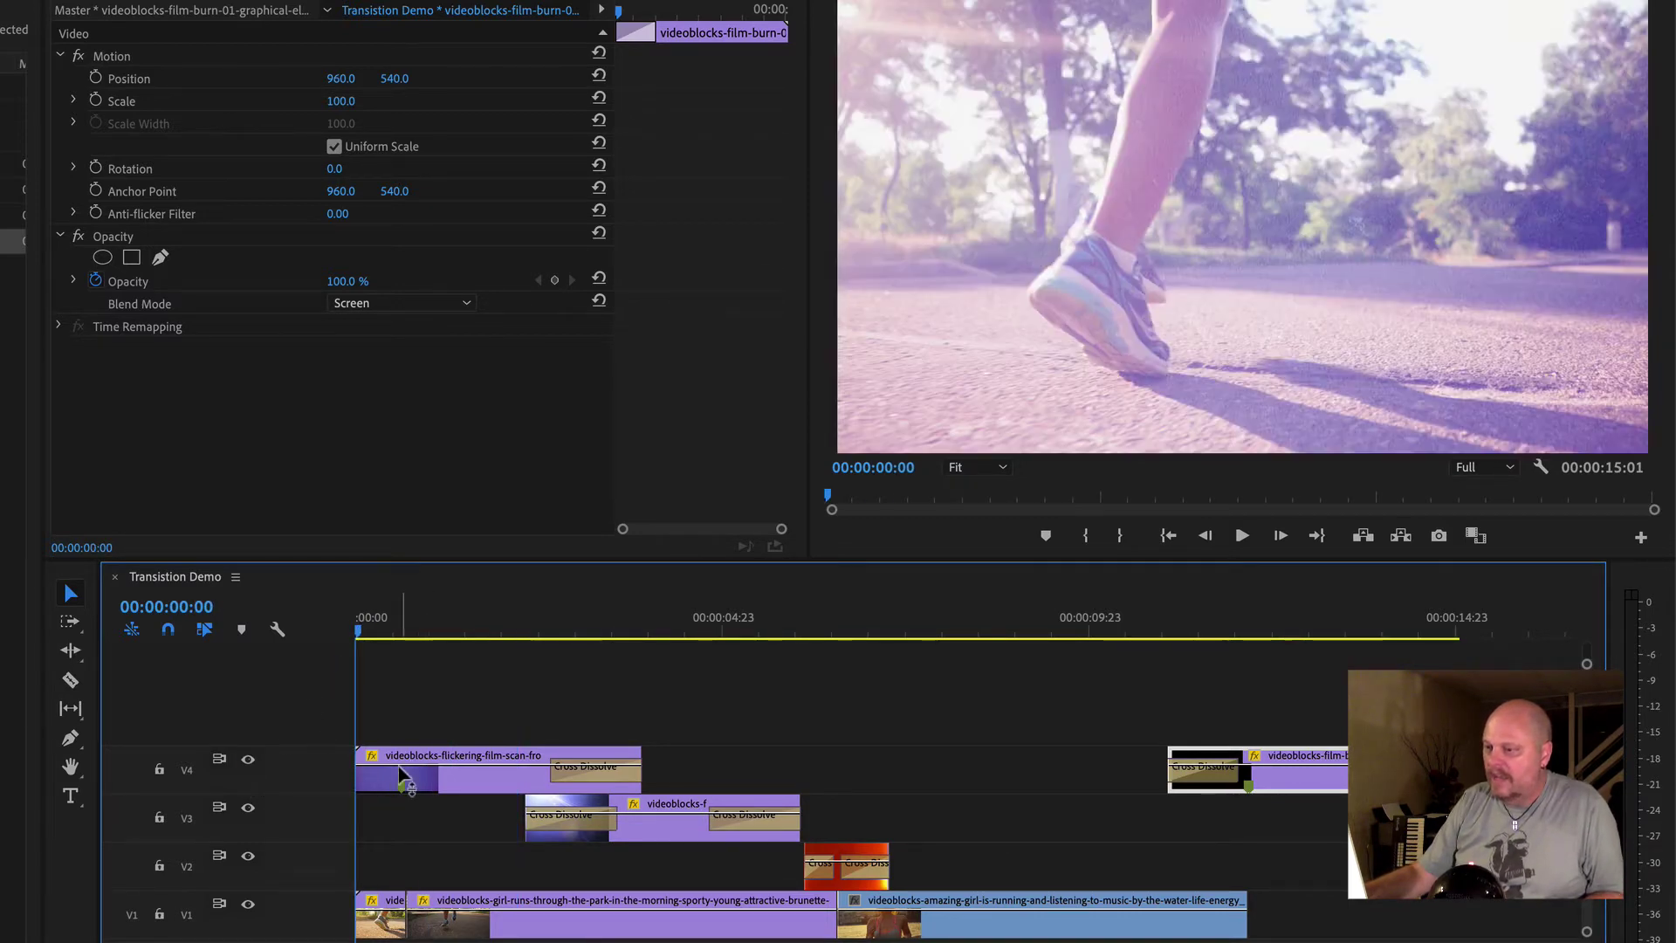
pyautogui.click(421, 777)
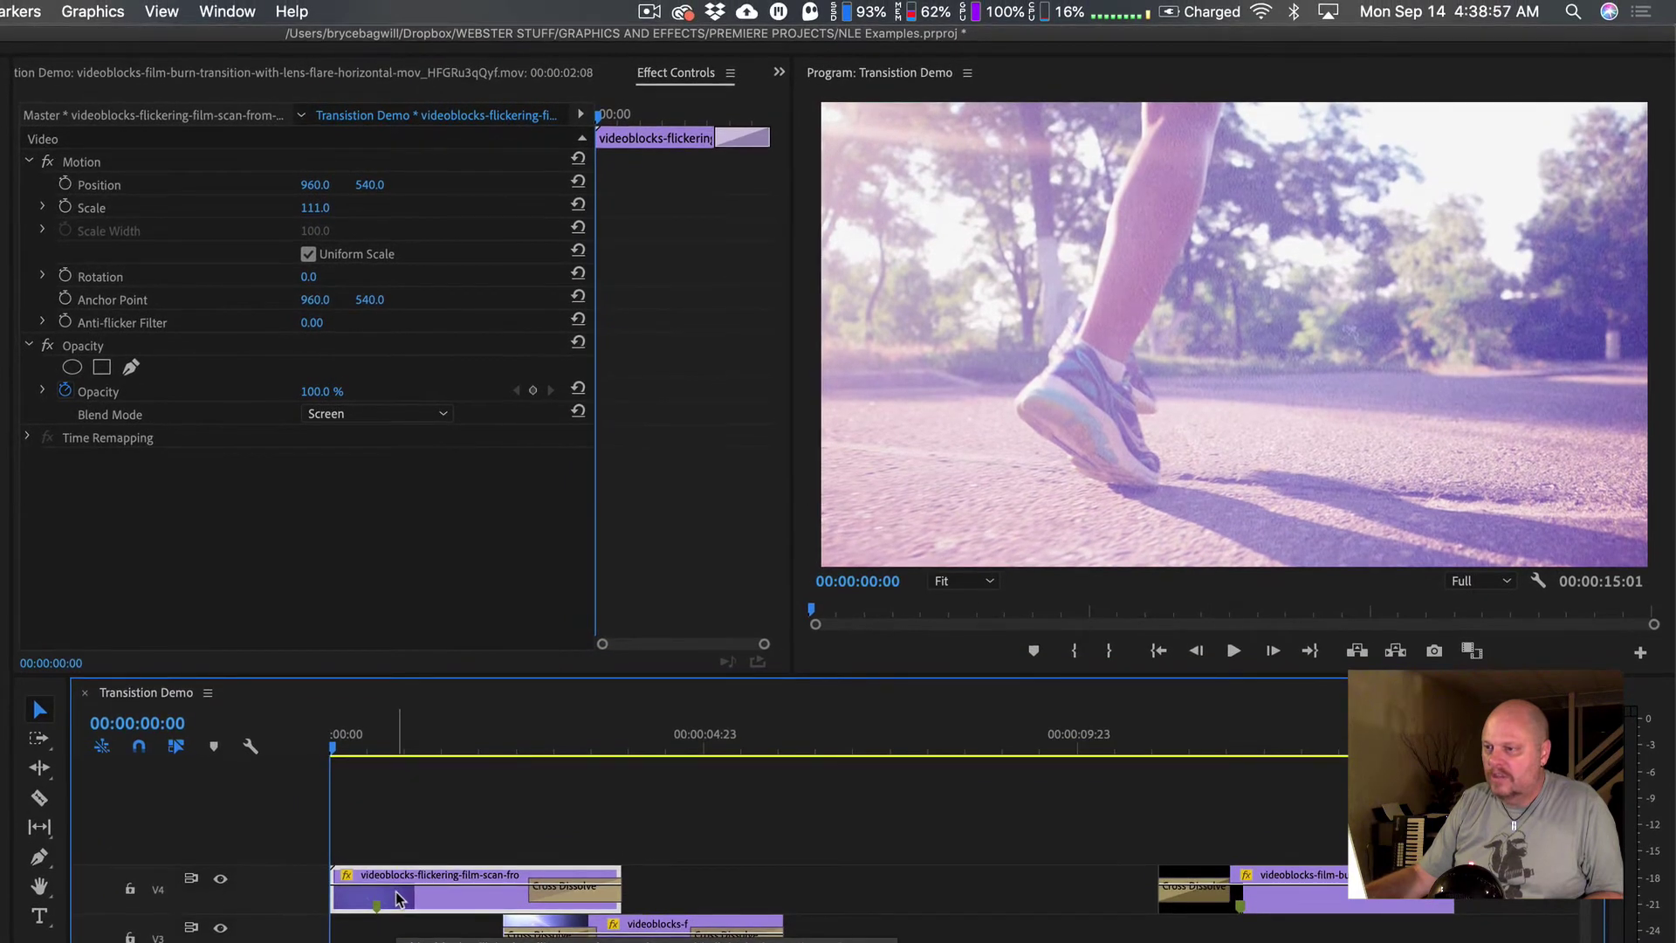
# Preview the V4 flickering film scan source at 00:00:00:10, move the sequence playhead to 00:00:01:12, and show the clip's effect controls
pyautogui.doubleClick(397, 899)
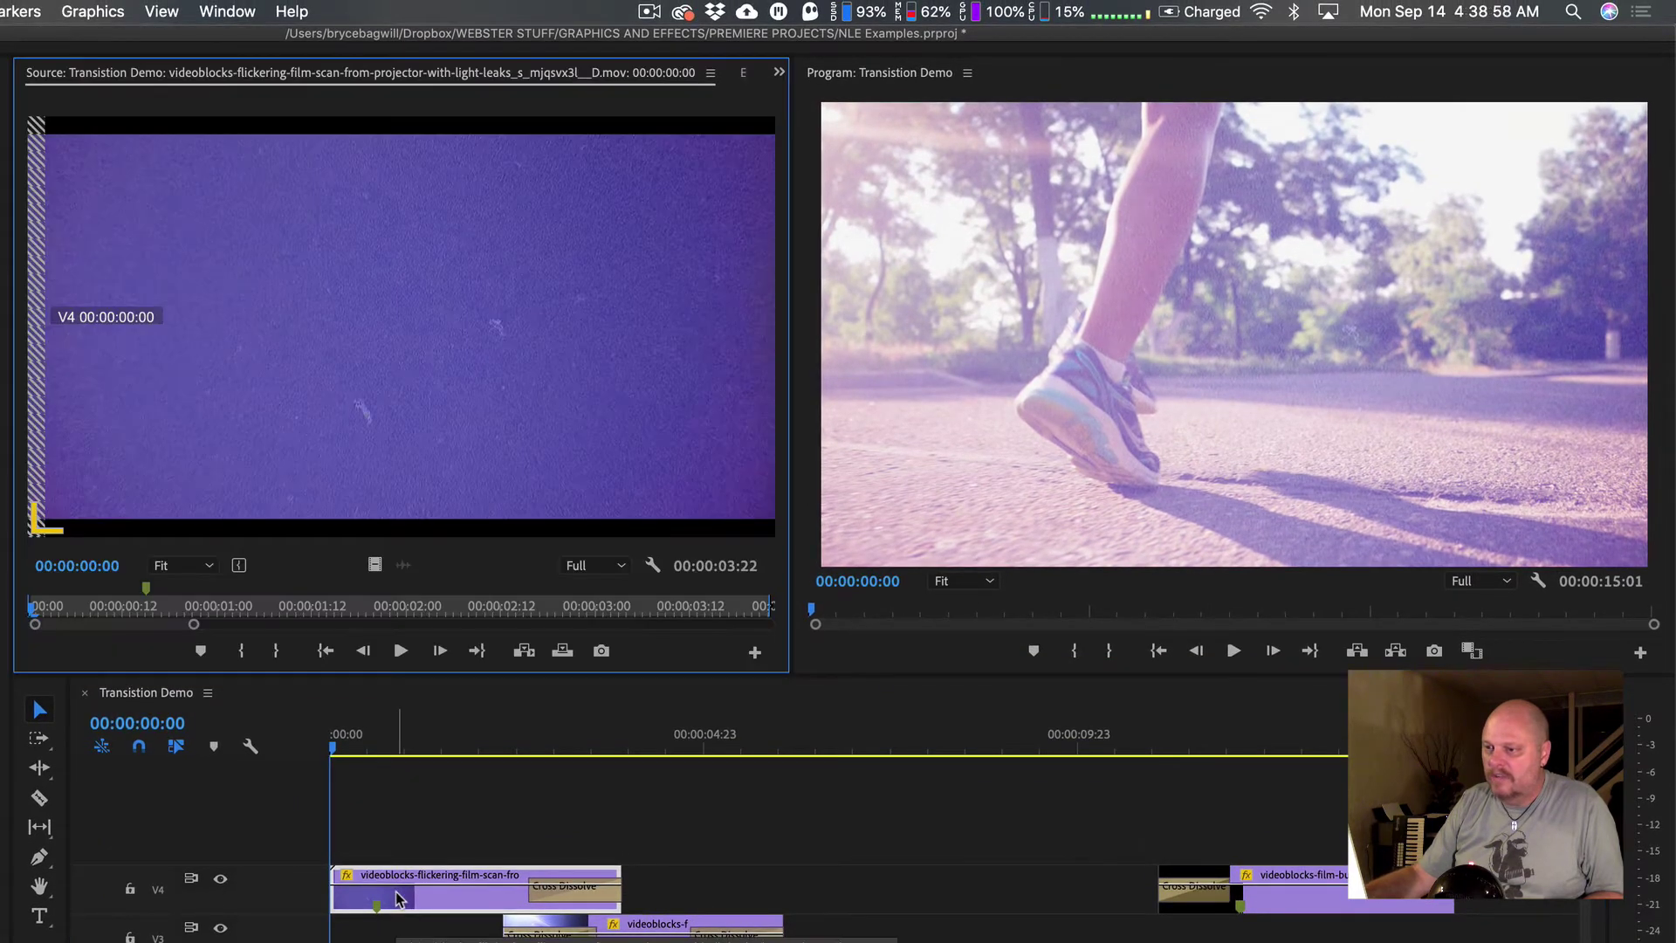
pyautogui.moveTo(96, 605)
pyautogui.mouseDown()
pyautogui.moveTo(446, 605)
pyautogui.moveTo(109, 609)
pyautogui.mouseUp()
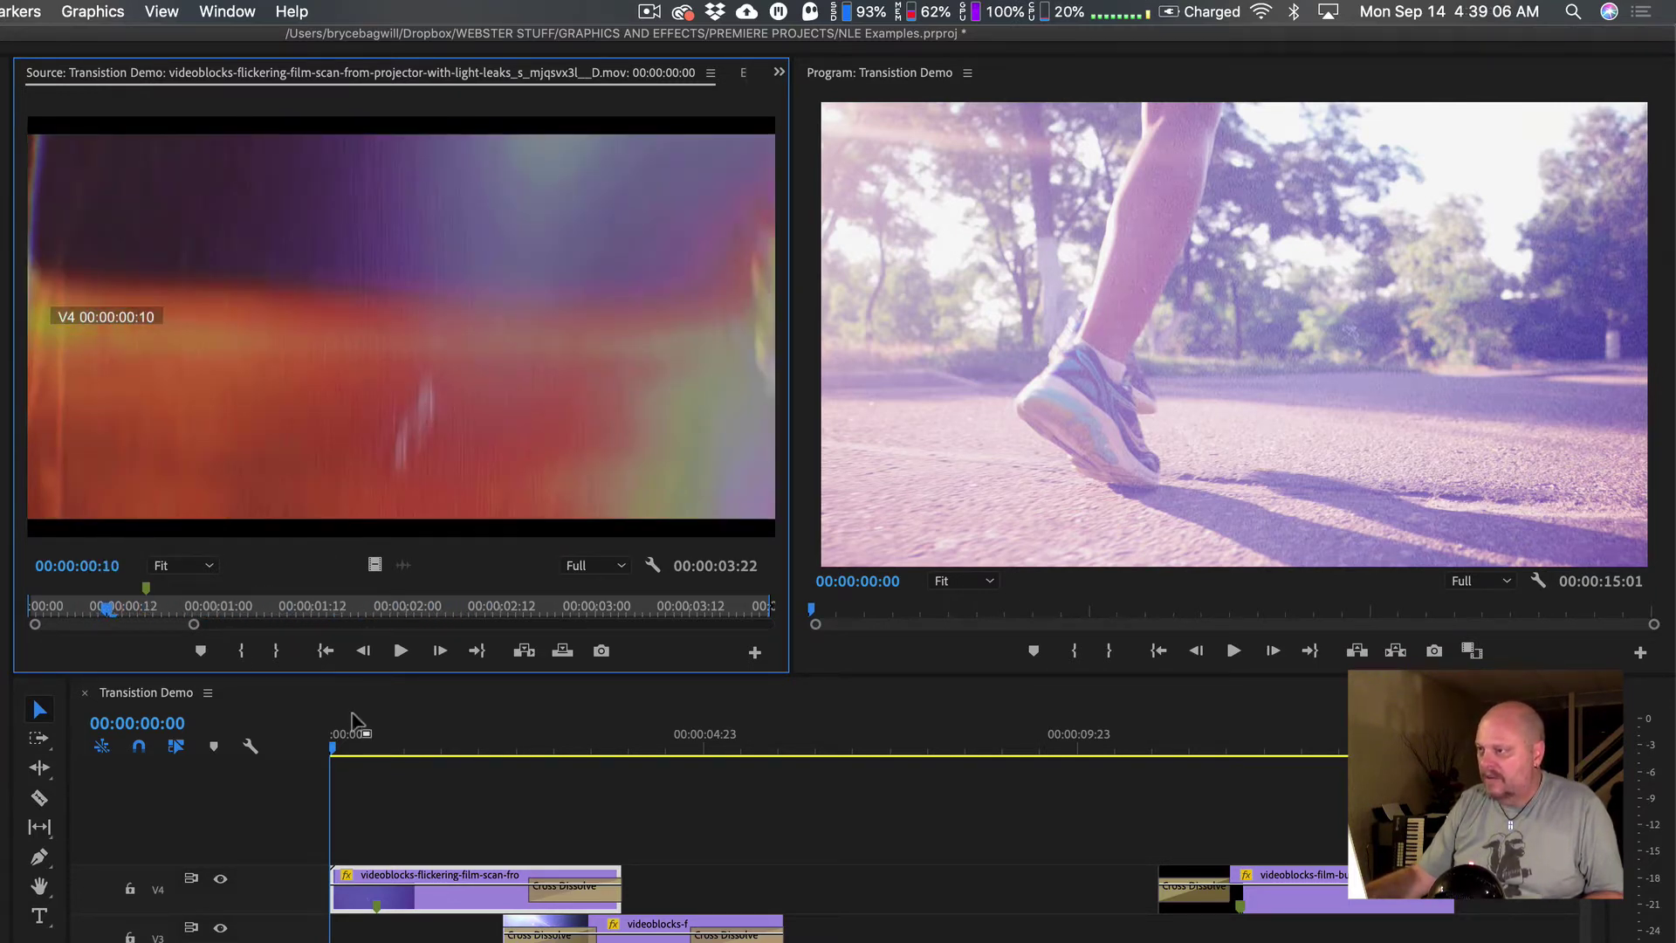
pyautogui.click(441, 749)
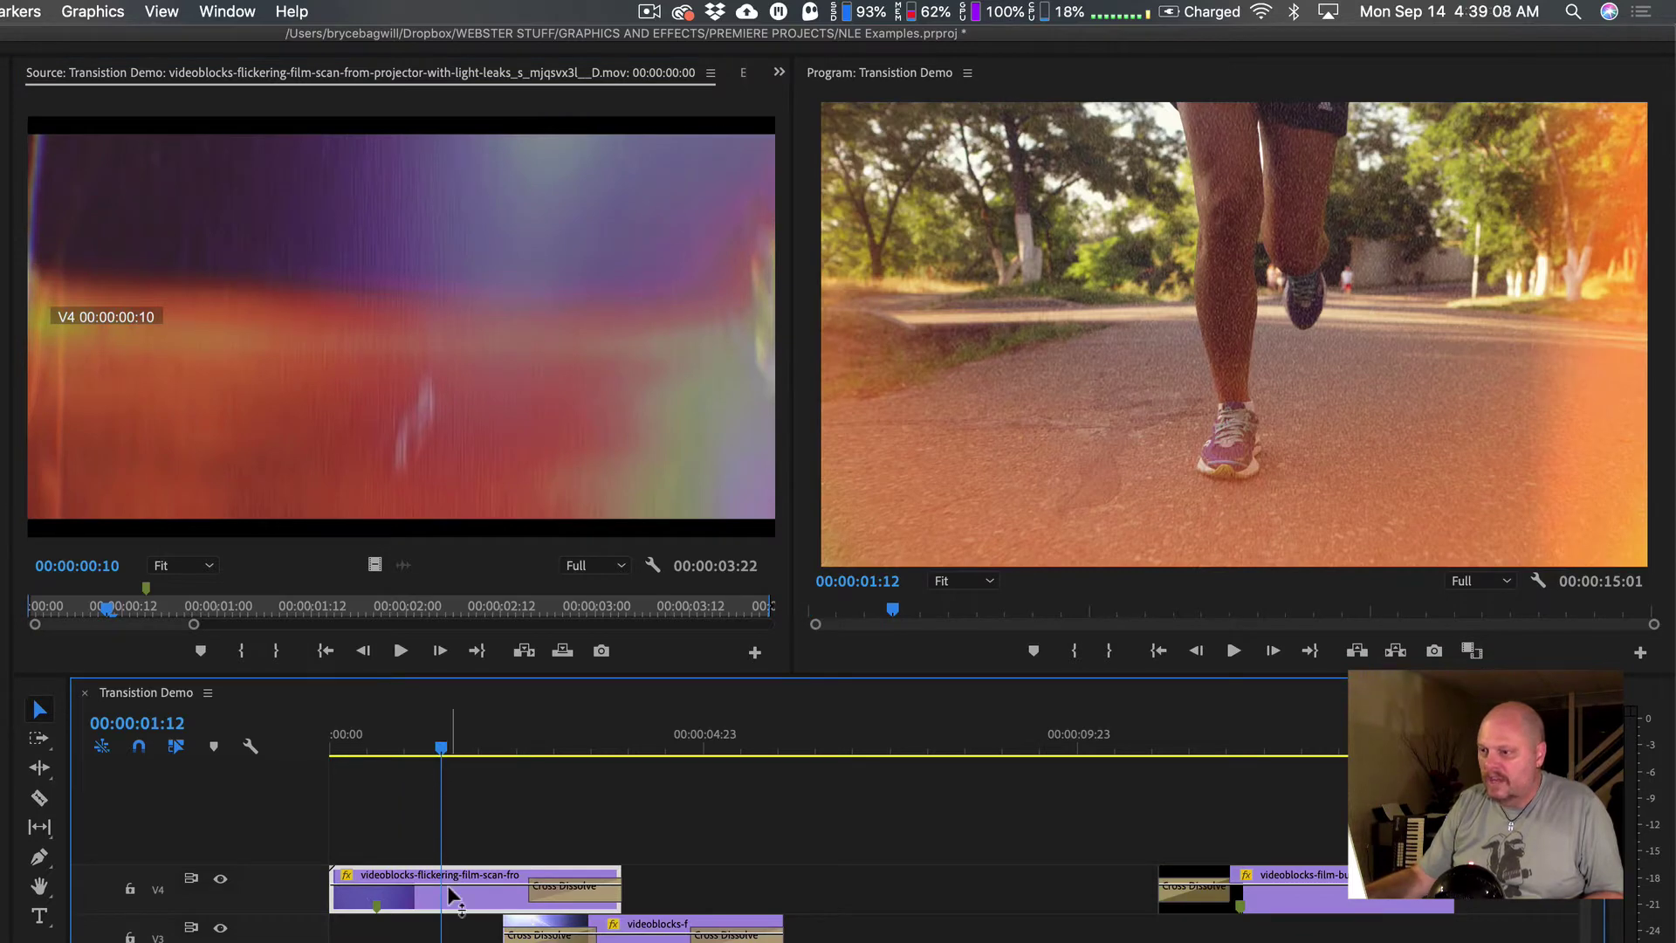
pyautogui.click(781, 73)
pyautogui.click(792, 116)
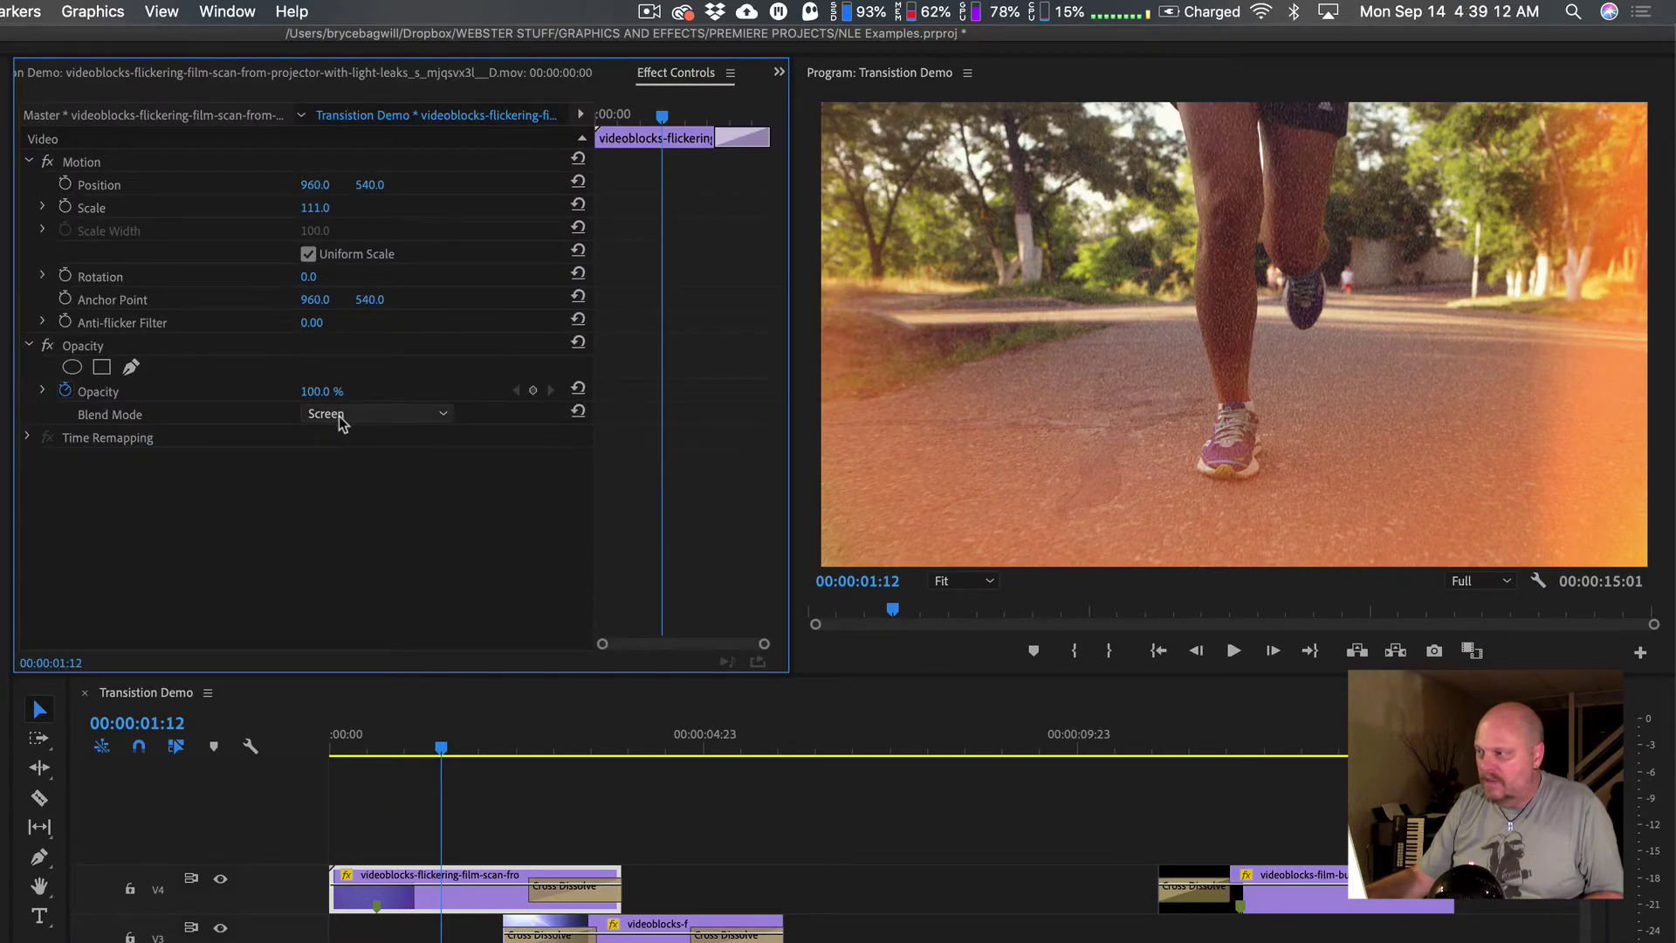
# Scrub the sequence to 00:00:00:15, open the V4 flickering clip as source, and inspect its marker at 00:00:00:14
pyautogui.moveTo(441, 744); pyautogui.dragTo(379, 744)
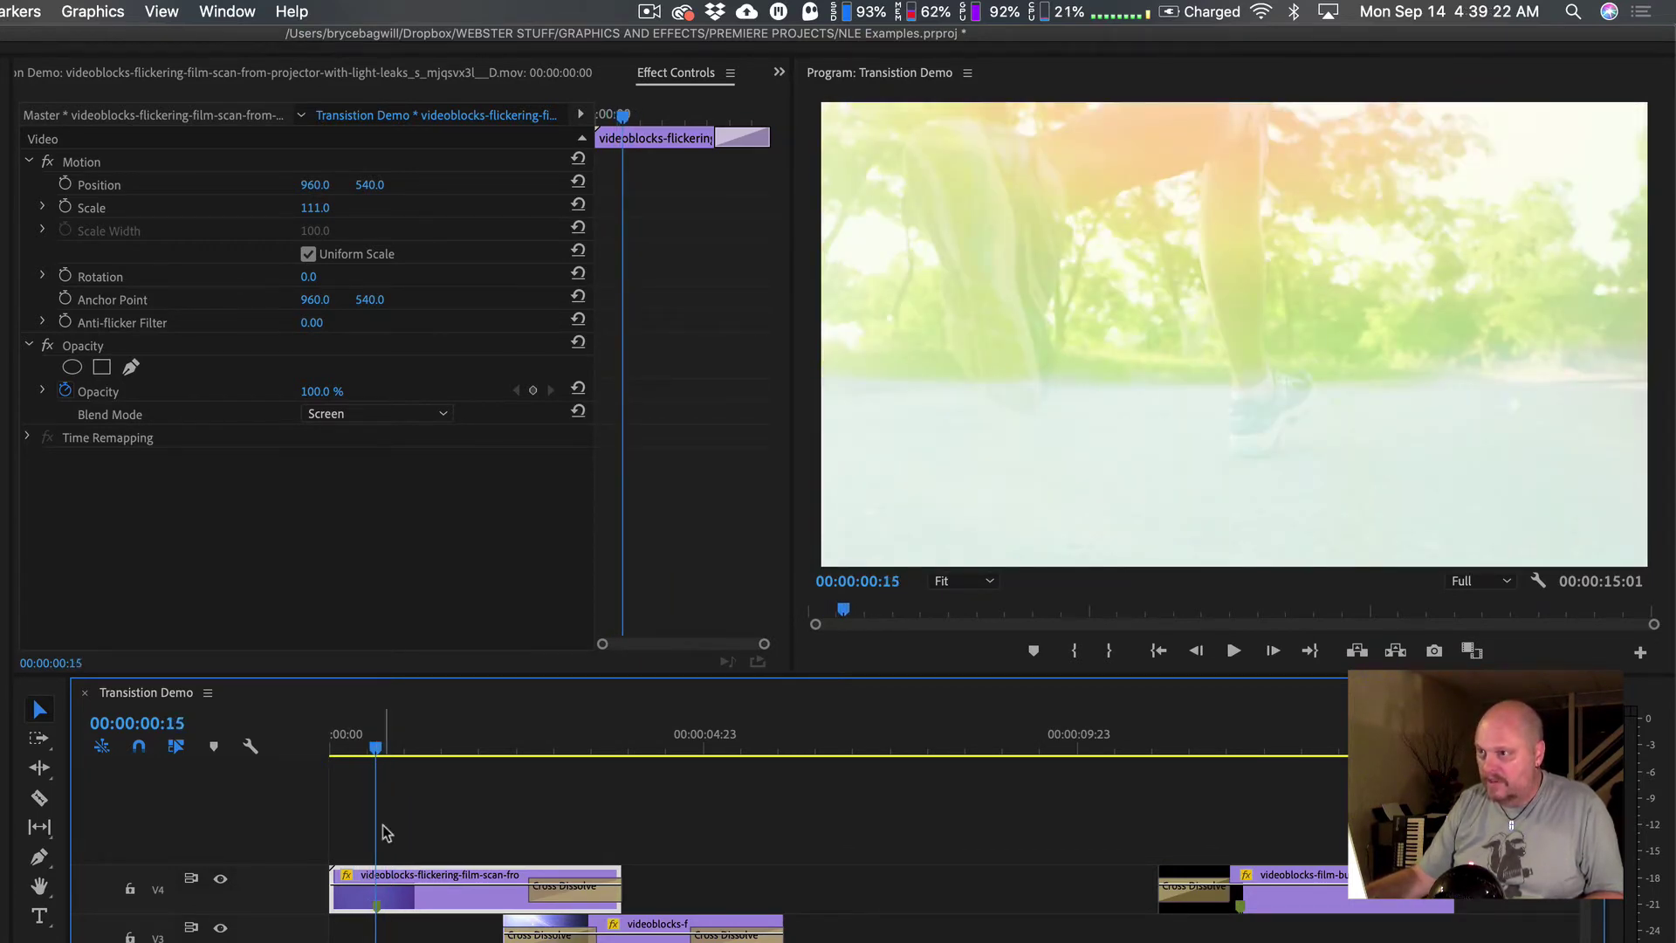
pyautogui.press('=')
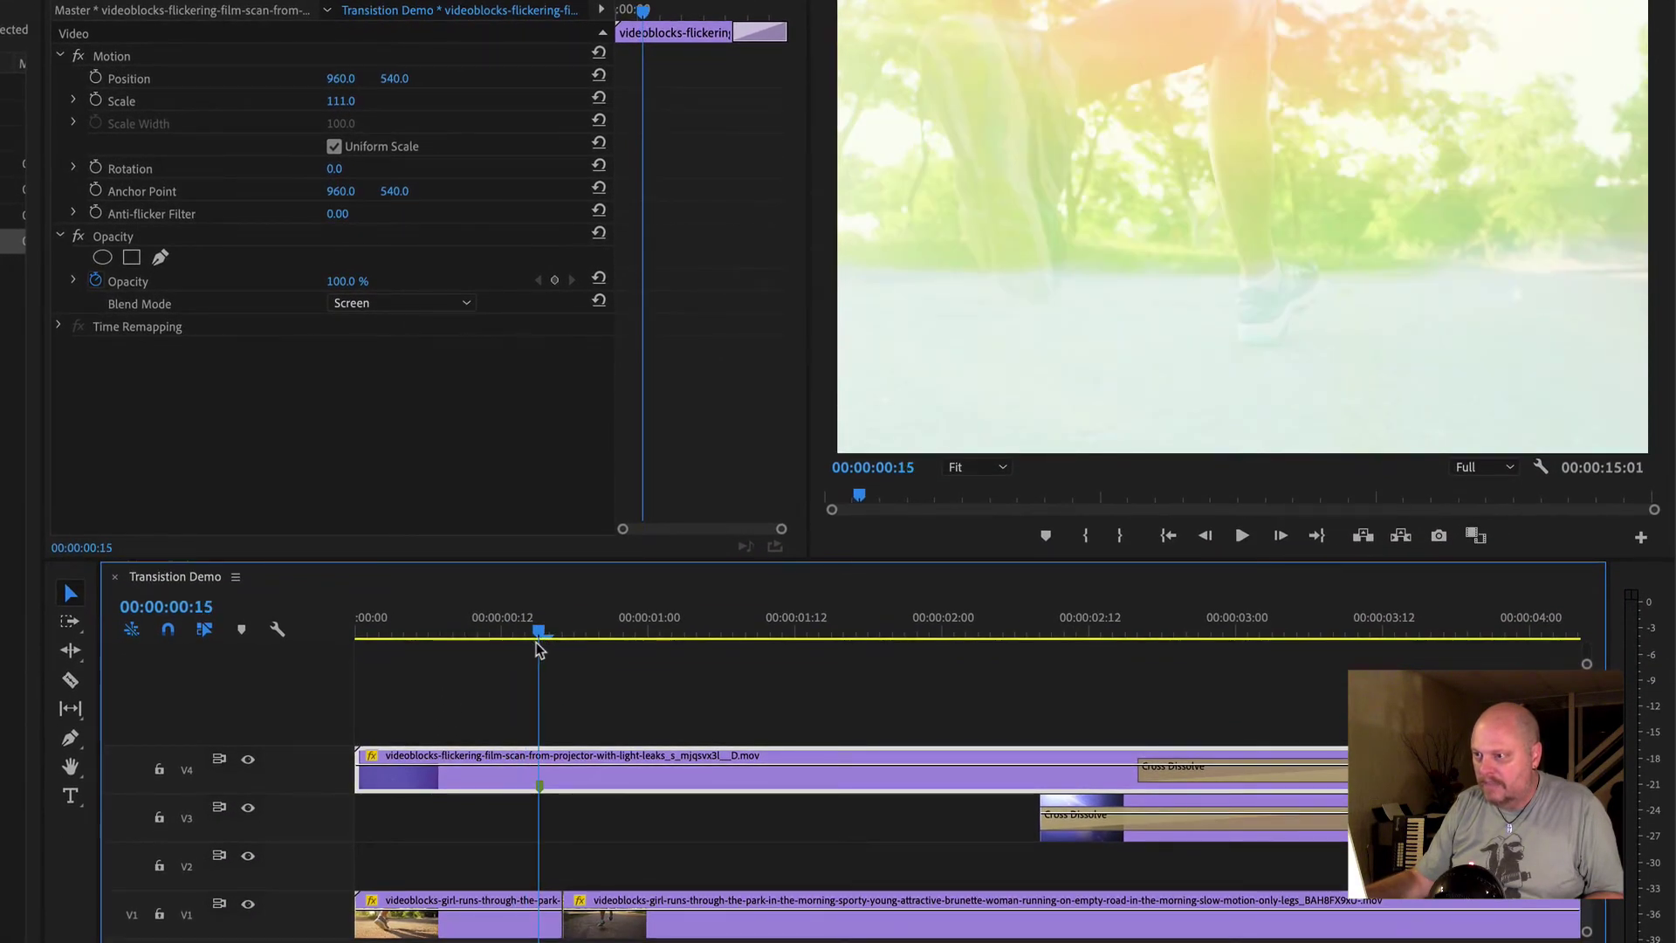
pyautogui.doubleClick(555, 786)
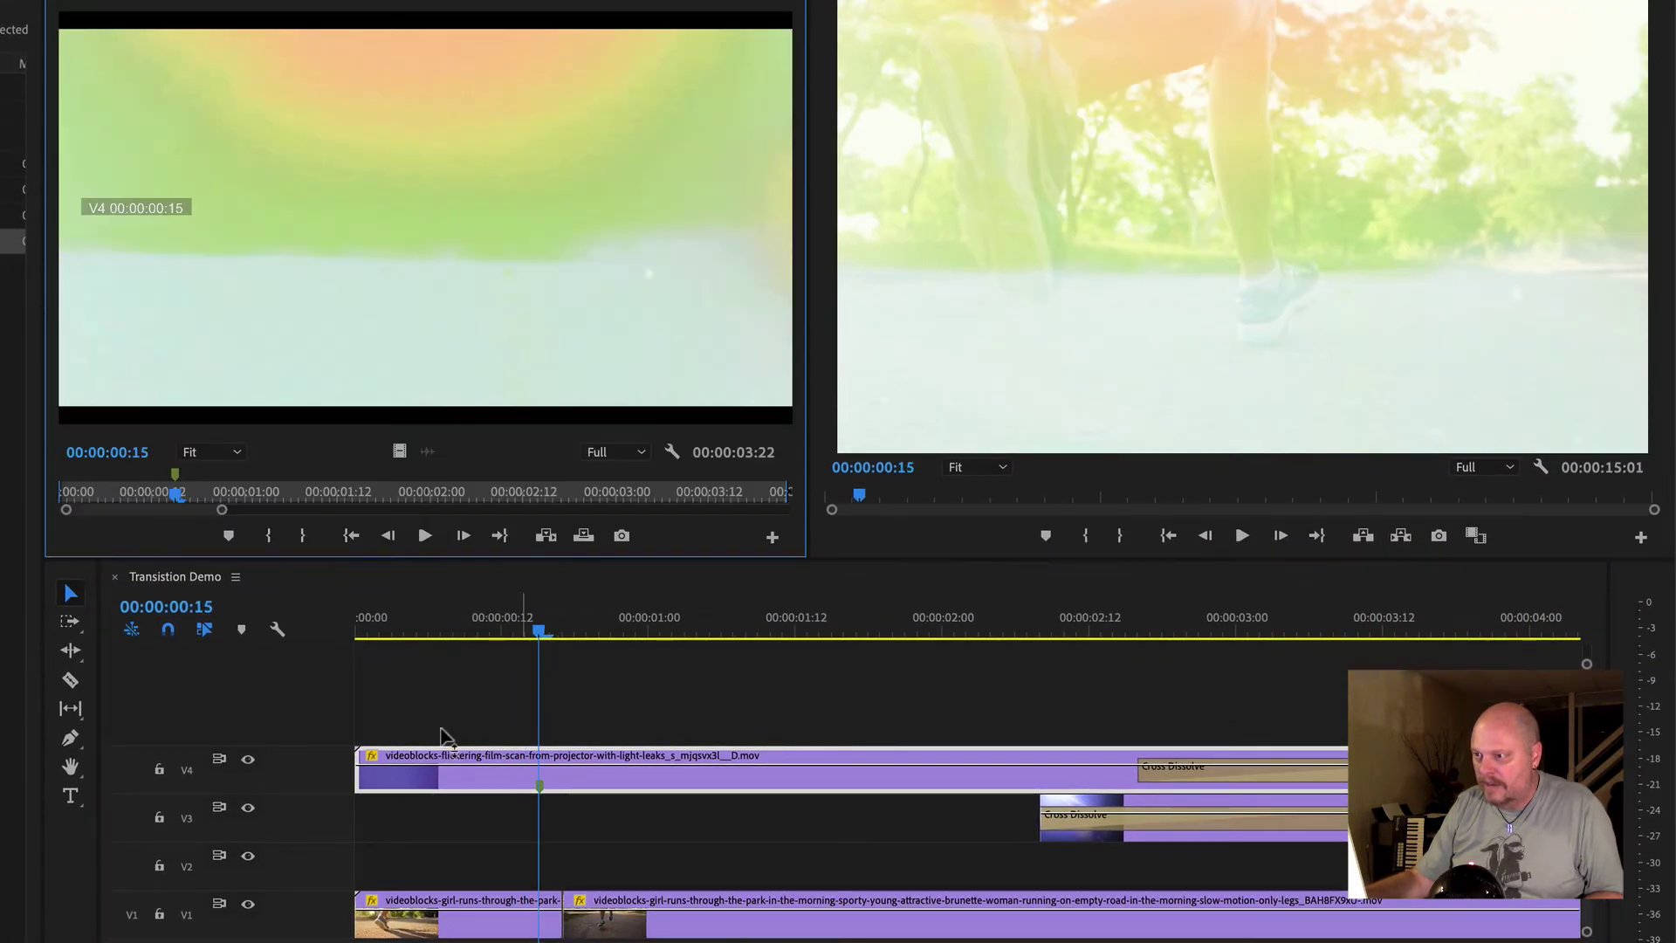
pyautogui.doubleClick(176, 476)
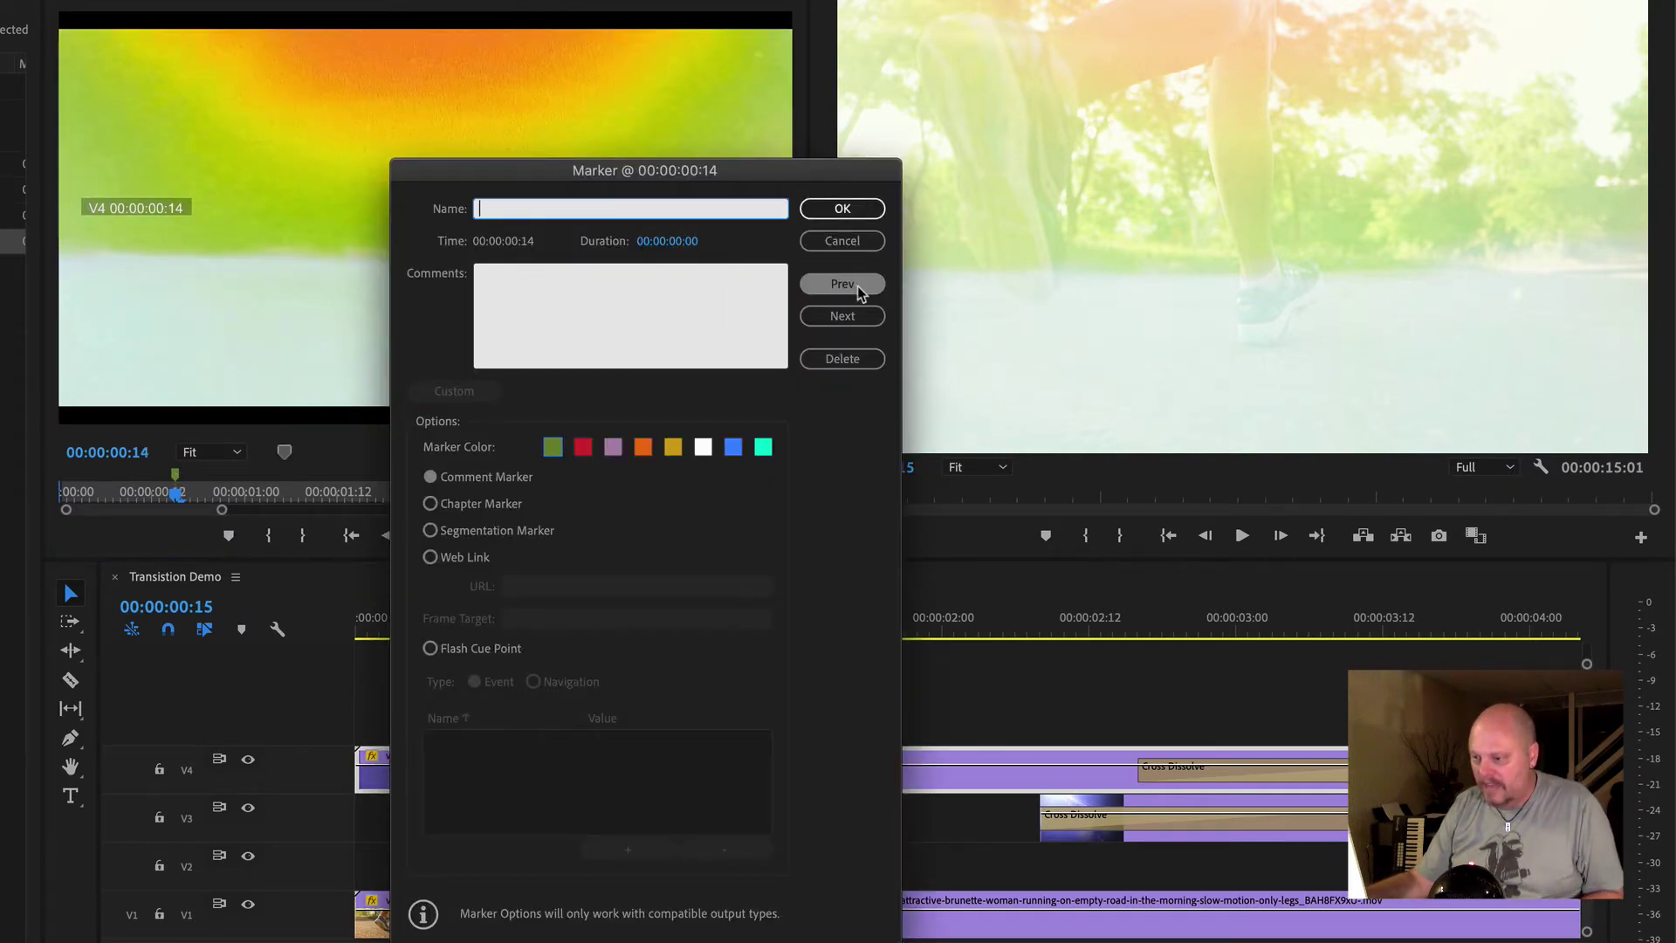
pyautogui.click(862, 244)
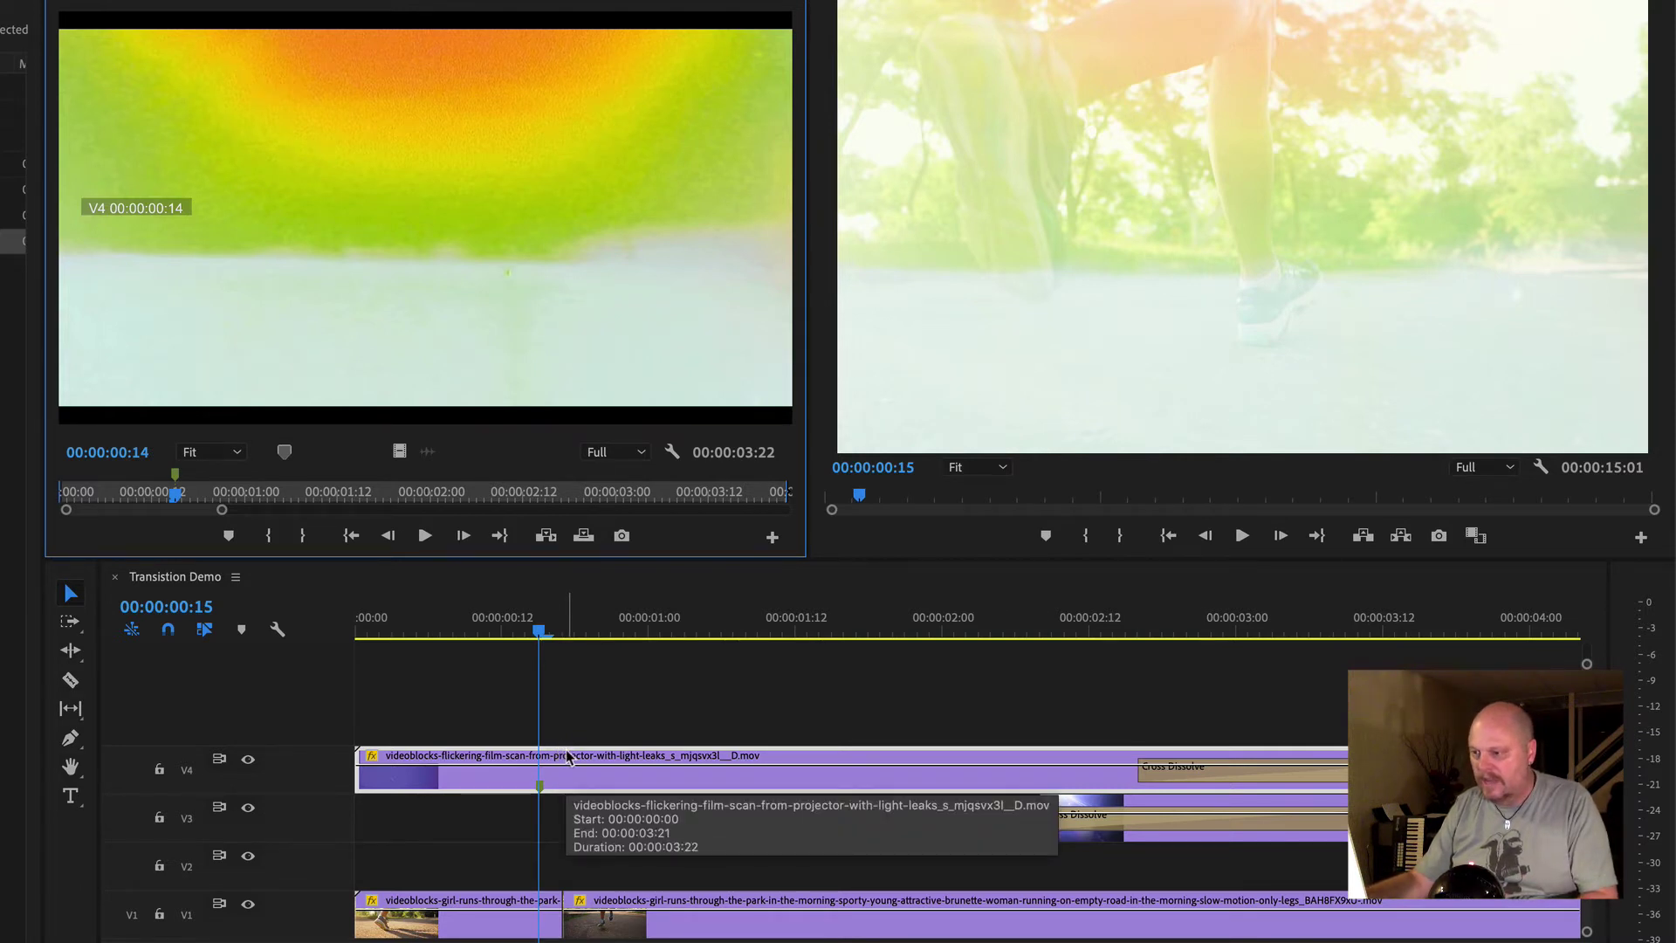
# Try aligning the V4 flickering clip's marker with the first V1 cut and extending the clip's start, and undo the shift
pyautogui.moveTo(567, 756); pyautogui.dragTo(589, 760)
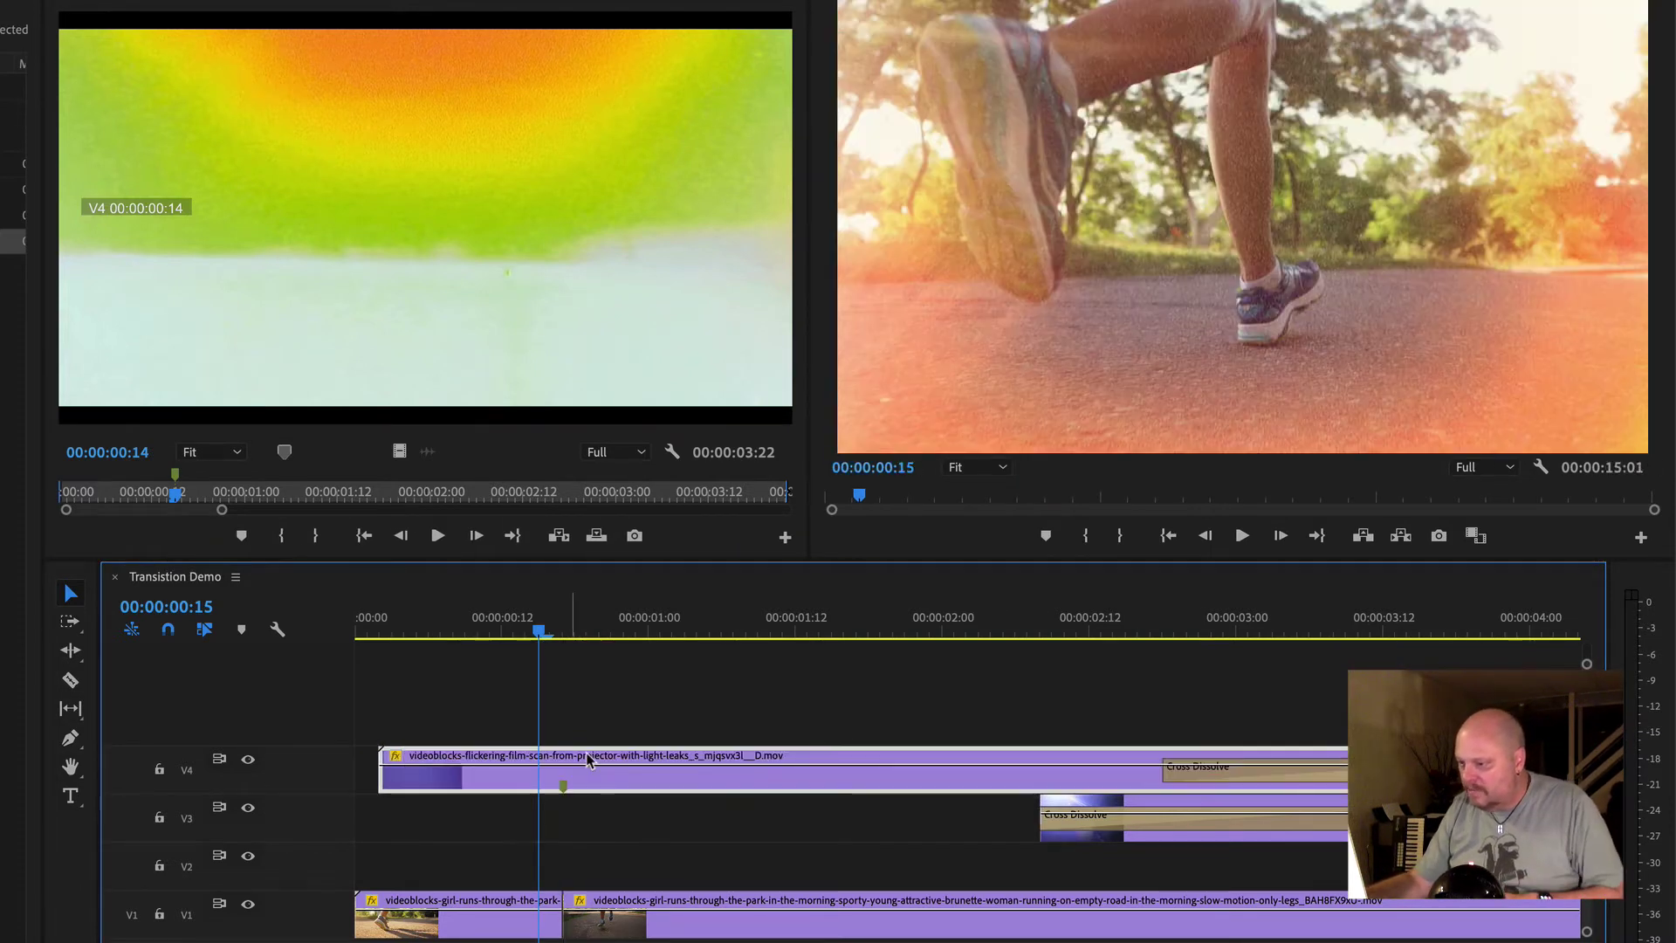
pyautogui.moveTo(546, 630); pyautogui.dragTo(392, 647)
pyautogui.moveTo(390, 773); pyautogui.dragTo(370, 773)
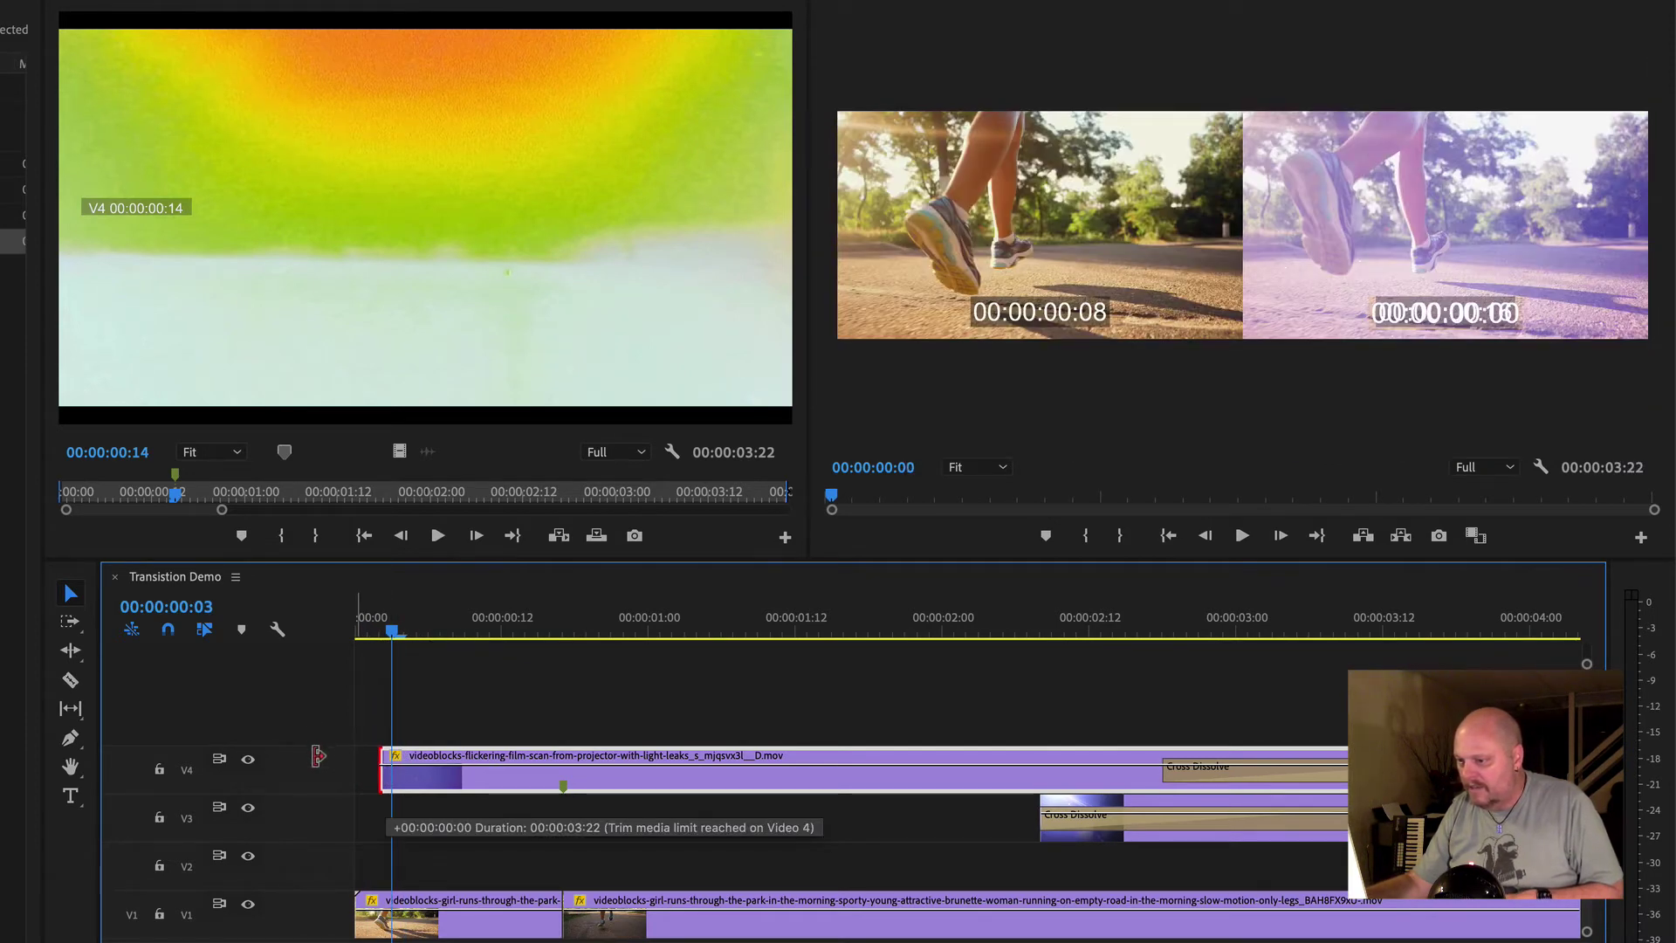
pyautogui.moveTo(307, 743); pyautogui.dragTo(416, 727)
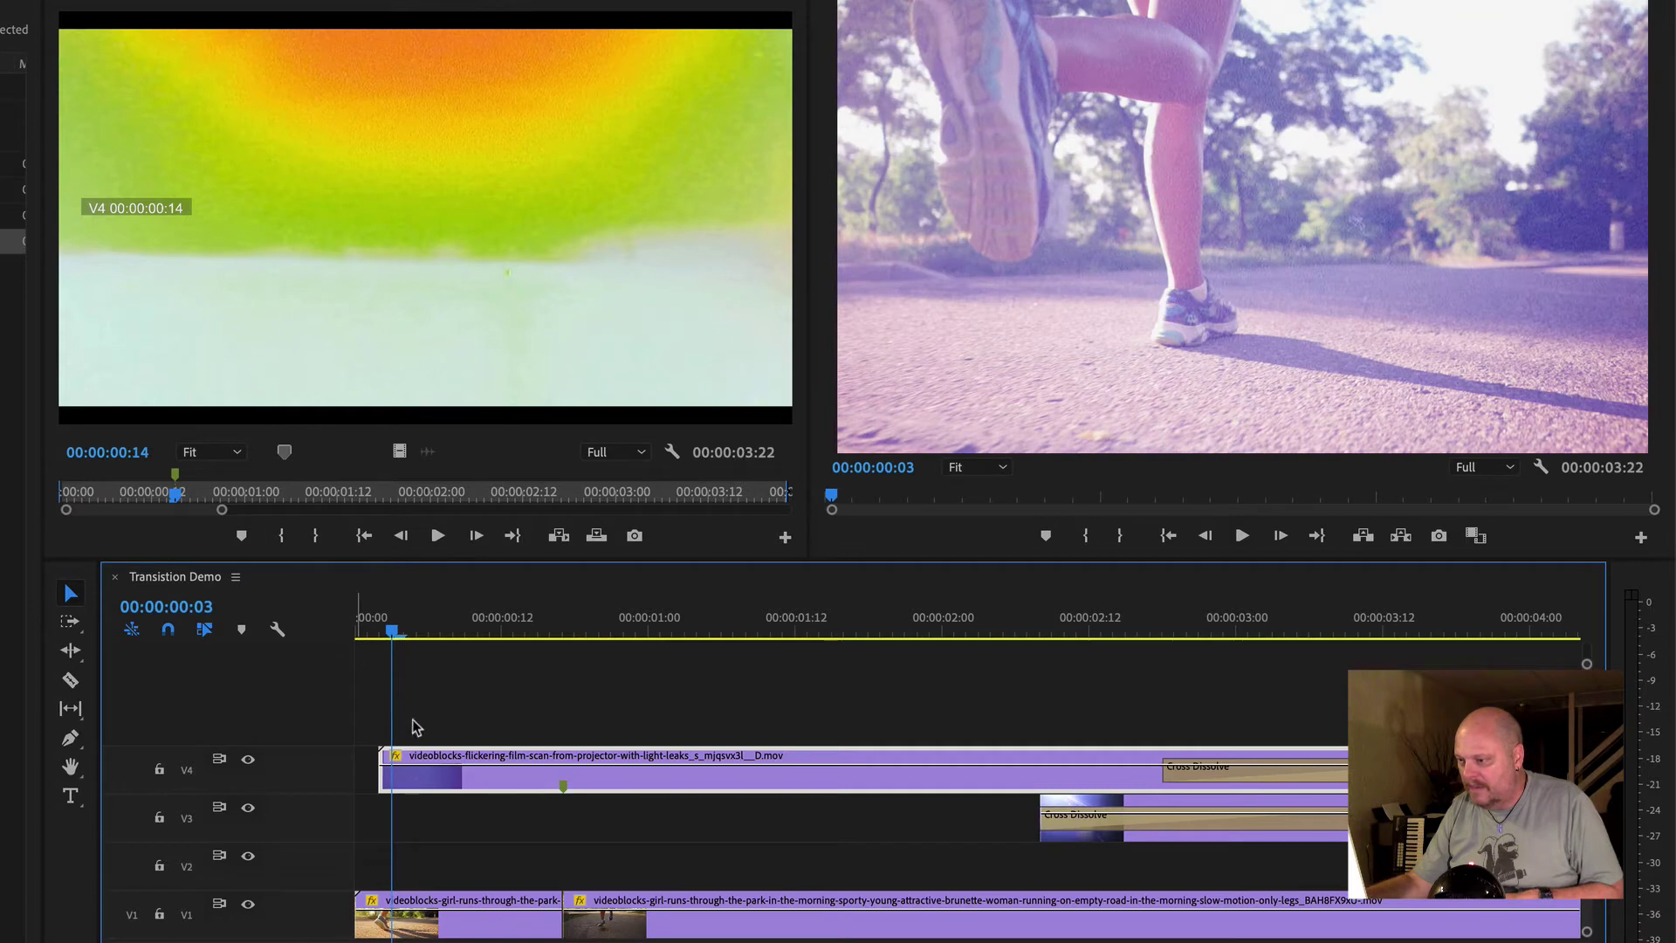
pyautogui.click(417, 631)
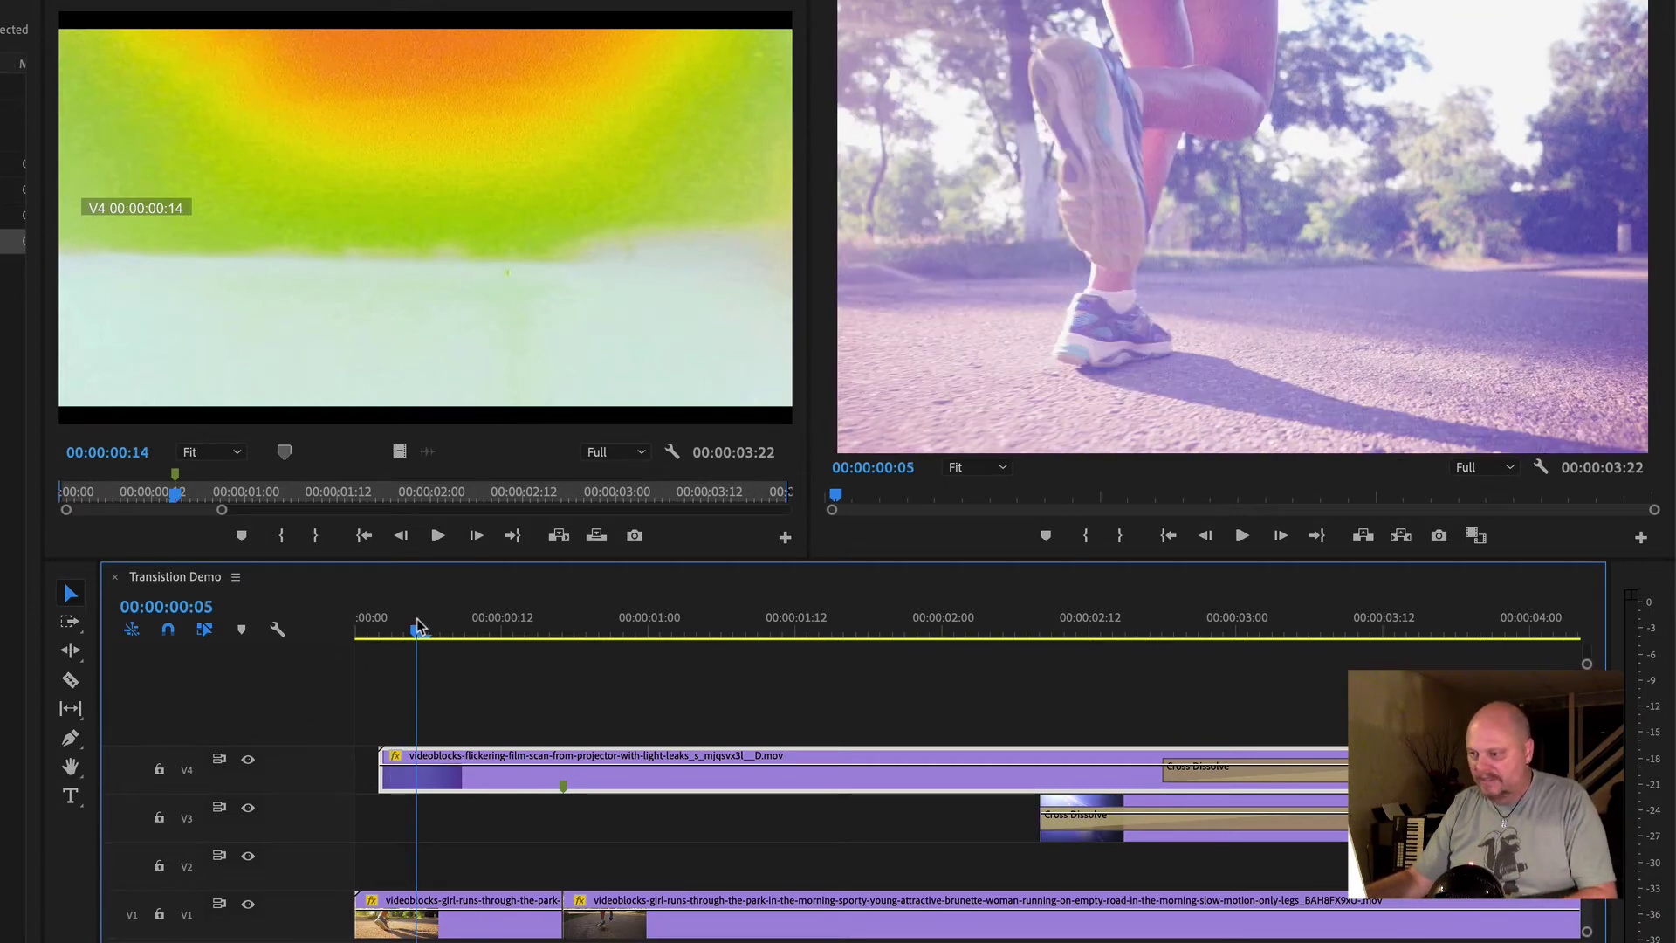
pyautogui.press('super+z')
# Play the sequence from the beginning through the V4 and V3 overlays with the whole sequence fitted in the timeline
pyautogui.press('space')
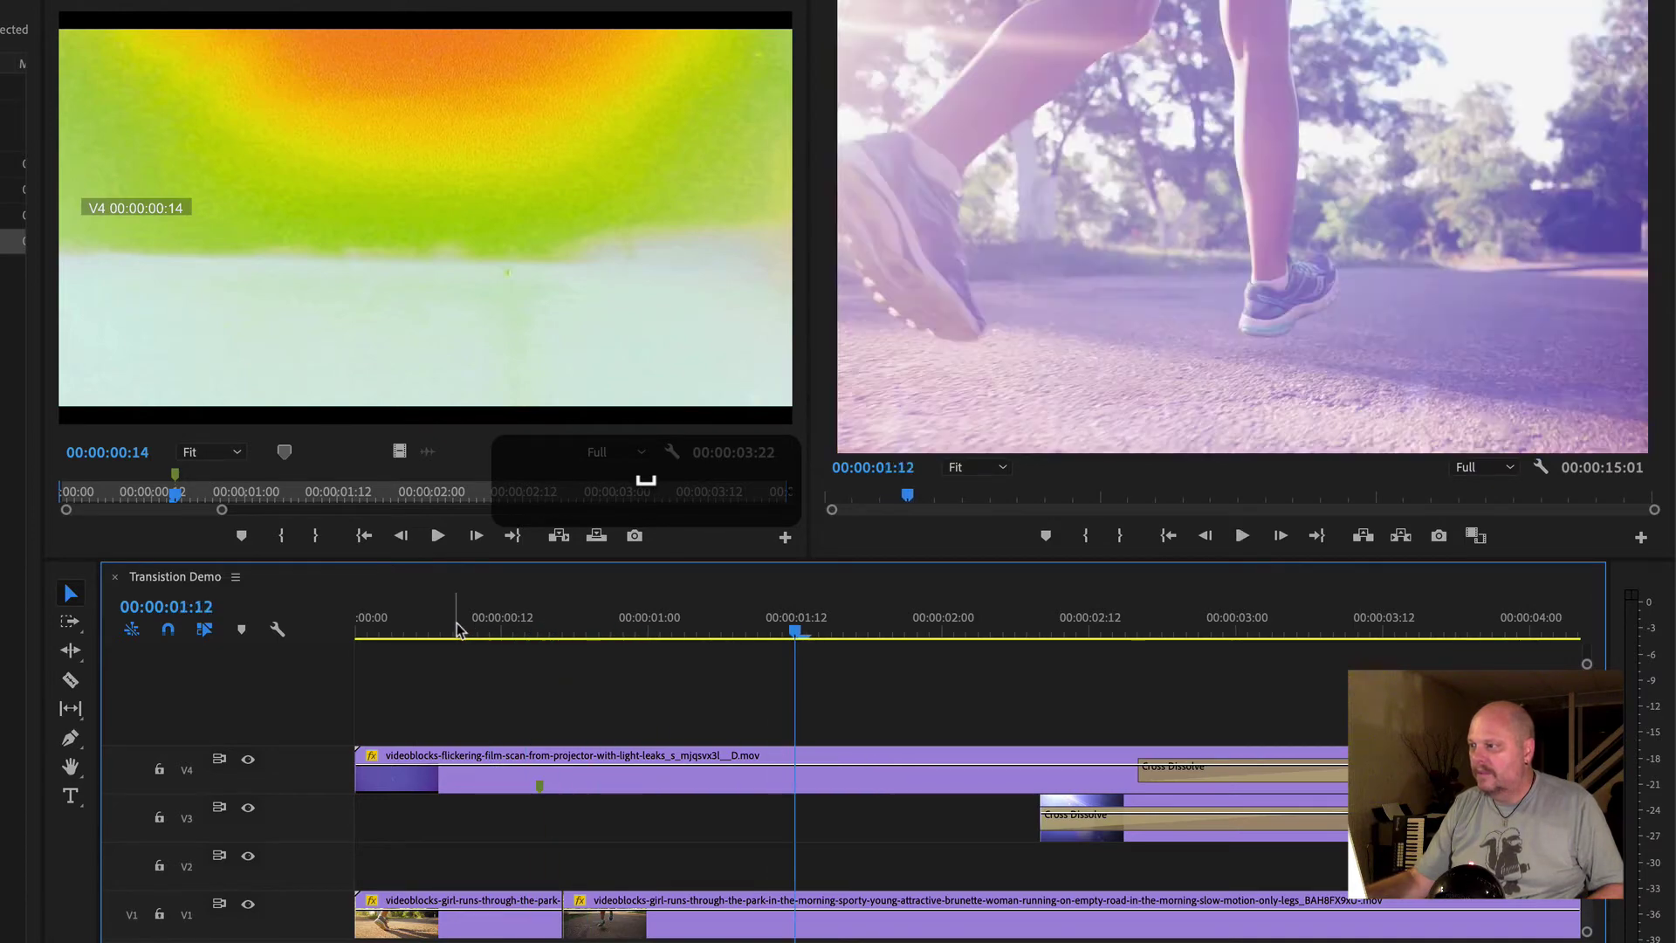
pyautogui.click(351, 620)
pyautogui.press('space')
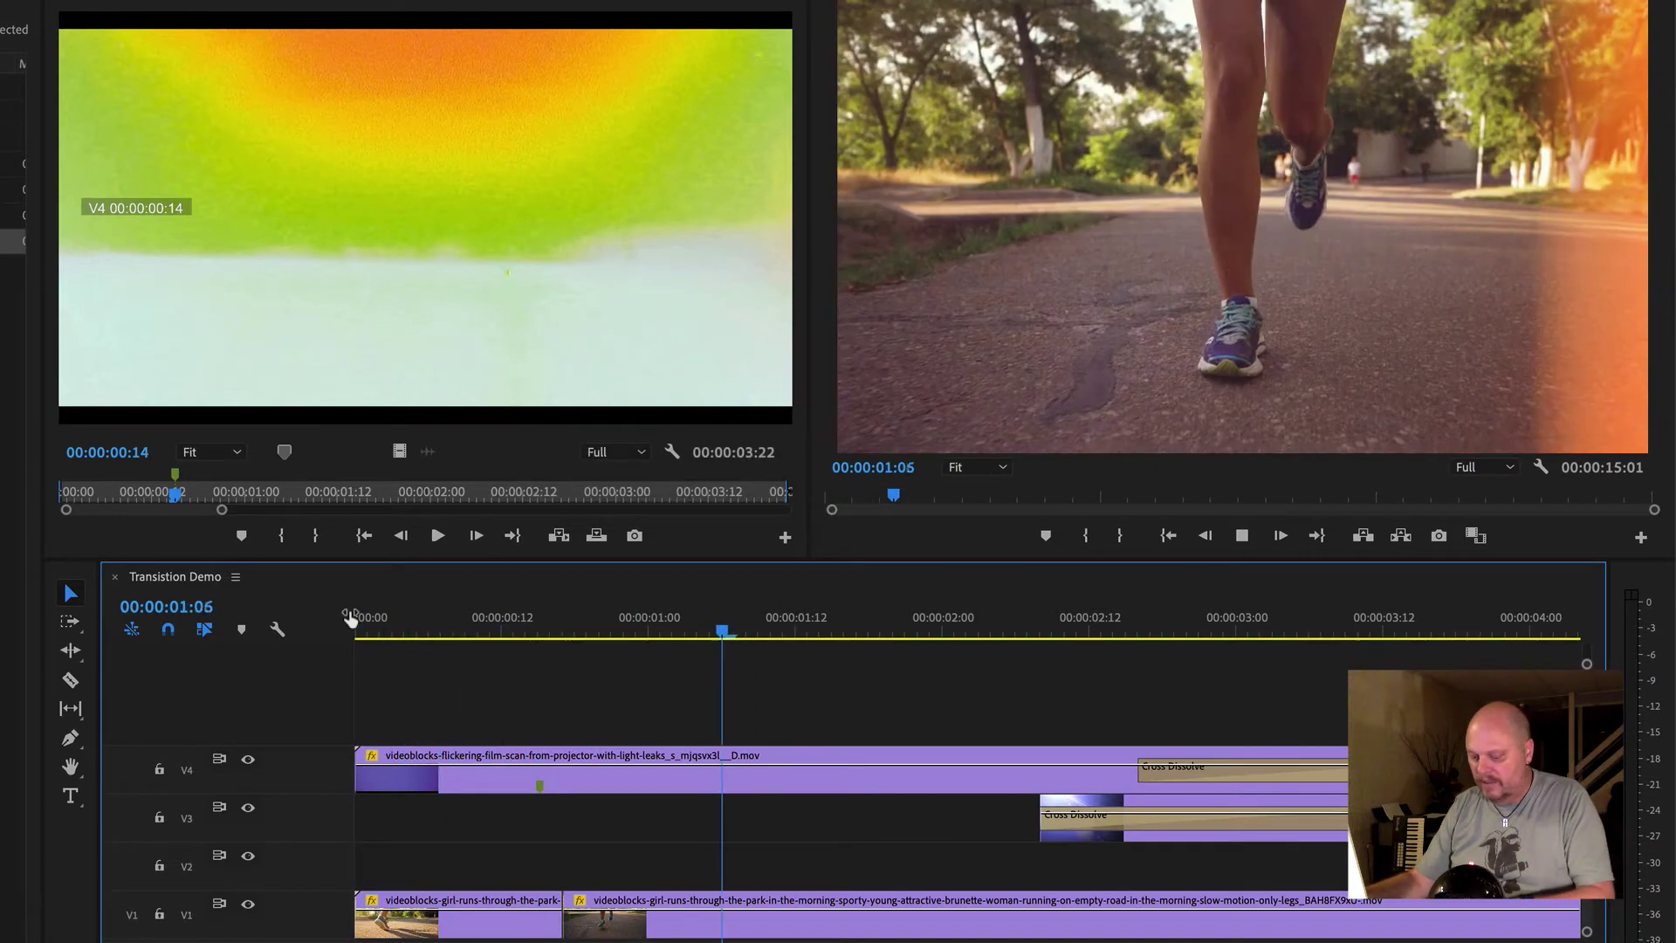
pyautogui.press('\\')
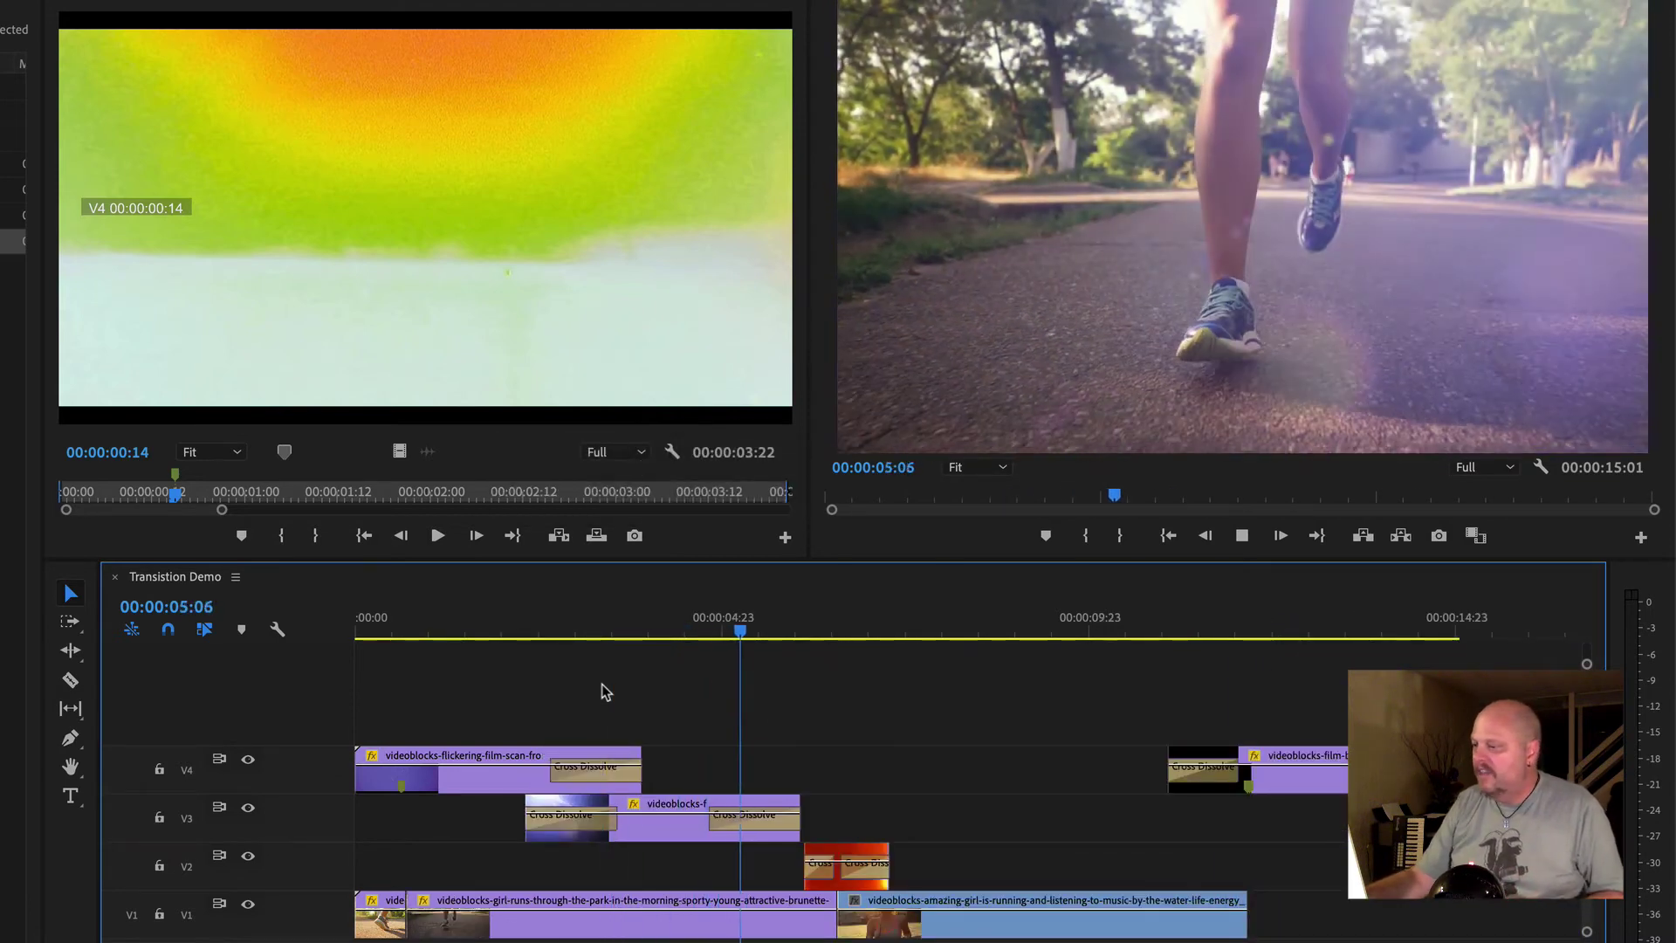
# Play the V4 film burn near the sequence end, stopping at 00:00:12:20
pyautogui.click(1177, 631)
pyautogui.press('space')
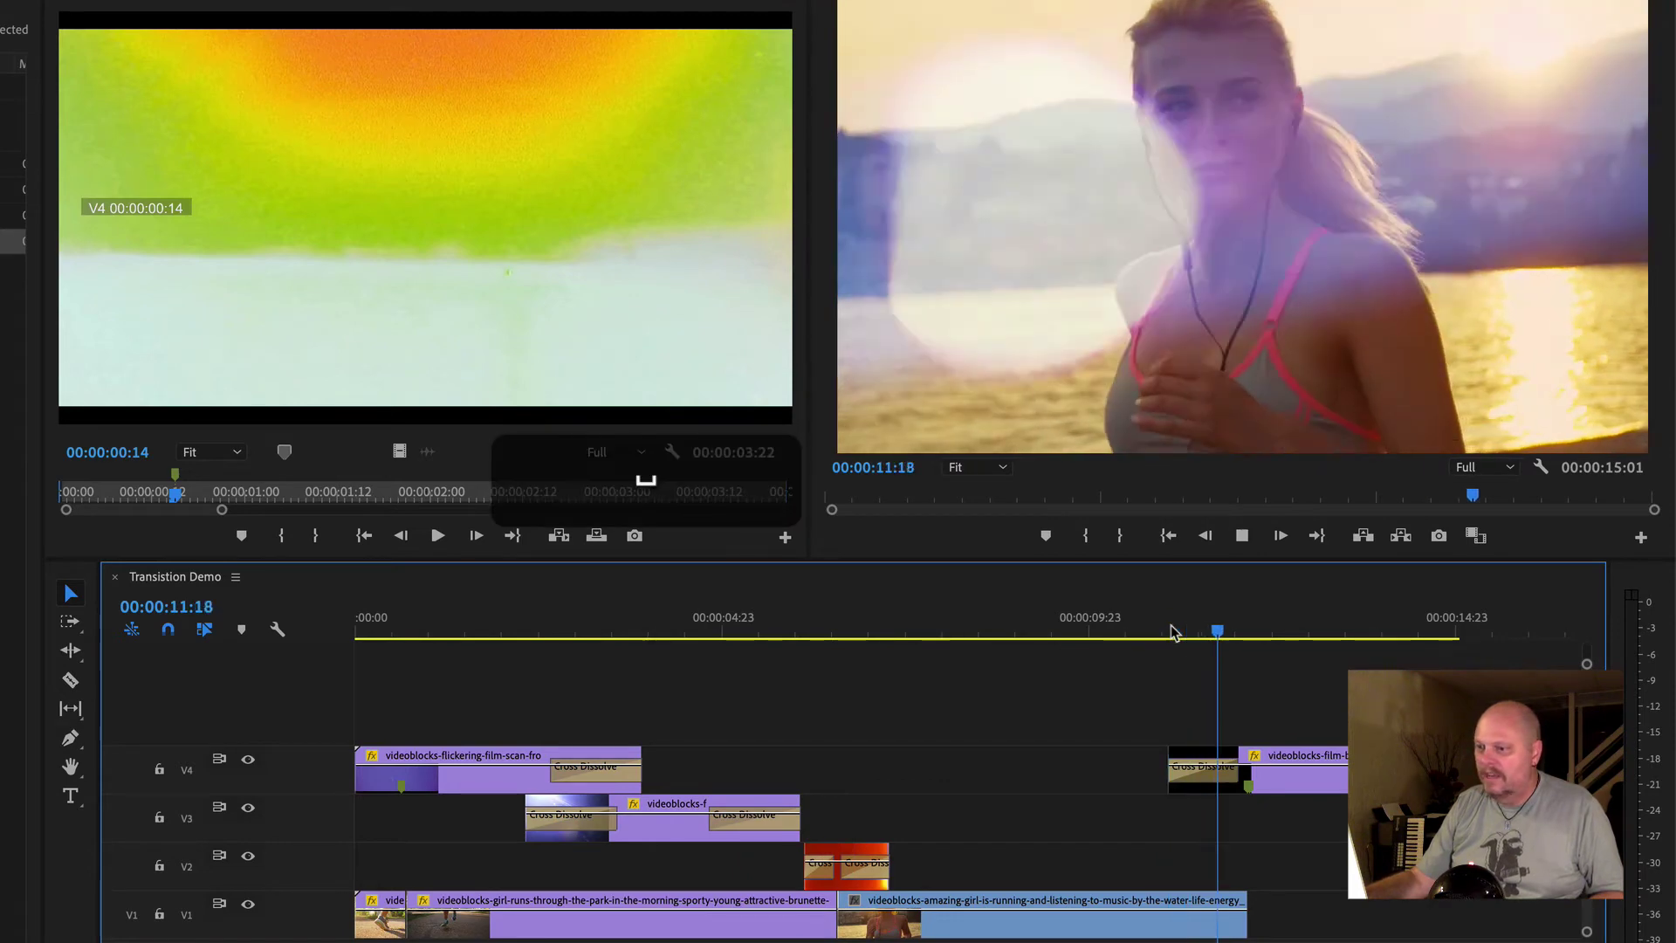
pyautogui.press('space')
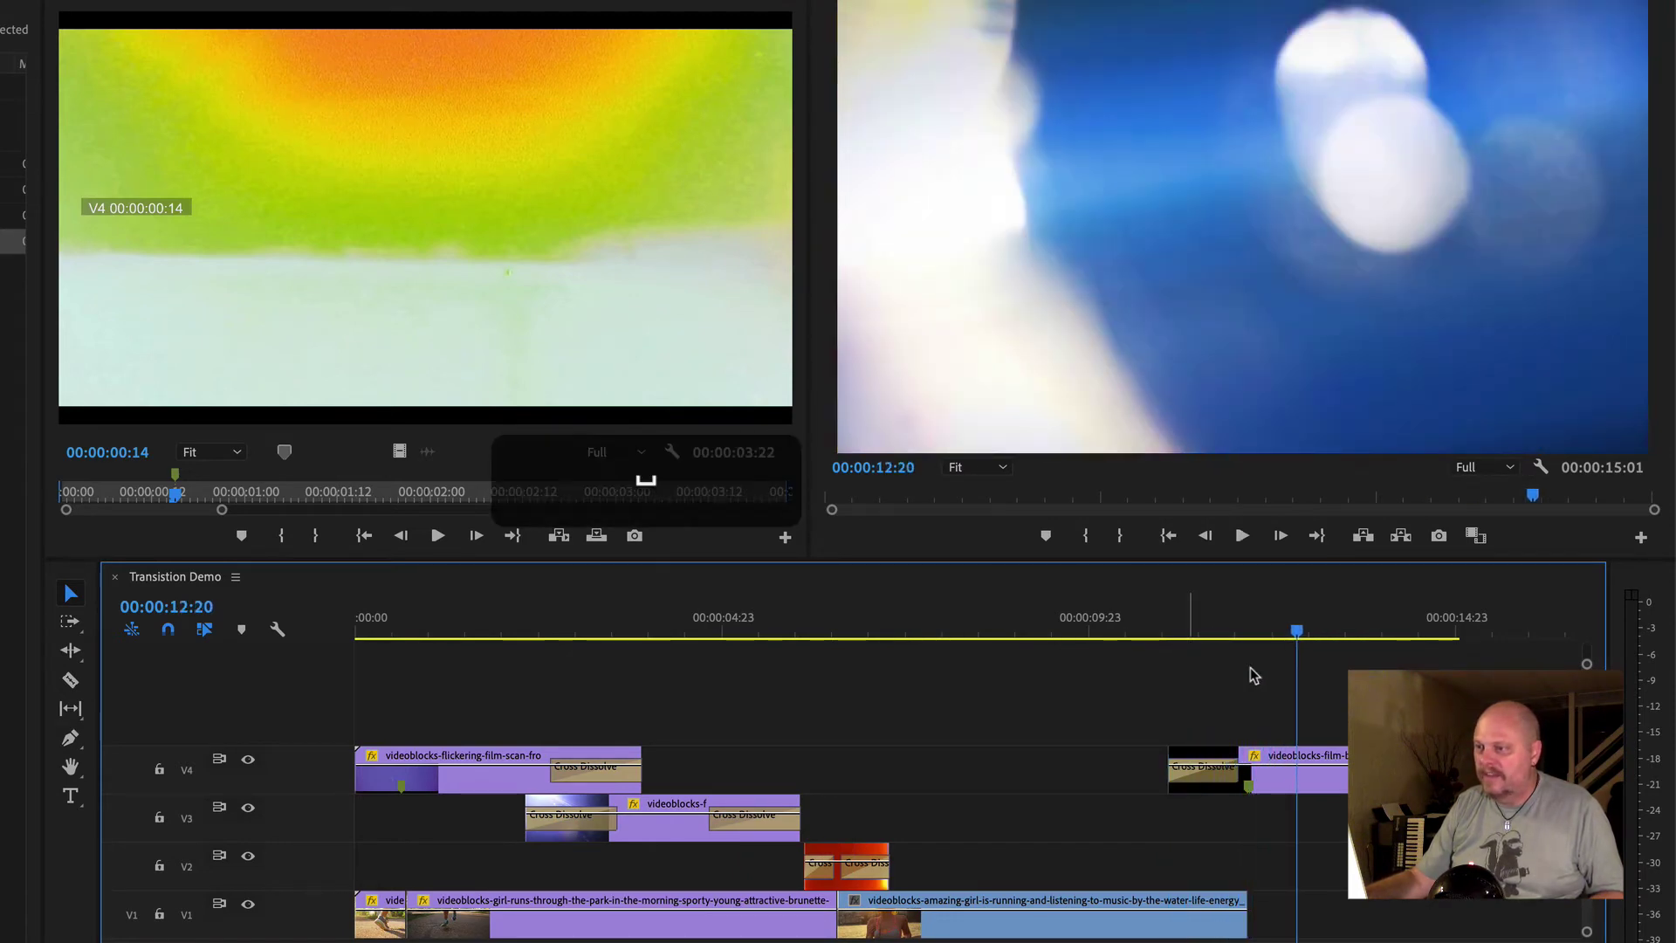
# Open the V4 film burn as source and compare its marker frame with the sequence at 00:00:12:05
pyautogui.doubleClick(1310, 780)
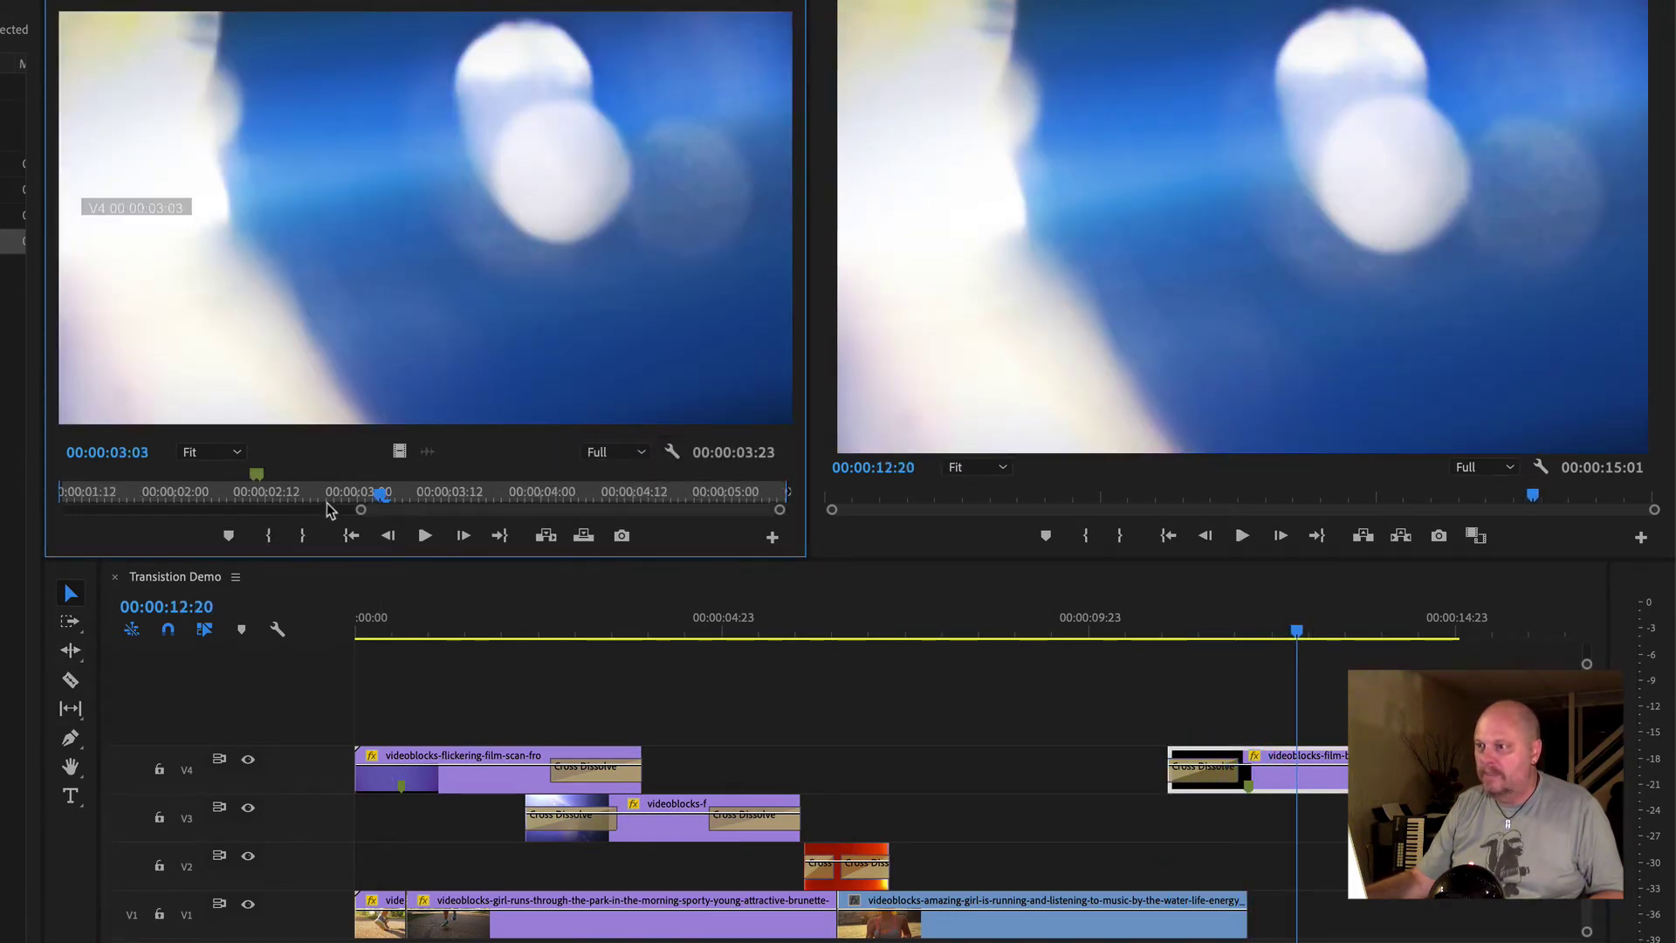
pyautogui.moveTo(328, 494); pyautogui.dragTo(443, 535)
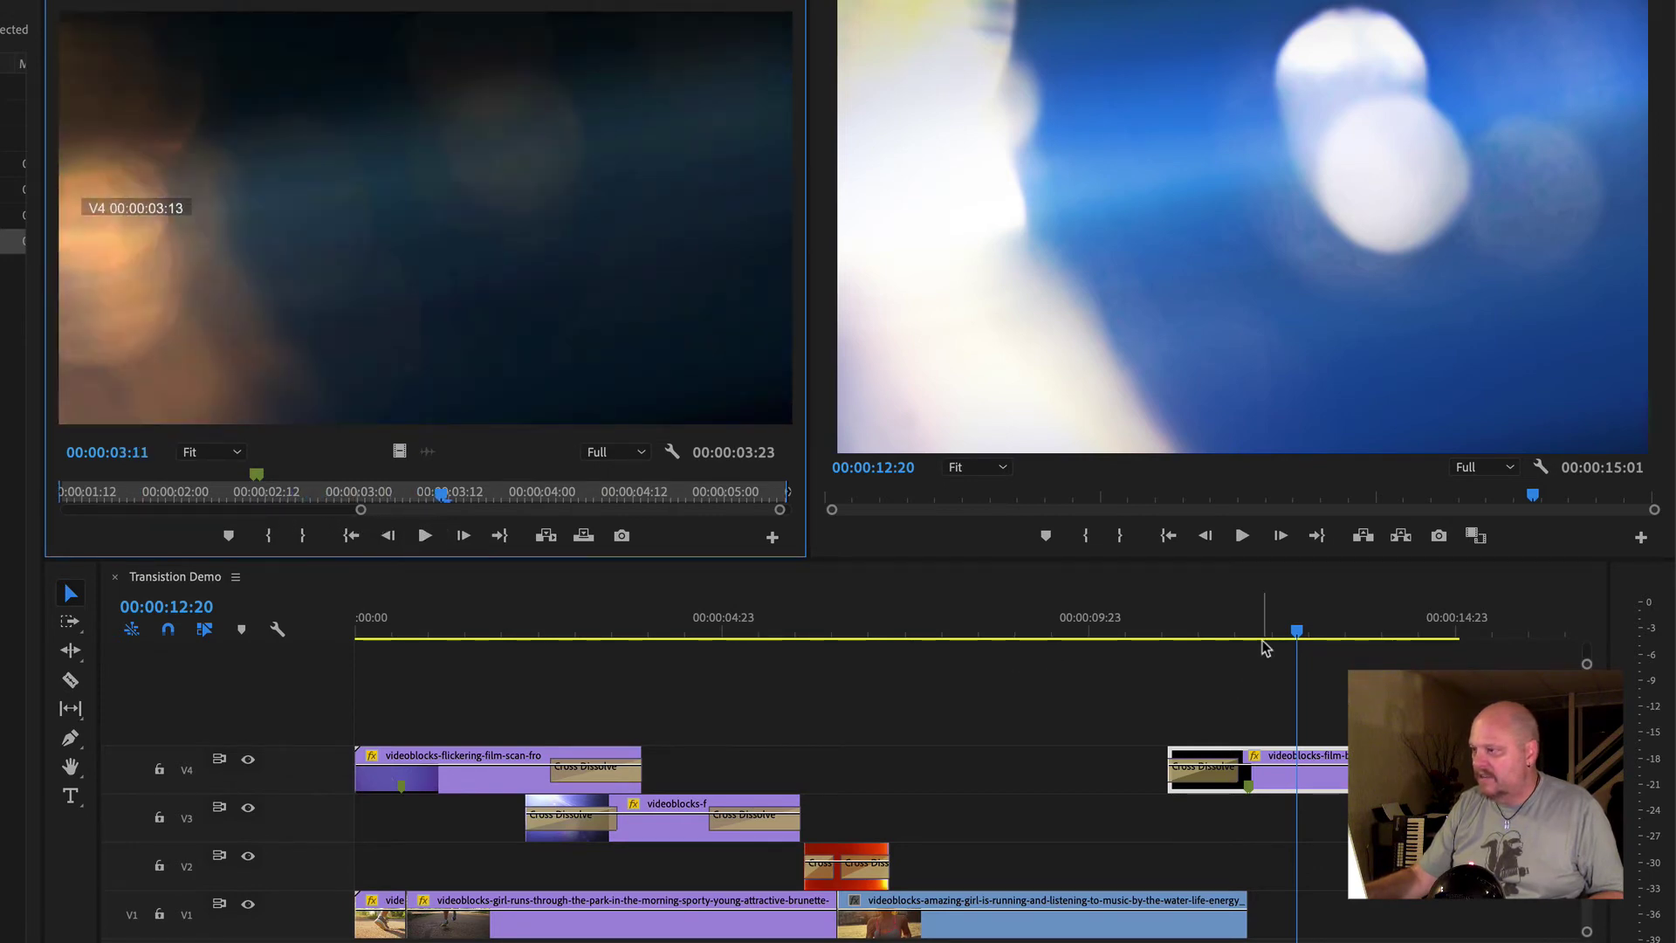
pyautogui.moveTo(1265, 648)
pyautogui.mouseDown()
pyautogui.moveTo(1206, 644)
pyautogui.moveTo(1254, 651)
pyautogui.mouseUp()
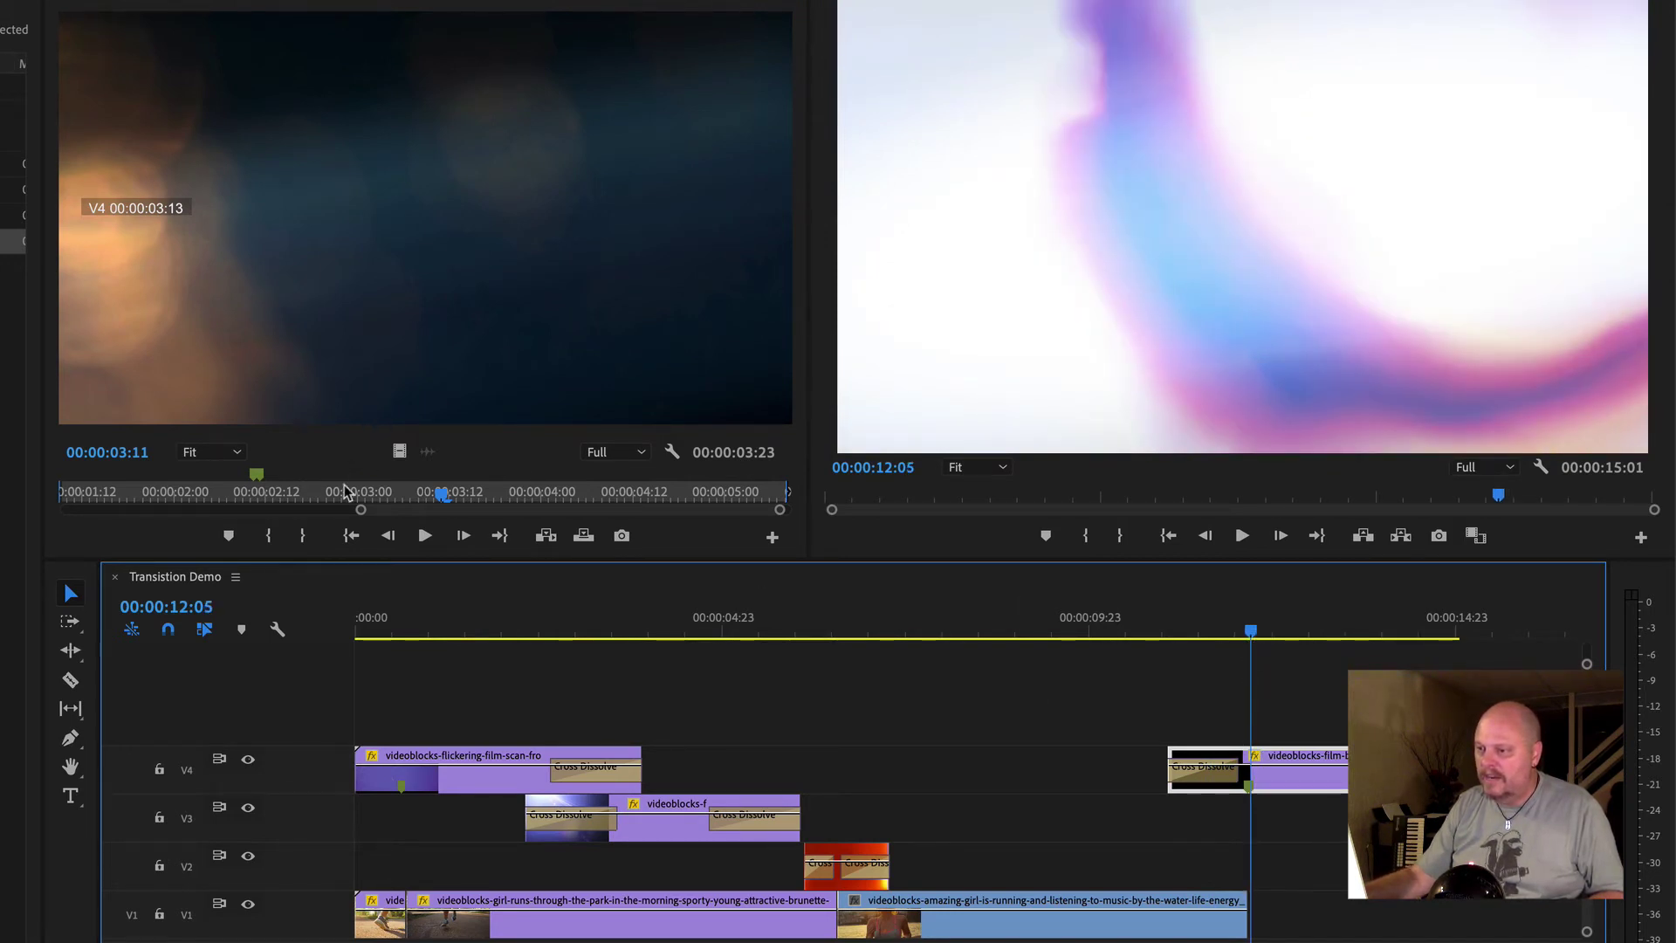
pyautogui.moveTo(345, 492); pyautogui.dragTo(259, 489)
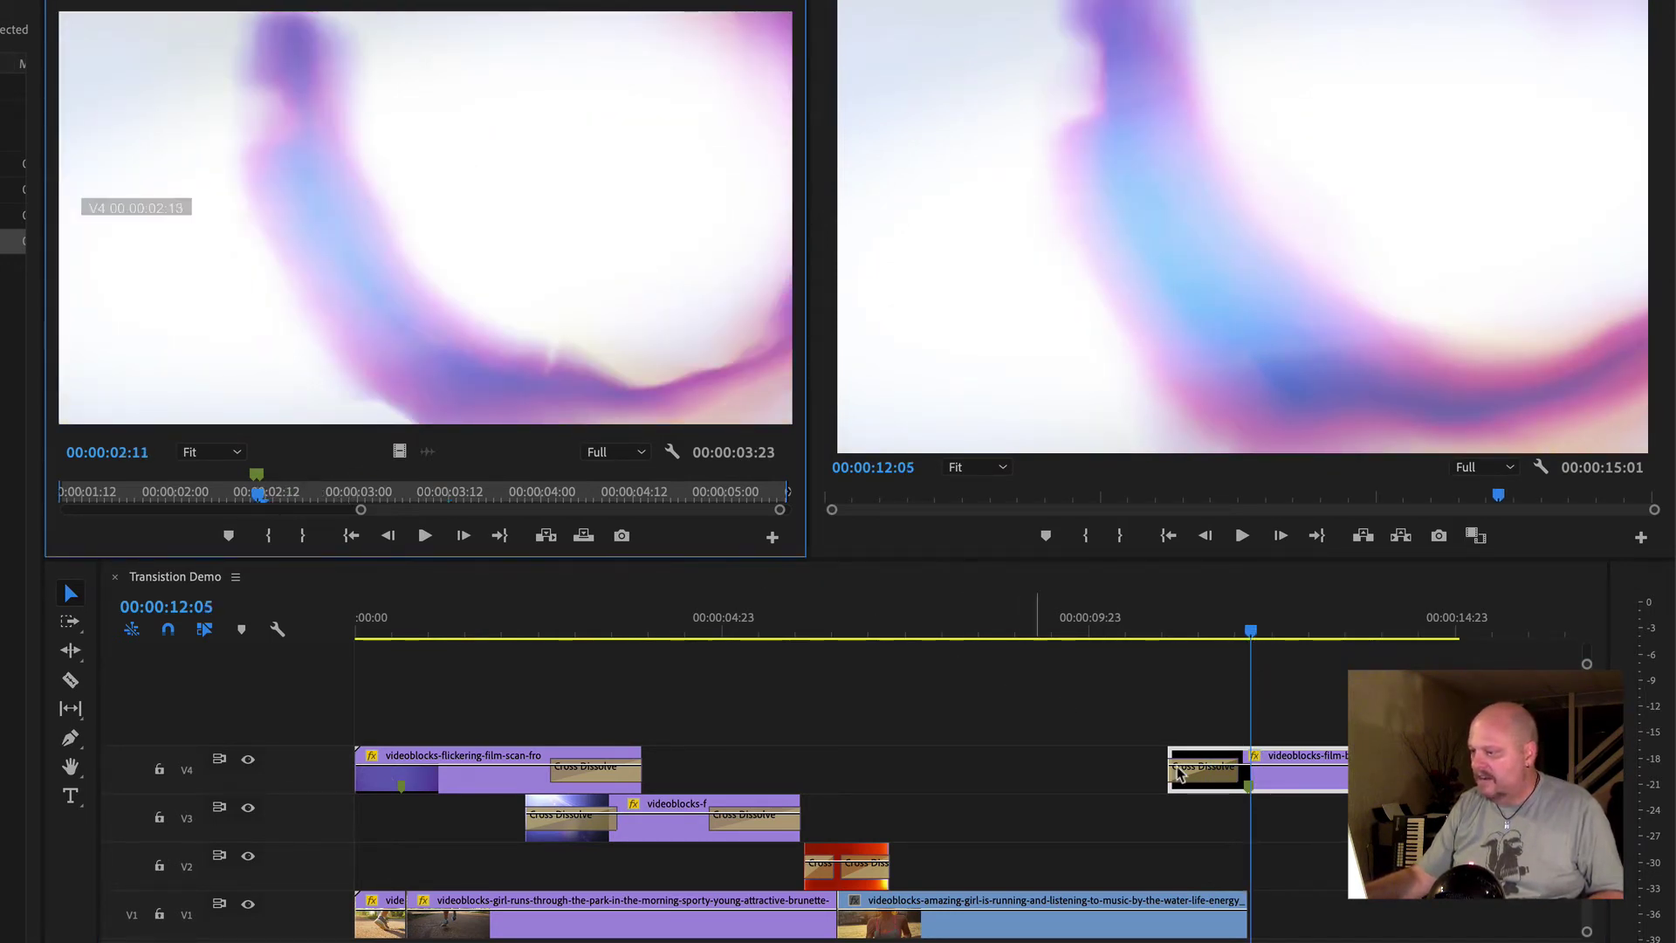
pyautogui.click(1249, 790)
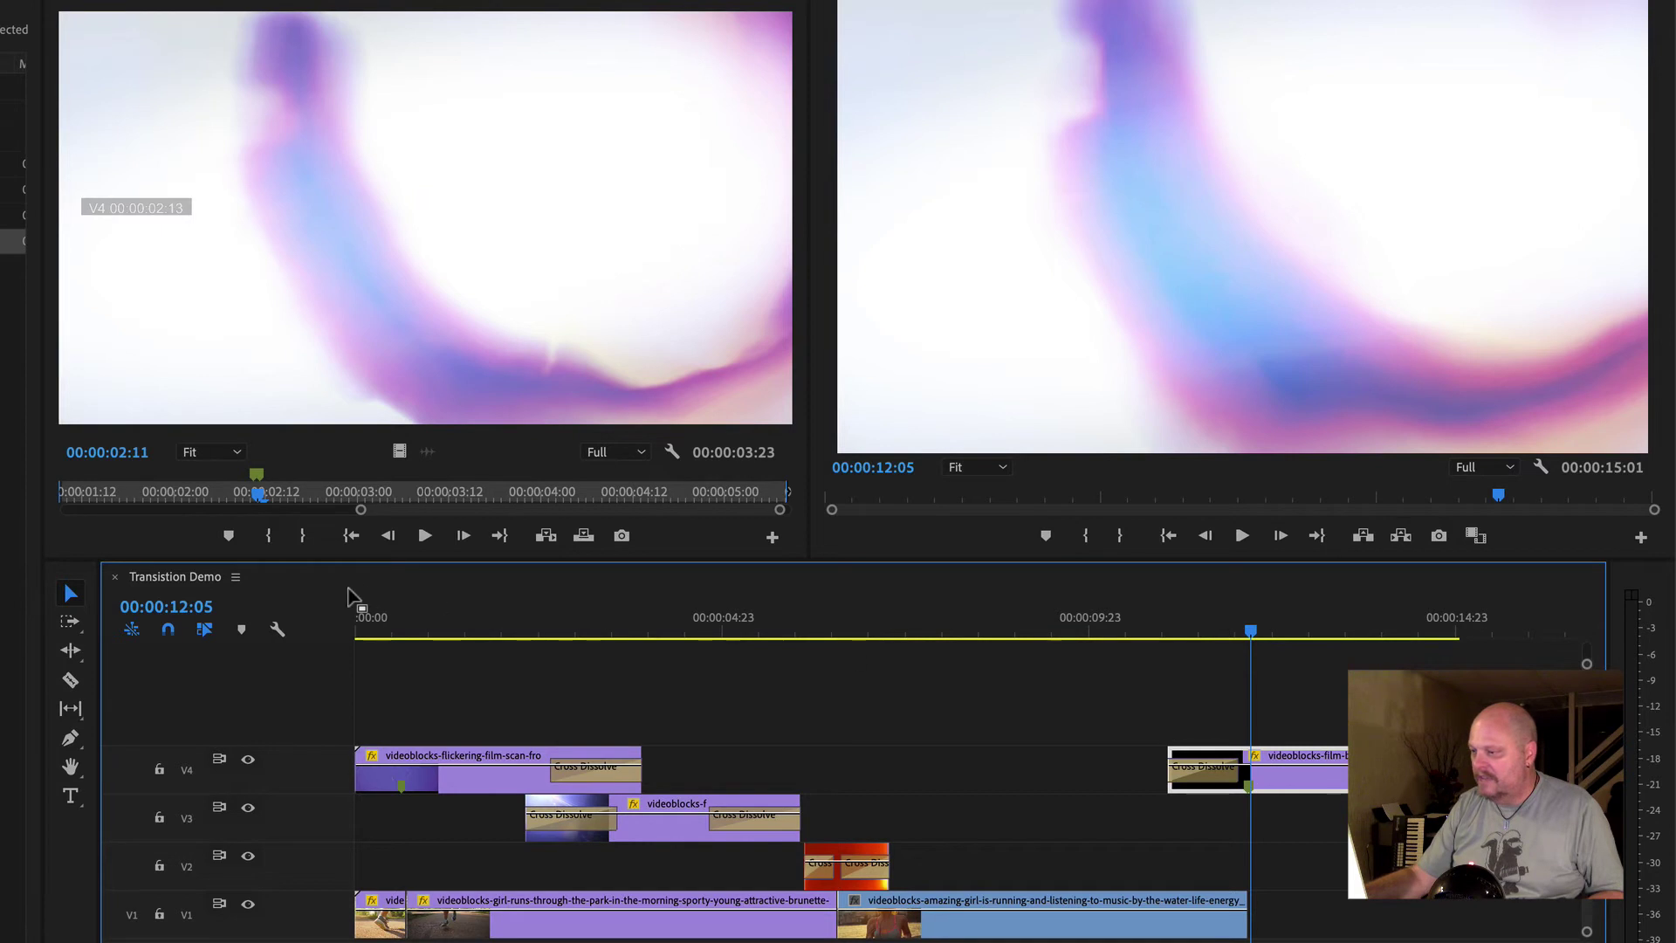
# Show the film burn's effect controls, check the frame at 00:00:11:17, and play the burn from 00:00:10:22
pyautogui.hotkey('shift', '5')
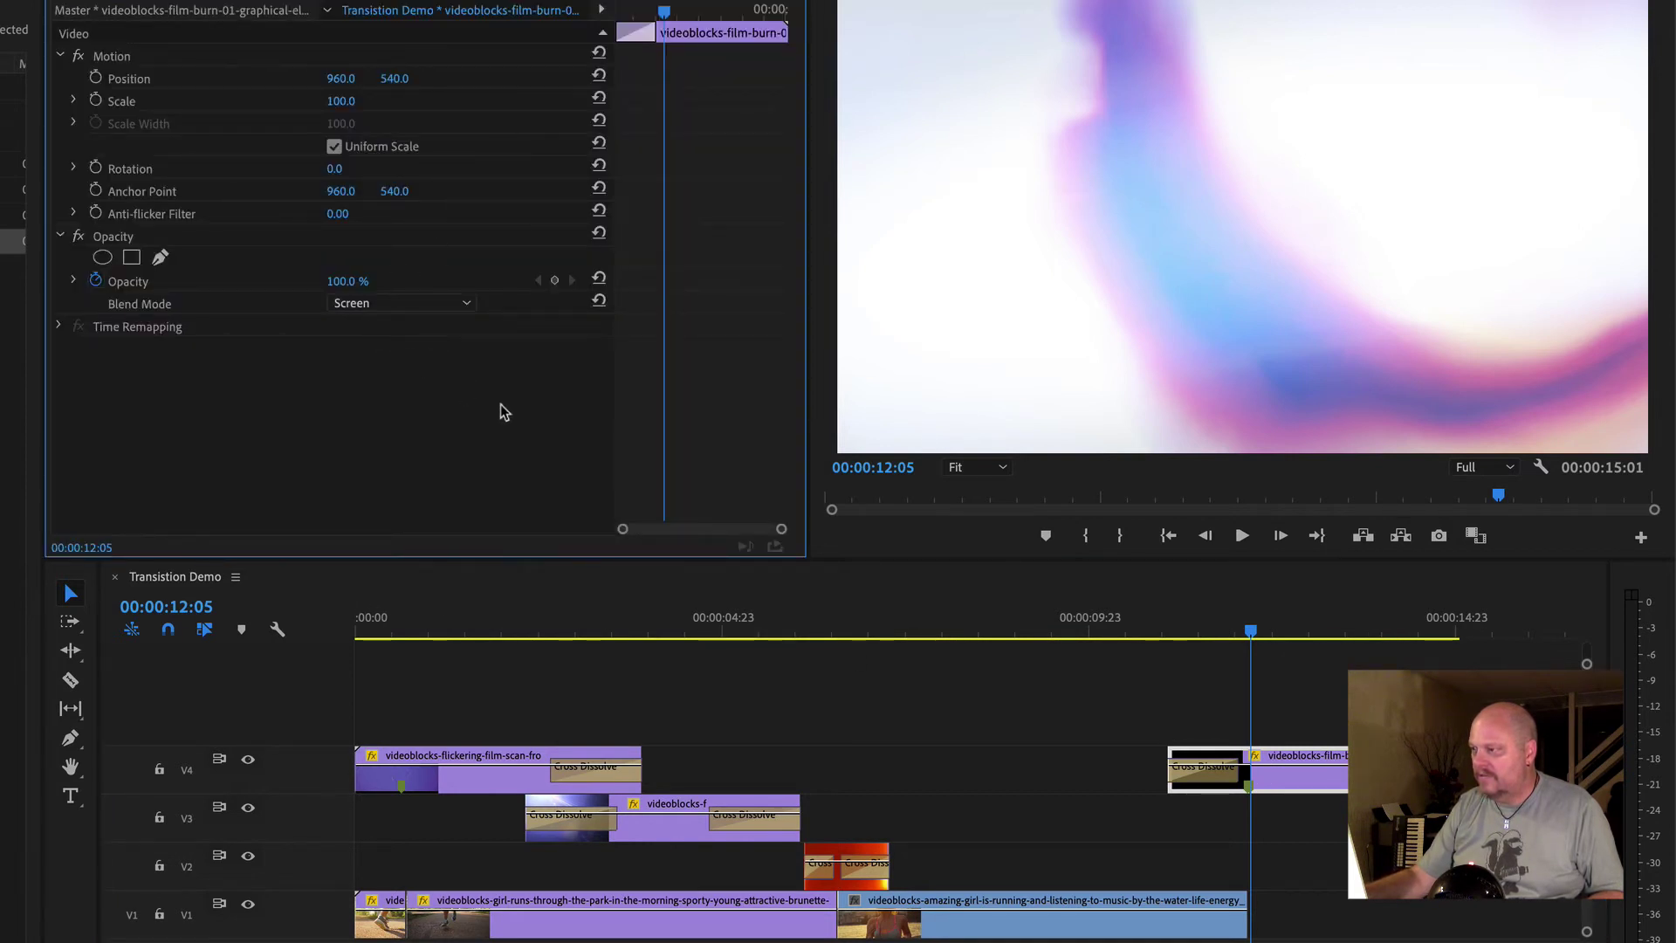
pyautogui.click(1210, 630)
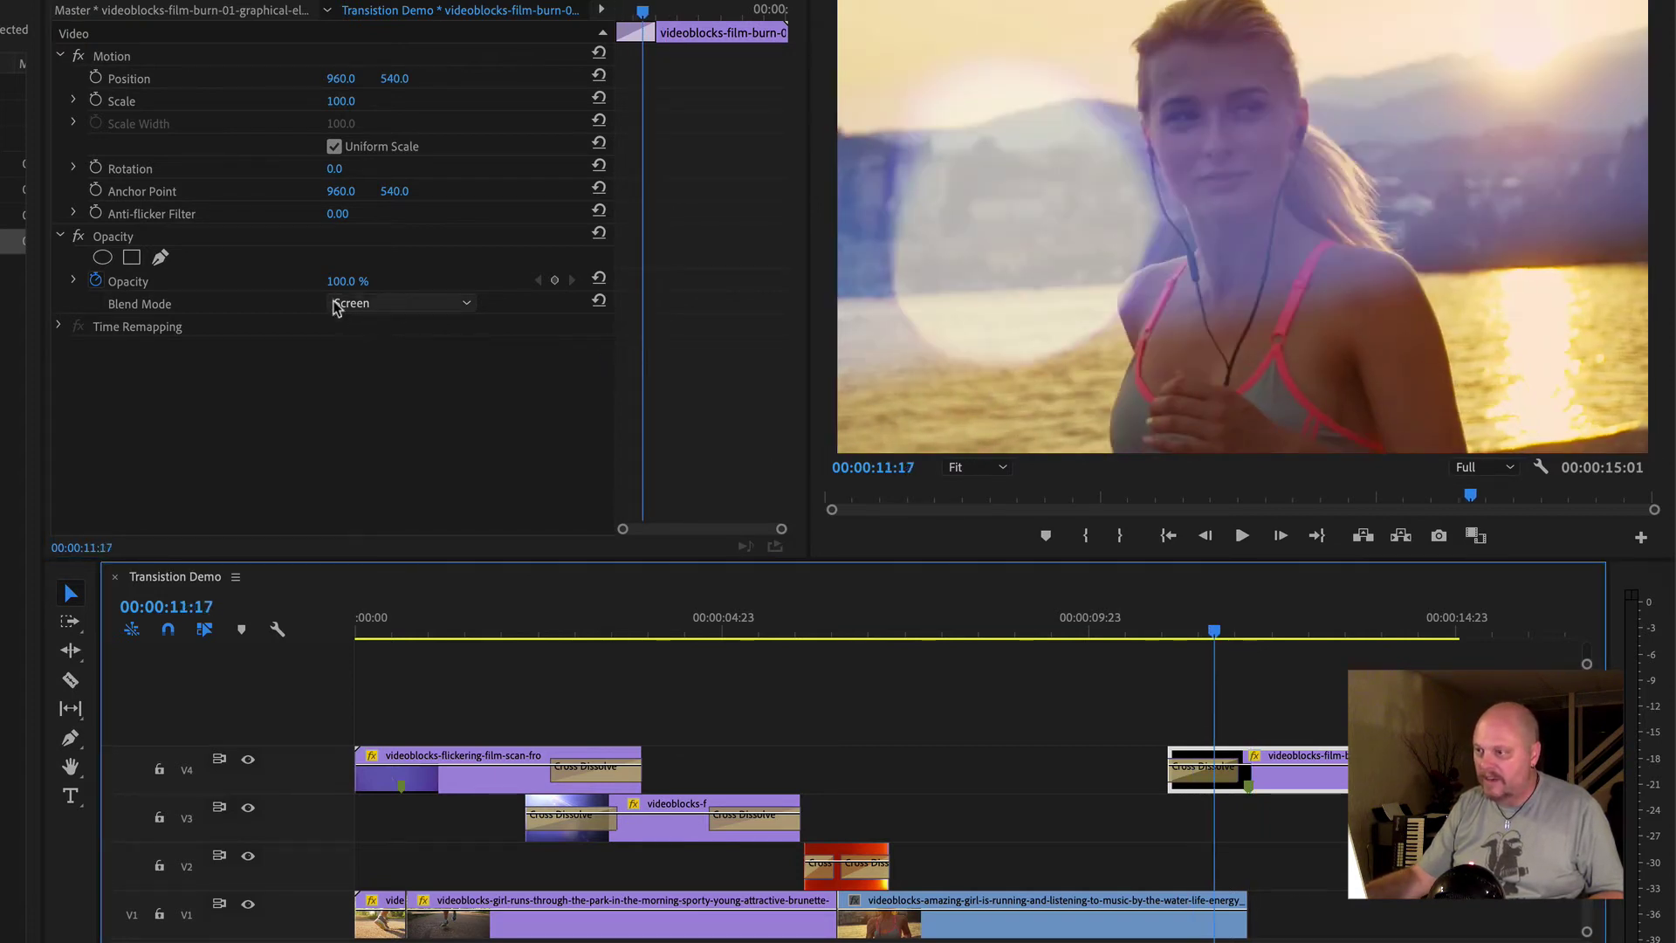
pyautogui.click(1158, 631)
pyautogui.press('space')
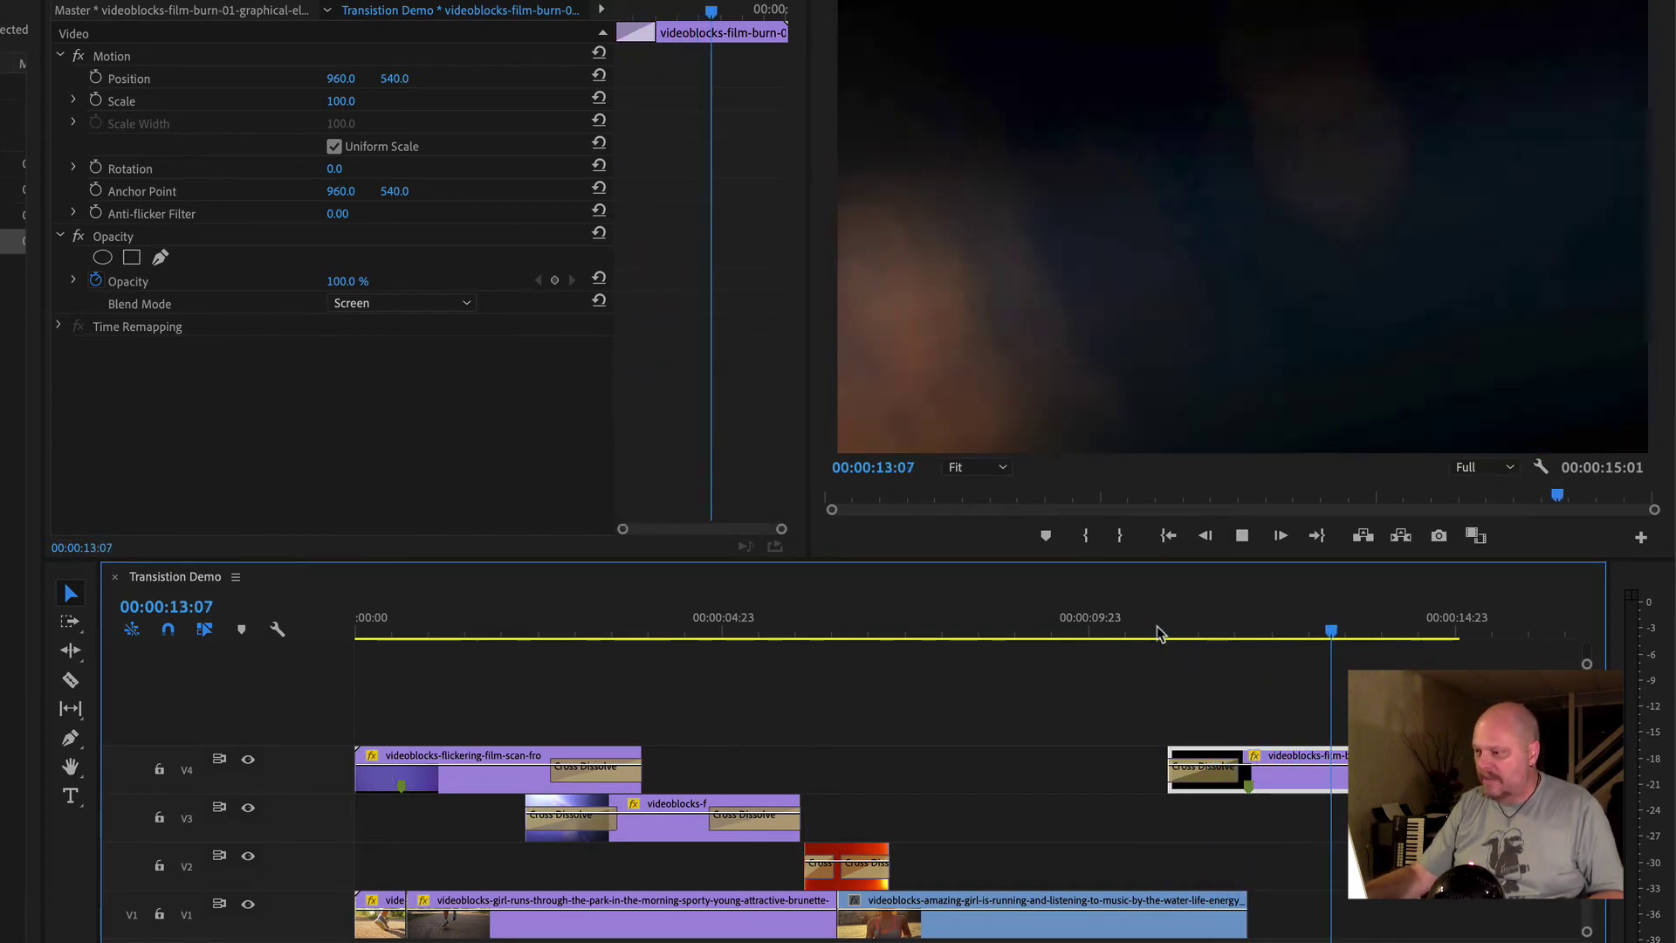
pyautogui.click(1157, 630)
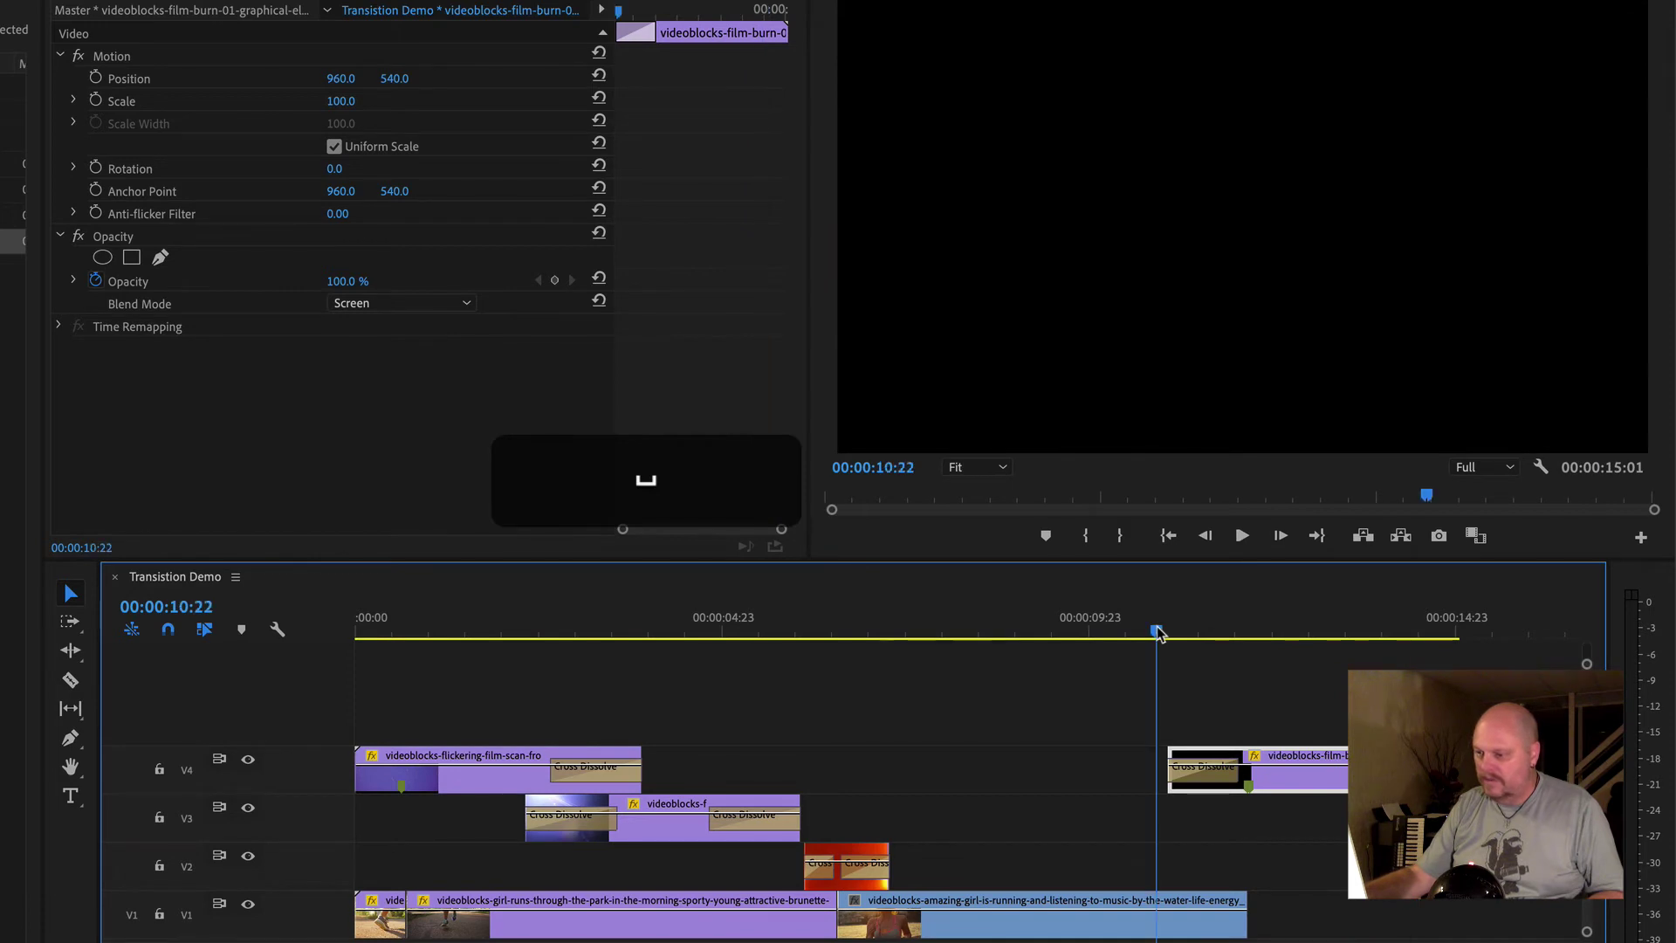
# Duplicate the first V1 running clip to the end of V1 under the V4 film burn and play the new transition
pyautogui.click(385, 928)
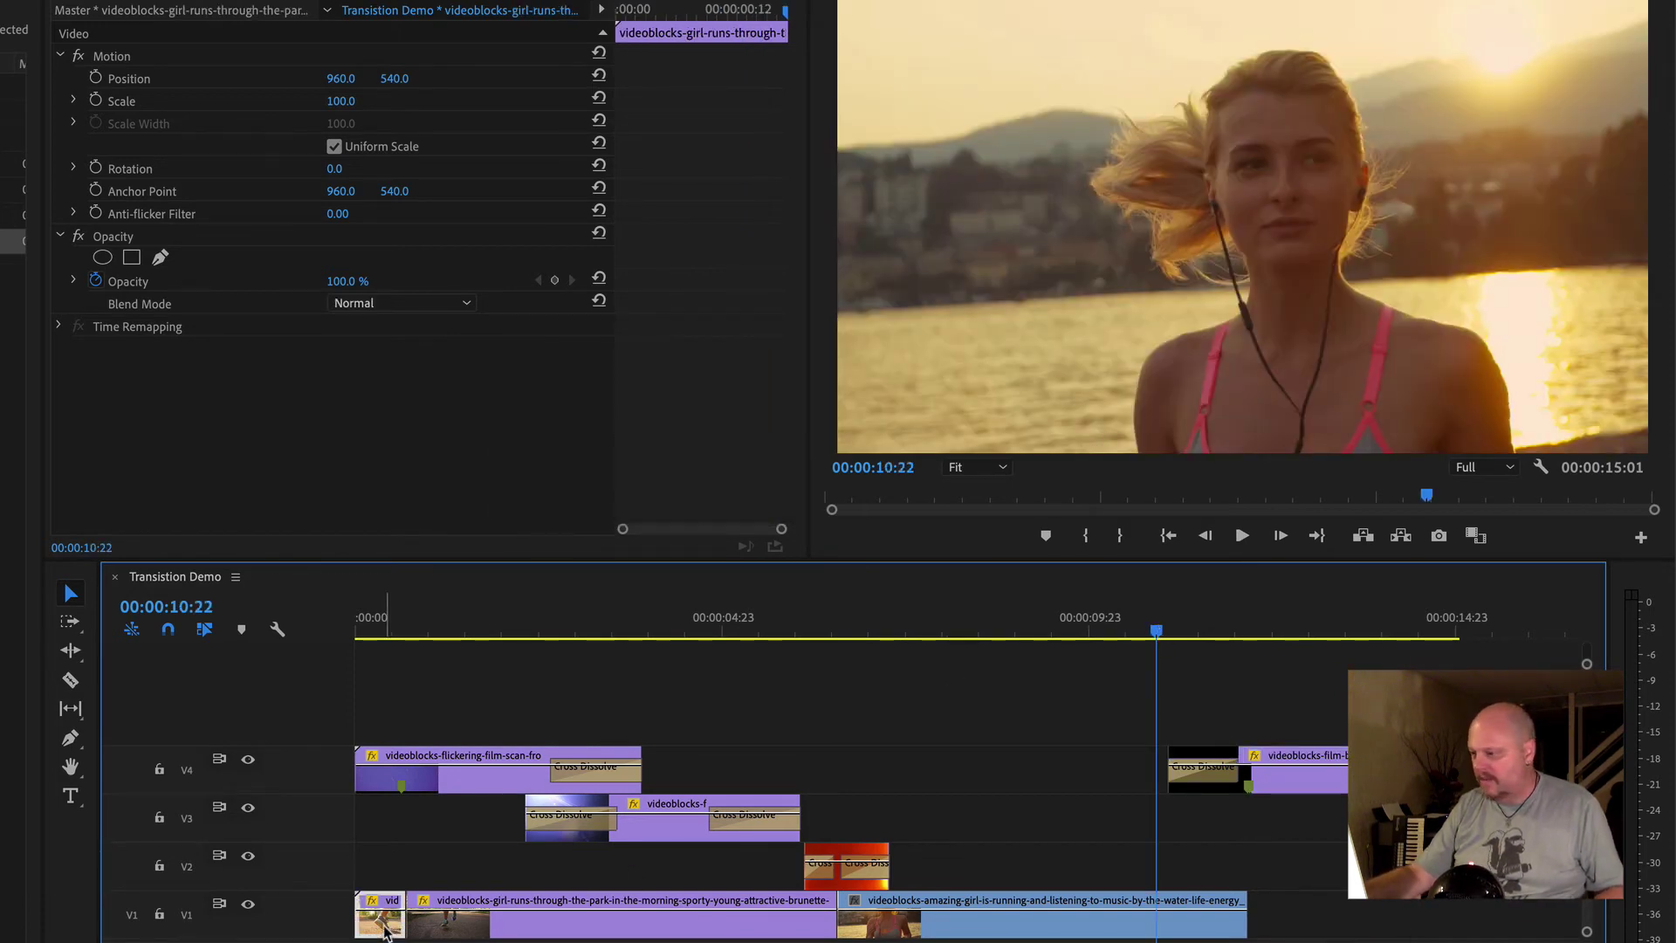
pyautogui.moveTo(385, 932); pyautogui.dragTo(1443, 914)
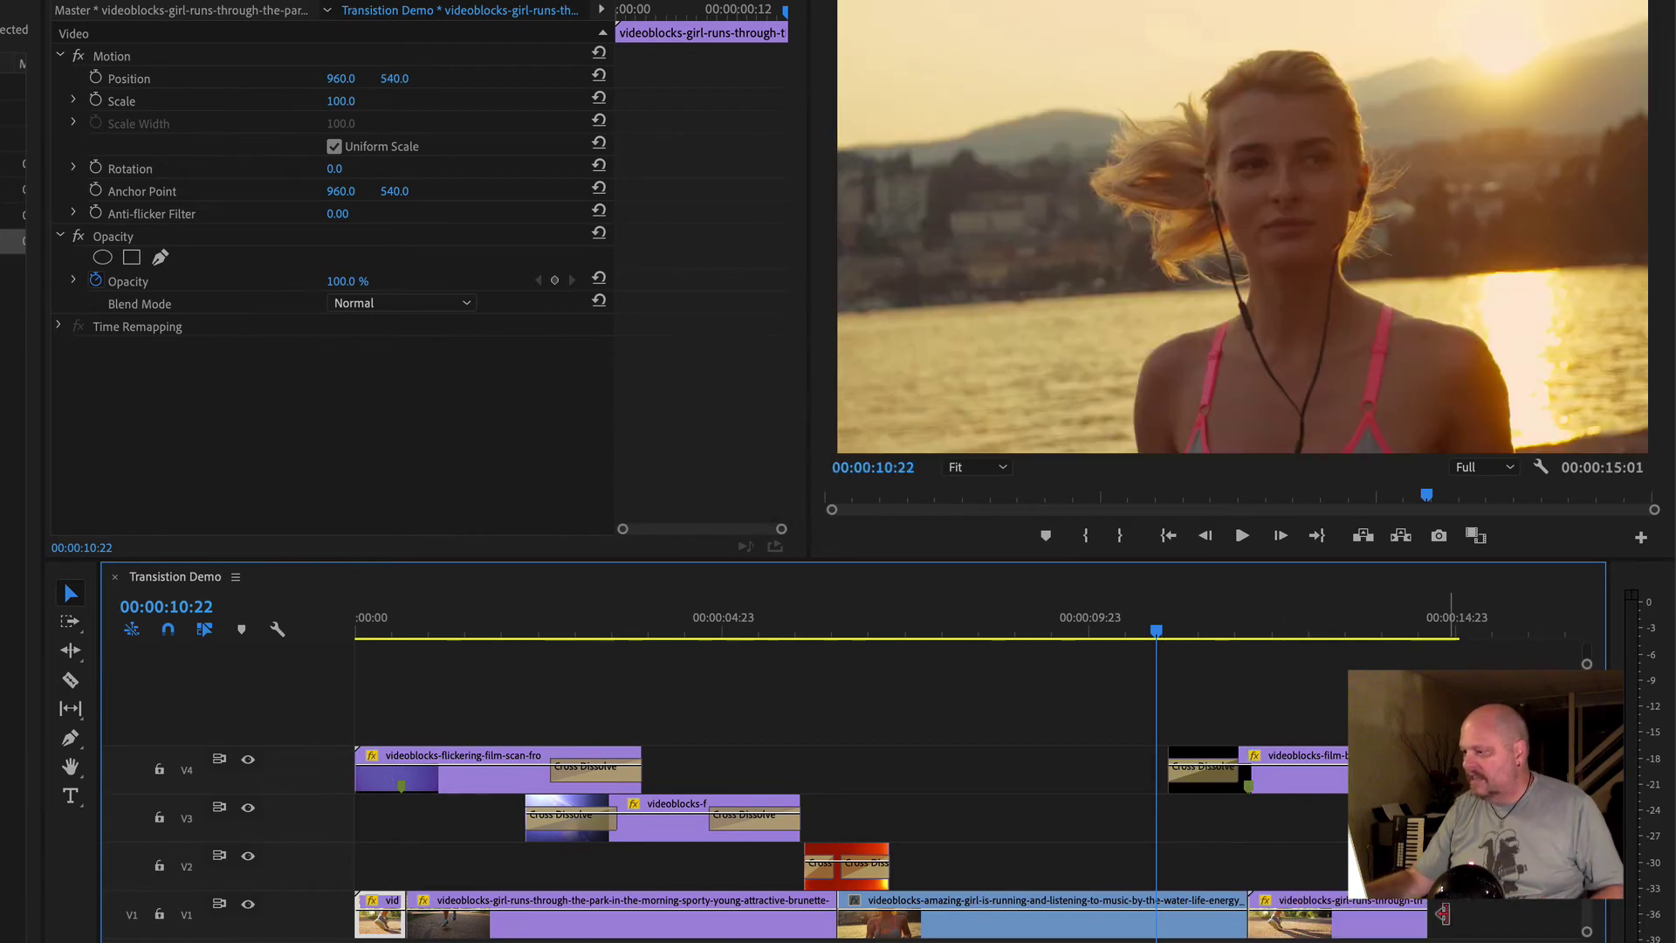
pyautogui.press('space')
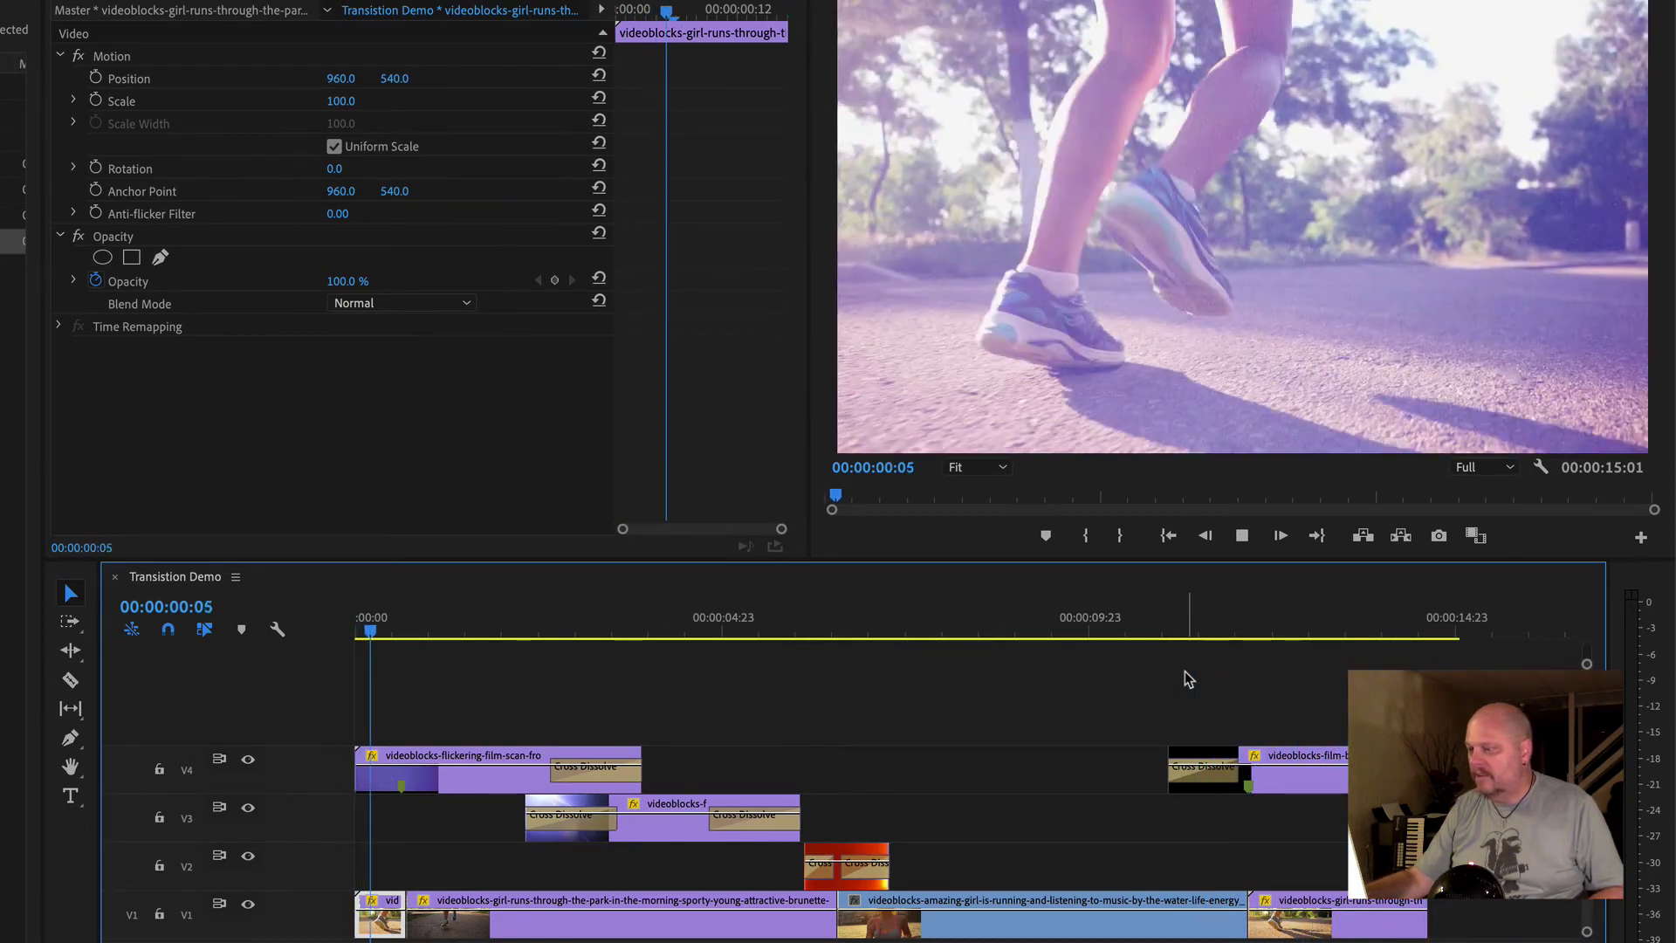
pyautogui.press('space')
pyautogui.click(1153, 627)
pyautogui.press('space')
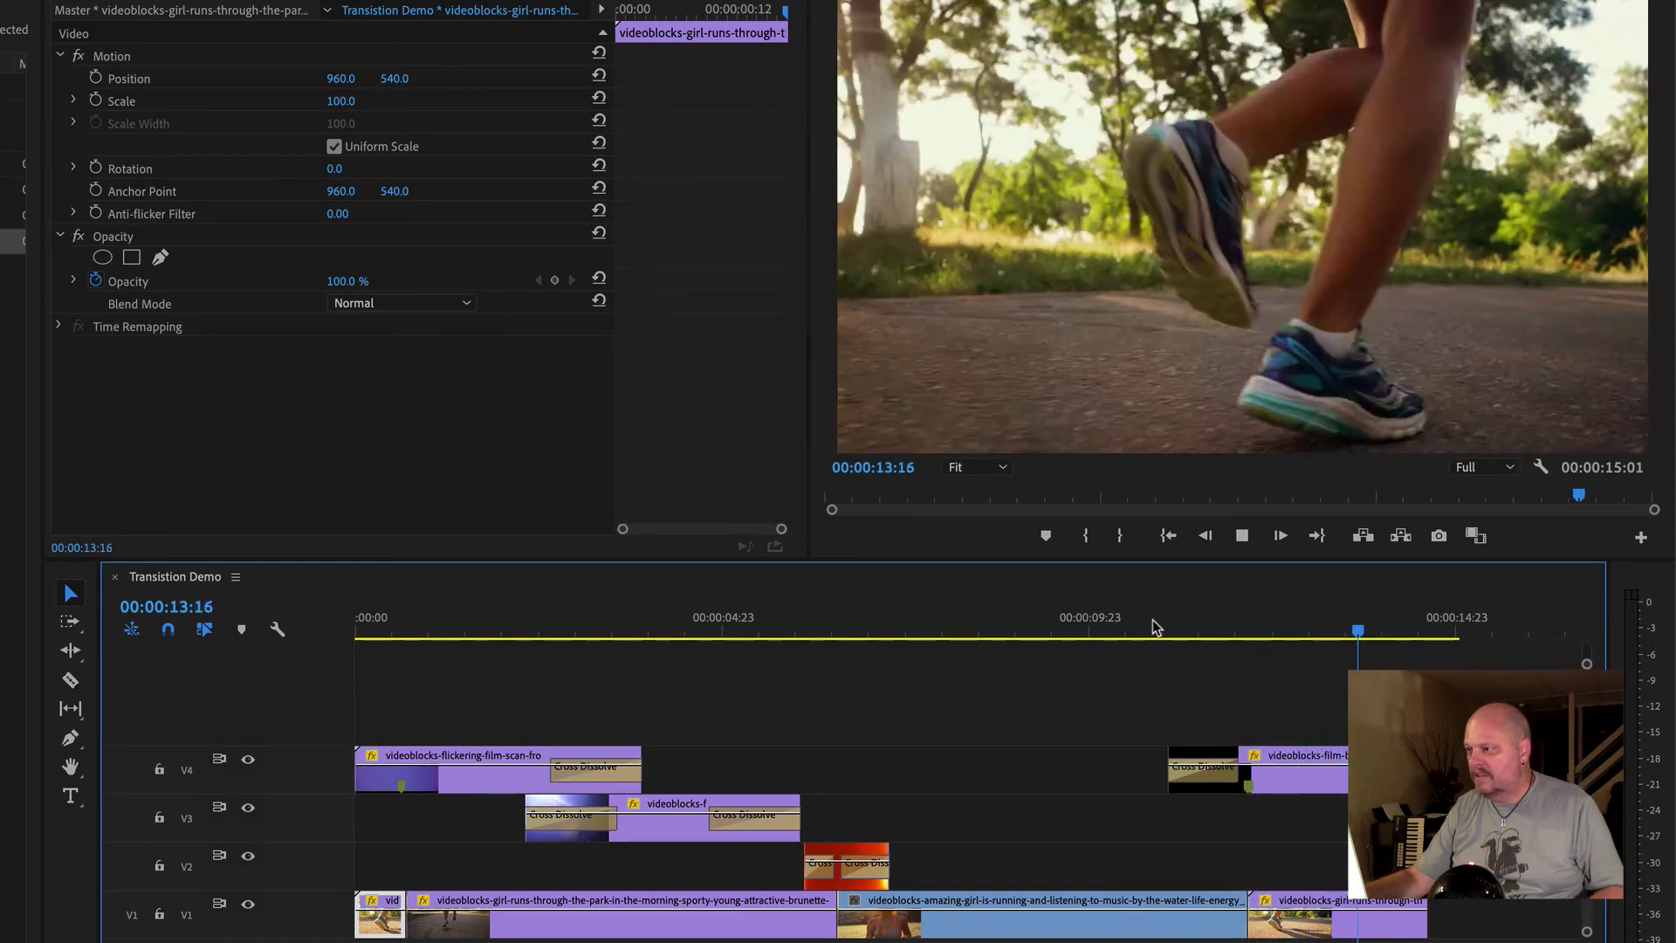
pyautogui.press('space')
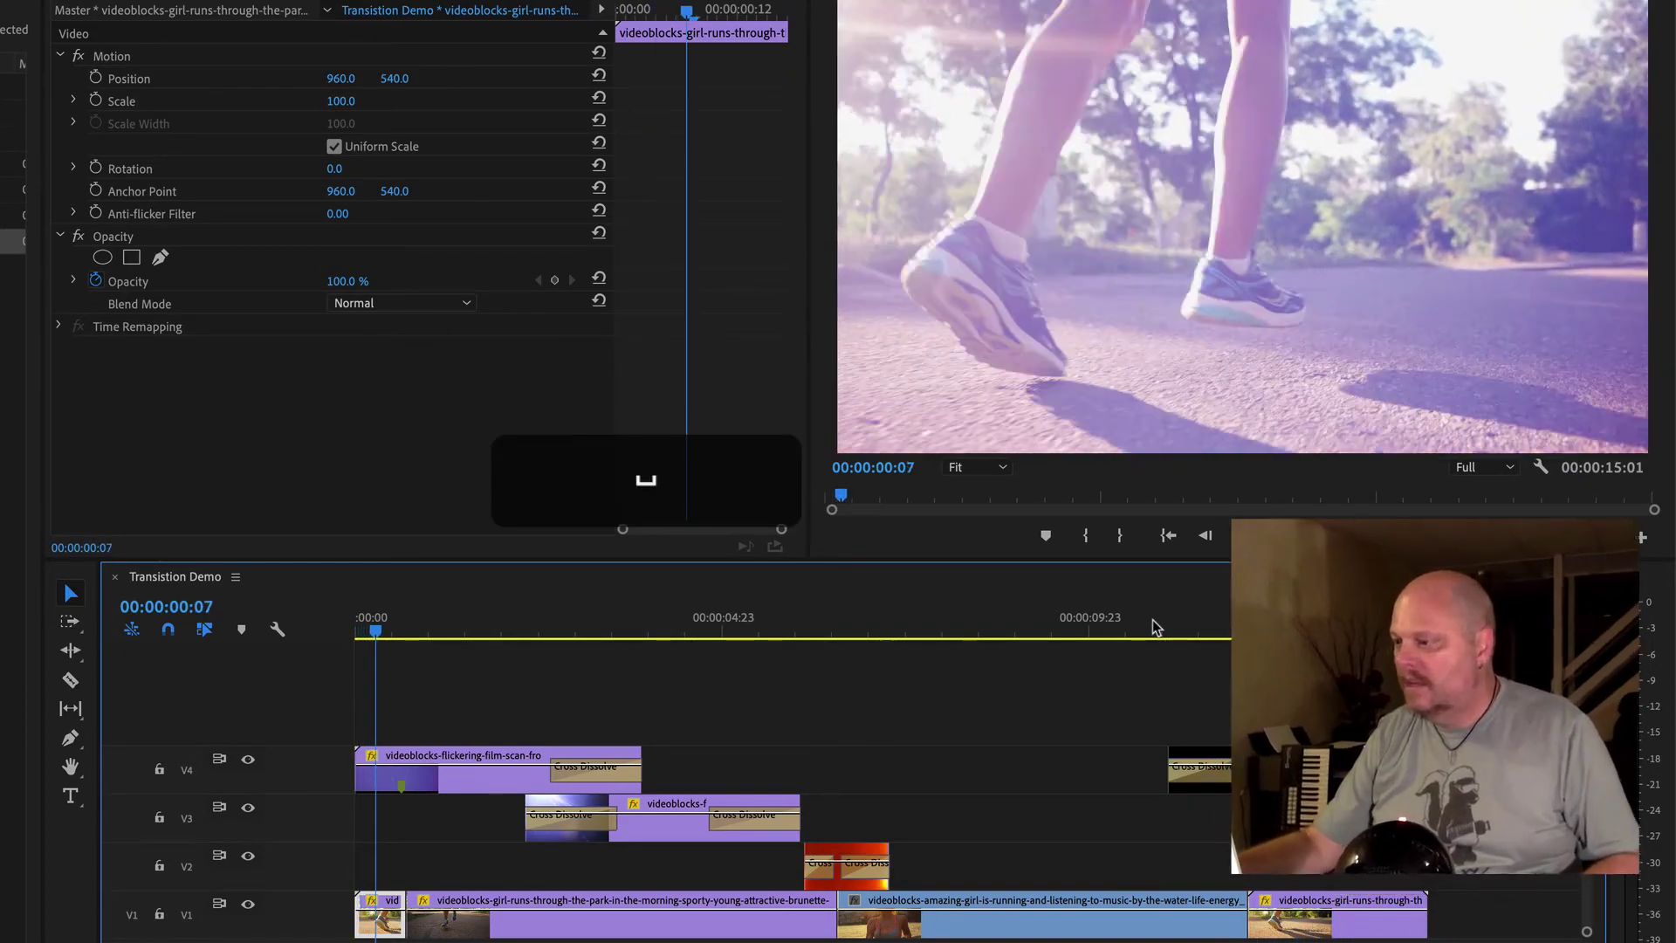
# Clear the clip selection and scrub the sequence playhead to 00:00:04:00
pyautogui.click(955, 650)
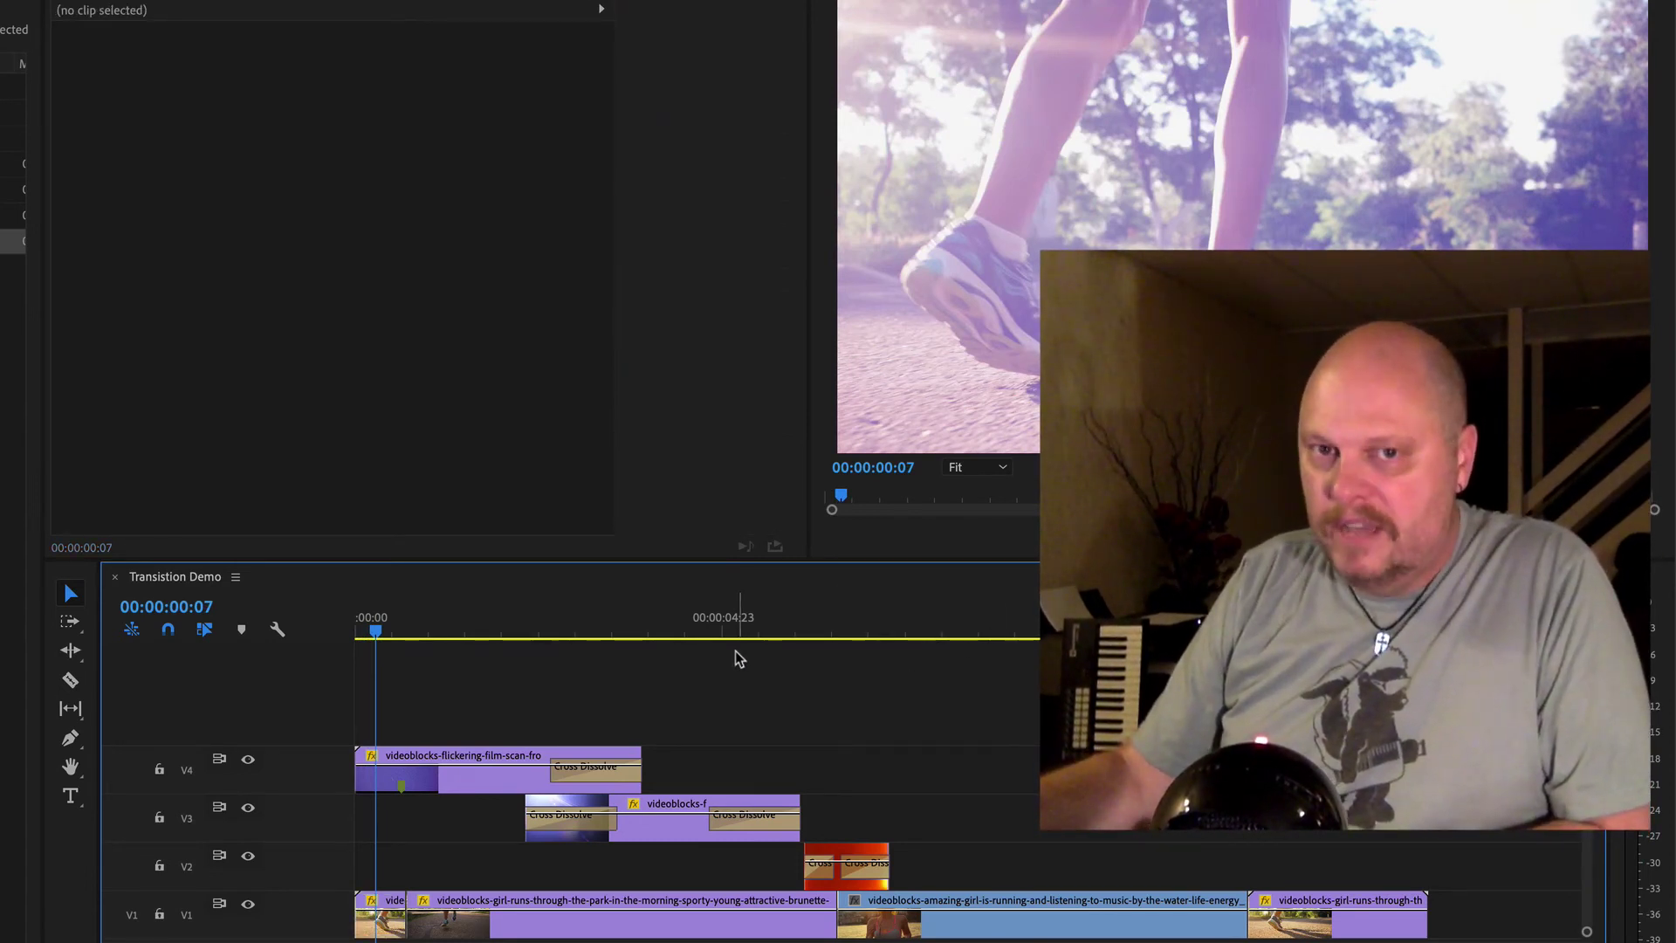
pyautogui.moveTo(563, 620); pyautogui.dragTo(651, 622)
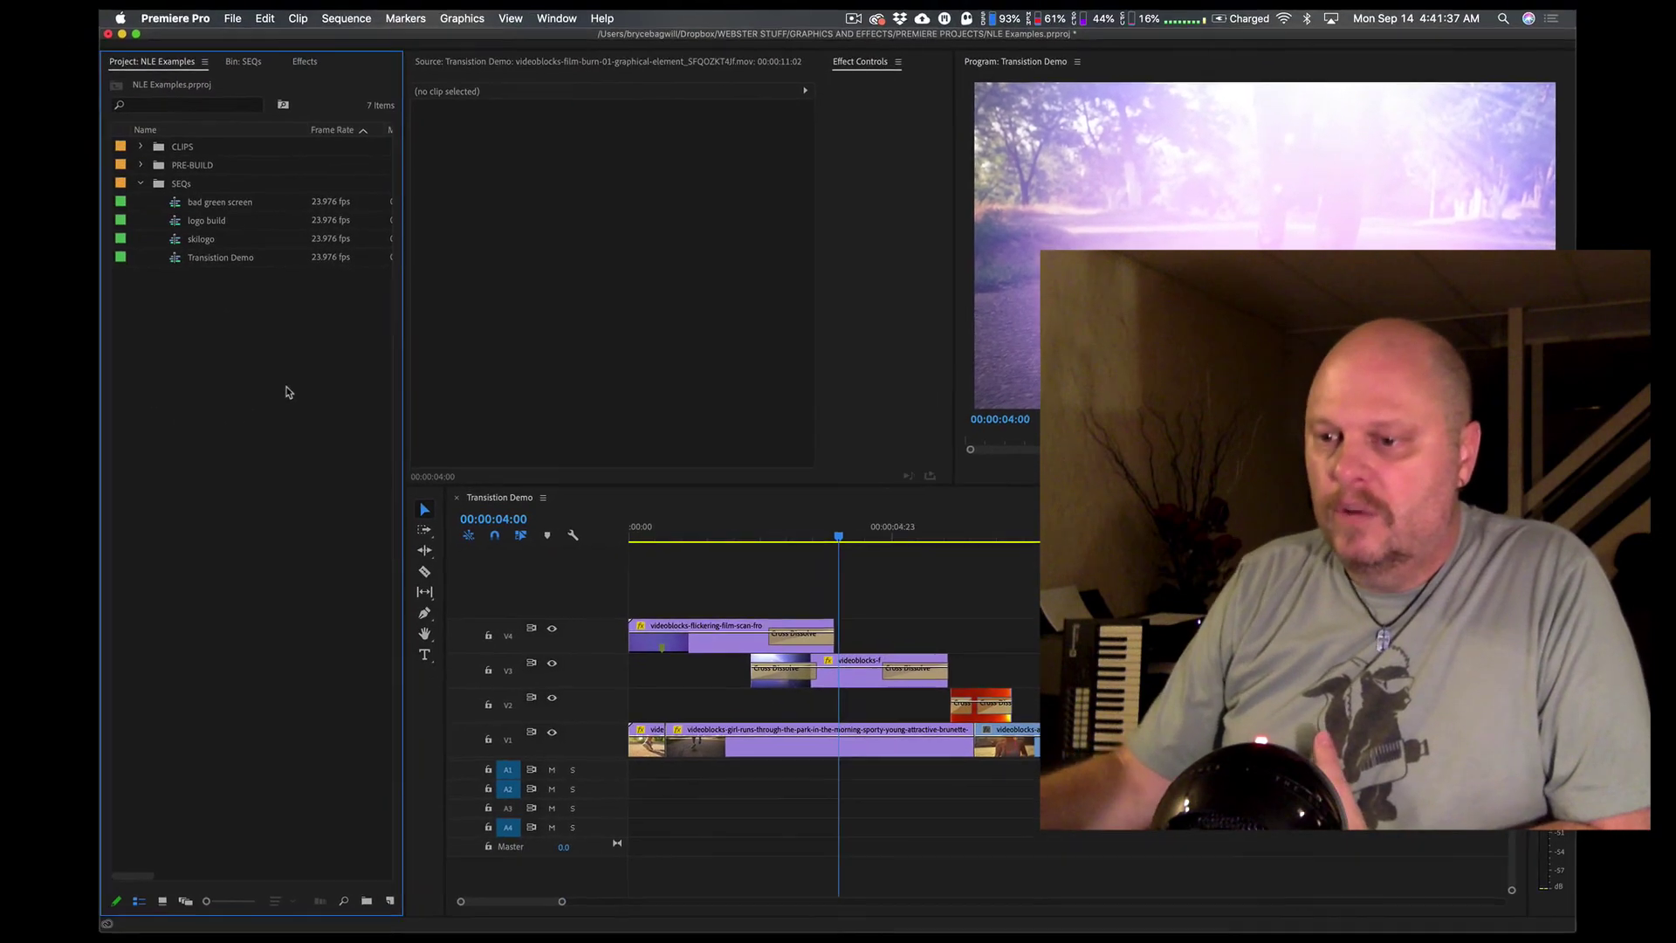
# Open the media import browser at the SET 2 folder and widen its column to show the full folder names
pyautogui.rightClick(289, 392)
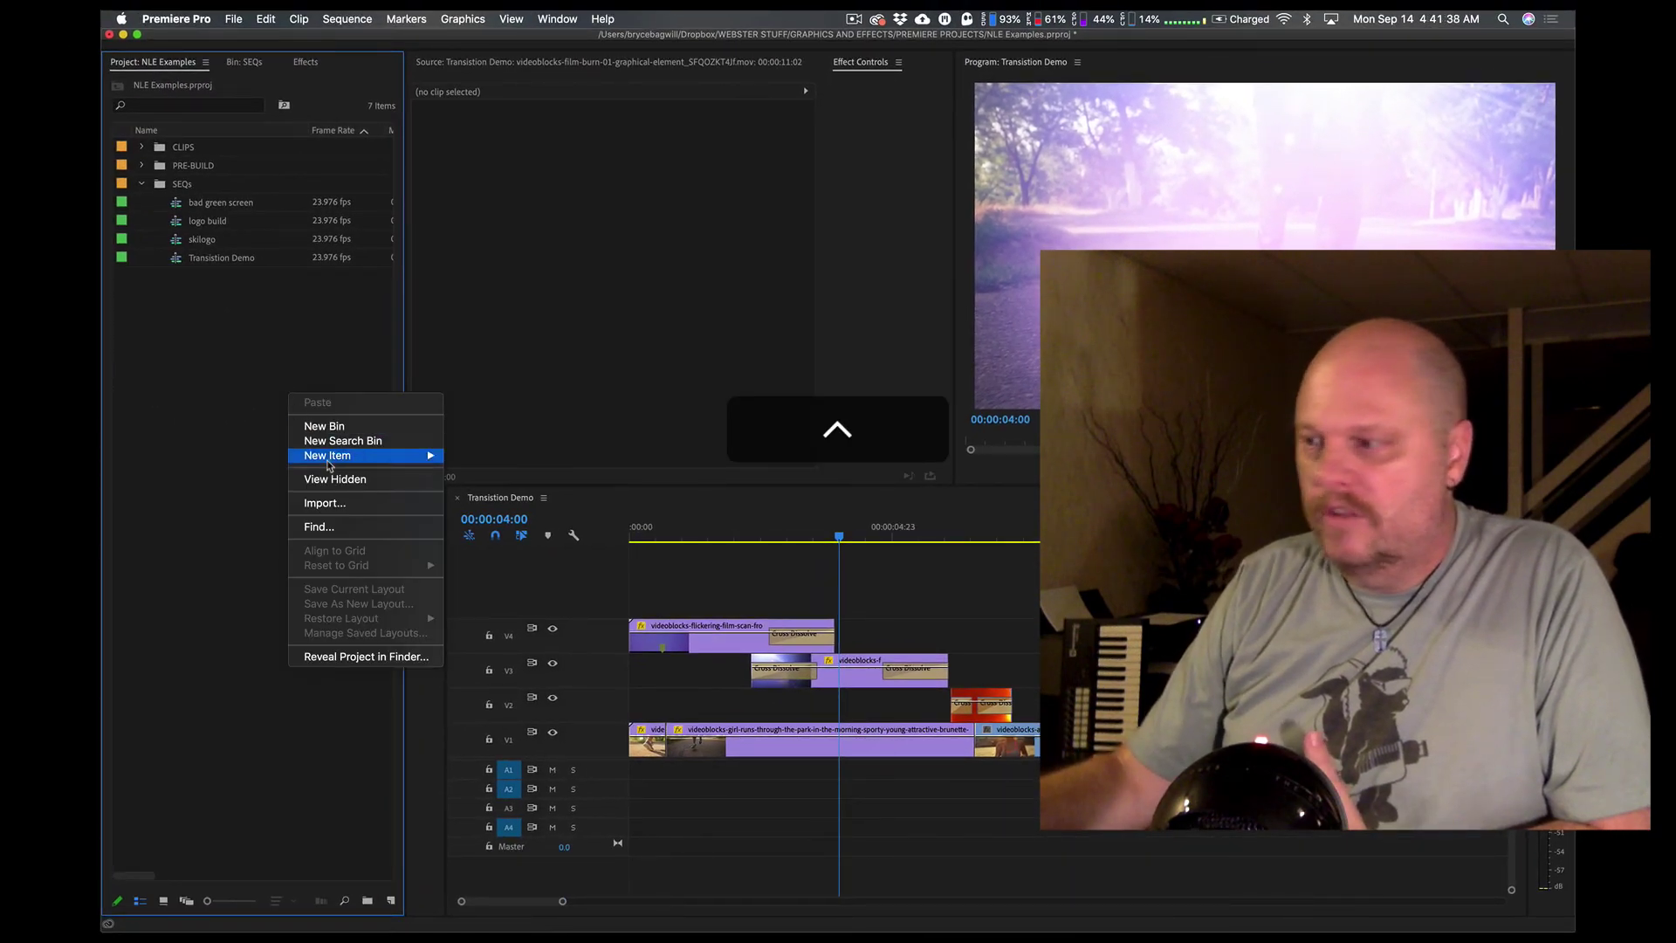
pyautogui.click(342, 504)
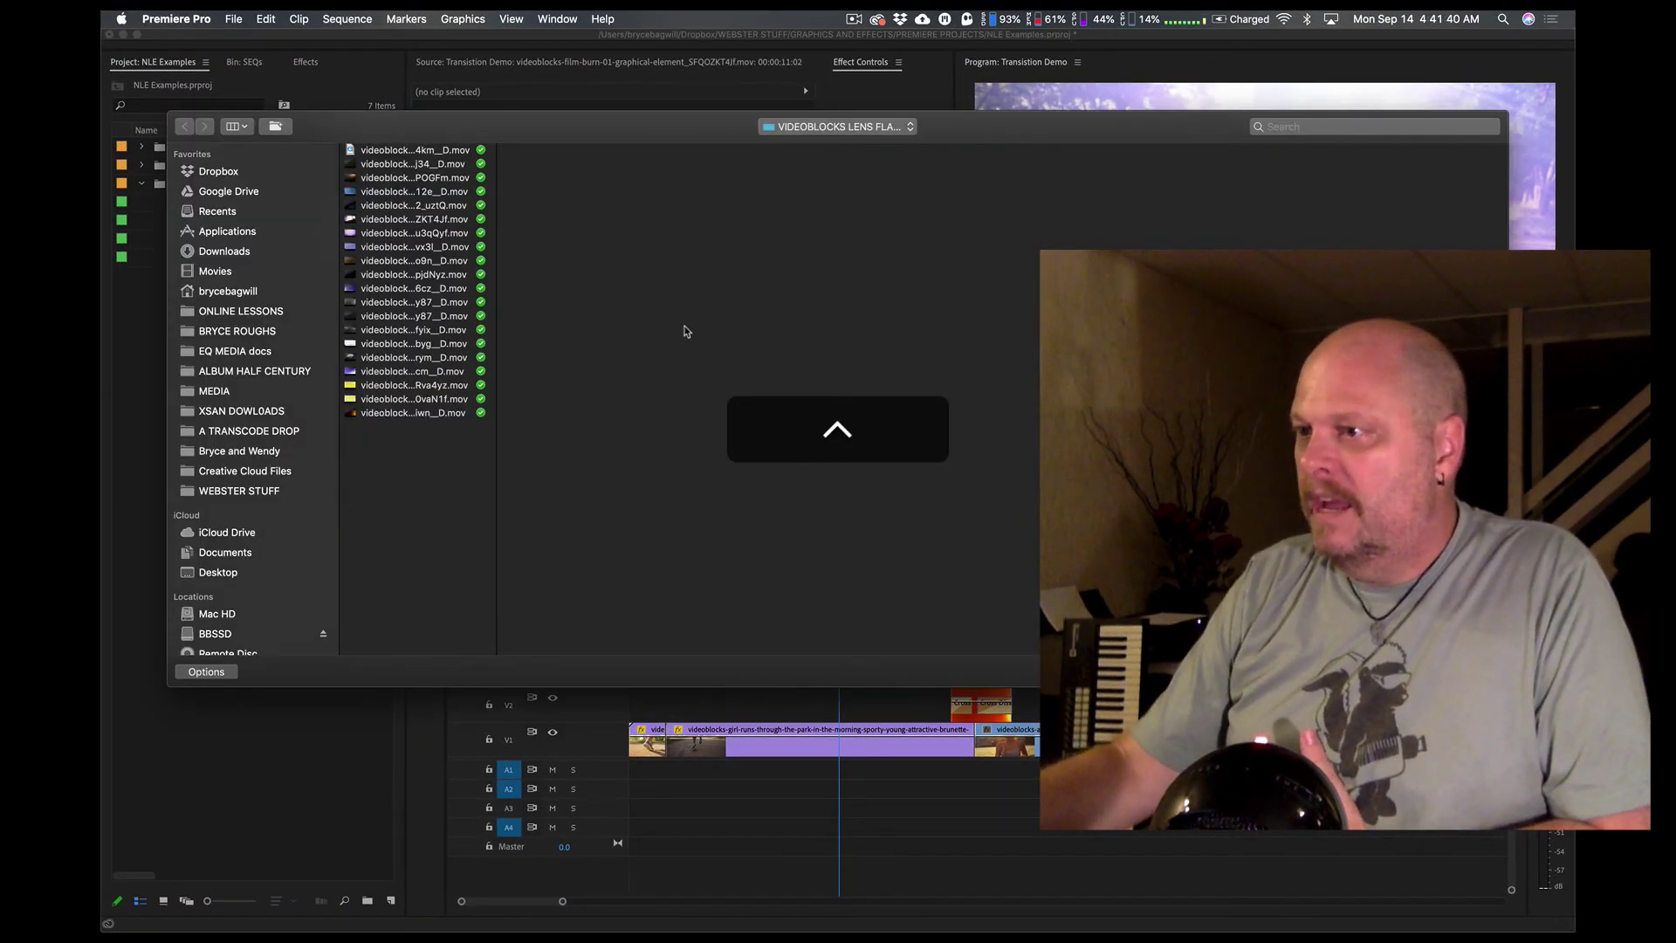
pyautogui.click(854, 132)
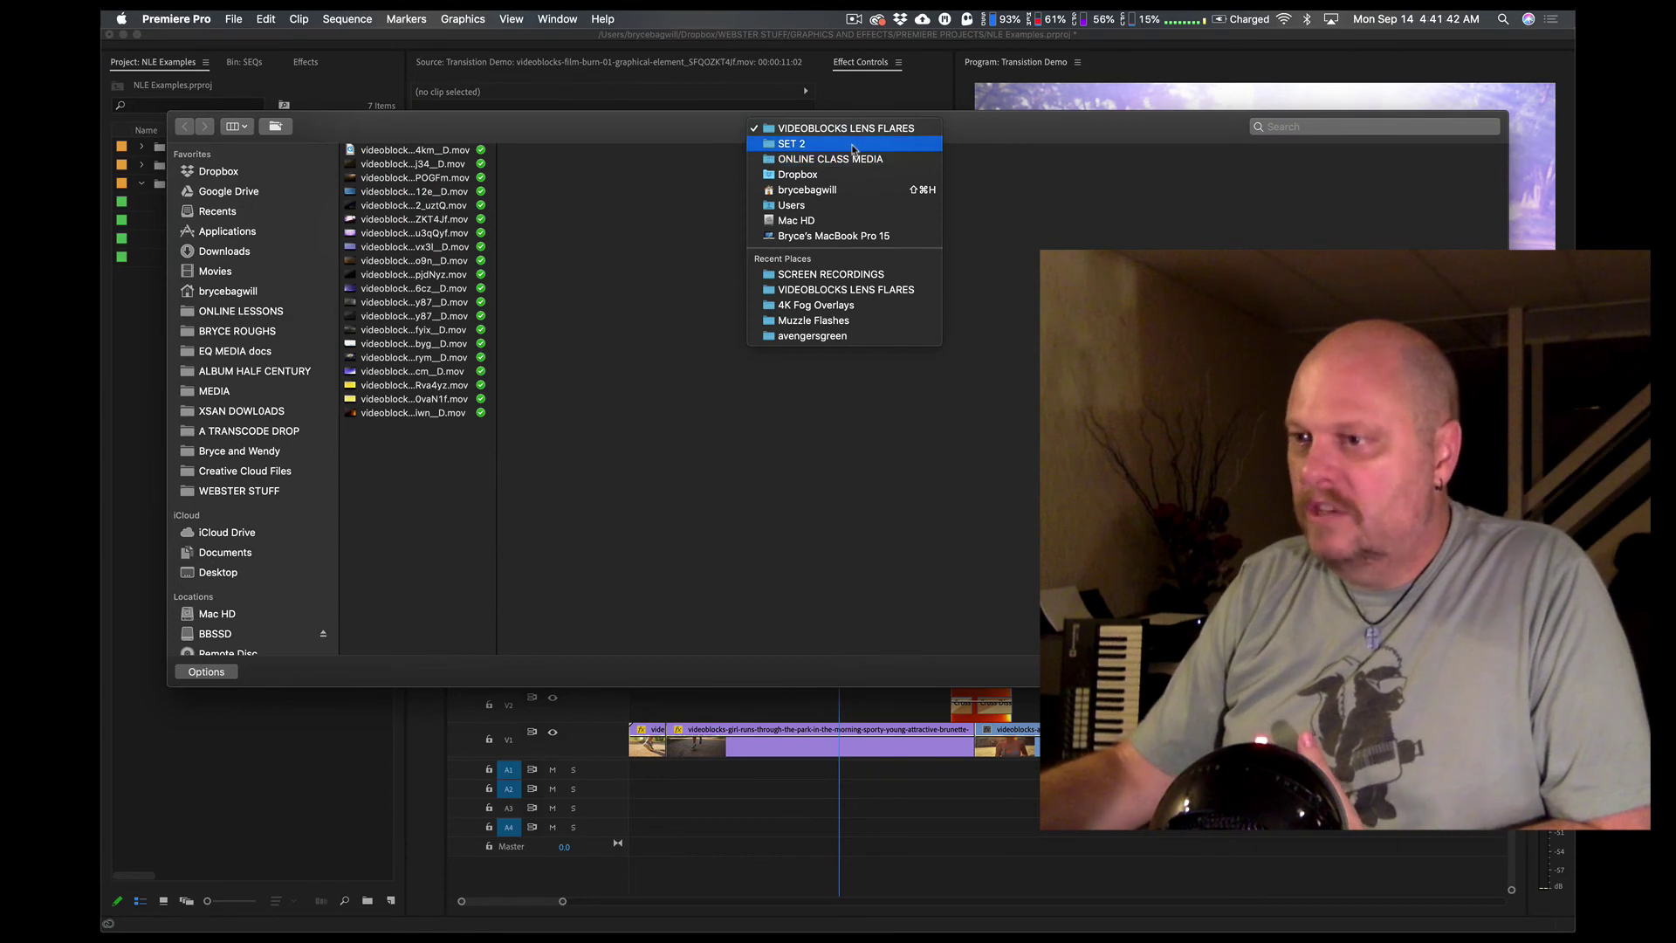
pyautogui.click(854, 147)
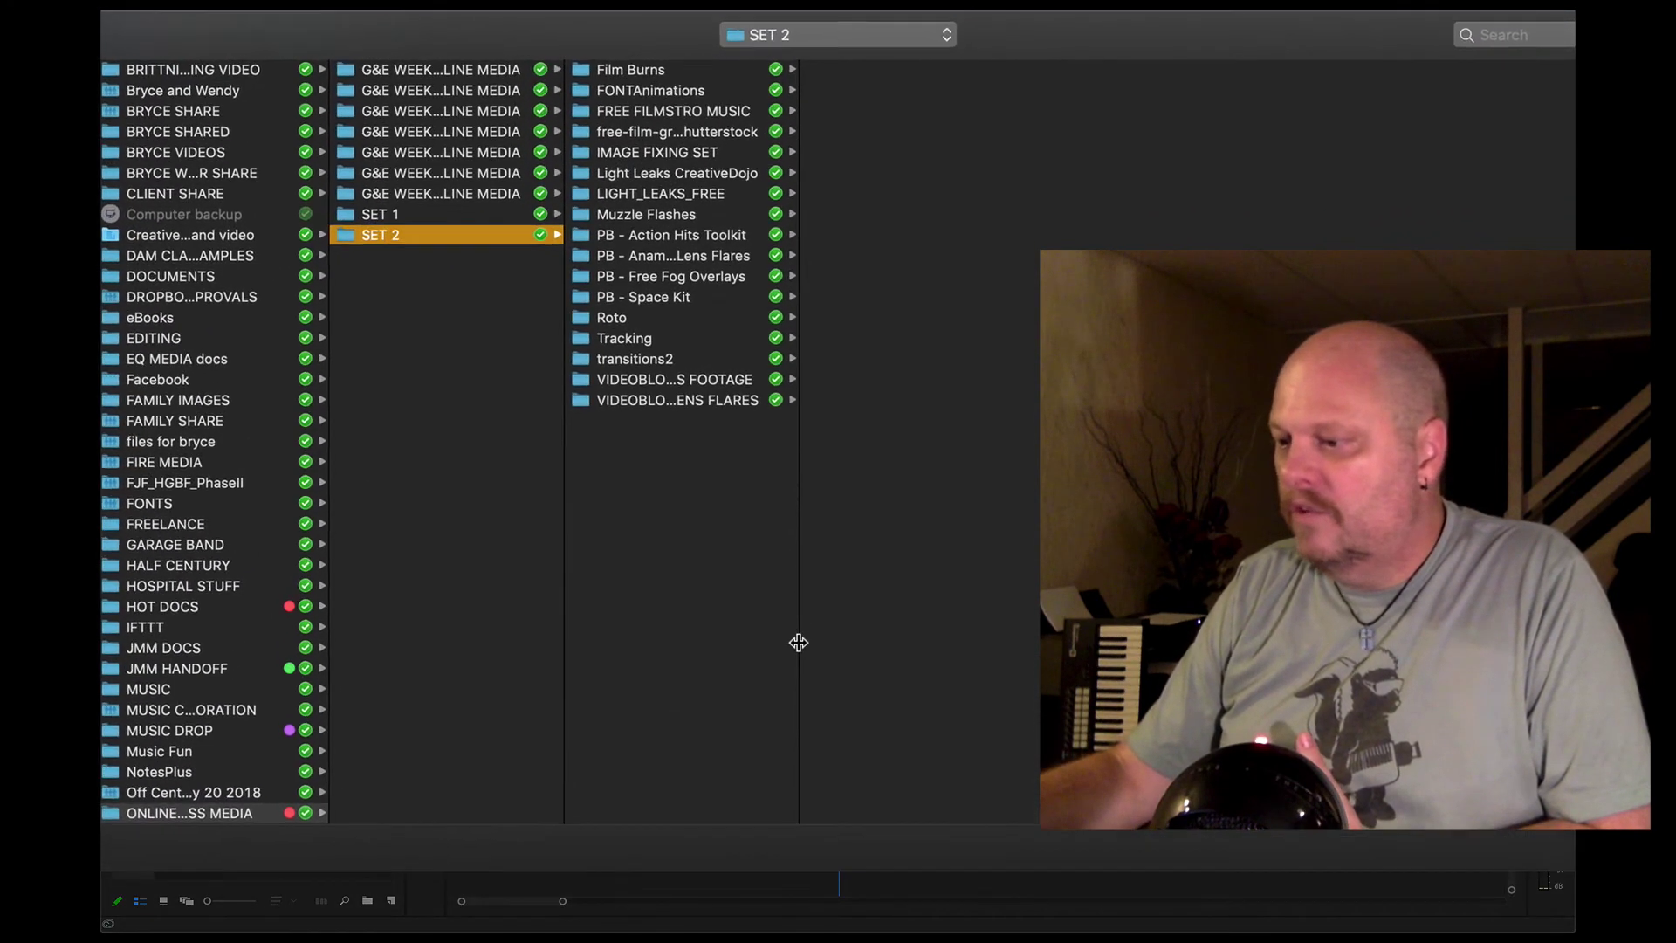
pyautogui.moveTo(812, 529); pyautogui.dragTo(915, 527)
pyautogui.moveTo(974, 725); pyautogui.dragTo(972, 725)
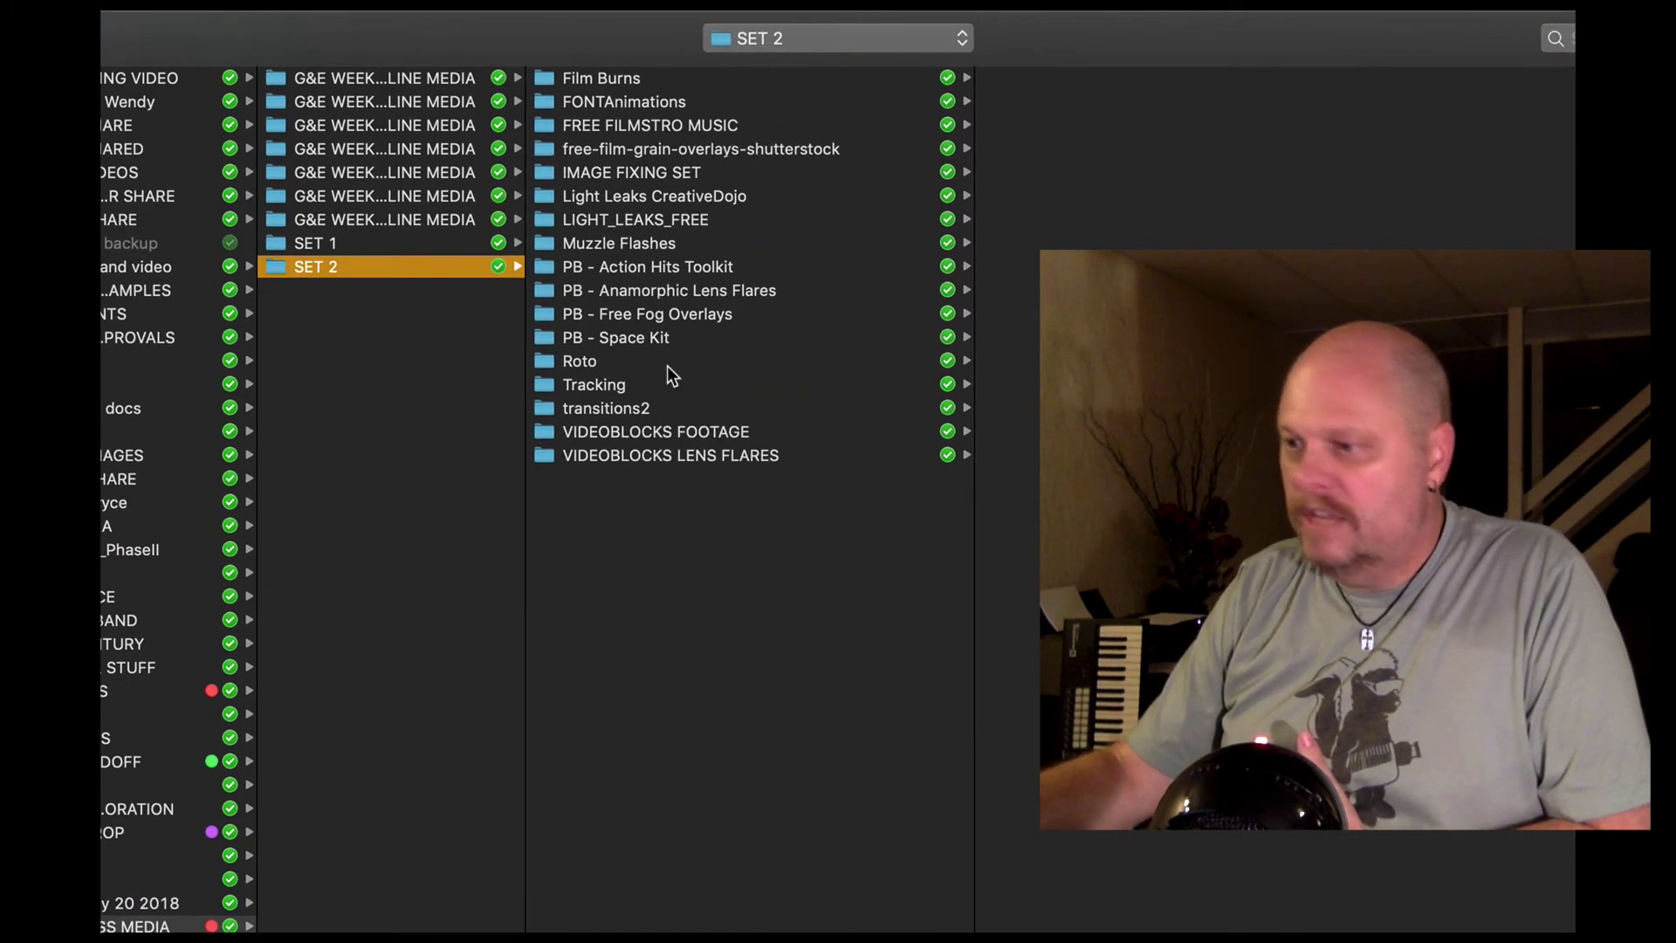
# Preview the running clips in the VIDEOBLOCKS FOOTAGE folder one after another, through the amazing-girl-is-running clip
pyautogui.click(684, 431)
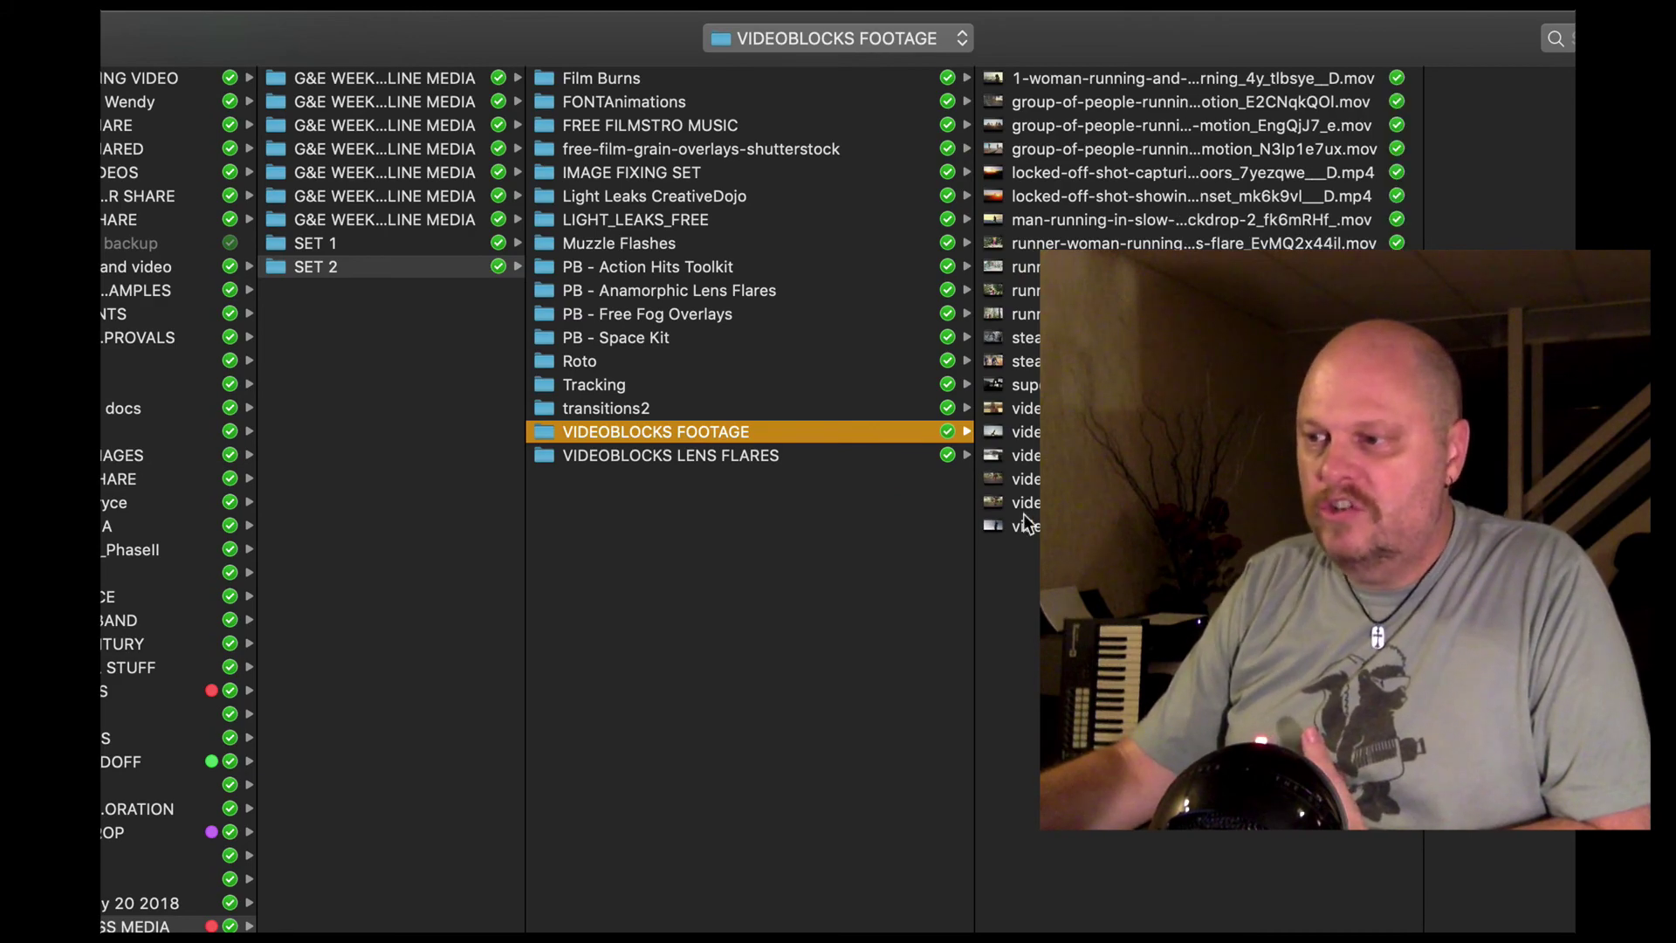
pyautogui.click(809, 458)
pyautogui.click(809, 431)
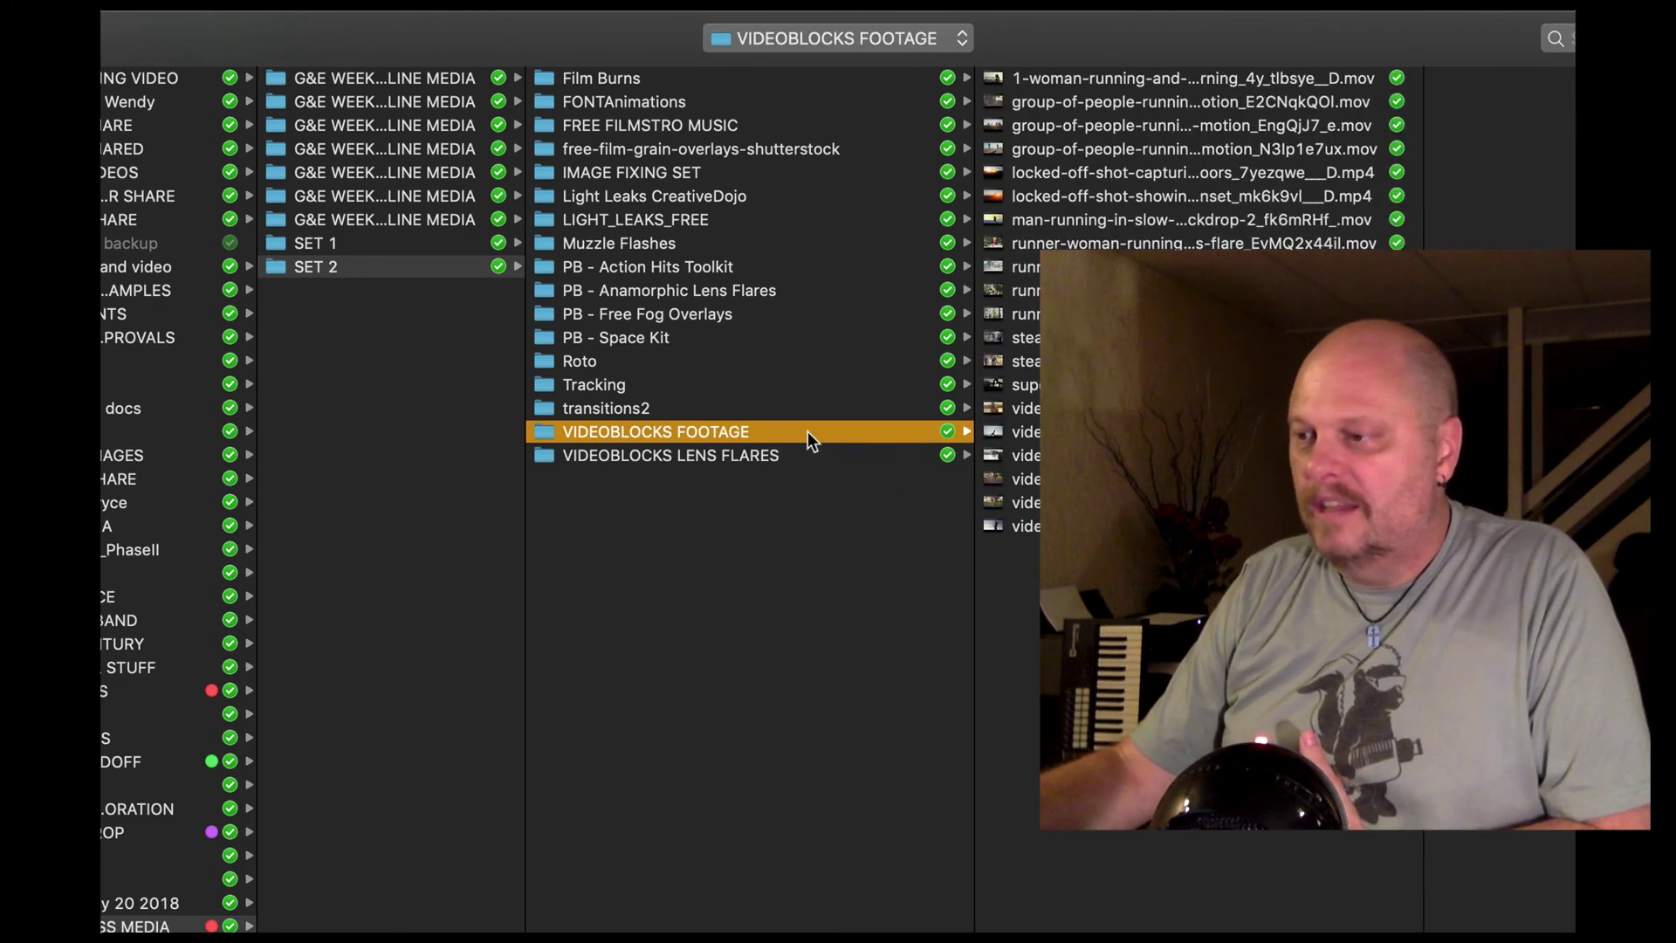
pyautogui.click(1227, 79)
pyautogui.press('Down')
pyautogui.press('Down')
pyautogui.press('Down')
pyautogui.press('Down')
pyautogui.press('Down')
pyautogui.press('Down')
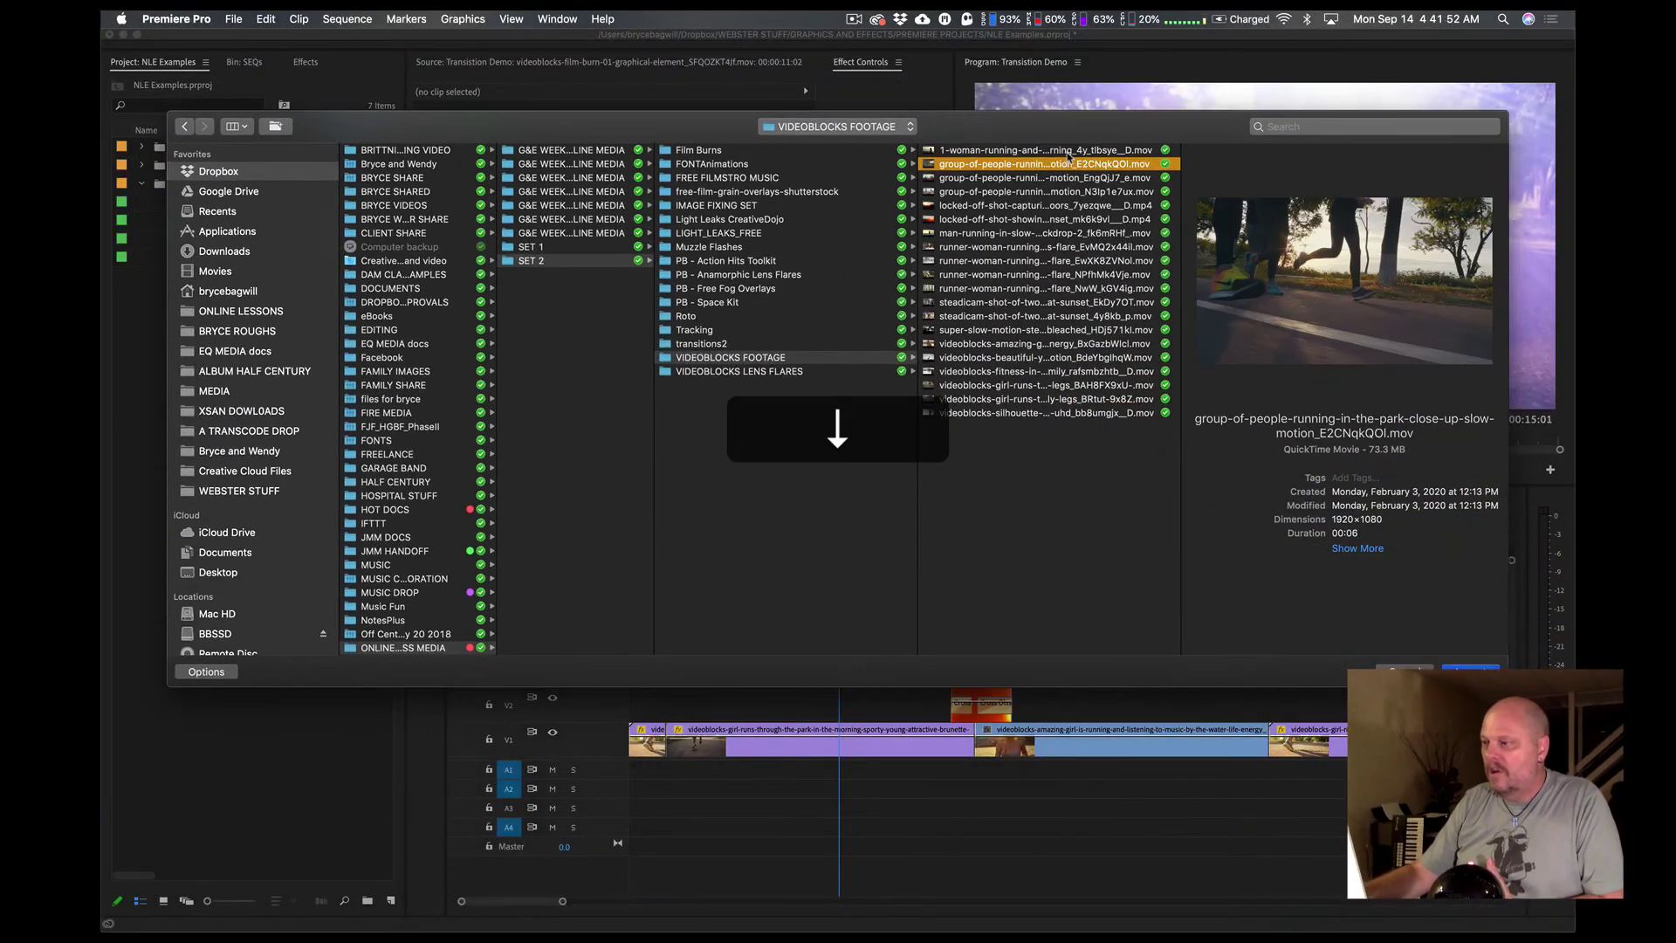
pyautogui.press('Down')
pyautogui.press('Down')
pyautogui.press('Down')
pyautogui.press('Down')
pyautogui.press('Down')
pyautogui.press('Down')
pyautogui.press('Down')
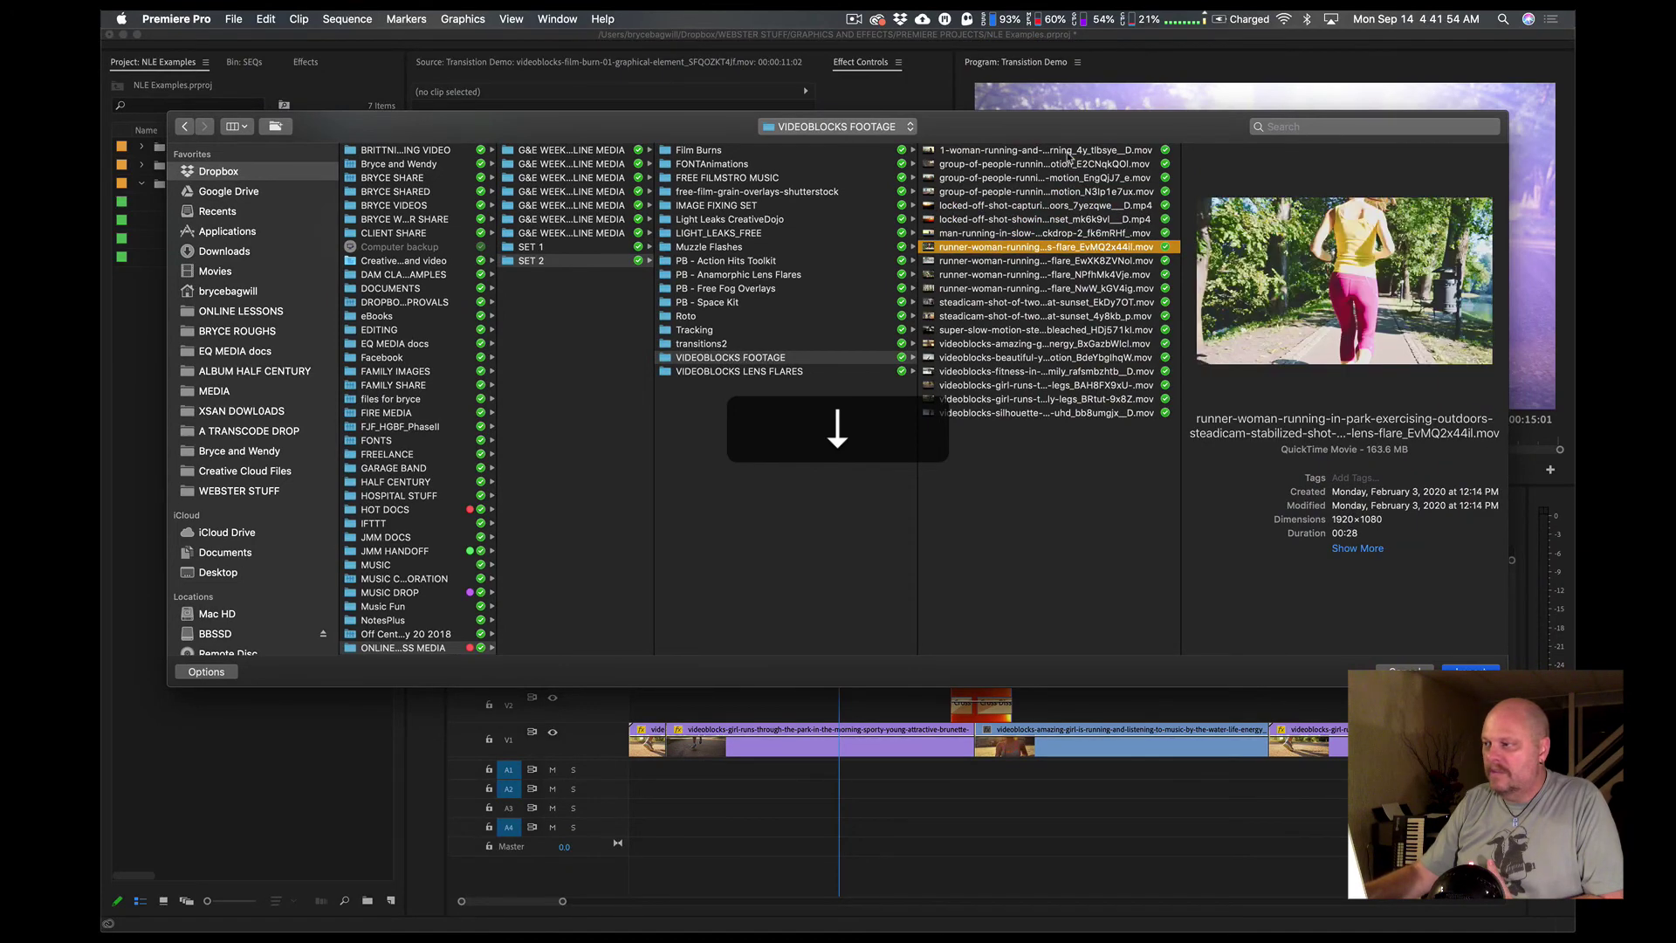
pyautogui.press('Down')
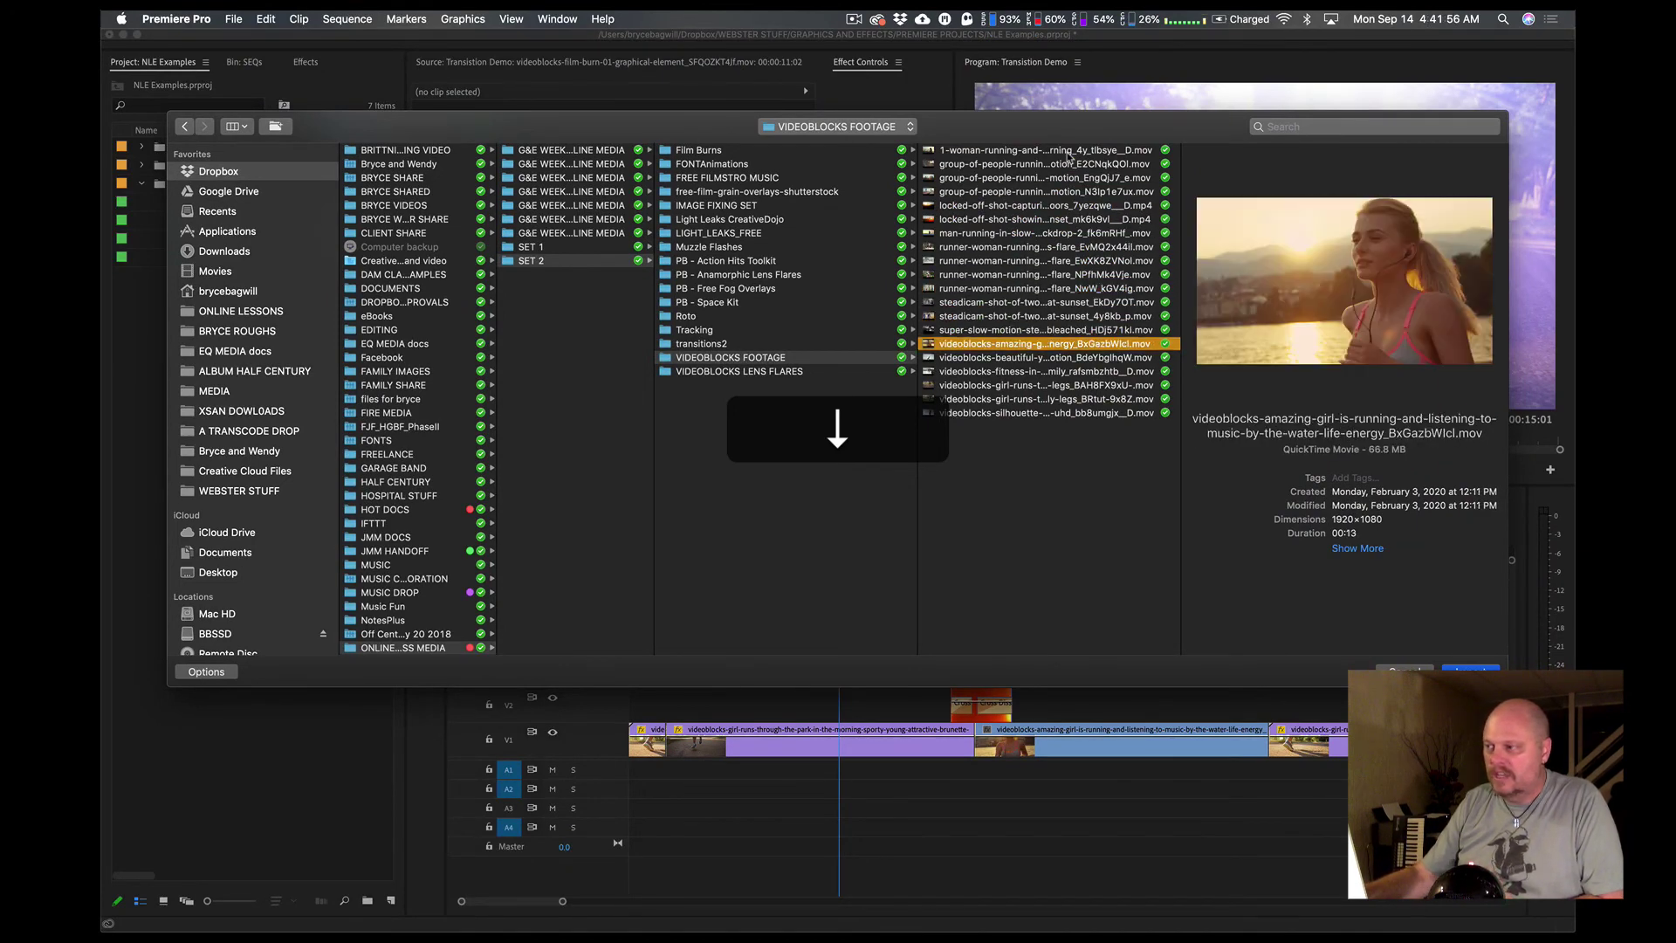
# Preview the light leak and film burn clips in the VIDEOBLOCKS LENS FLARES folder, and close the browser without importing
pyautogui.click(802, 370)
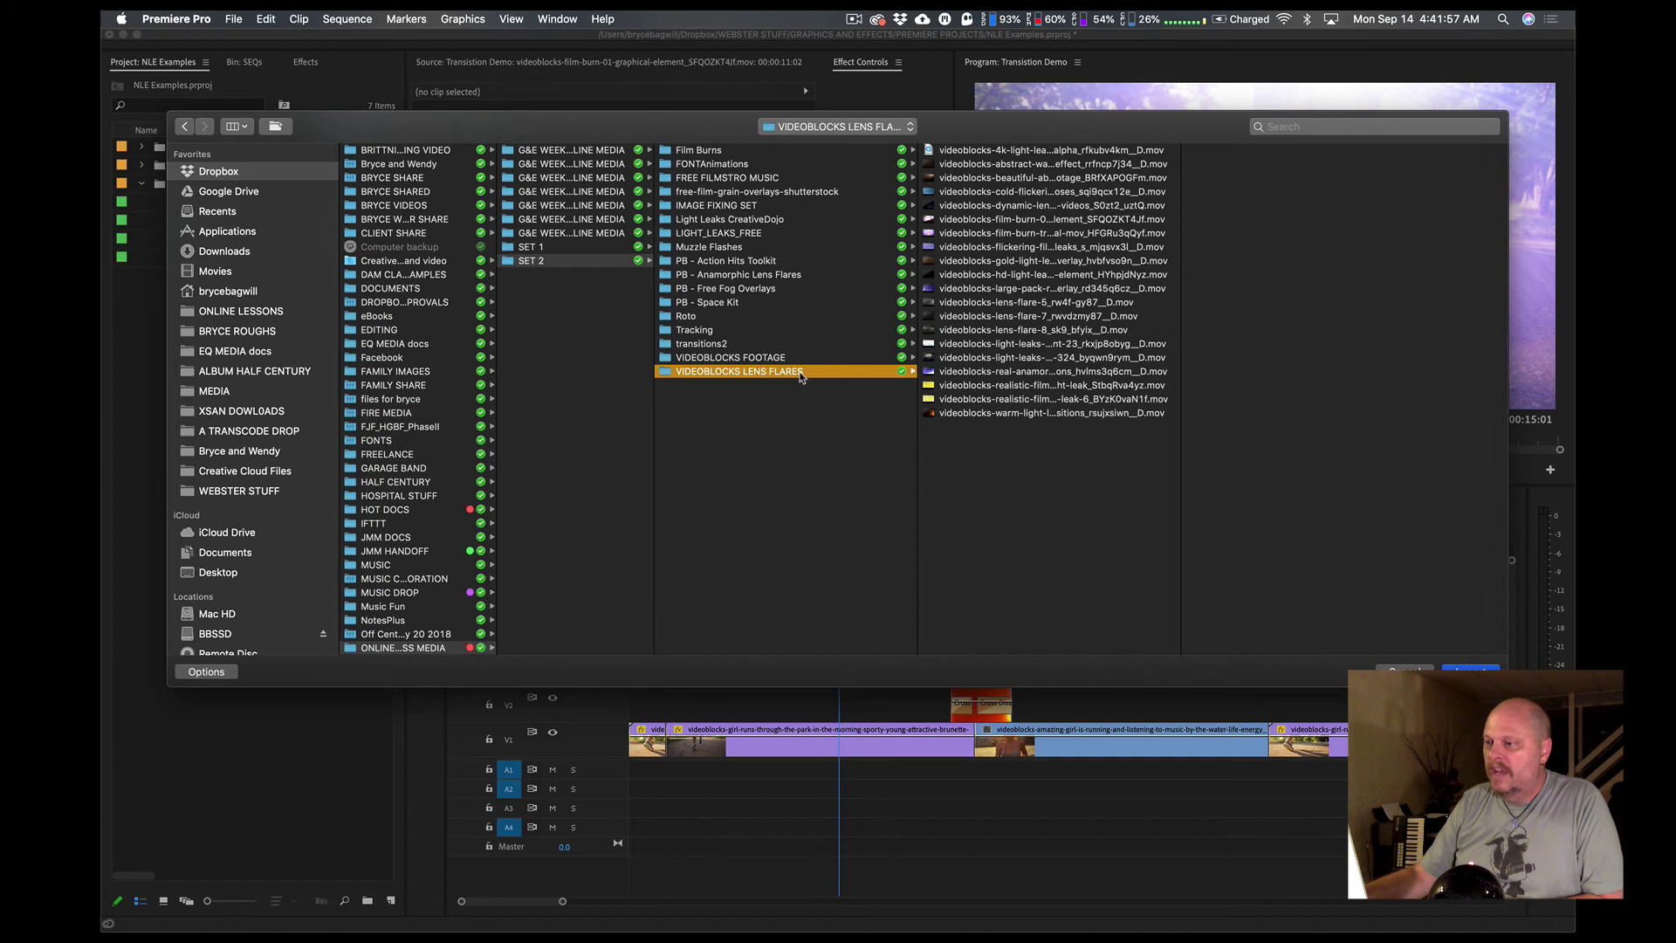
pyautogui.click(1026, 165)
pyautogui.press('Down')
pyautogui.press('Down')
pyautogui.press('Down')
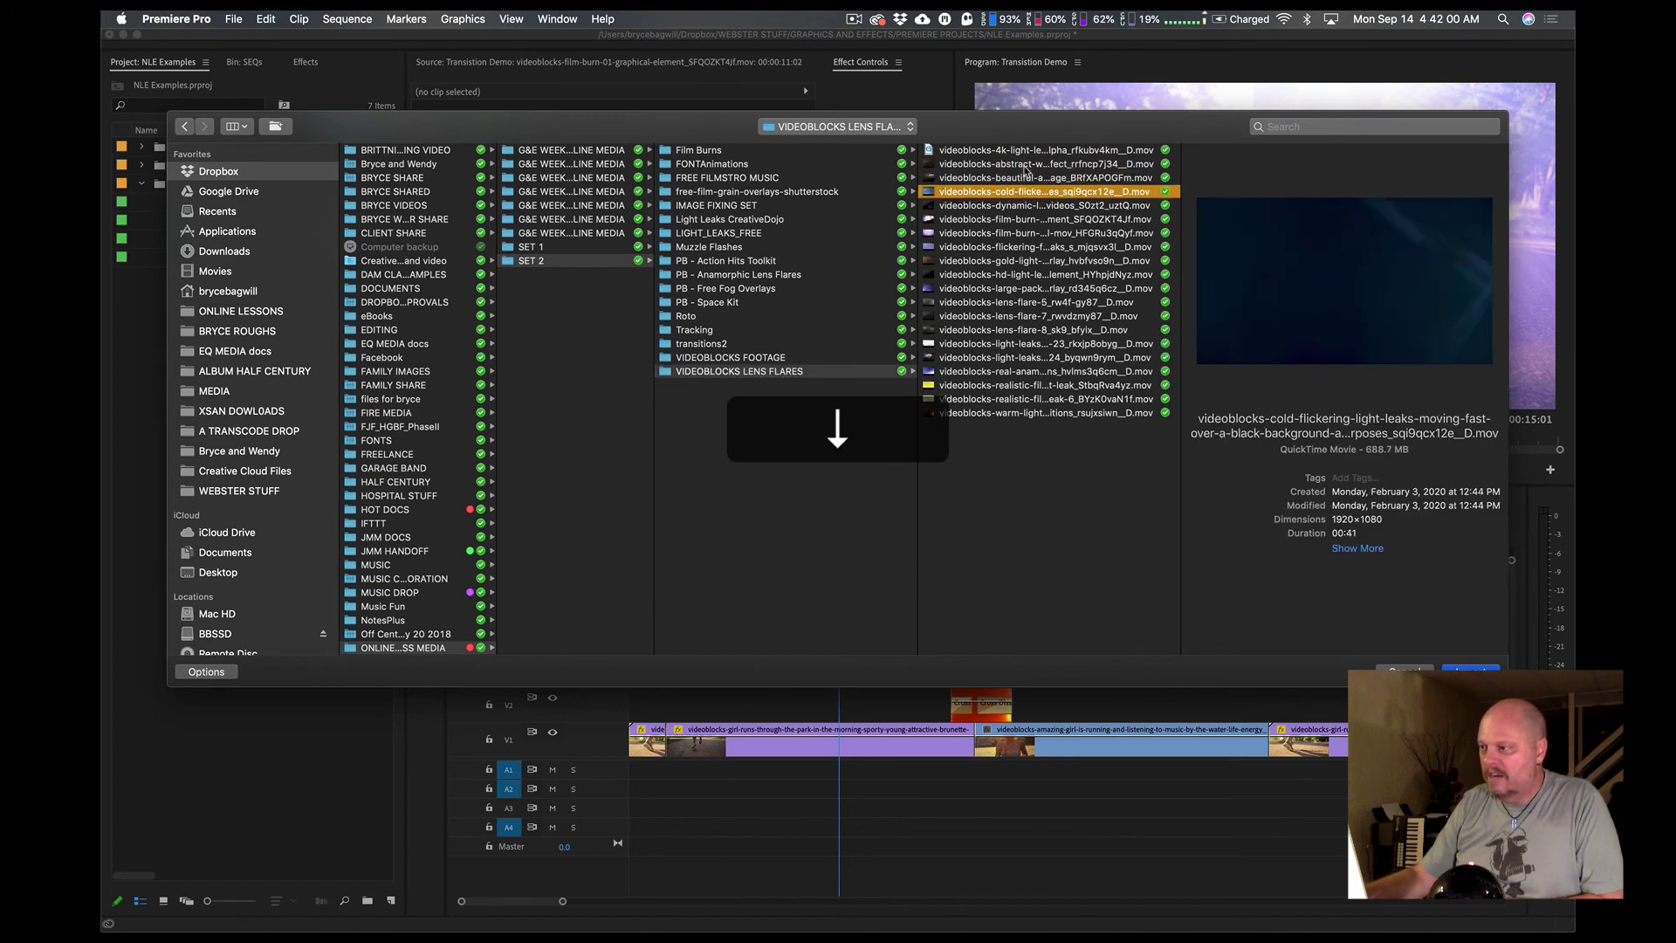
pyautogui.press('Down')
pyautogui.press('Down')
pyautogui.press('Down')
pyautogui.press('Down')
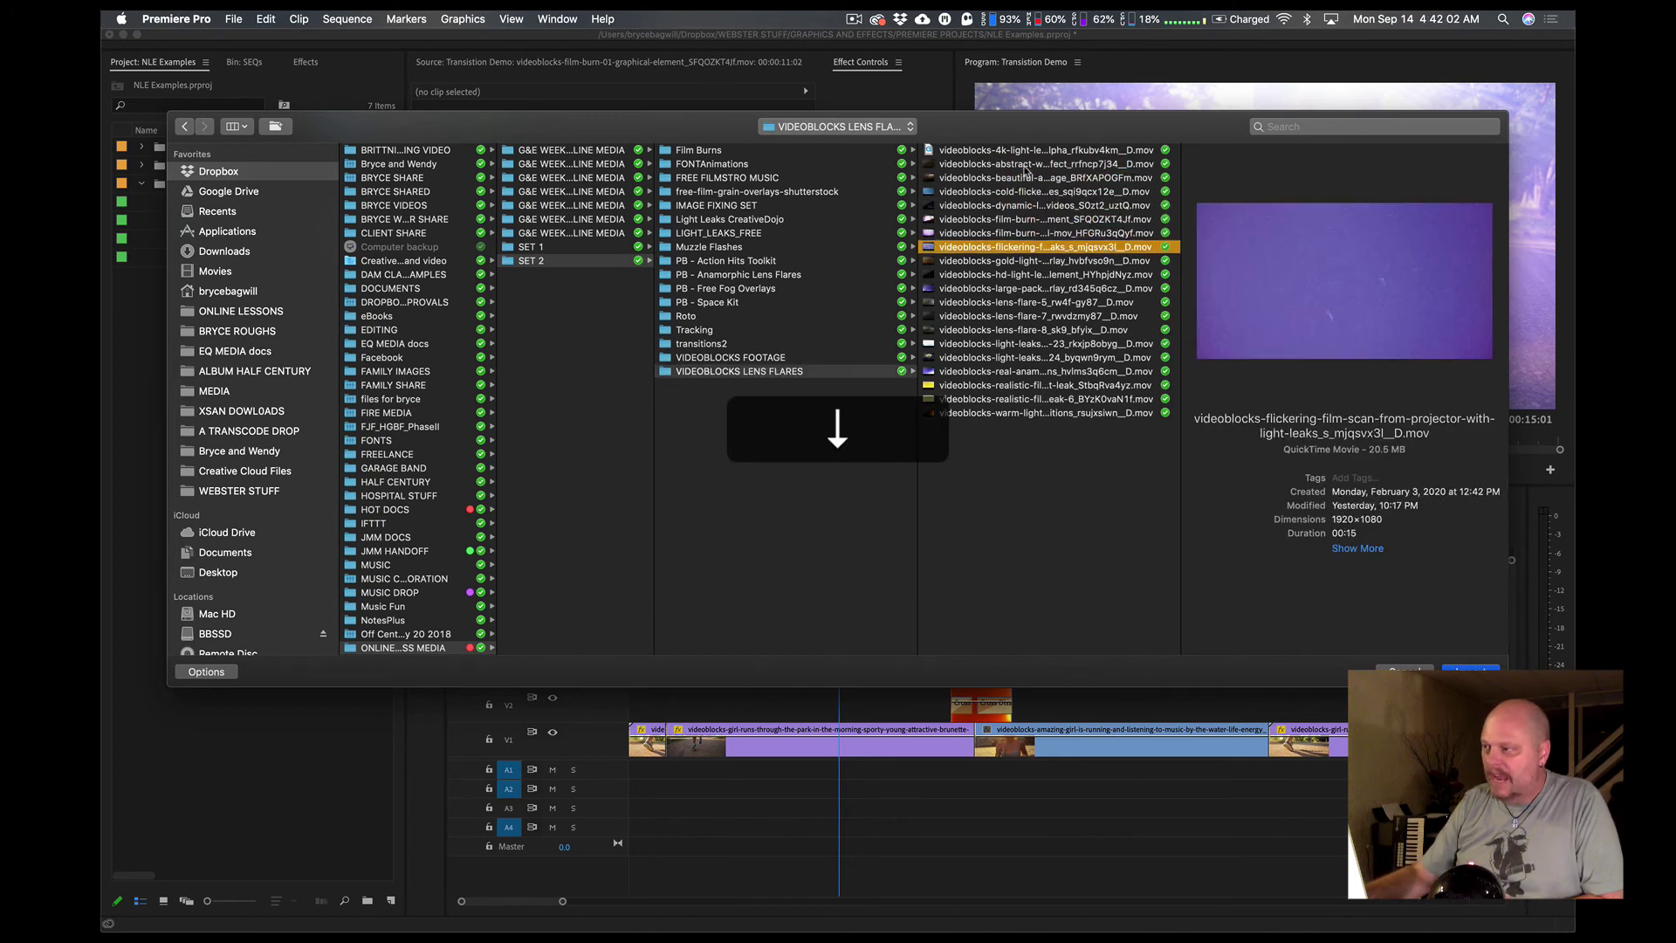
pyautogui.press('Down')
pyautogui.press('Down')
pyautogui.press('Down')
pyautogui.press('Down')
pyautogui.press('Down')
pyautogui.press('Down')
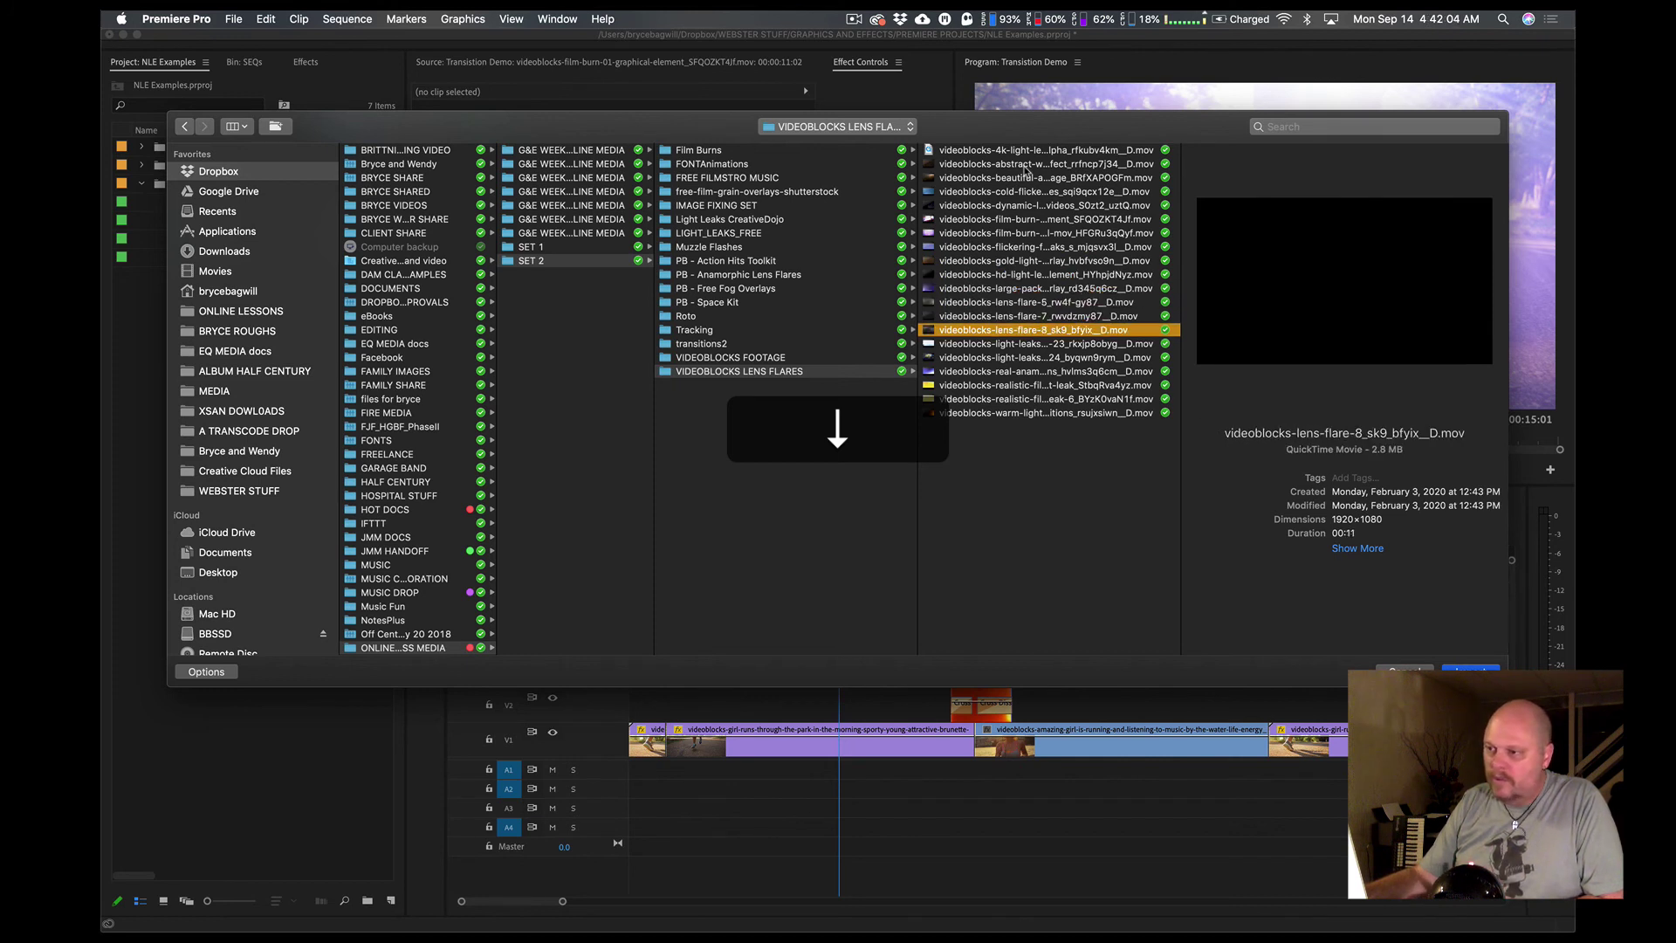
pyautogui.press('Down')
pyautogui.press('Down')
pyautogui.press('Down')
pyautogui.press('Down')
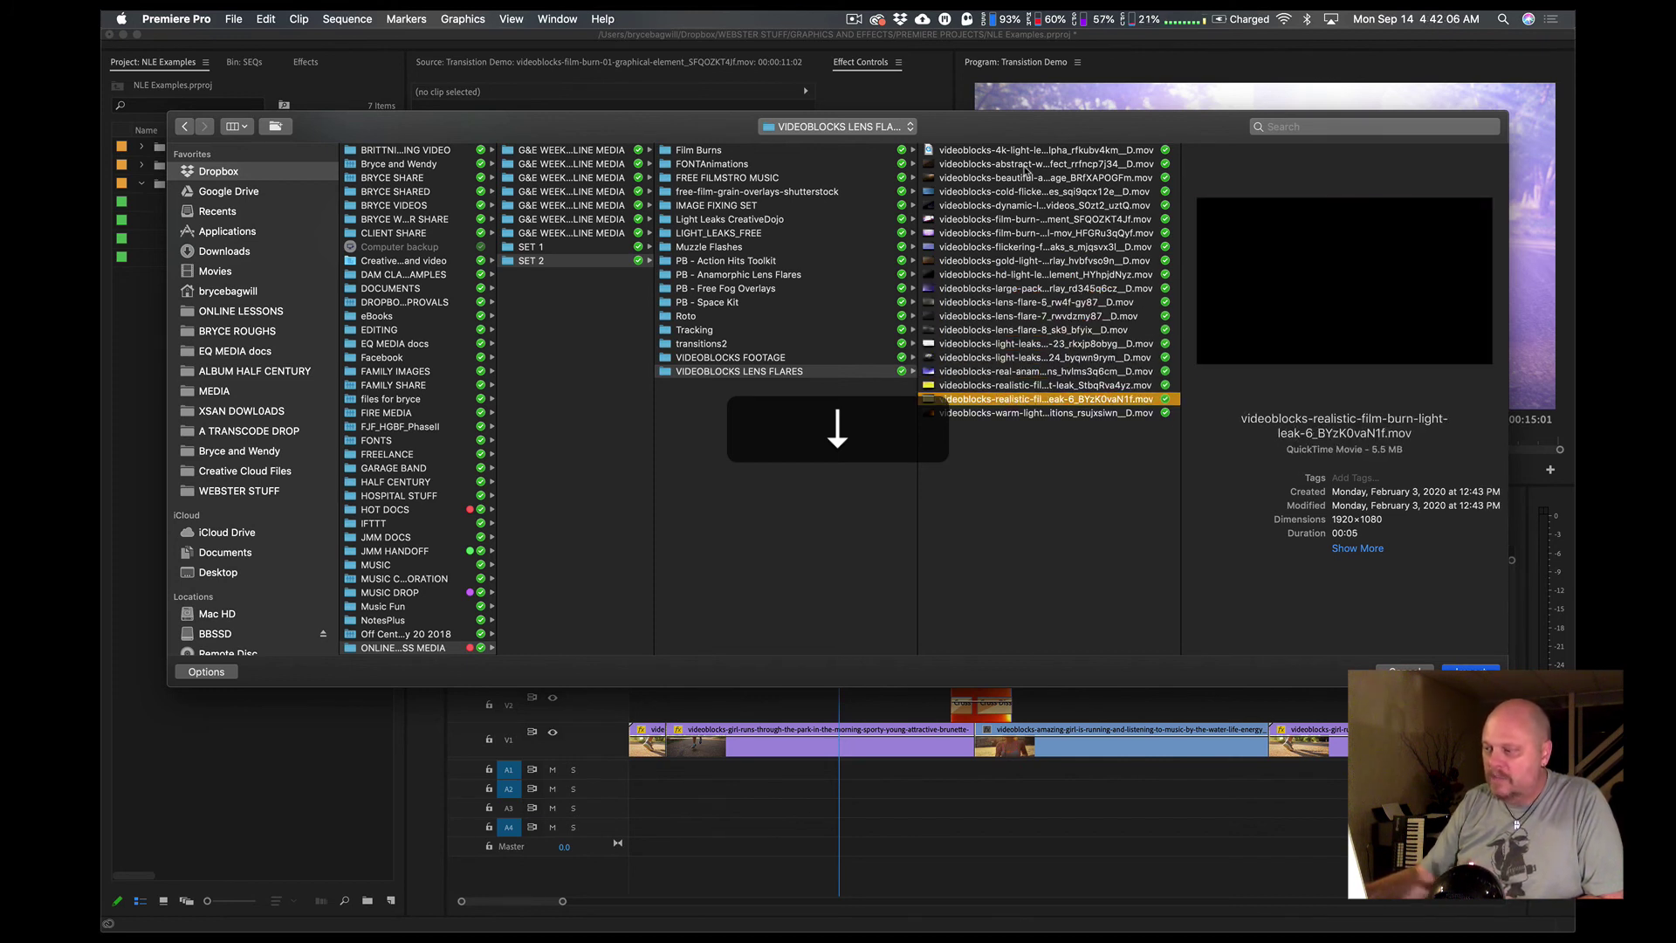
pyautogui.moveTo(1336, 245)
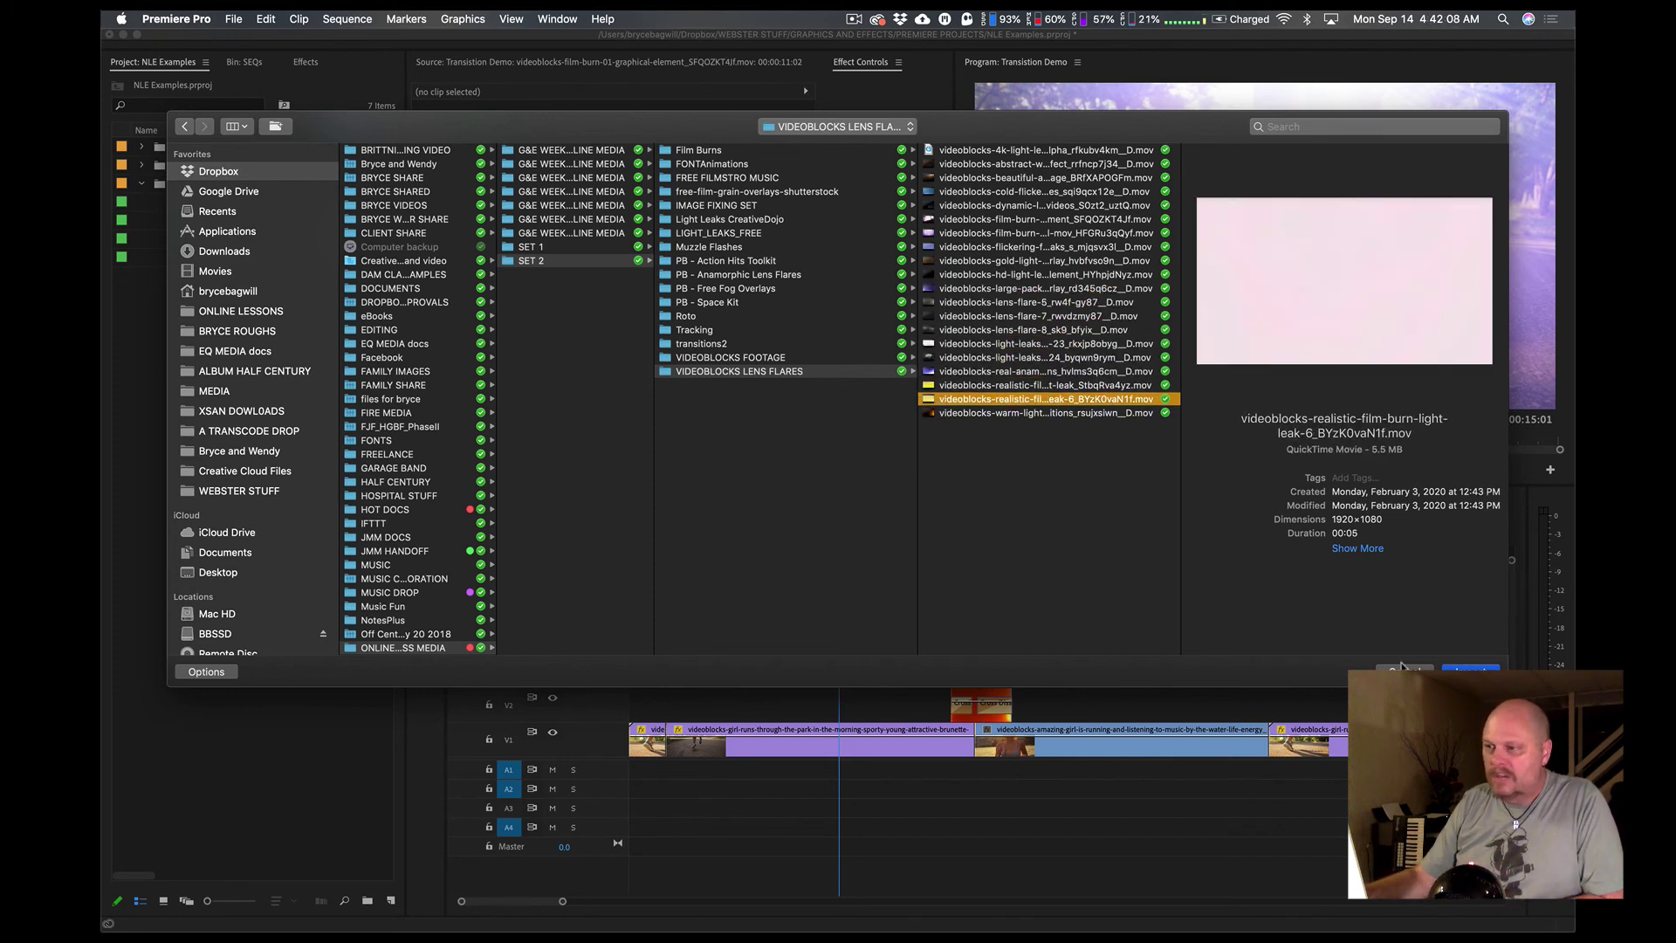
pyautogui.press('Escape')
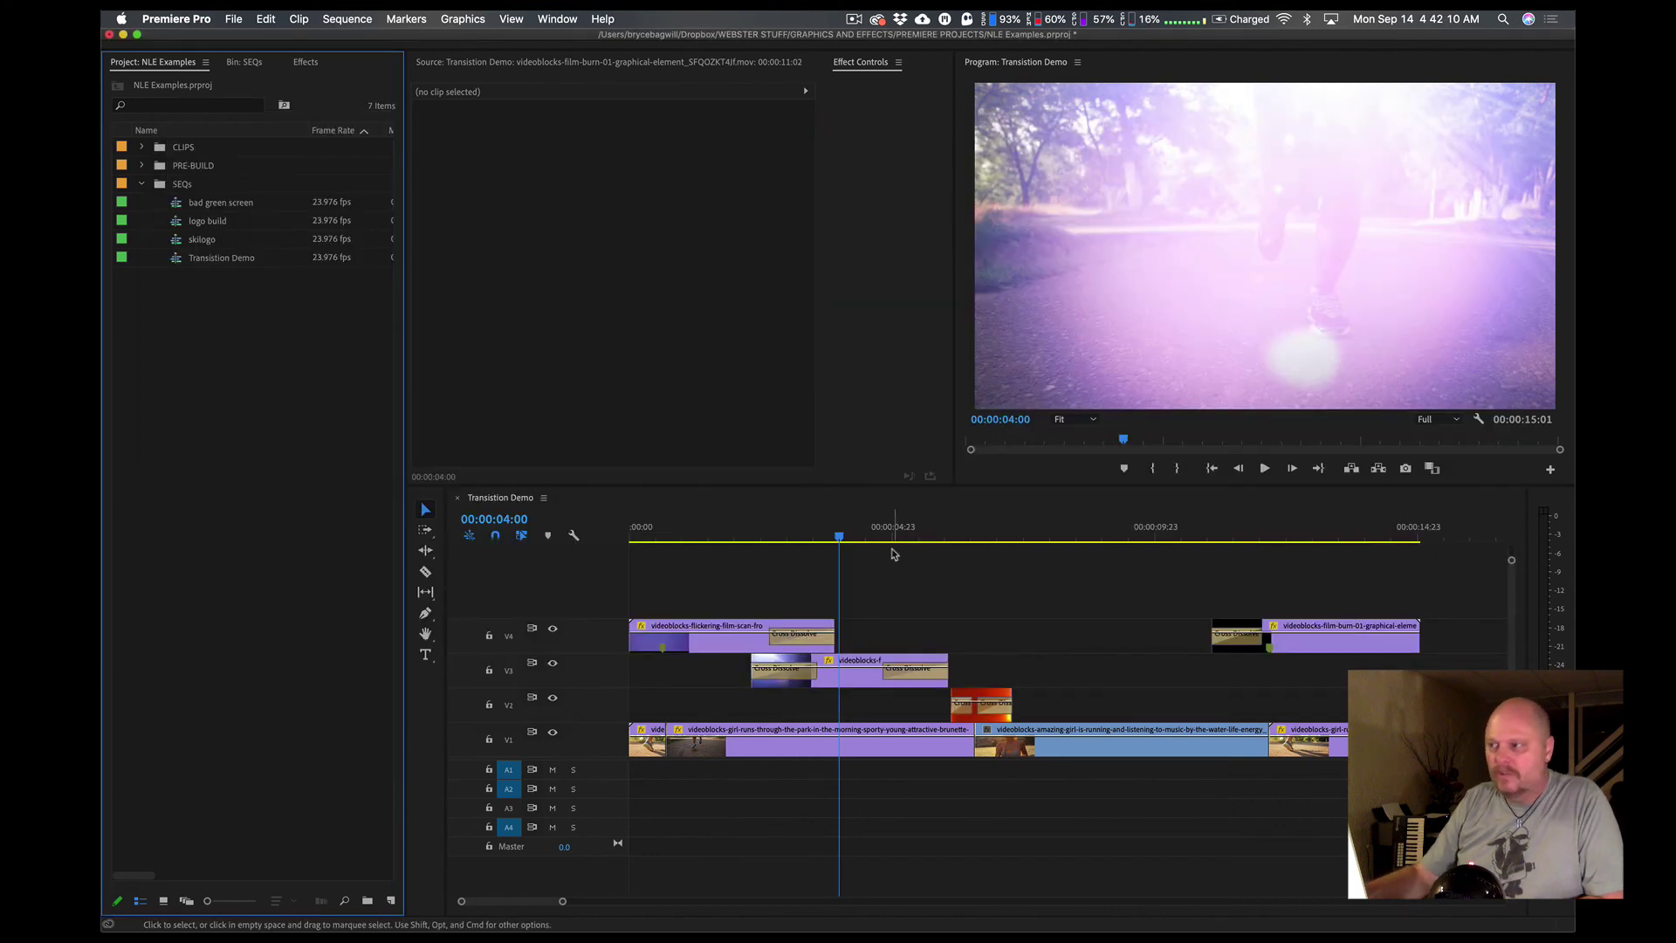
# Play the sequence from 00:00:00:08 through the overlay transitions and stop at 00:00:12:18
pyautogui.moveTo(869, 534); pyautogui.dragTo(648, 542)
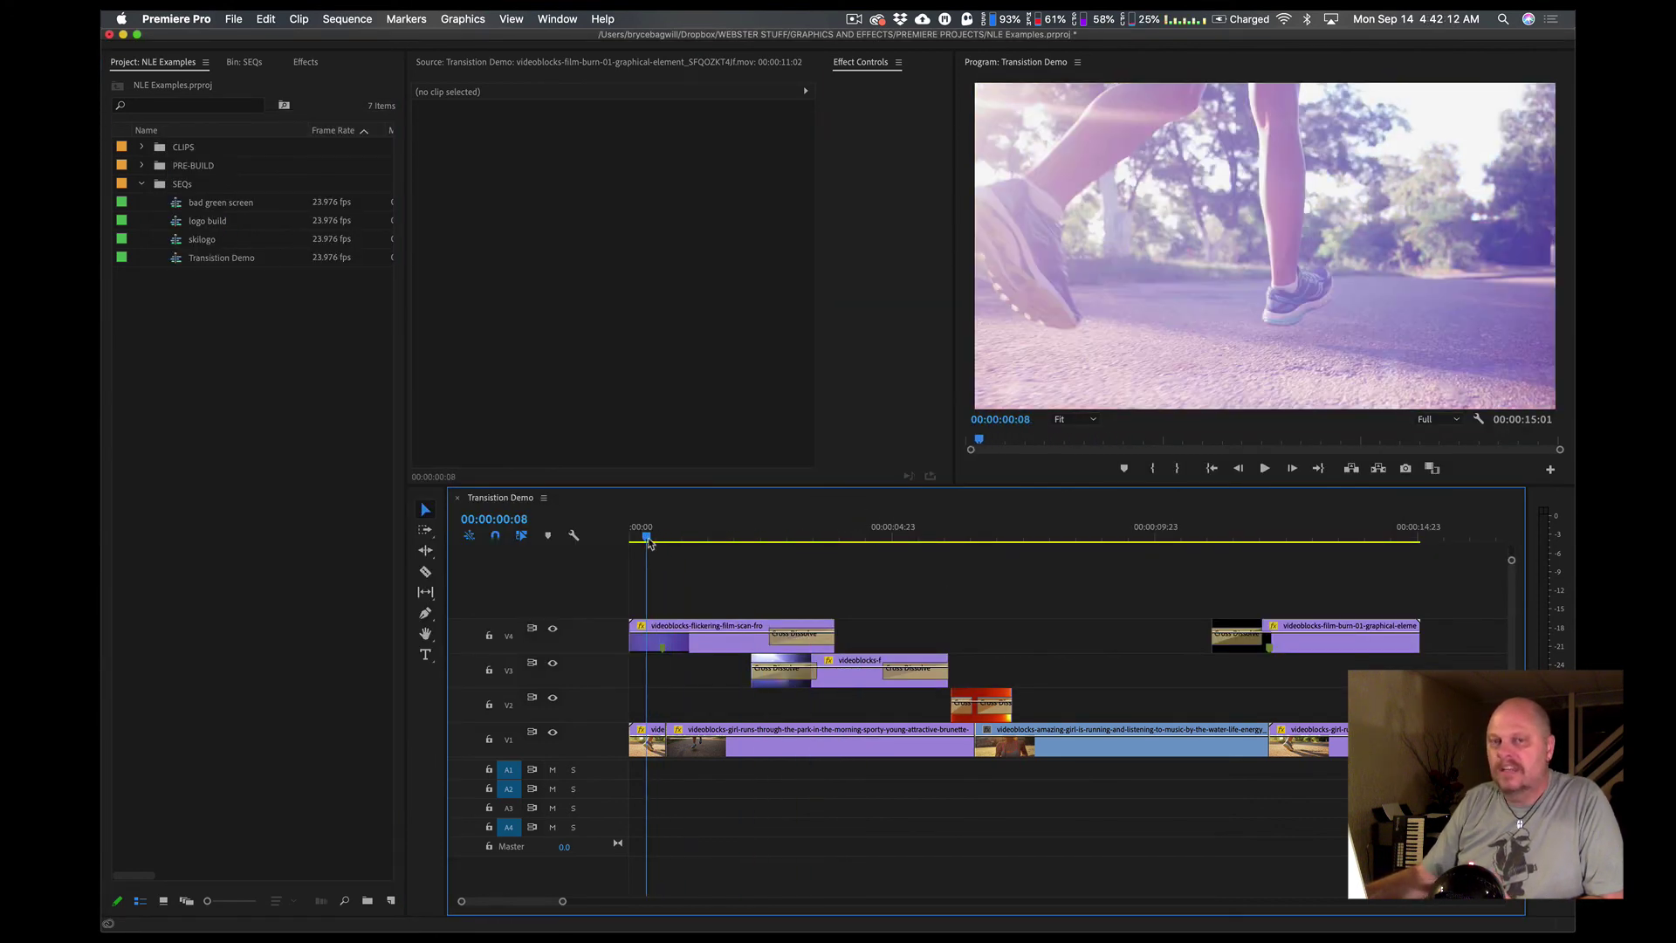
pyautogui.press('space')
pyautogui.click(853, 20)
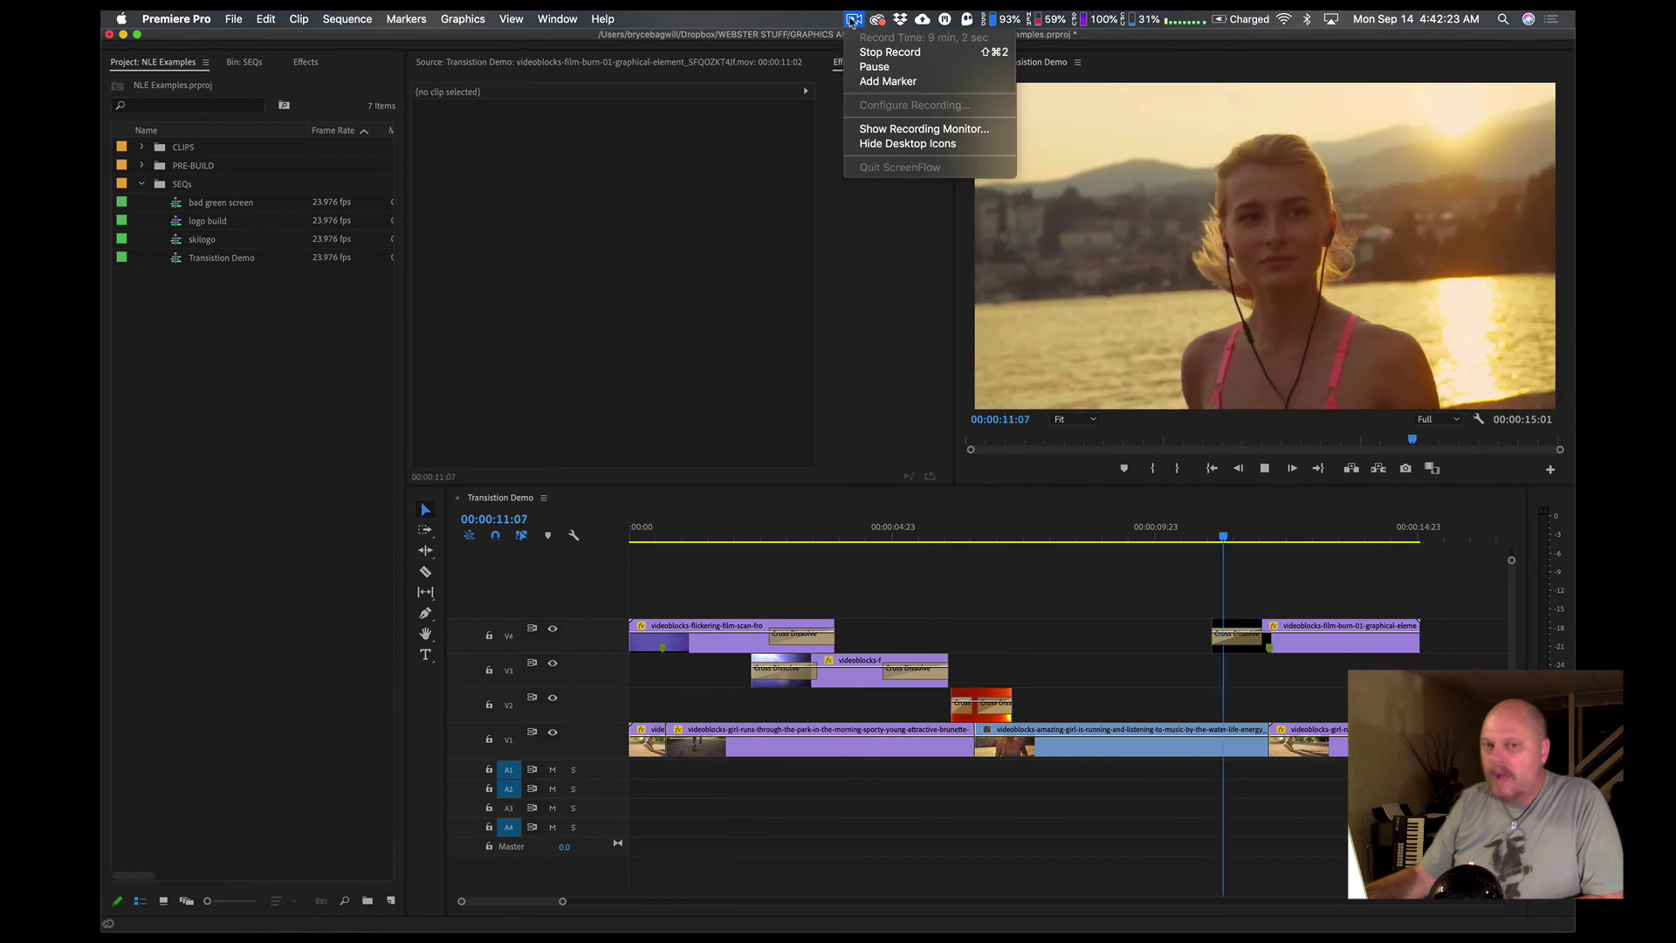
pyautogui.press('space')
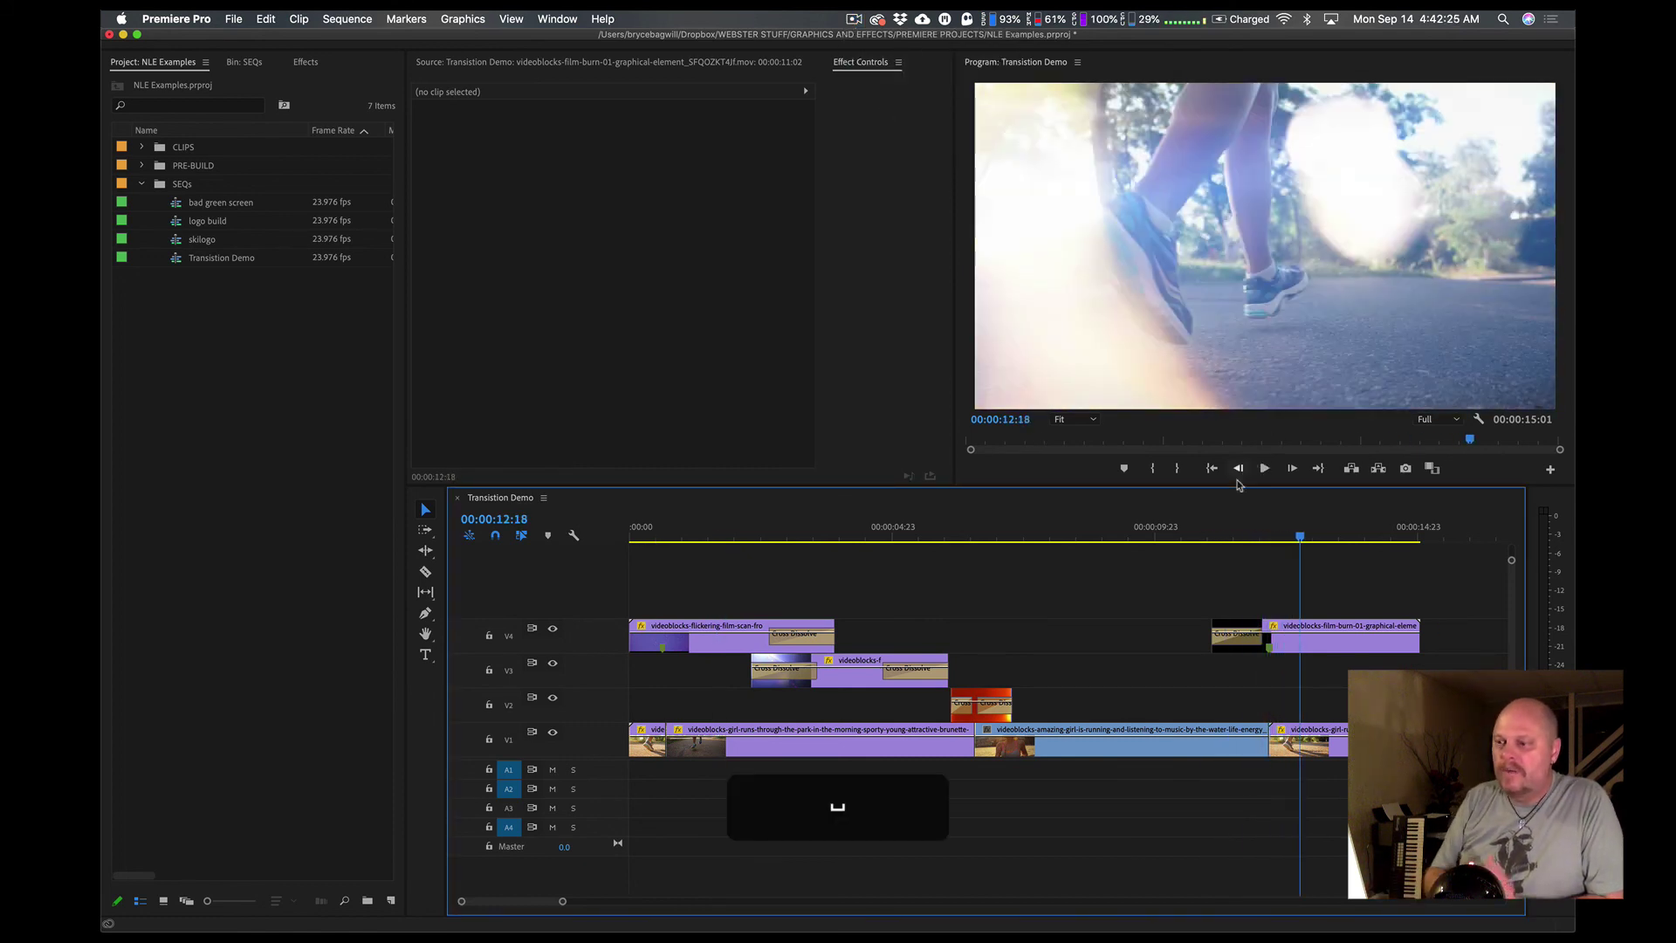
# Scrub the sequence to review the V2 overlay at 00:00:06:11, the V3 and V4 overlays near 00:00:03:17, and the opening at 00:00:00:08
pyautogui.click(969, 537)
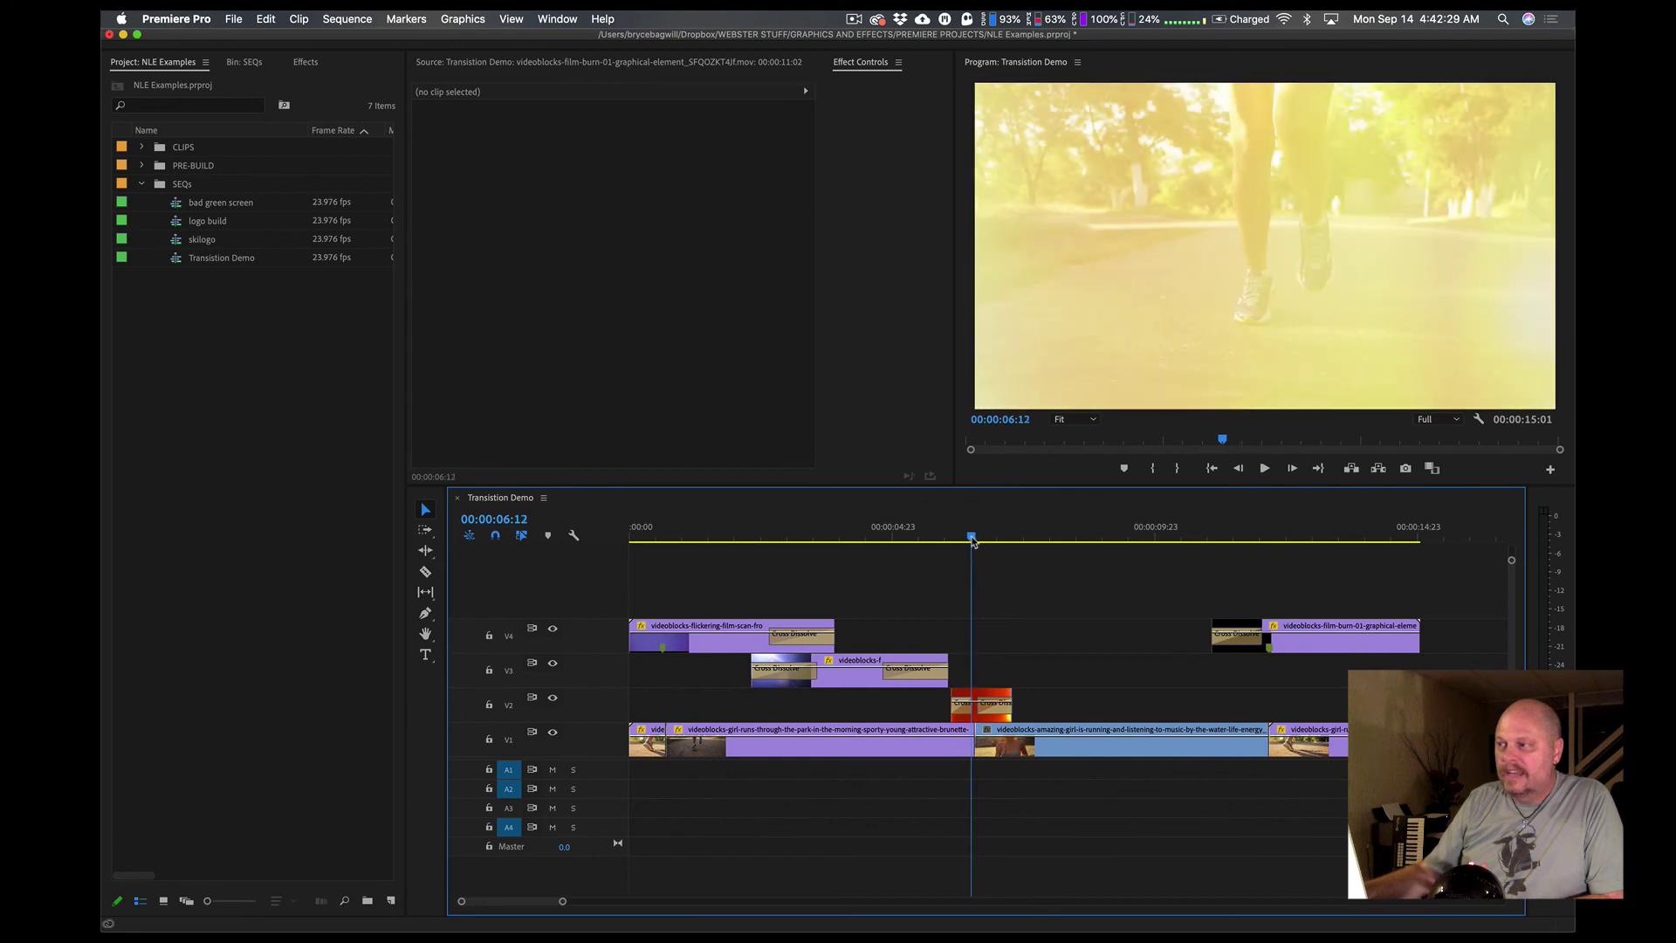
pyautogui.moveTo(974, 541); pyautogui.dragTo(971, 541)
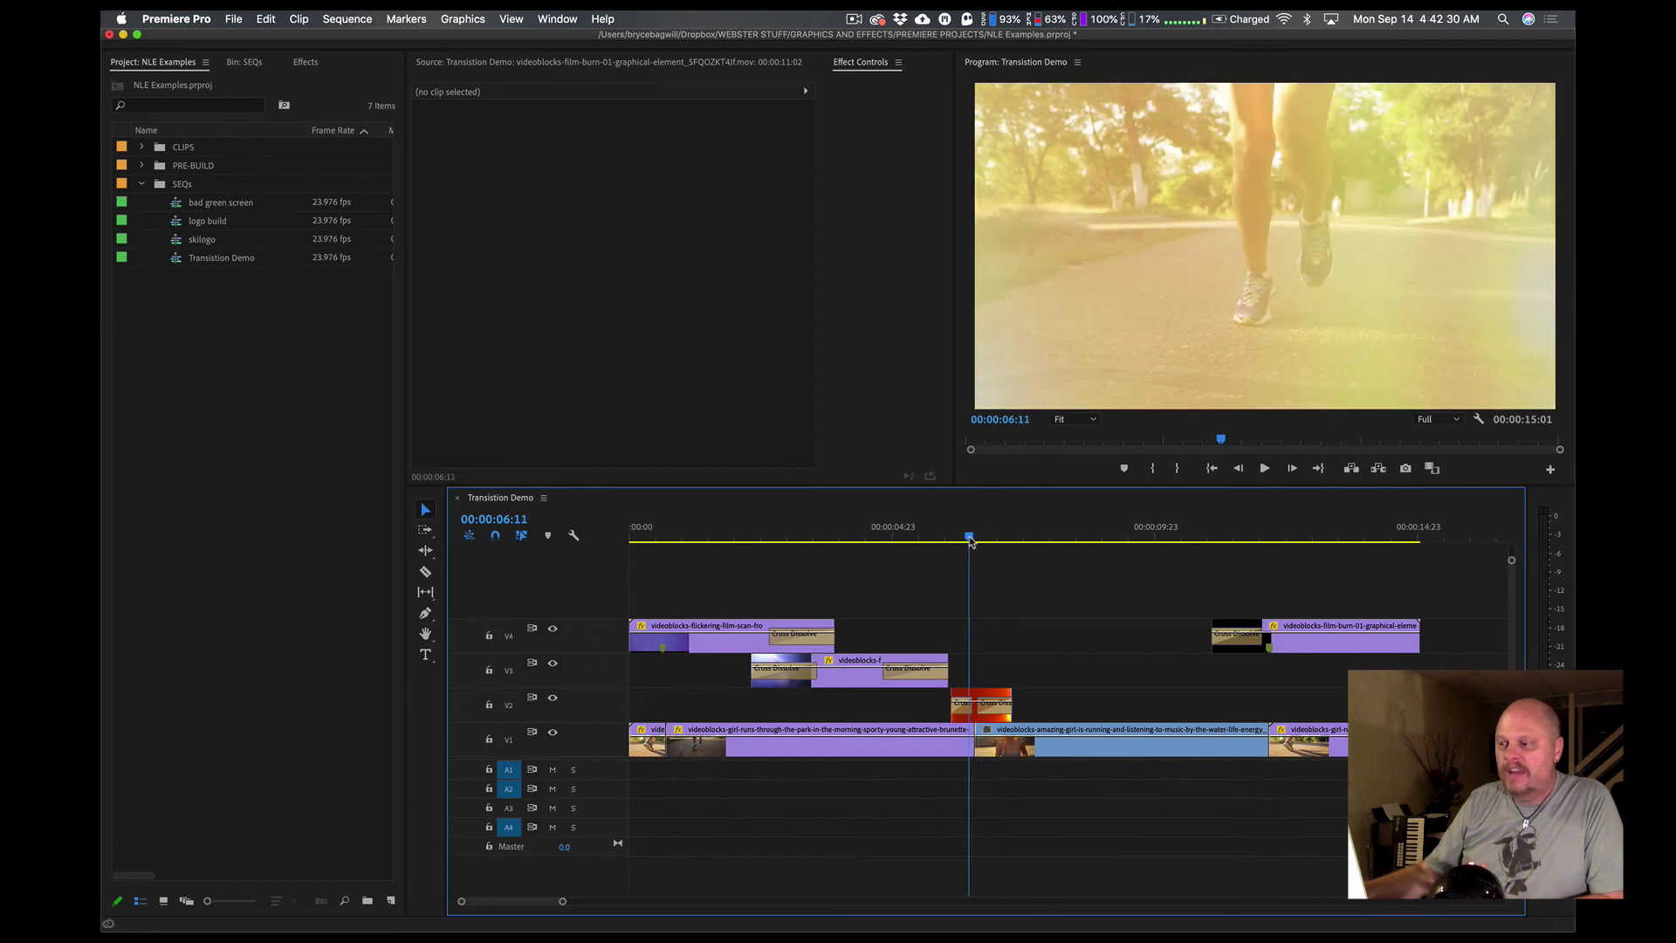
pyautogui.click(878, 536)
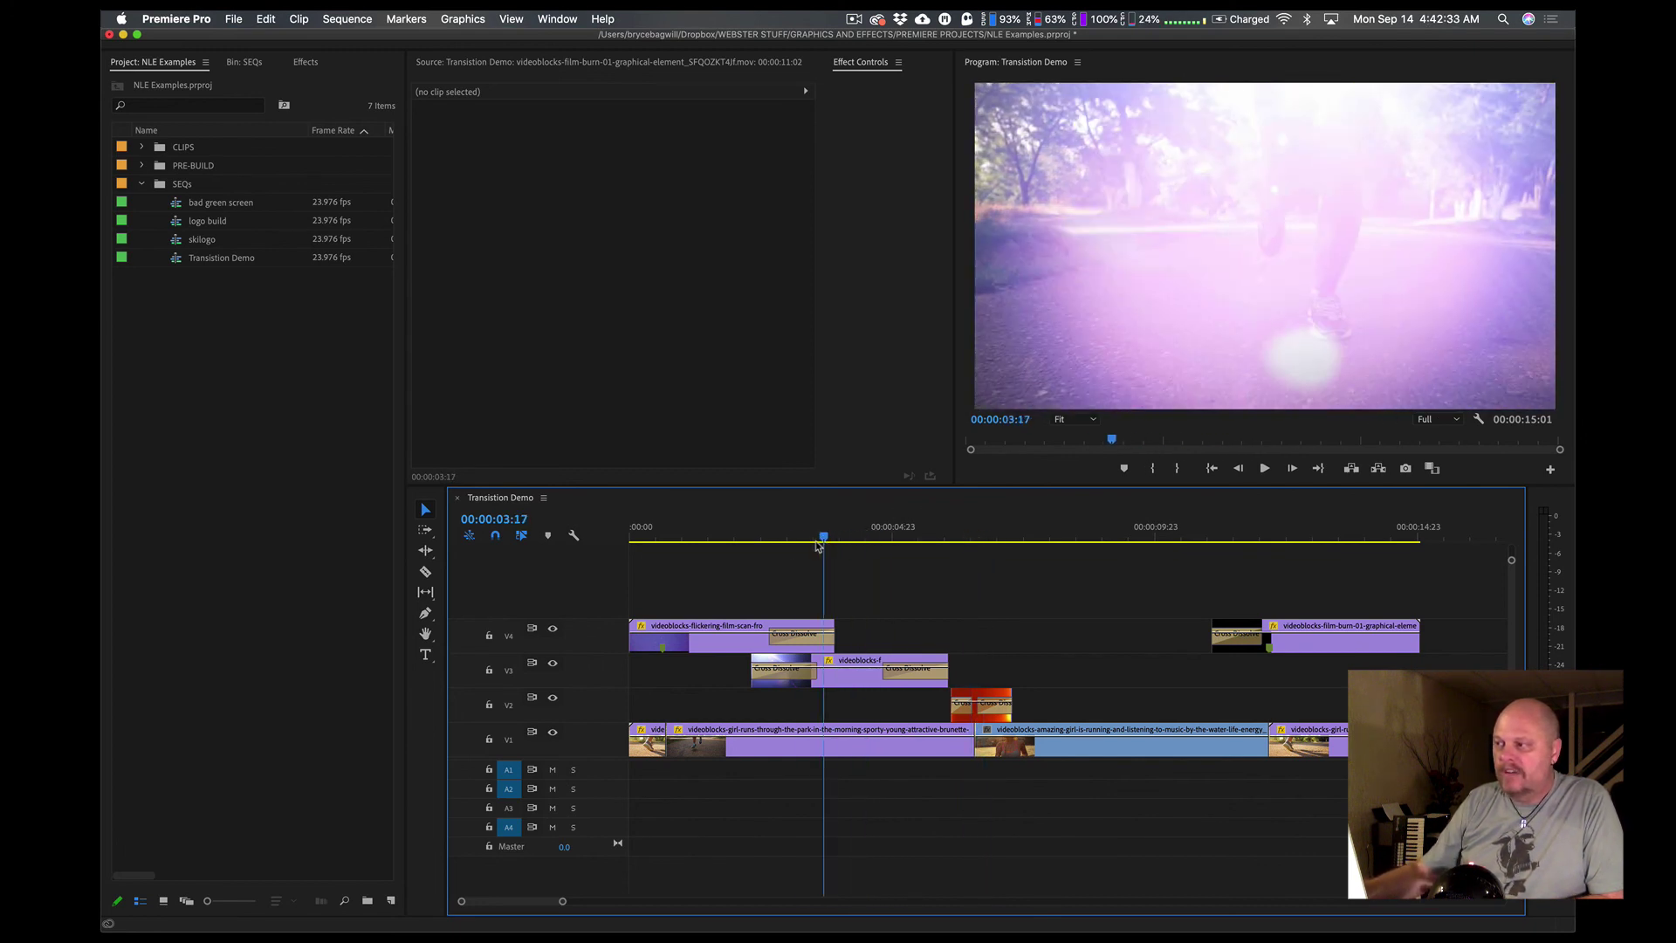
pyautogui.moveTo(818, 549); pyautogui.dragTo(844, 551)
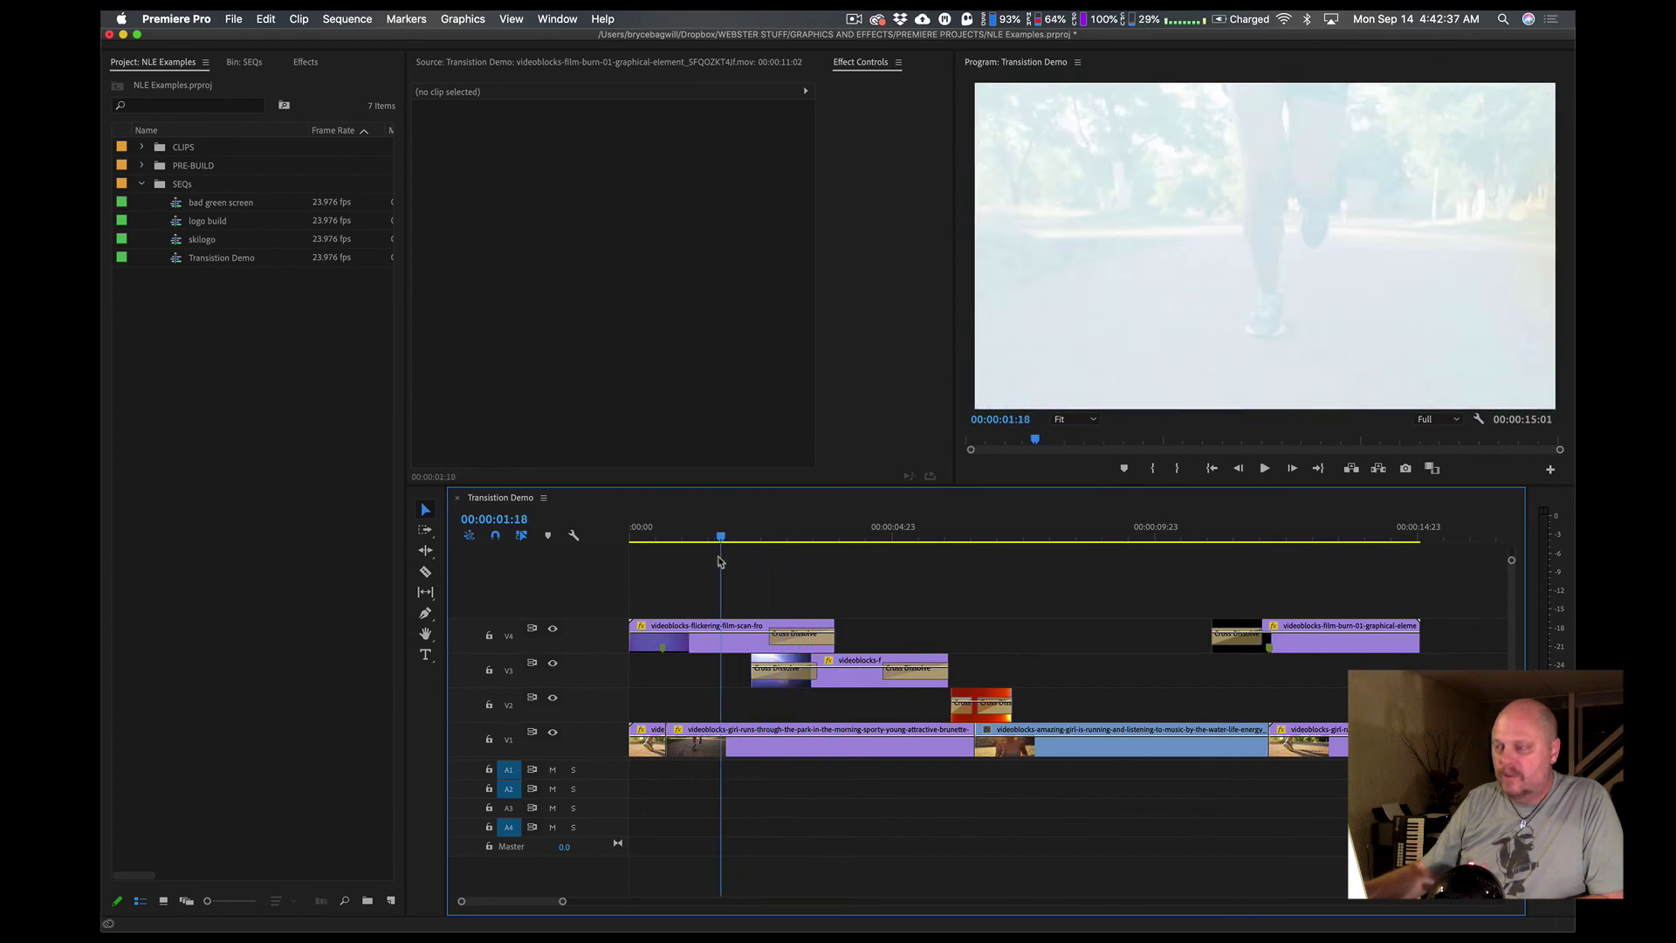
pyautogui.moveTo(680, 569); pyautogui.dragTo(646, 554)
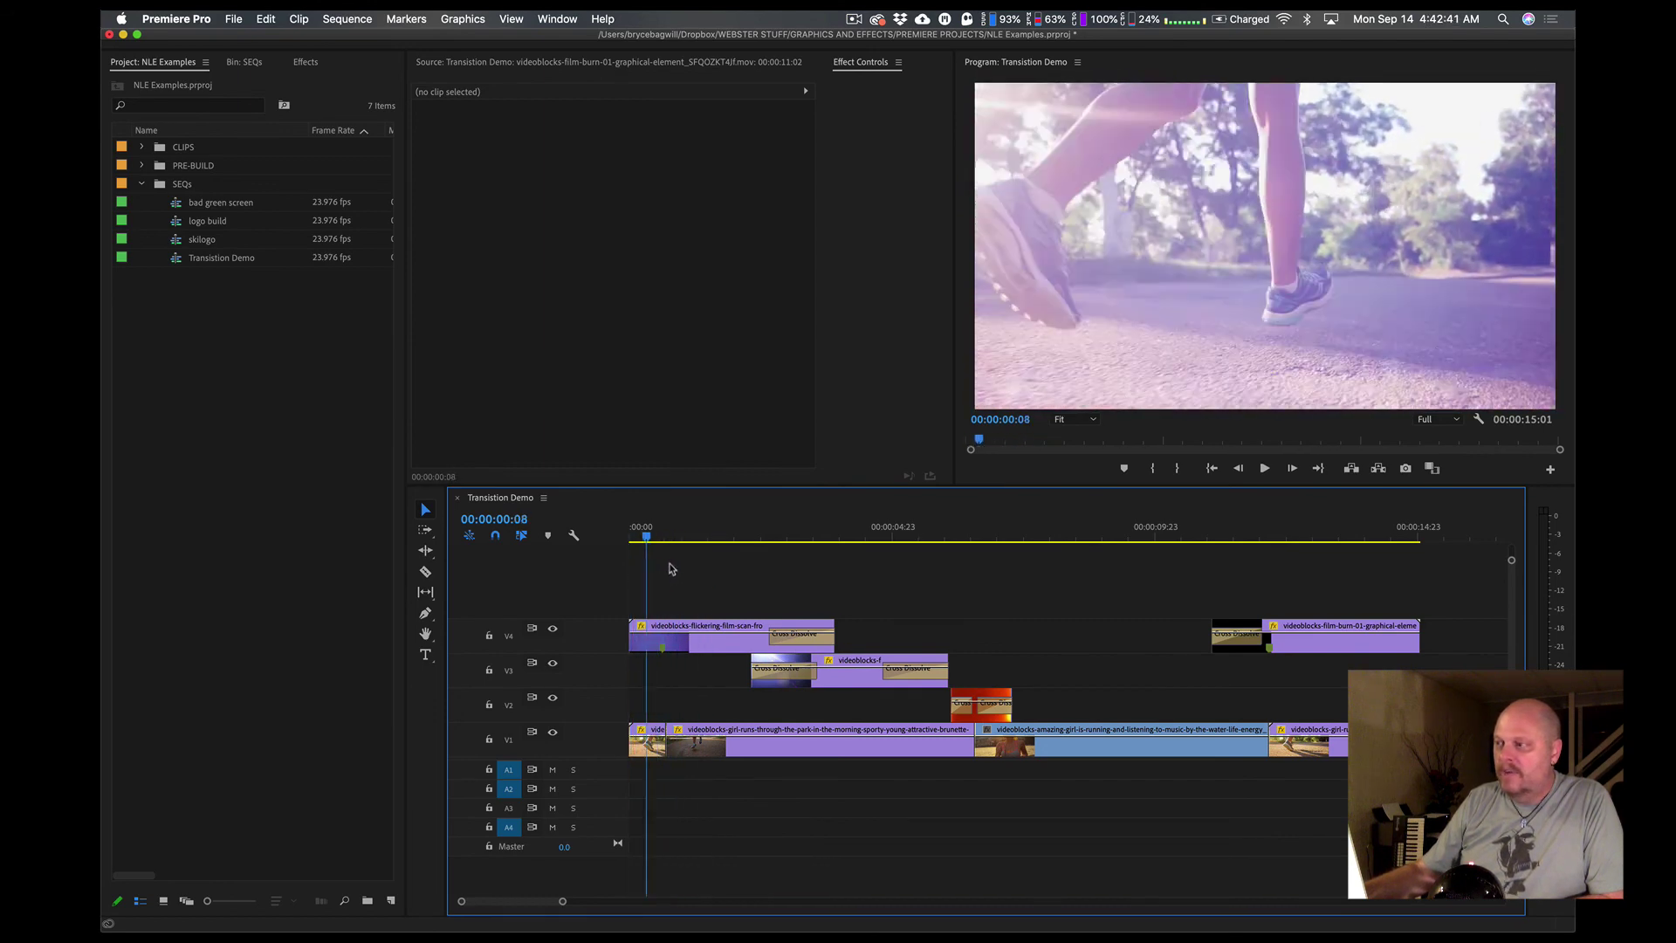
pyautogui.moveTo(982, 563); pyautogui.dragTo(1248, 540)
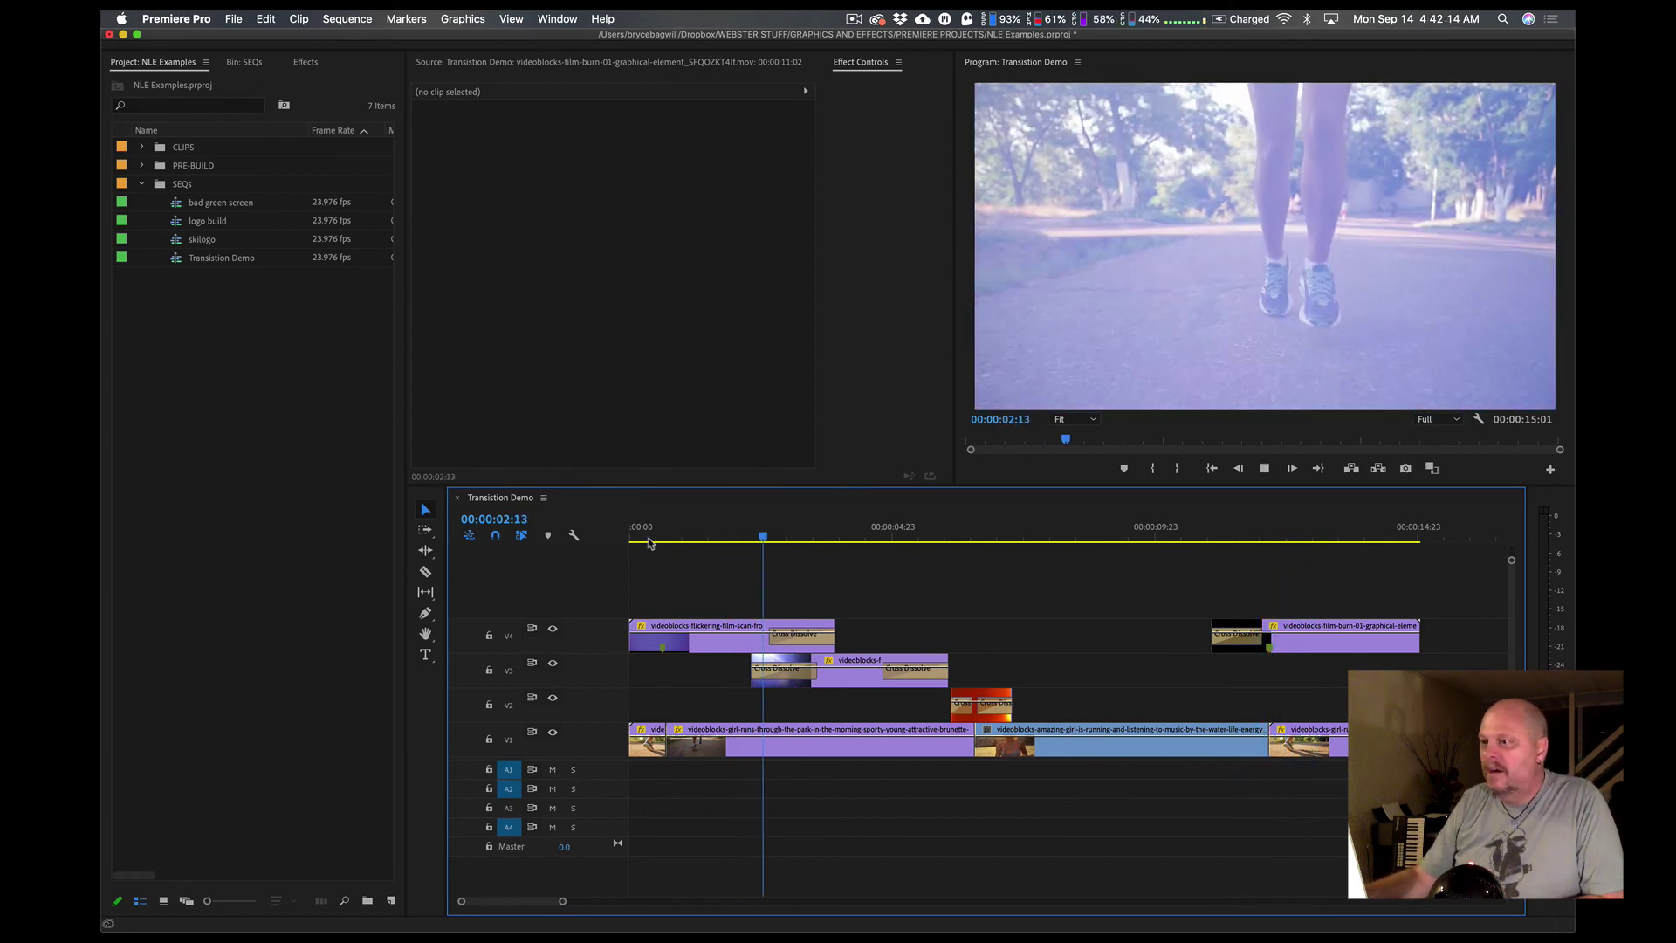